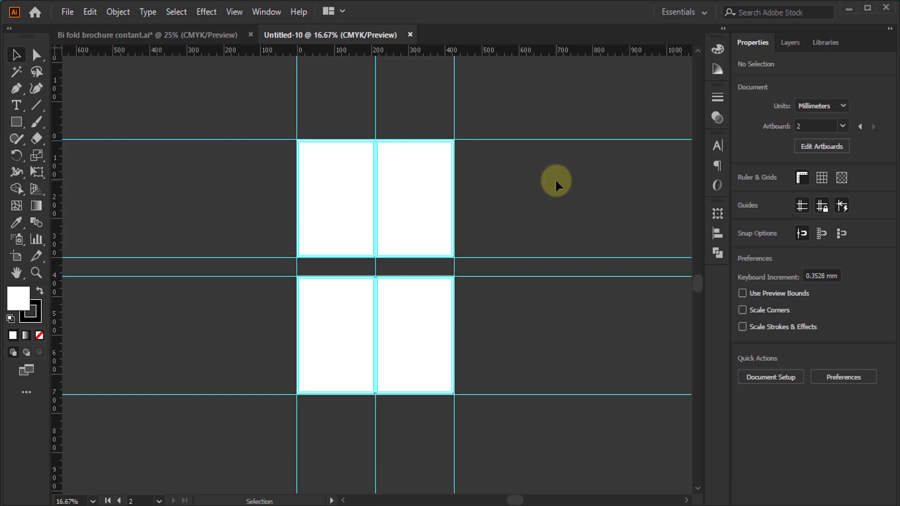
Step: Unlock the guides and ungroup the artwork covering both brochure artboards
{"action": "left_click", "coordinate": [235, 11]}
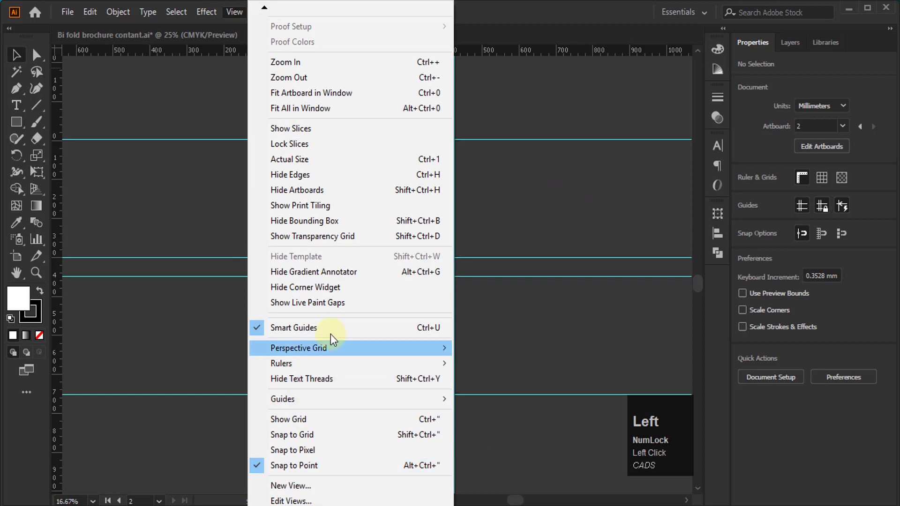
{"action": "mouse_move", "coordinate": [328, 402]}
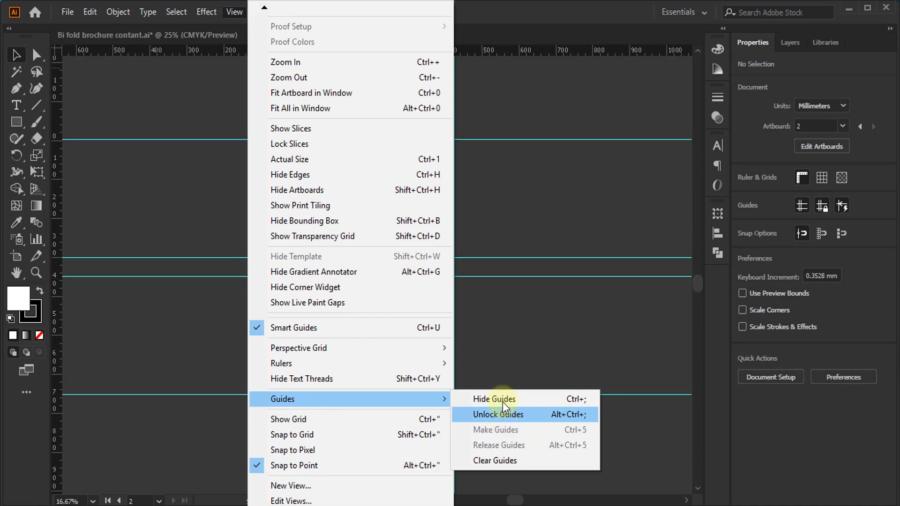
{"action": "left_click", "coordinate": [502, 417]}
{"action": "left_click_drag", "start_coordinate": [260, 138], "coordinate": [516, 418]}
{"action": "right_click", "coordinate": [401, 129]}
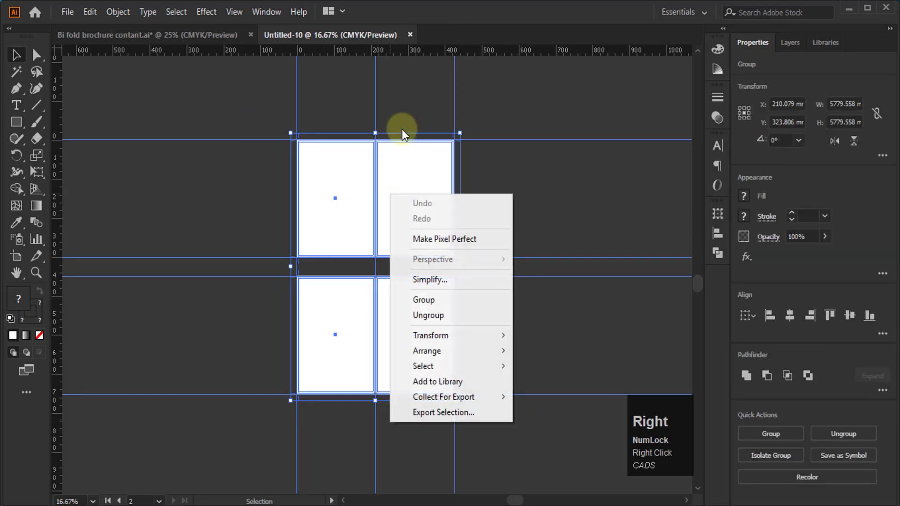
{"action": "left_click", "coordinate": [437, 317]}
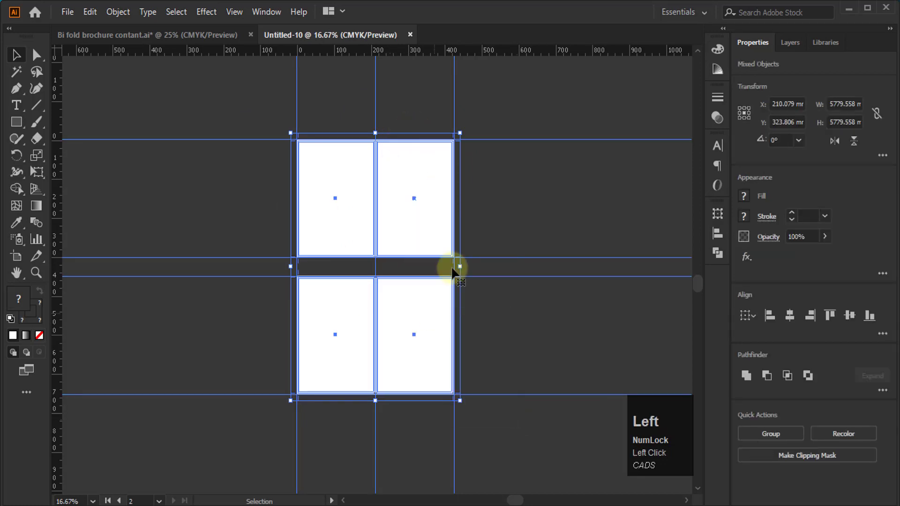
{"action": "left_click", "coordinate": [551, 218]}
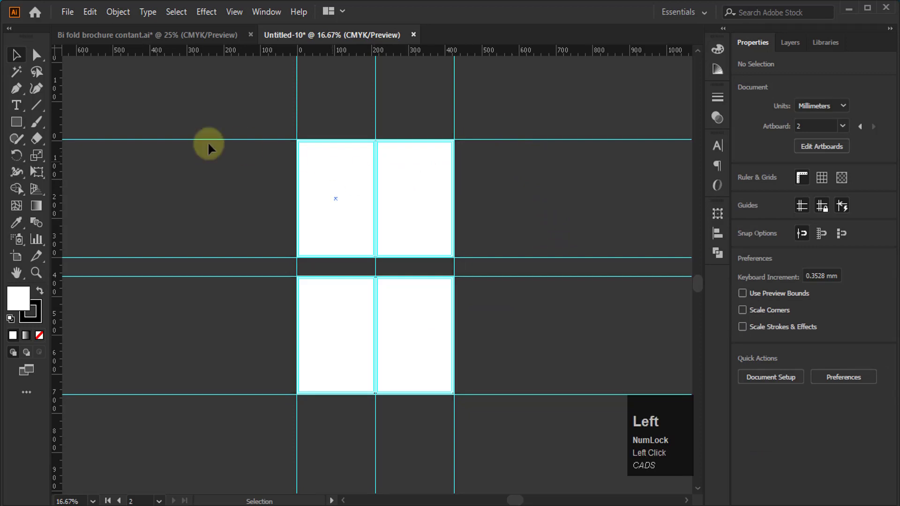
{"action": "left_click_drag", "start_coordinate": [334, 162], "coordinate": [210, 143]}
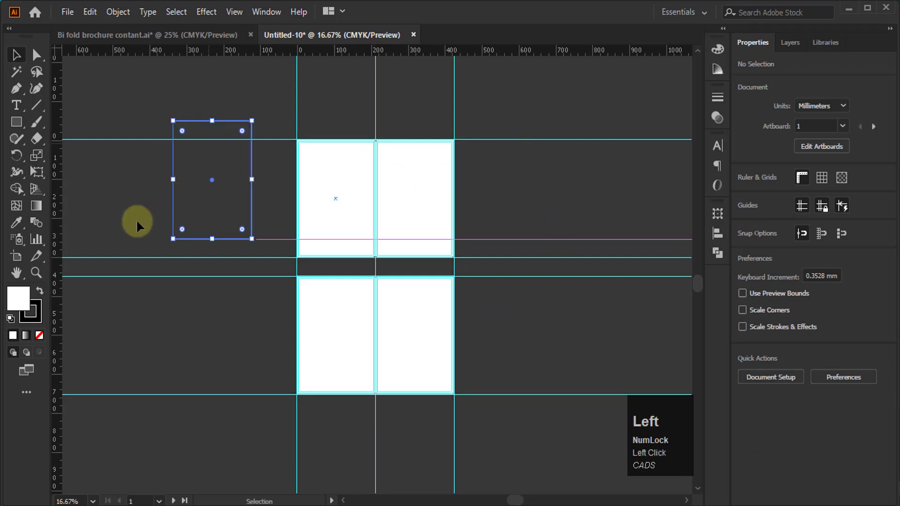
{"action": "key", "text": "ctrl+z"}
{"action": "left_click", "coordinate": [476, 215]}
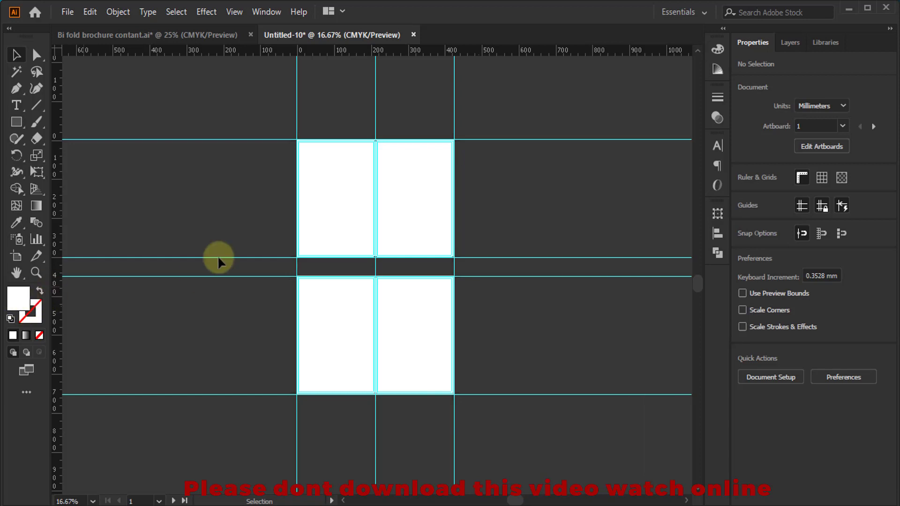
Step: Fill the four white brochure panels on both artboards with dark grey 444444
{"action": "left_click_drag", "start_coordinate": [272, 163], "coordinate": [407, 314]}
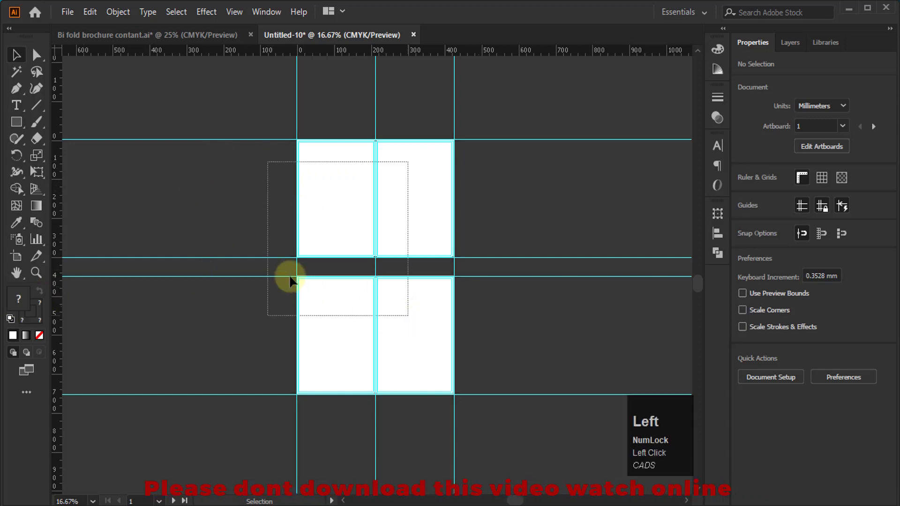
{"action": "double_click", "coordinate": [17, 293]}
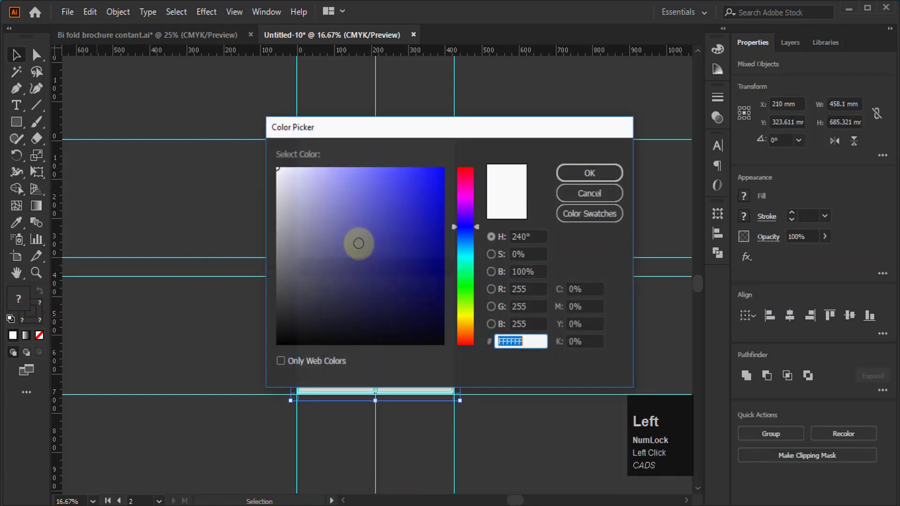
{"action": "left_click", "coordinate": [277, 275]}
{"action": "left_click_drag", "start_coordinate": [278, 290], "coordinate": [270, 296]}
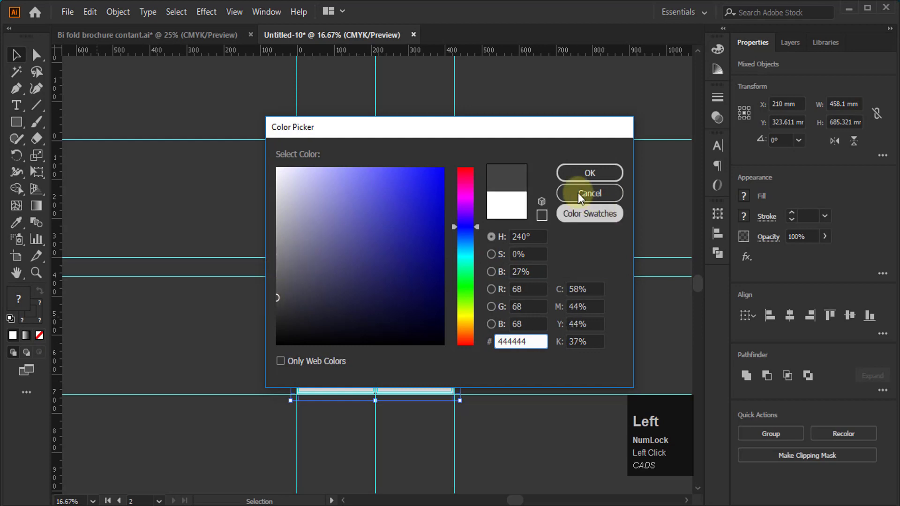
{"action": "left_click", "coordinate": [584, 174]}
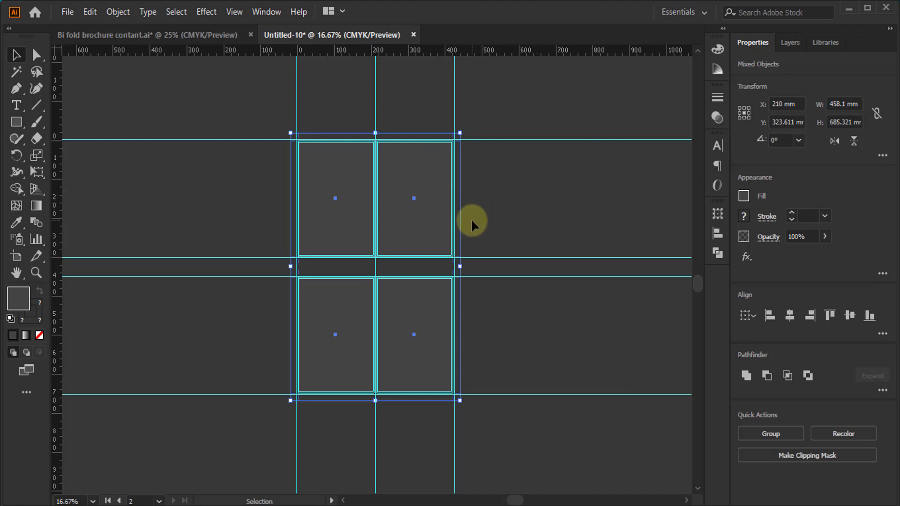
{"action": "left_click", "coordinate": [498, 184]}
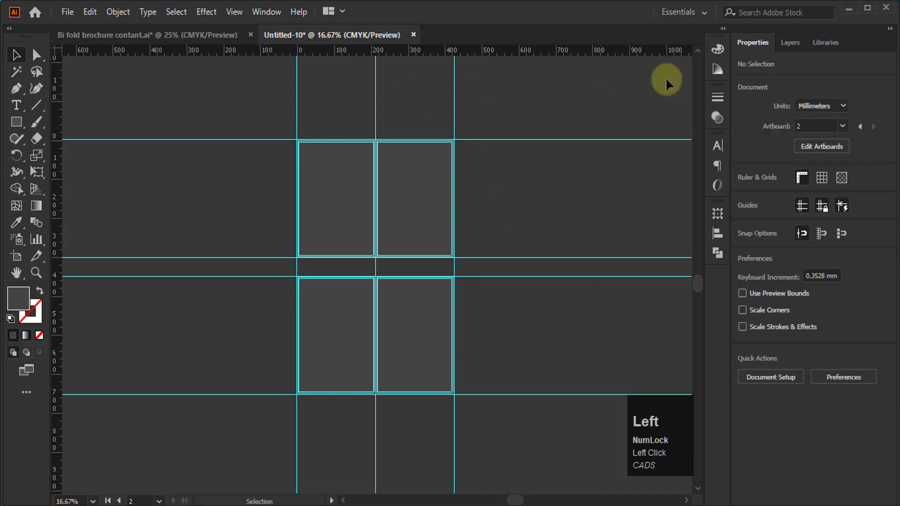
Step: Show the color controls and view the available color modes
{"action": "left_click", "coordinate": [718, 49]}
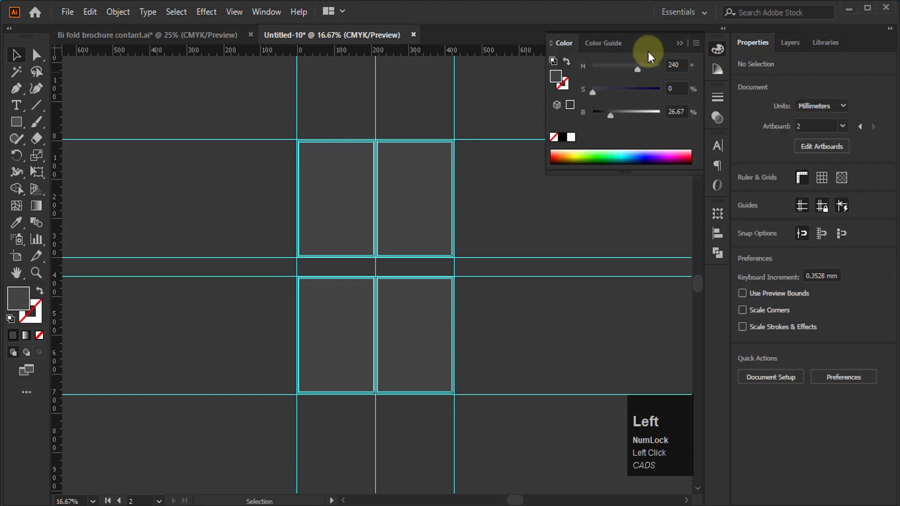
{"action": "left_click", "coordinate": [697, 42]}
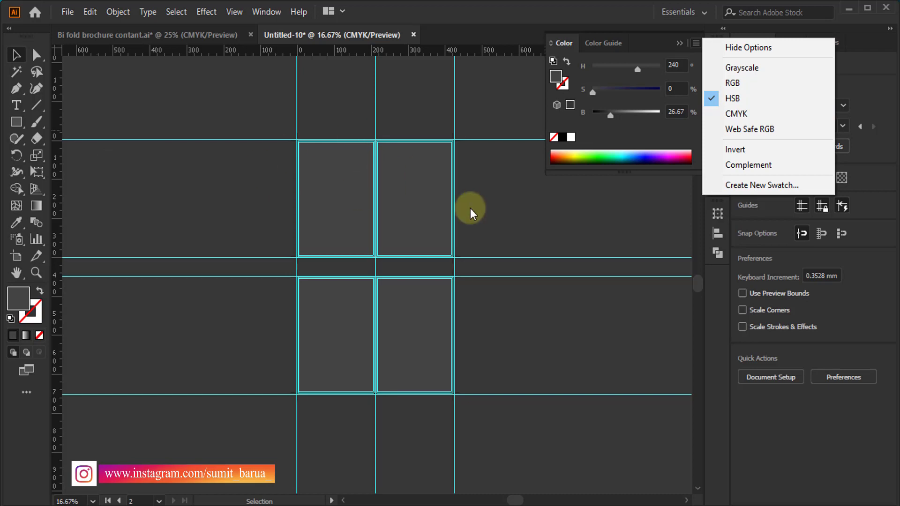
{"action": "left_click", "coordinate": [511, 190]}
Step: Examine the nested guides and crop marks at the upper-left corner of the first artboard
{"action": "scroll", "coordinate": [409, 162], "scroll_direction": "up", "scroll_amount": 1}
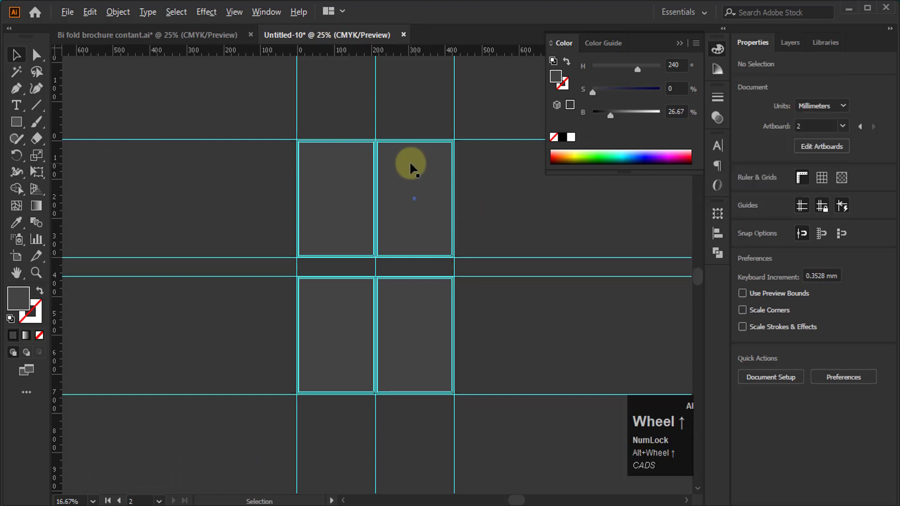
{"action": "scroll", "coordinate": [410, 161], "scroll_direction": "up", "scroll_amount": 1}
{"action": "scroll", "coordinate": [171, 114], "scroll_direction": "up", "scroll_amount": 6}
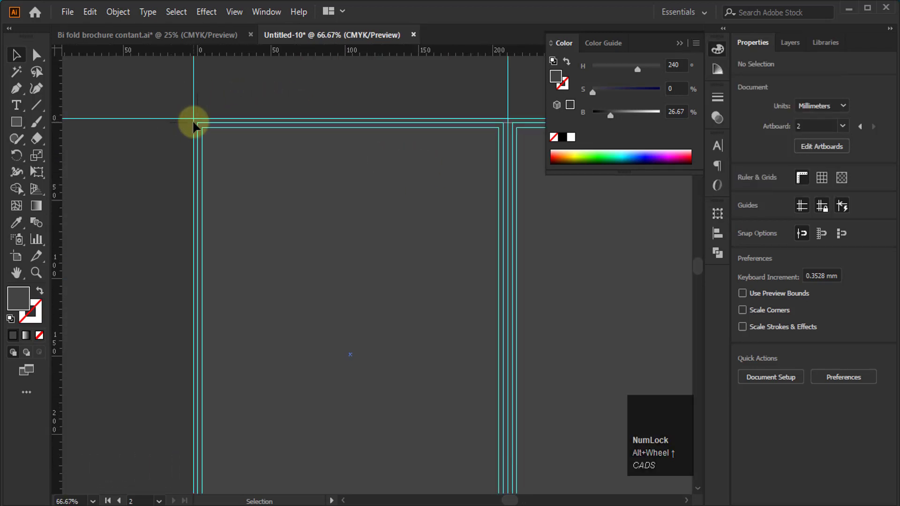
{"action": "scroll", "coordinate": [210, 161], "scroll_direction": "up", "scroll_amount": 2}
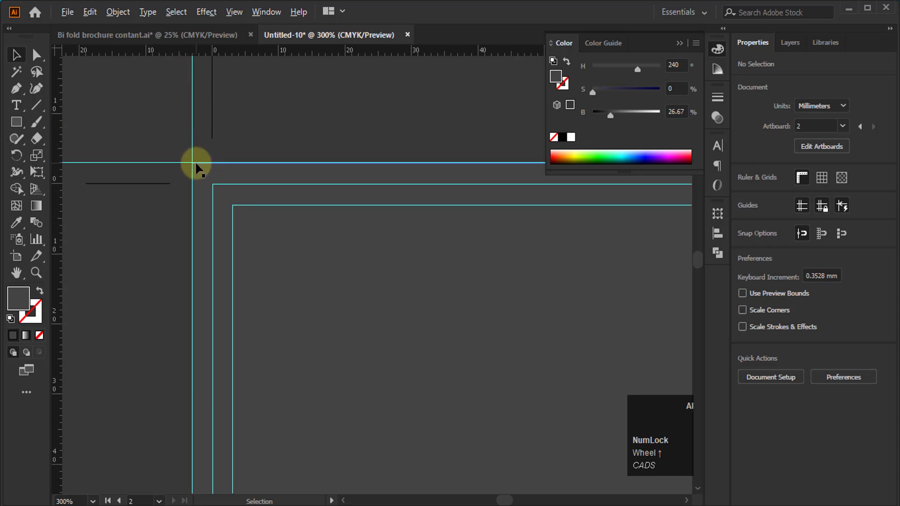
{"action": "scroll", "coordinate": [195, 162], "scroll_direction": "up", "scroll_amount": 1}
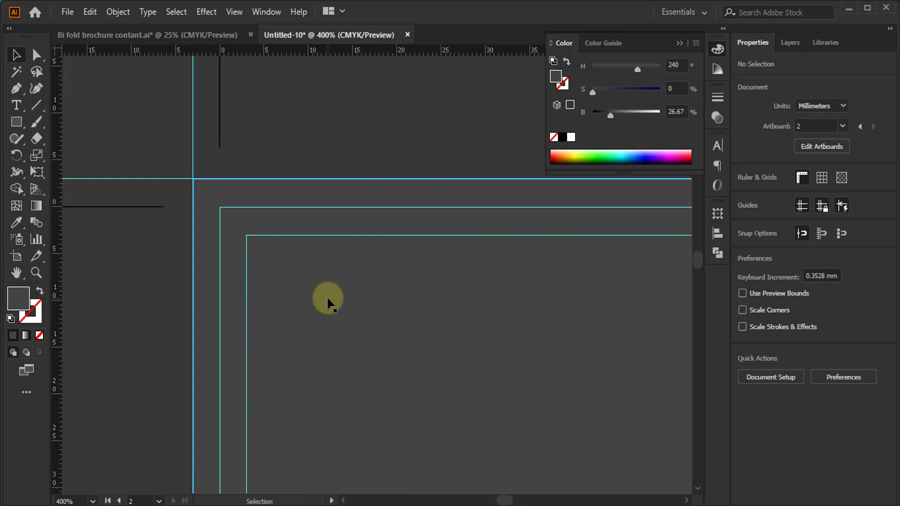
{"action": "scroll", "coordinate": [237, 124], "scroll_direction": "down", "scroll_amount": 3}
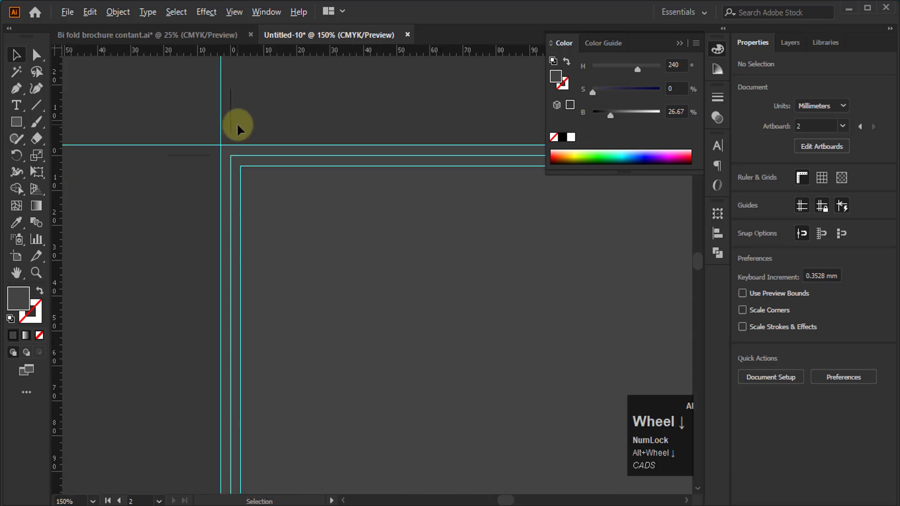
{"action": "scroll", "coordinate": [183, 122], "scroll_direction": "down", "scroll_amount": 4}
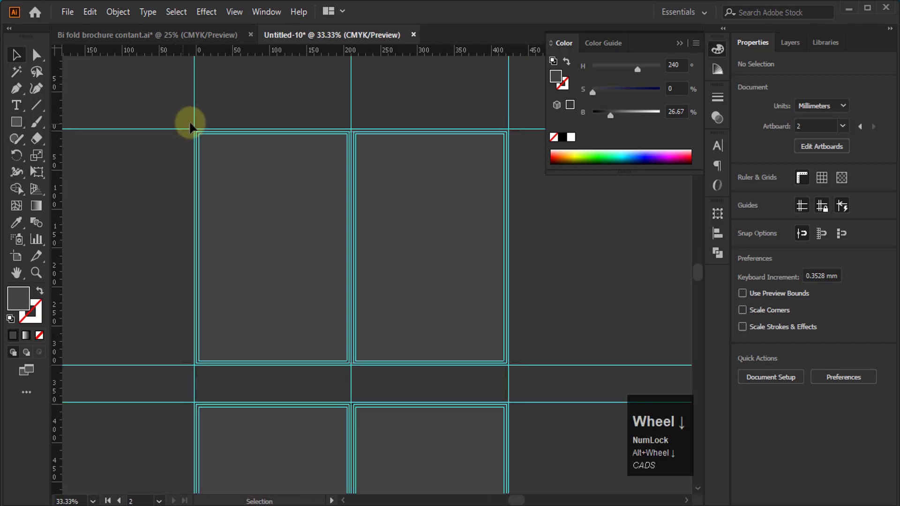
{"action": "scroll", "coordinate": [191, 126], "scroll_direction": "down", "scroll_amount": 2}
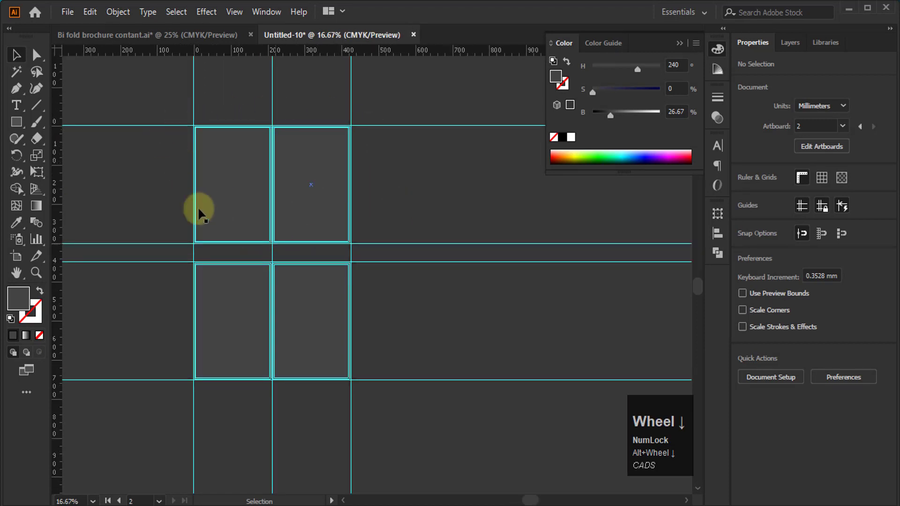
Step: Examine the guides around the centre fold between the first artboard's two panels and along its upper edge
{"action": "scroll", "coordinate": [212, 137], "scroll_direction": "up", "scroll_amount": 1}
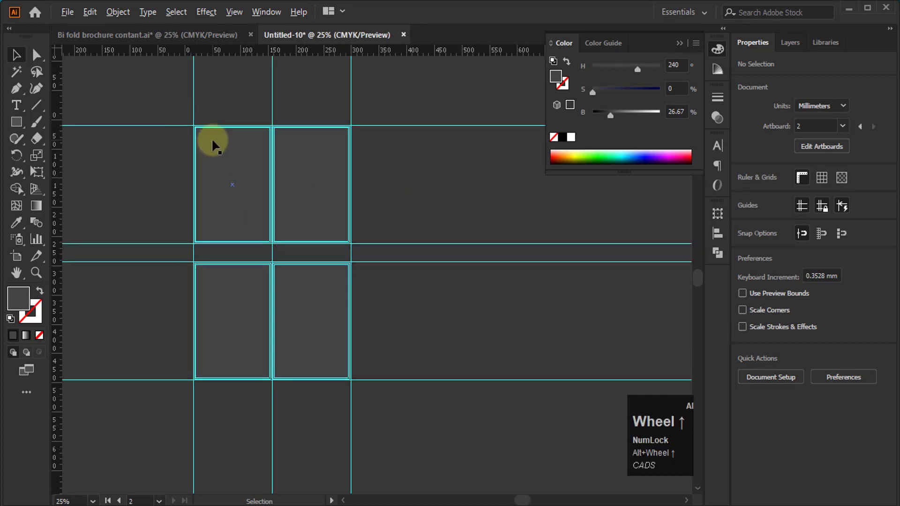
{"action": "scroll", "coordinate": [212, 138], "scroll_direction": "up", "scroll_amount": 1}
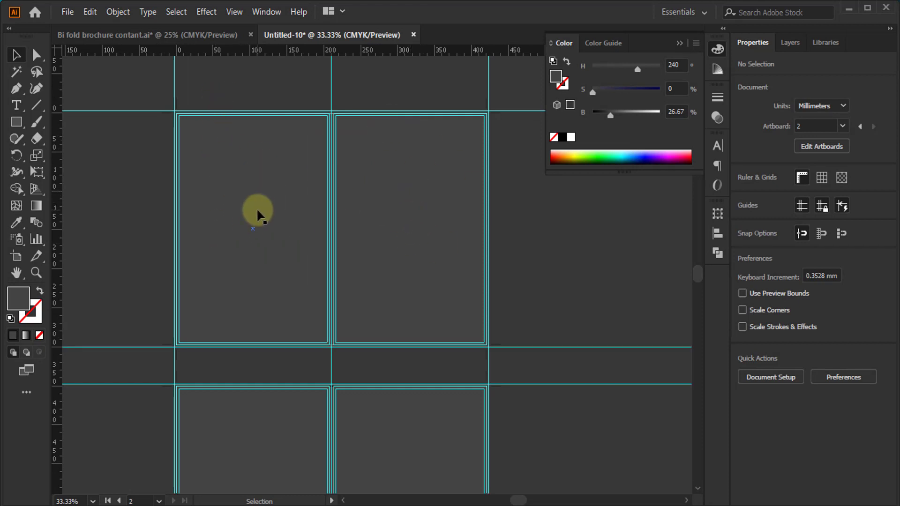
{"action": "scroll", "coordinate": [328, 140], "scroll_direction": "up", "scroll_amount": 6}
{"action": "scroll", "coordinate": [319, 141], "scroll_direction": "up", "scroll_amount": 3}
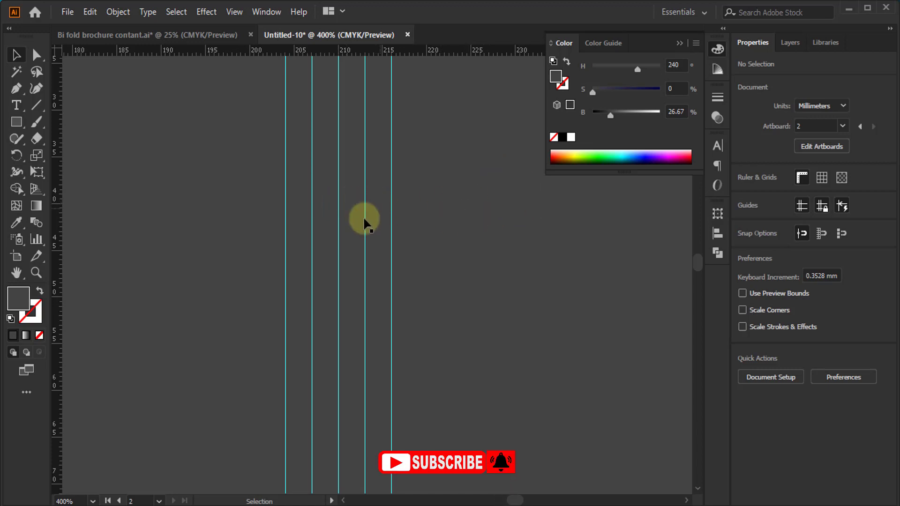
{"action": "scroll", "coordinate": [288, 188], "scroll_direction": "down", "scroll_amount": 4}
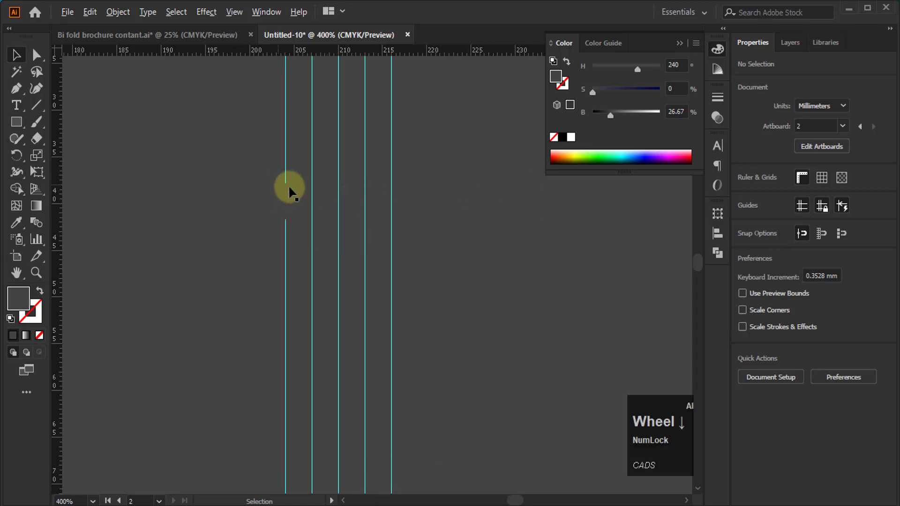
{"action": "scroll", "coordinate": [296, 202], "scroll_direction": "down", "scroll_amount": 5}
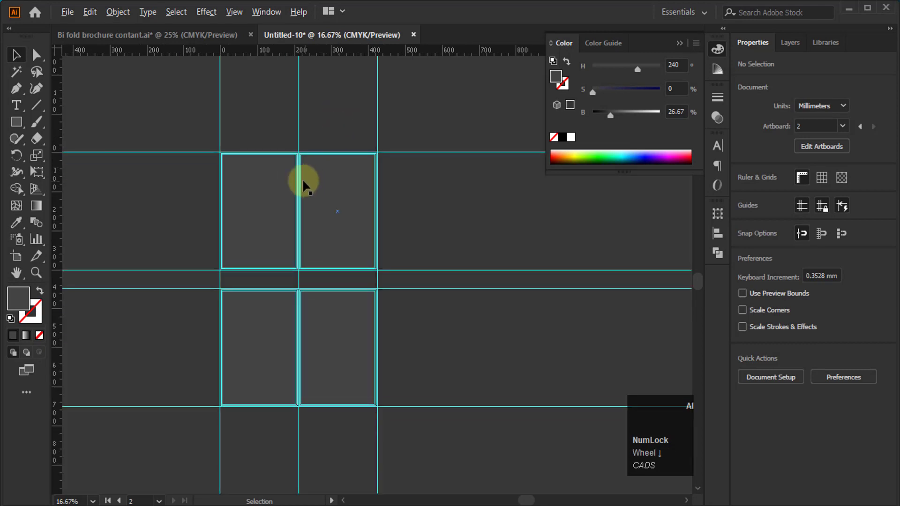
{"action": "scroll", "coordinate": [306, 181], "scroll_direction": "up", "scroll_amount": 3}
{"action": "scroll", "coordinate": [401, 191], "scroll_direction": "down", "scroll_amount": 1}
{"action": "scroll", "coordinate": [401, 206], "scroll_direction": "up", "scroll_amount": 1}
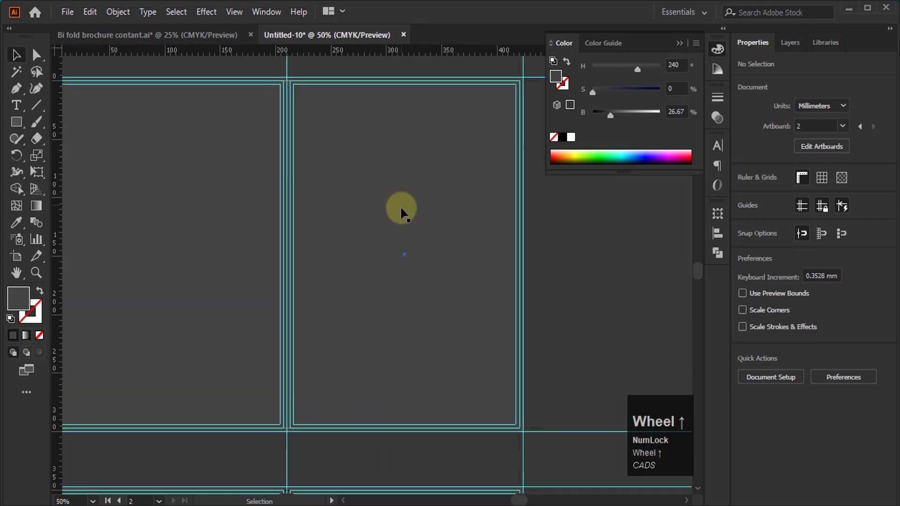
{"action": "left_click_drag", "start_coordinate": [248, 79], "coordinate": [359, 201]}
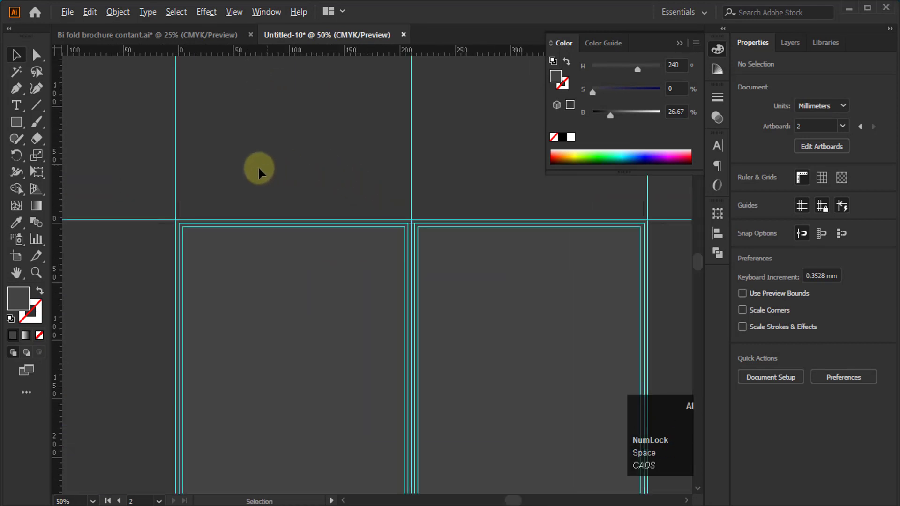
{"action": "scroll", "coordinate": [258, 173], "scroll_direction": "up", "scroll_amount": 1}
{"action": "left_click", "coordinate": [265, 172]}
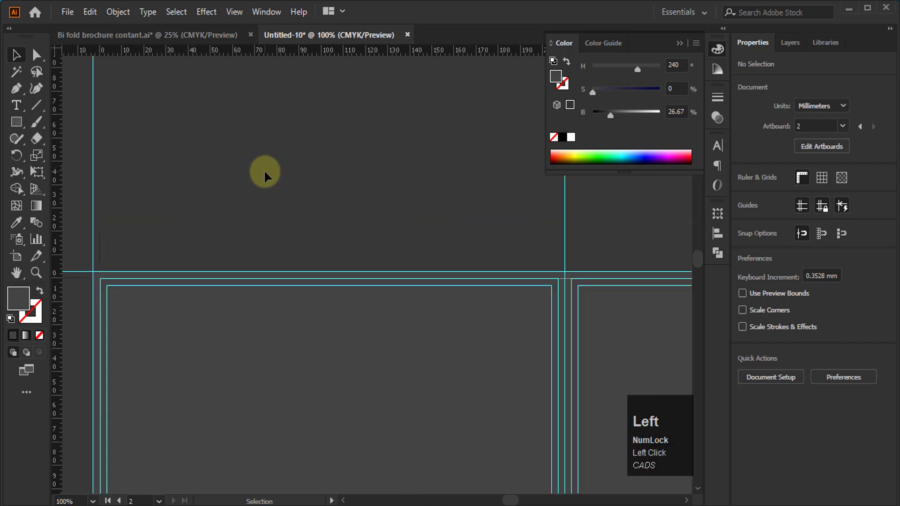
Step: Switch to the Bi fold brochure contant.ai document and review the text, icons and logo on and around its two artboards
{"action": "left_click", "coordinate": [189, 36]}
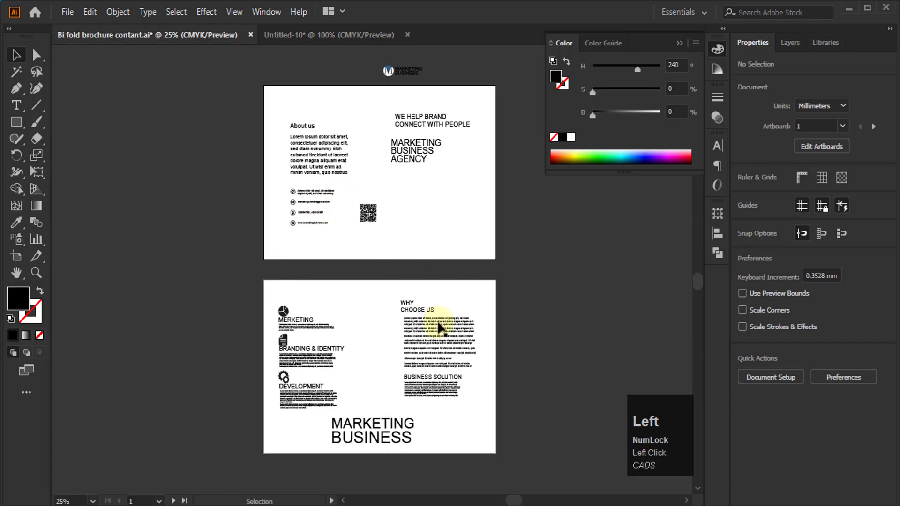
{"action": "scroll", "coordinate": [293, 382], "scroll_direction": "up", "scroll_amount": 3}
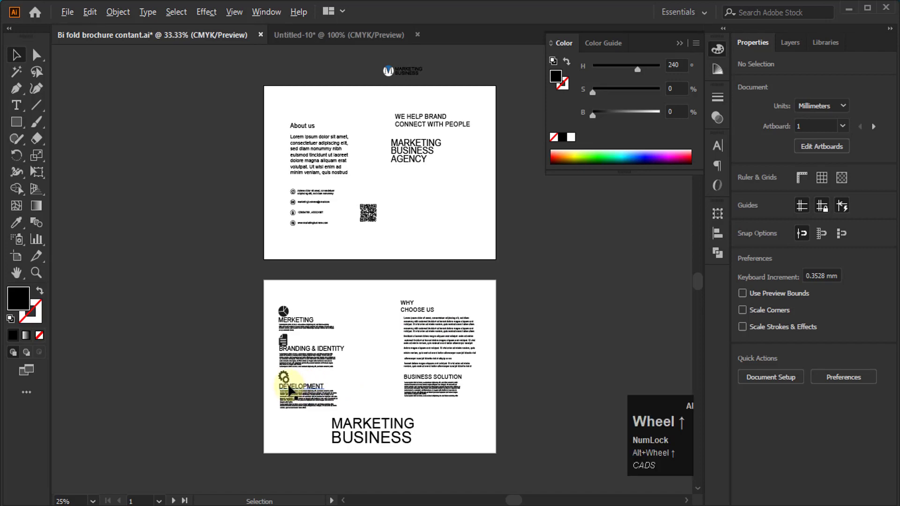
{"action": "scroll", "coordinate": [195, 246], "scroll_direction": "down", "scroll_amount": 2}
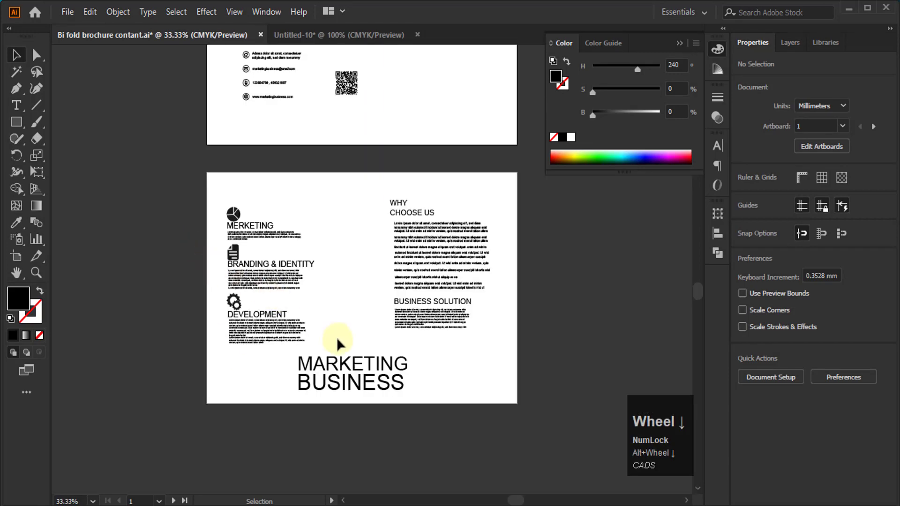
{"action": "scroll", "coordinate": [337, 337], "scroll_direction": "up", "scroll_amount": 1}
{"action": "scroll", "coordinate": [342, 338], "scroll_direction": "up", "scroll_amount": 1}
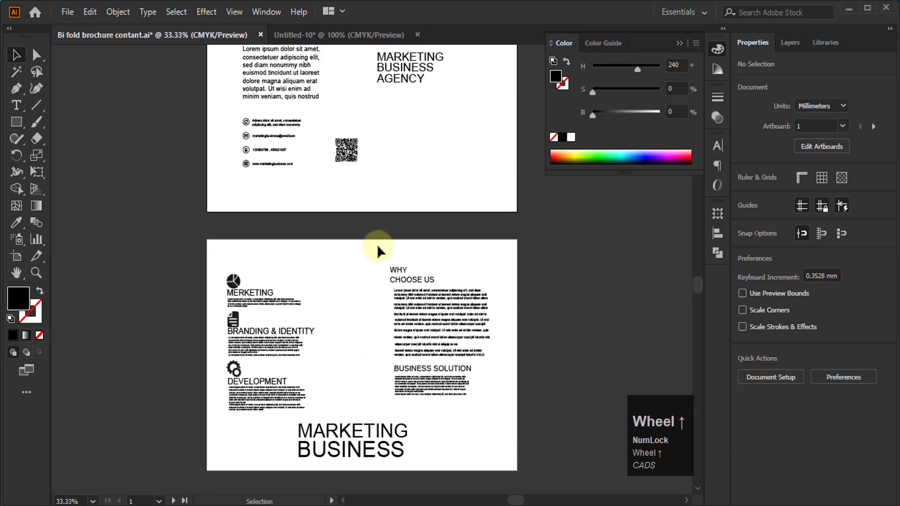
{"action": "scroll", "coordinate": [377, 246], "scroll_direction": "down", "scroll_amount": 1}
{"action": "scroll", "coordinate": [409, 301], "scroll_direction": "up", "scroll_amount": 1}
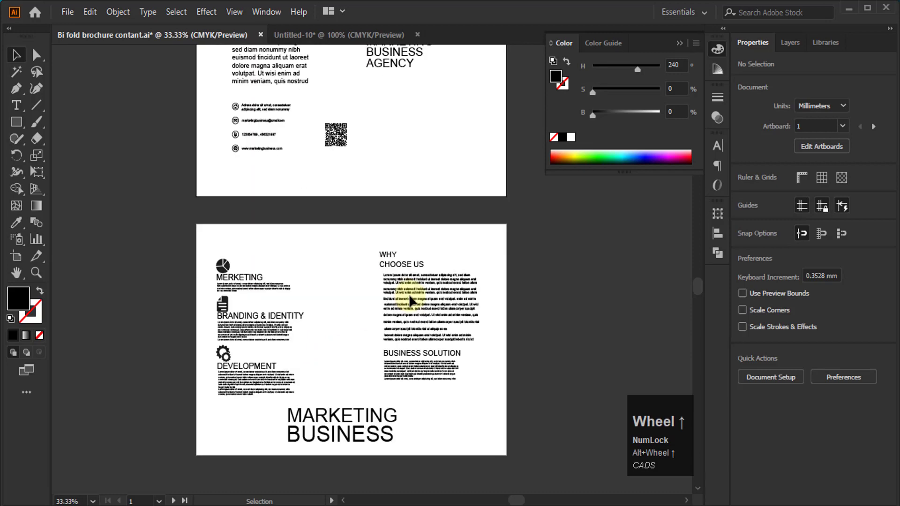
{"action": "scroll", "coordinate": [410, 304], "scroll_direction": "down", "scroll_amount": 3}
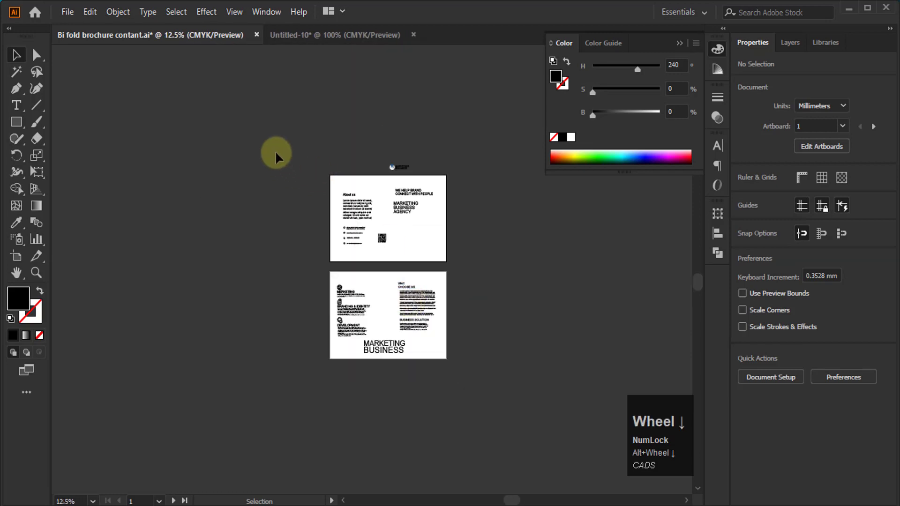
Step: Copy all the text, icons and the logo from the brochure content document and paste them into the Untitled-10 document
{"action": "left_click_drag", "start_coordinate": [277, 150], "coordinate": [511, 389]}
{"action": "key", "text": "ctrl+c"}
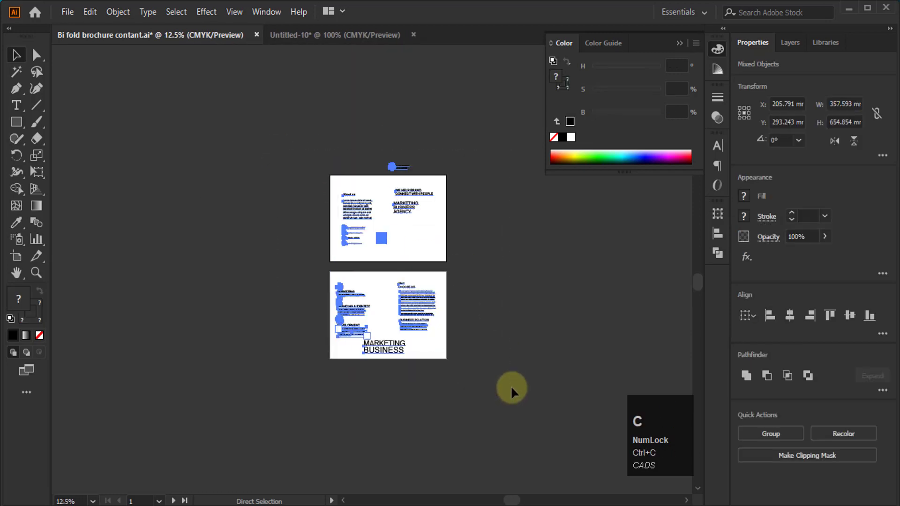
{"action": "left_click", "coordinate": [324, 36]}
{"action": "left_click", "coordinate": [323, 246]}
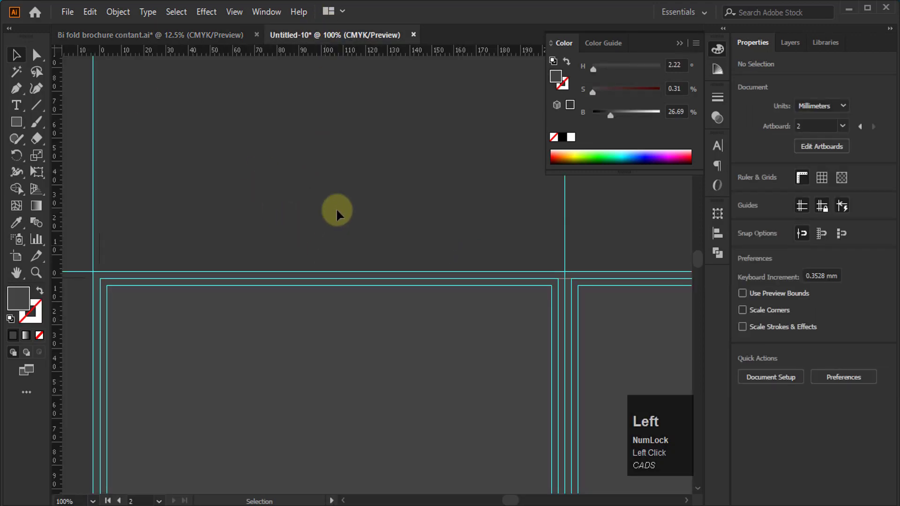
{"action": "scroll", "coordinate": [358, 155], "scroll_direction": "down", "scroll_amount": 2}
{"action": "scroll", "coordinate": [359, 157], "scroll_direction": "down", "scroll_amount": 2}
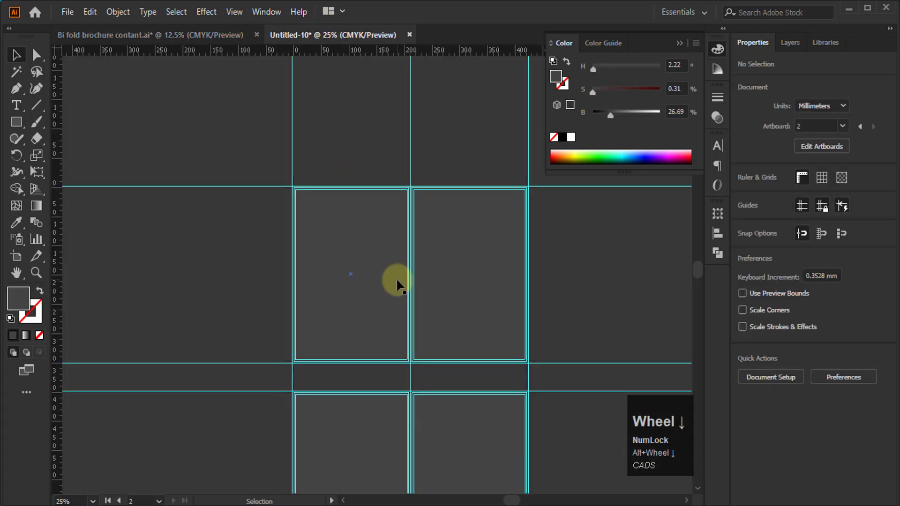
{"action": "key", "text": "ctrl+v"}
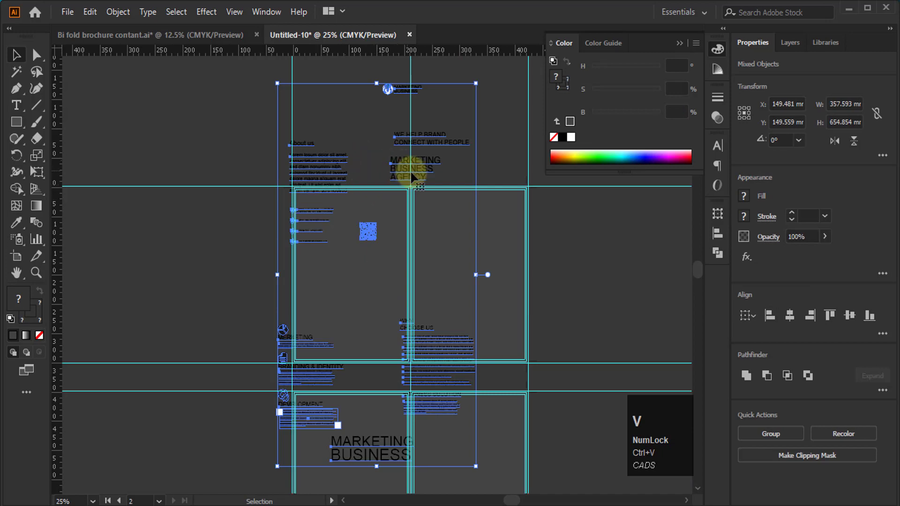
Step: Move the pasted content outside the artboards on their left side, and place the logo above the first artboard's left panel
{"action": "left_click_drag", "start_coordinate": [350, 162], "coordinate": [184, 227]}
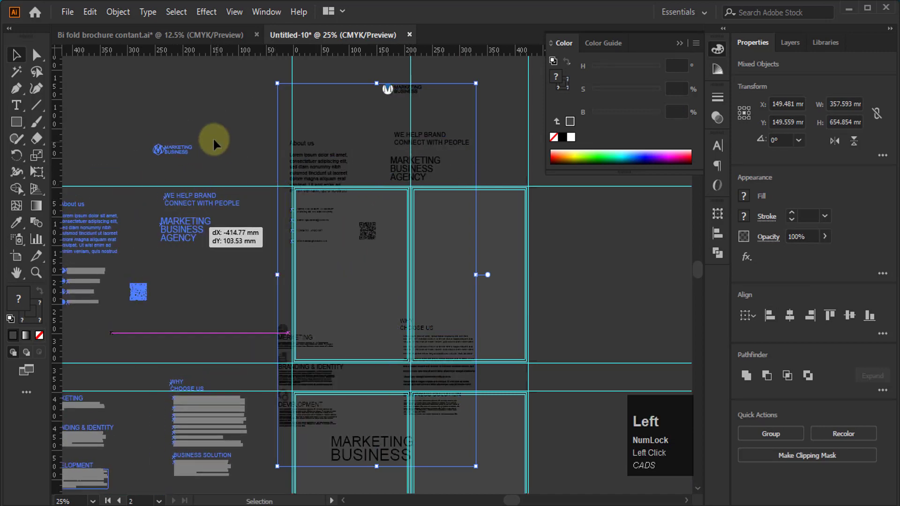
{"action": "left_click", "coordinate": [210, 113]}
{"action": "left_click_drag", "start_coordinate": [206, 155], "coordinate": [362, 157]}
{"action": "left_click", "coordinate": [344, 142]}
Step: Draw a square of about 22.9 mm above the first artboard's left panel and set its fill brightness to 10%
{"action": "scroll", "coordinate": [342, 142], "scroll_direction": "up", "scroll_amount": 2, "text": "alt"}
{"action": "scroll", "coordinate": [332, 175], "scroll_direction": "up", "scroll_amount": 2, "text": "alt"}
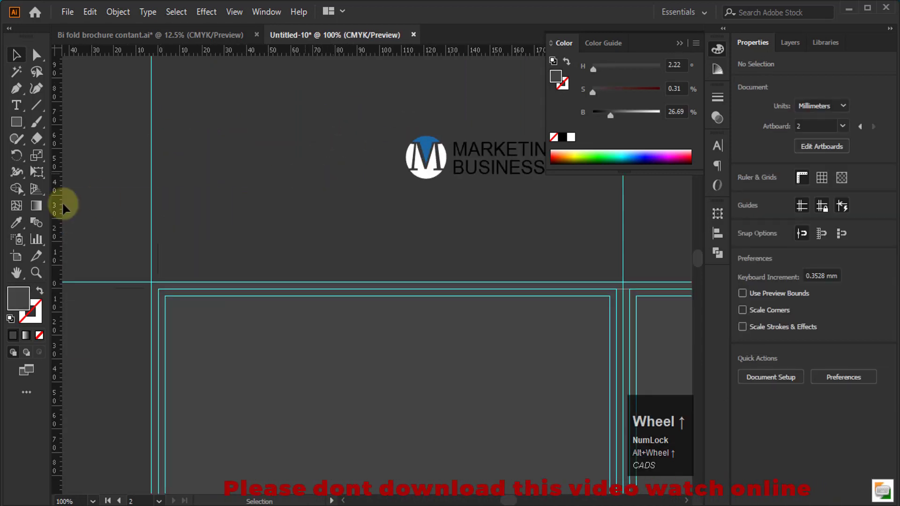
{"action": "left_click", "coordinate": [17, 122]}
{"action": "left_click_drag", "start_coordinate": [194, 168], "coordinate": [245, 221]}
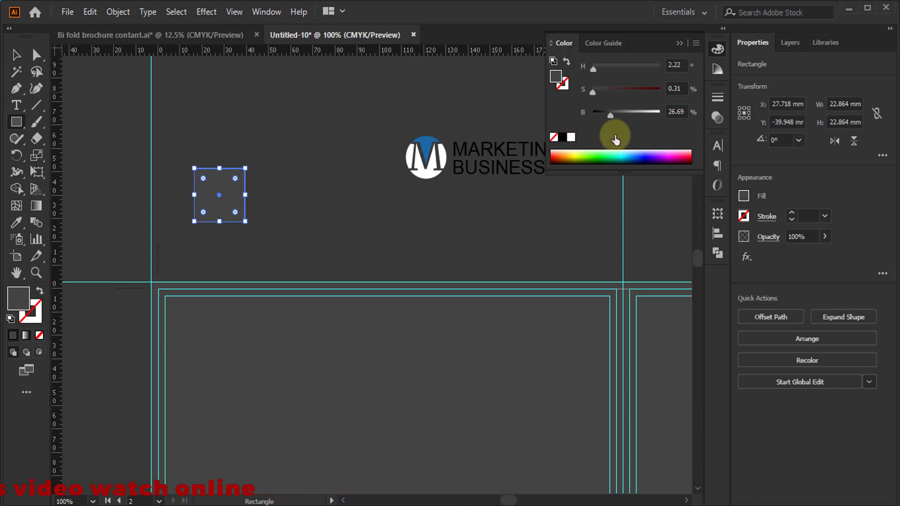
{"action": "left_click", "coordinate": [684, 112]}
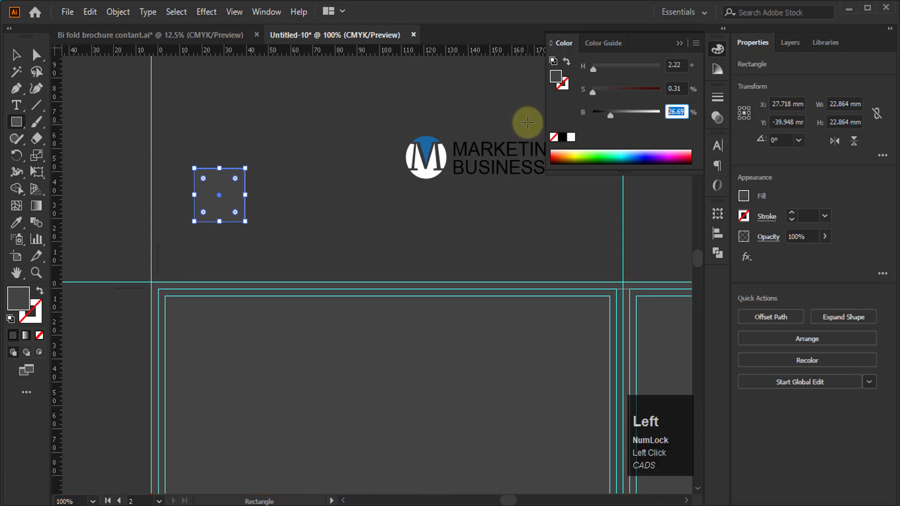
{"action": "type", "text": "10"}
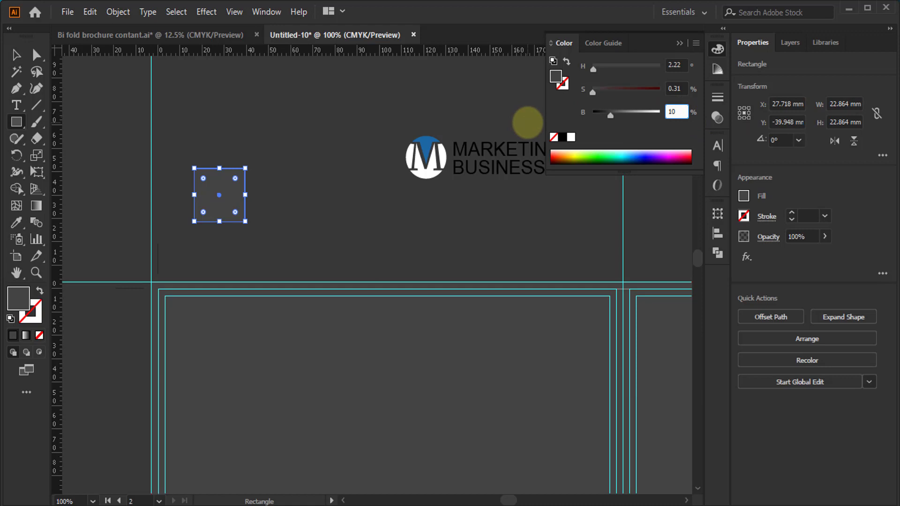
{"action": "key", "text": "Return"}
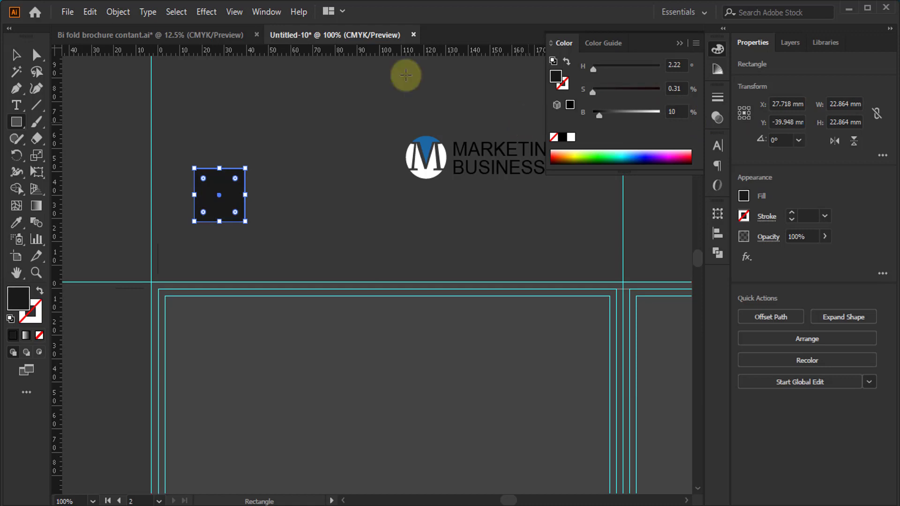
Step: Duplicate the dark square to its right and set the copy's fill brightness to 70%
{"action": "left_click", "coordinate": [16, 54]}
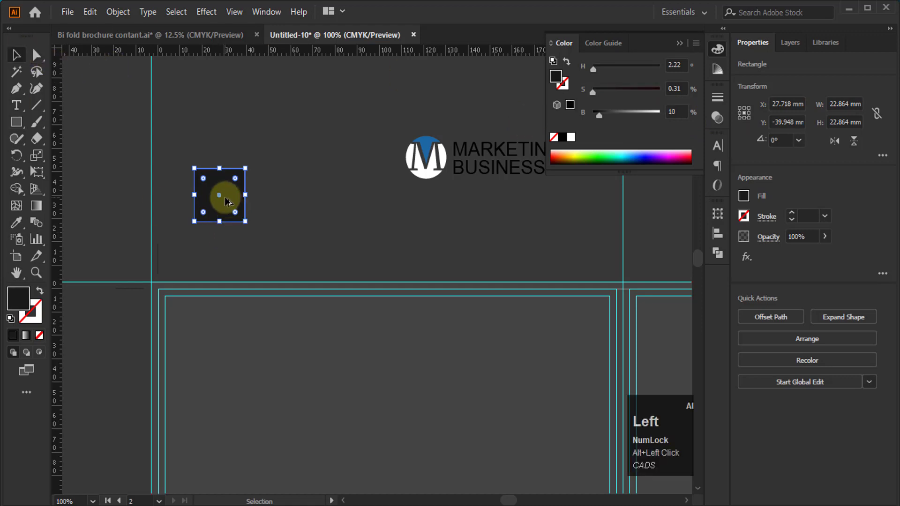
{"action": "left_click_drag", "start_coordinate": [225, 202], "coordinate": [295, 210]}
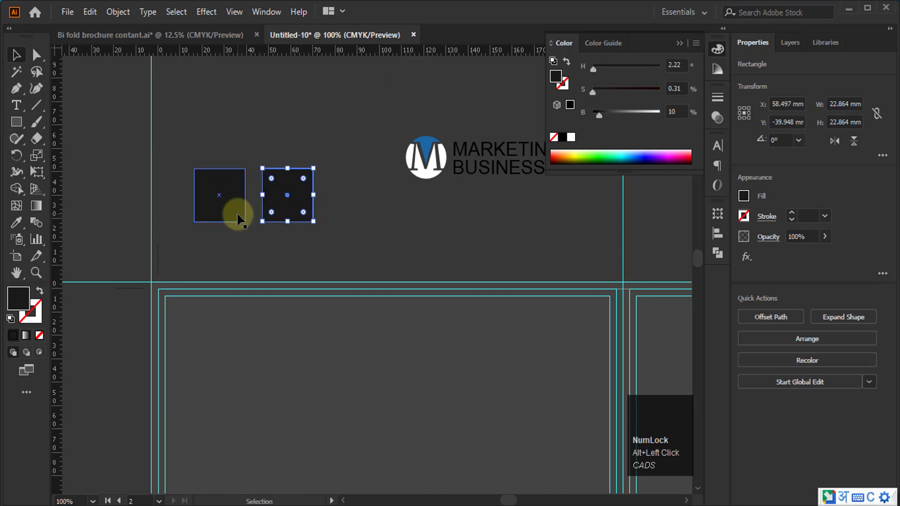
{"action": "left_click", "coordinate": [680, 111]}
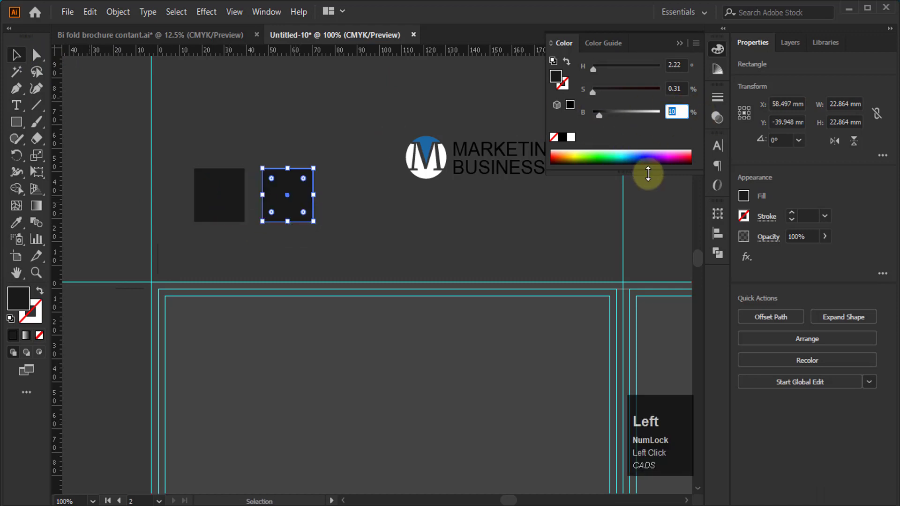
{"action": "type", "text": "70"}
{"action": "key", "text": "Return"}
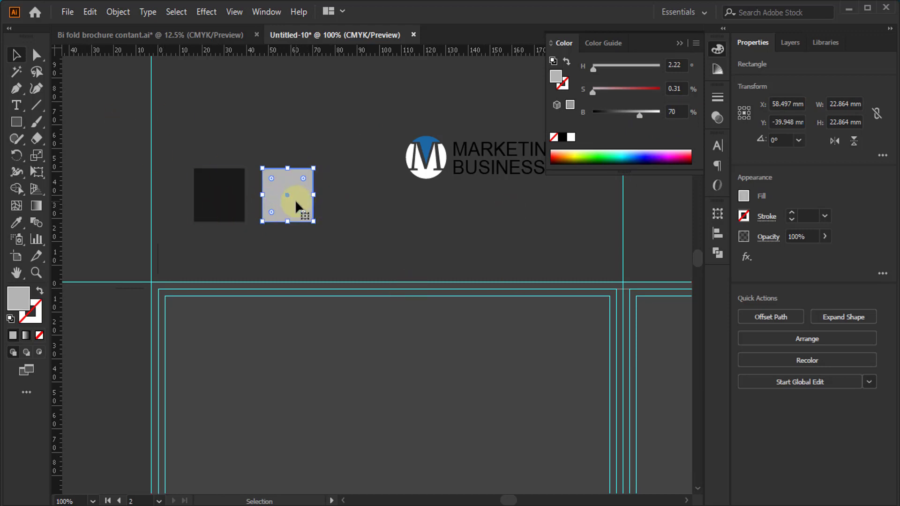
Step: Duplicate the light grey square to its right and fill the copy with the blue sampled from the logo
{"action": "left_click_drag", "start_coordinate": [296, 202], "coordinate": [363, 203]}
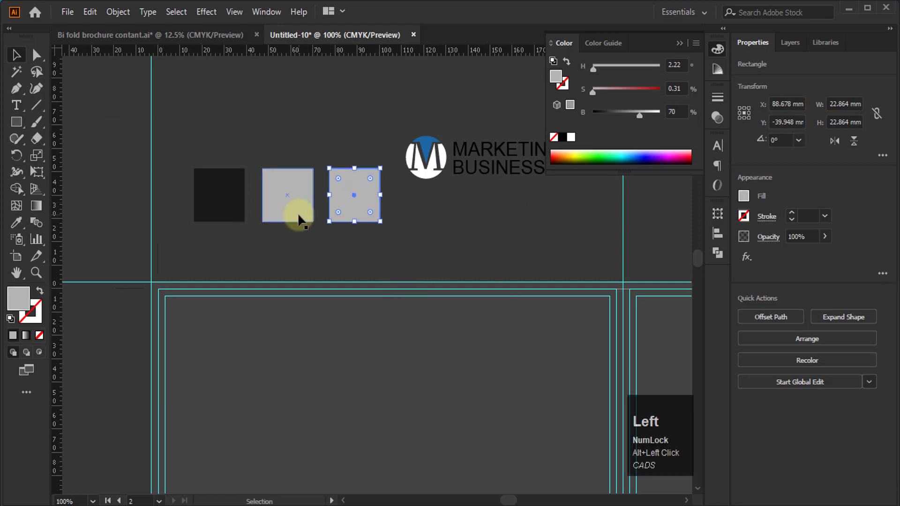
{"action": "key", "text": "i"}
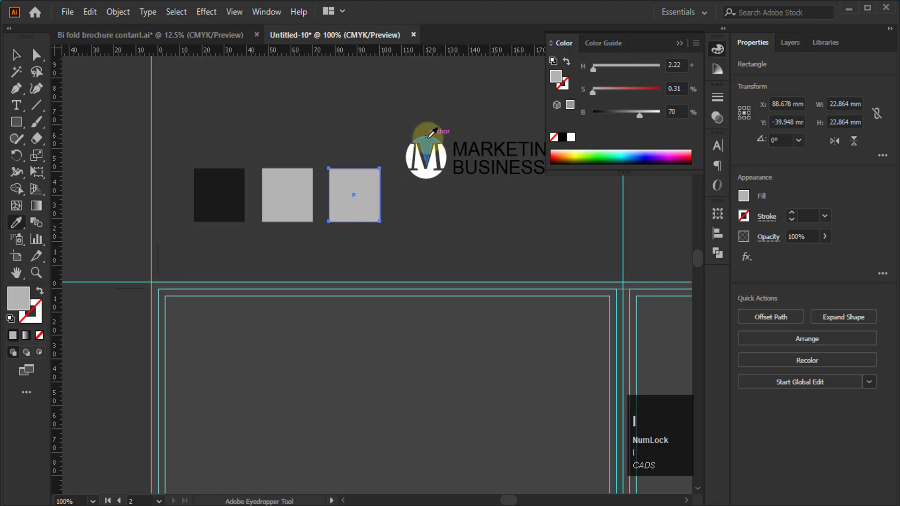
{"action": "left_click", "coordinate": [426, 141]}
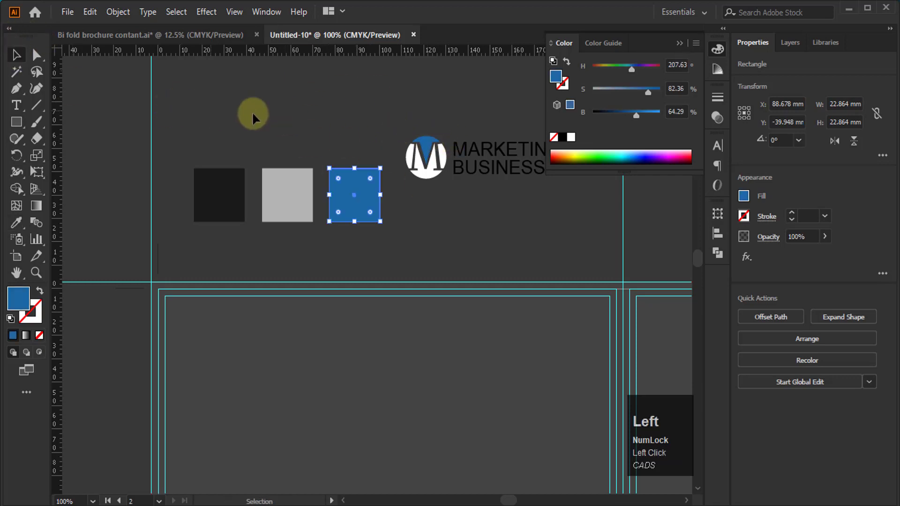
Step: Draw a full-height rectangle about 144 by 304 mm along the right side of the first artboard's right panel and fill it dark red
{"action": "scroll", "coordinate": [114, 163], "scroll_direction": "down", "scroll_amount": 2}
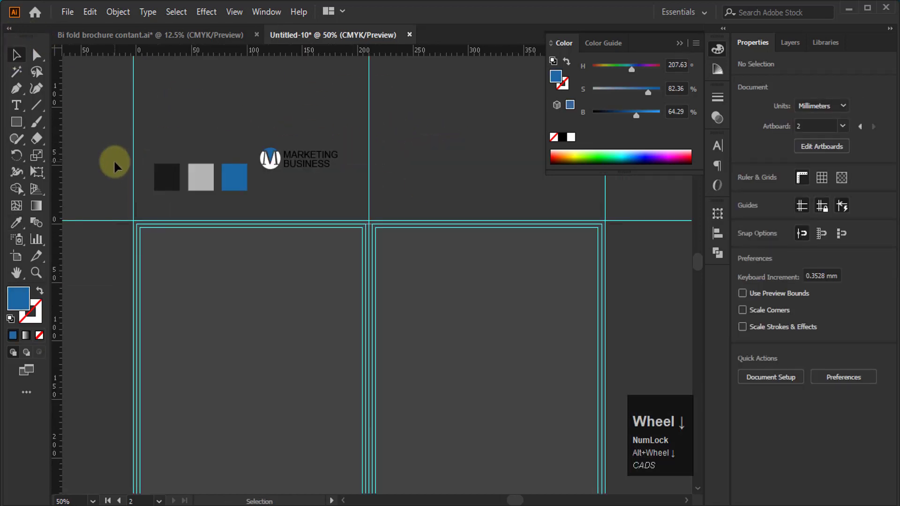
{"action": "scroll", "coordinate": [117, 131], "scroll_direction": "down", "scroll_amount": 1}
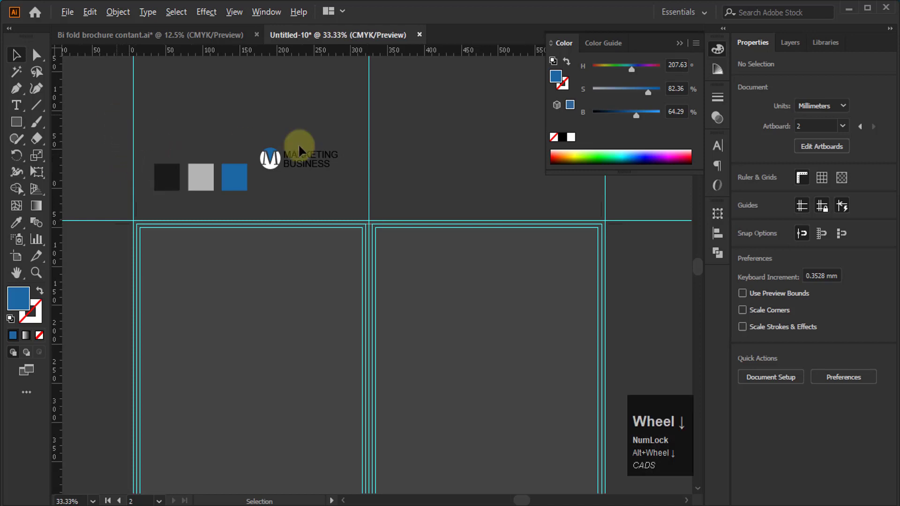
{"action": "scroll", "coordinate": [220, 149], "scroll_direction": "up", "scroll_amount": 1}
{"action": "scroll", "coordinate": [221, 159], "scroll_direction": "up", "scroll_amount": 1}
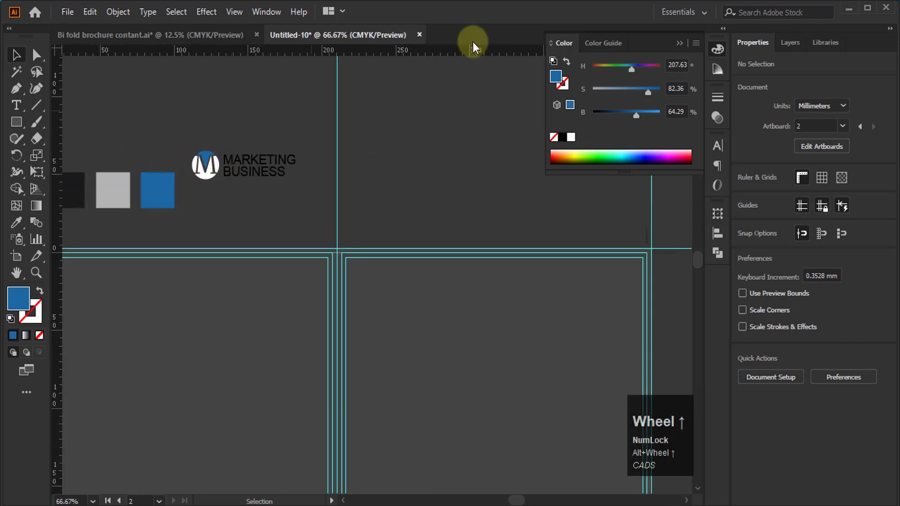
{"action": "scroll", "coordinate": [403, 42], "scroll_direction": "down", "scroll_amount": 1}
{"action": "scroll", "coordinate": [297, 89], "scroll_direction": "down", "scroll_amount": 1}
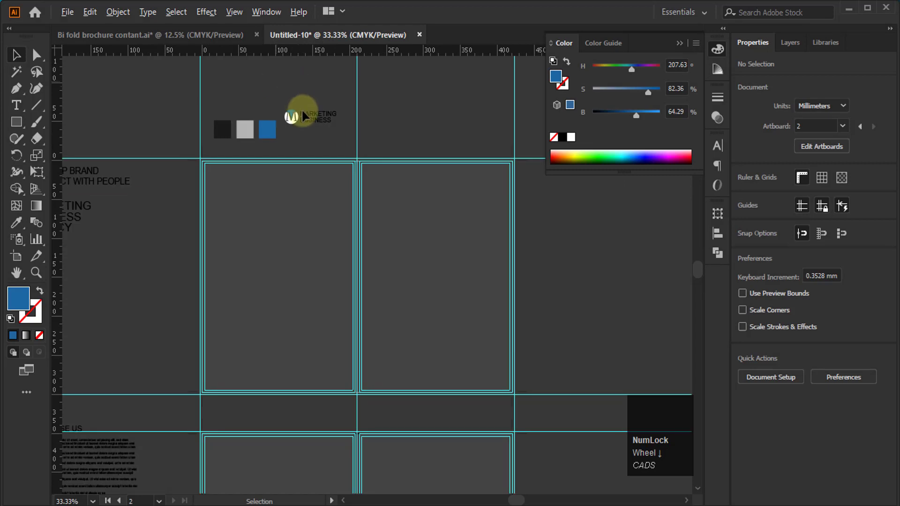
{"action": "left_click", "coordinate": [16, 122]}
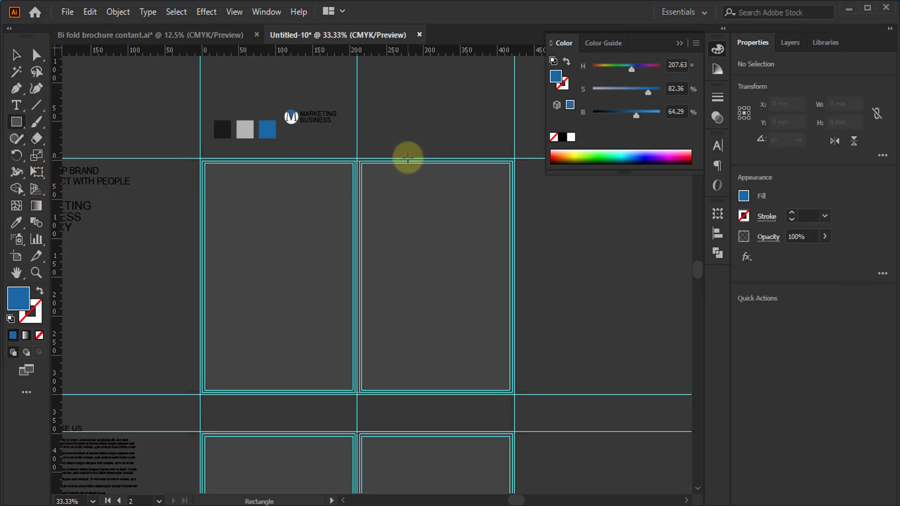
{"action": "left_click_drag", "start_coordinate": [408, 157], "coordinate": [515, 395]}
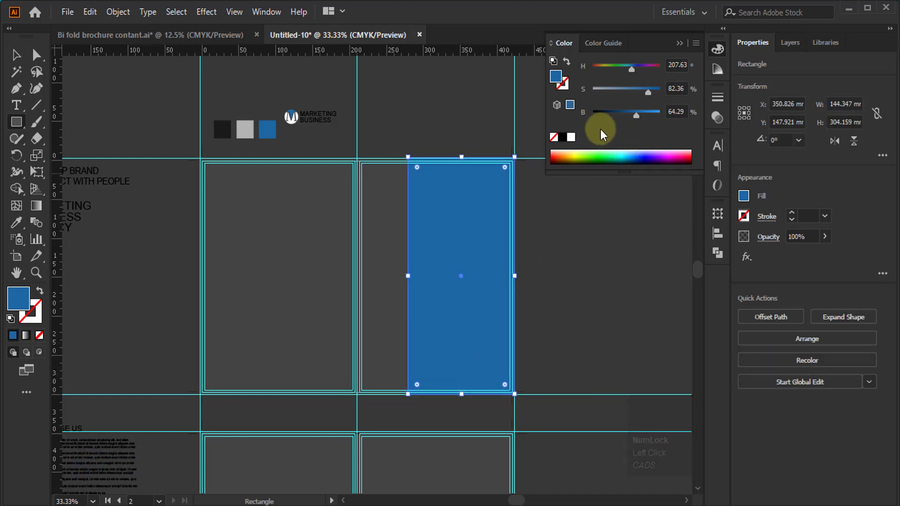
{"action": "left_click", "coordinate": [687, 160]}
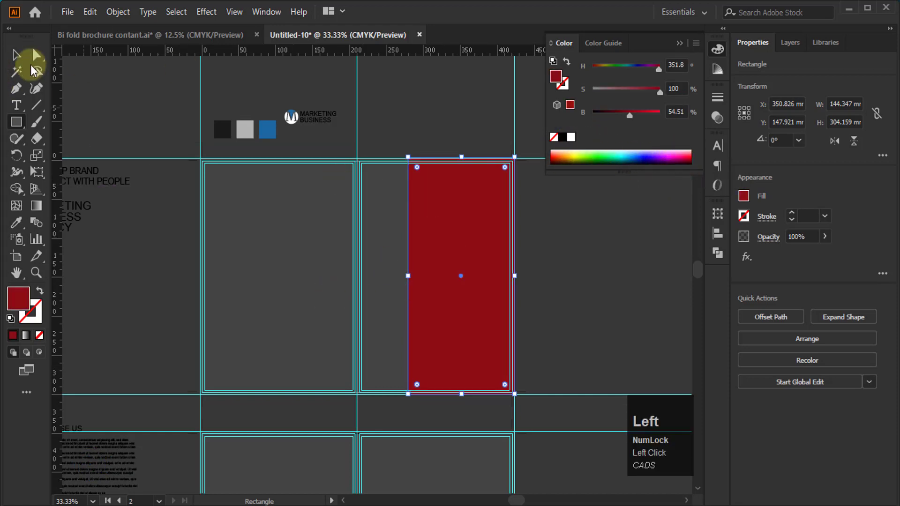
{"action": "left_click", "coordinate": [562, 271]}
Step: Draw a horizontal rectangle about 162 by 42 mm from the centre fold across the red rectangle and fill it dark blue
{"action": "left_click", "coordinate": [16, 123]}
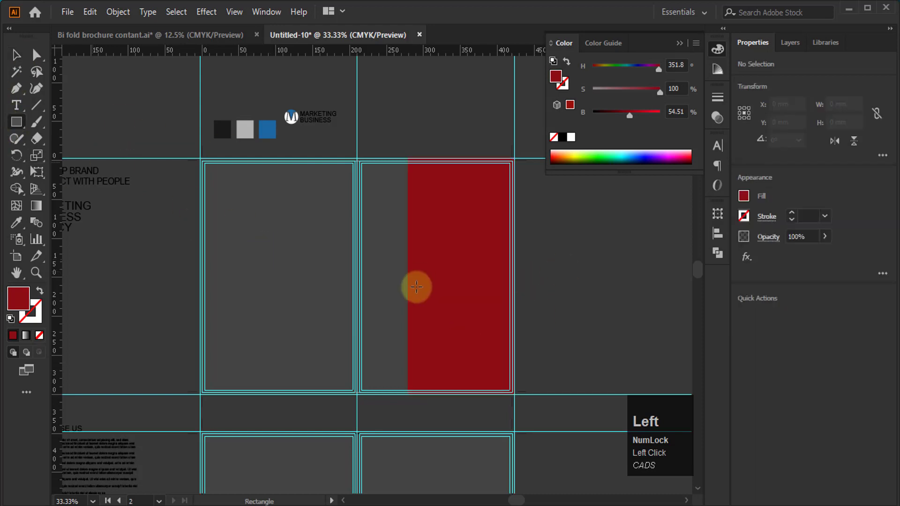
{"action": "left_click_drag", "start_coordinate": [362, 292], "coordinate": [477, 319]}
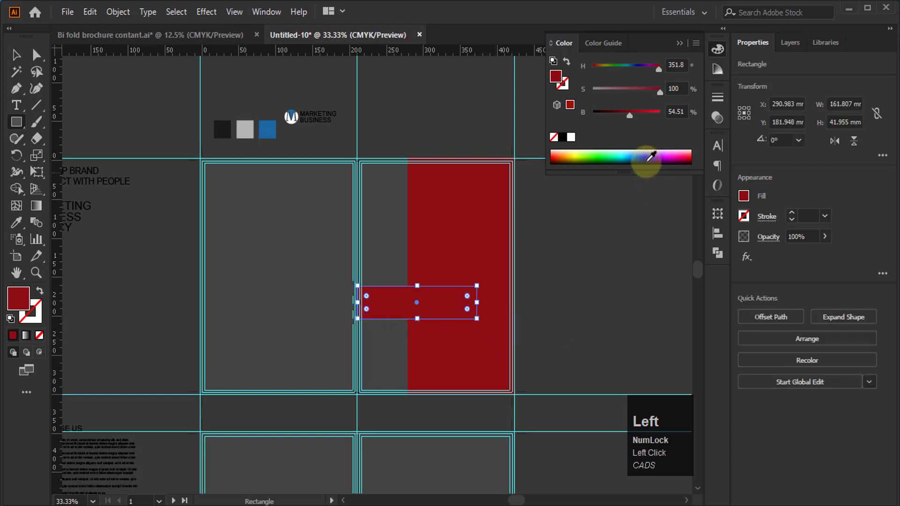
{"action": "left_click", "coordinate": [647, 161]}
{"action": "left_click", "coordinate": [16, 55]}
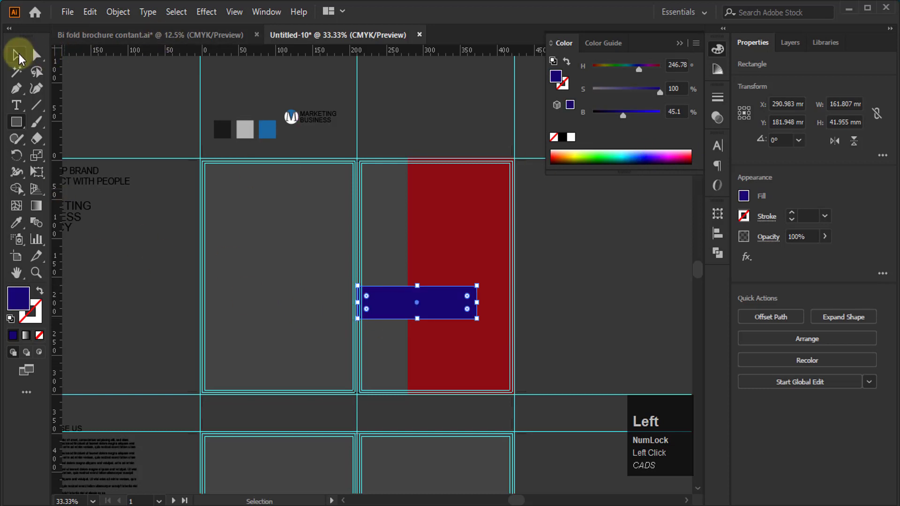
{"action": "left_click", "coordinate": [629, 298]}
Step: Round the two right-hand corners of the dark blue bar to about 21 mm so that its end becomes a semicircle
{"action": "scroll", "coordinate": [290, 227], "scroll_direction": "up", "scroll_amount": 4}
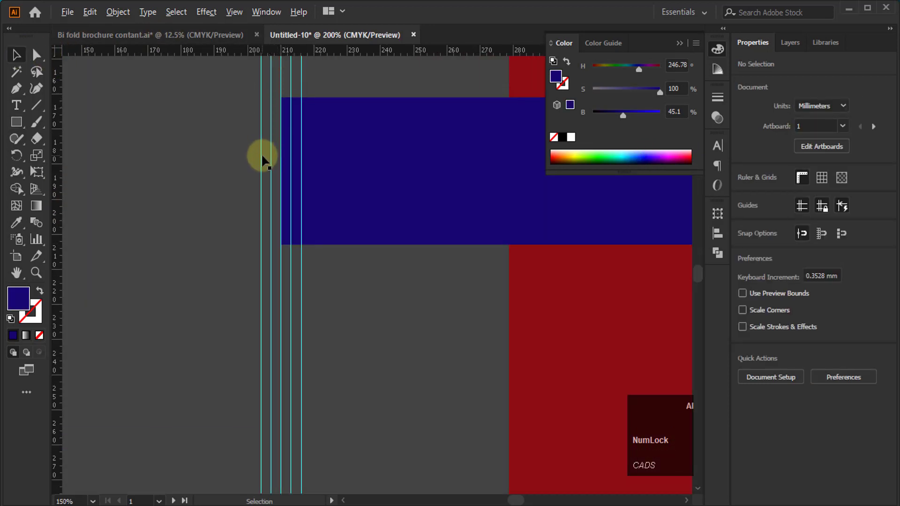
{"action": "scroll", "coordinate": [324, 108], "scroll_direction": "up", "scroll_amount": 4}
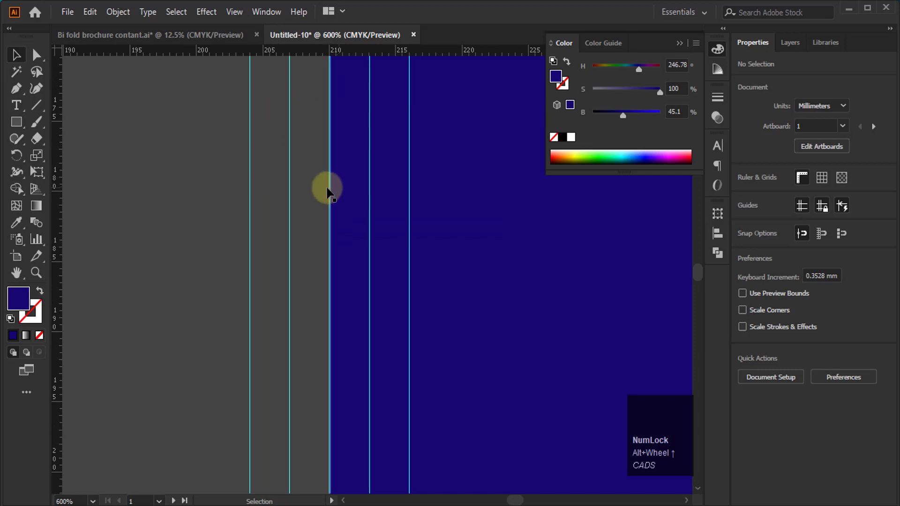
{"action": "scroll", "coordinate": [312, 185], "scroll_direction": "down", "scroll_amount": 3}
{"action": "scroll", "coordinate": [312, 187], "scroll_direction": "down", "scroll_amount": 3}
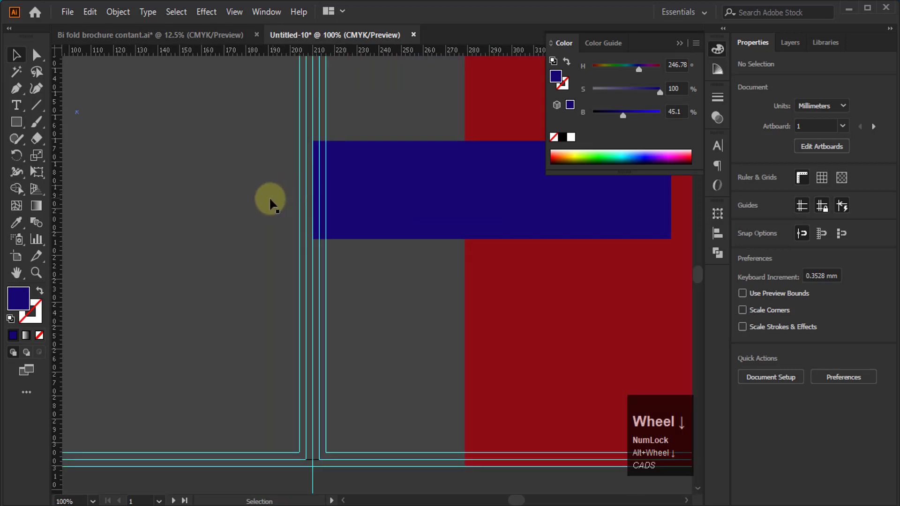
{"action": "scroll", "coordinate": [412, 210], "scroll_direction": "up", "scroll_amount": 3}
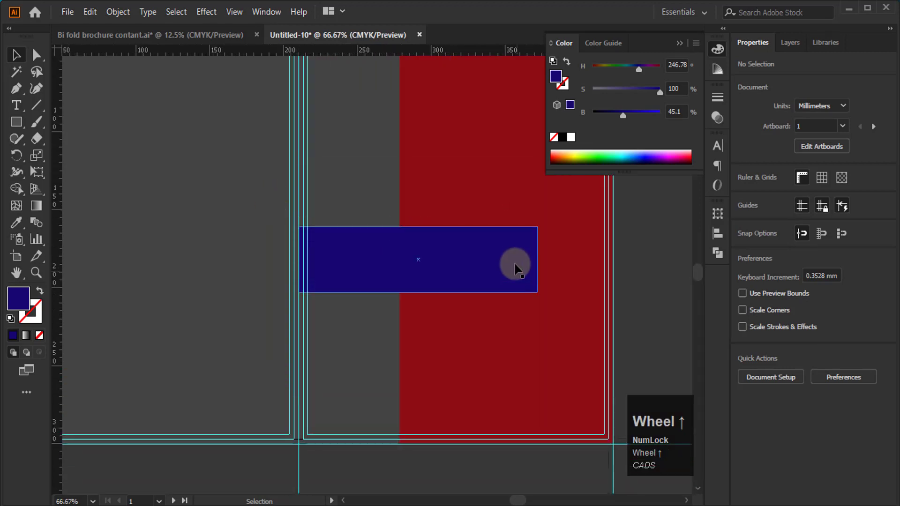
{"action": "left_click", "coordinate": [539, 236]}
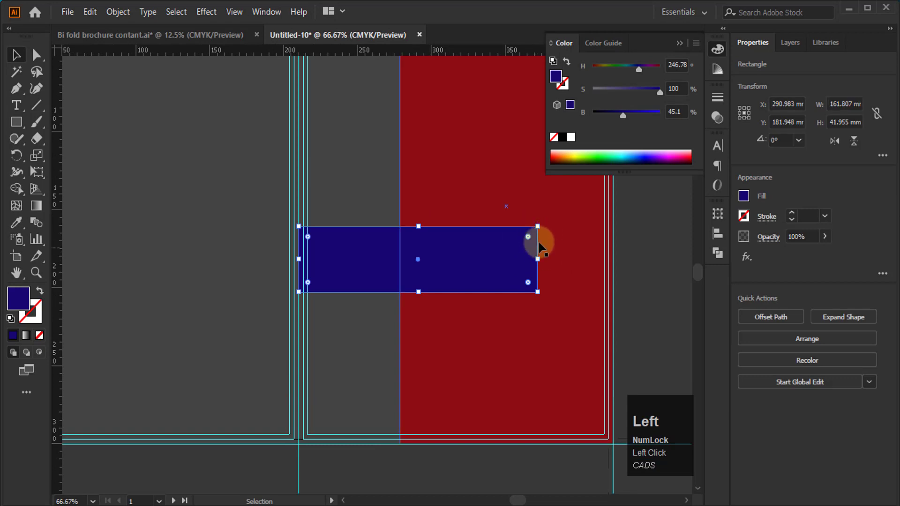
{"action": "left_click", "coordinate": [637, 238]}
{"action": "left_click", "coordinate": [37, 55]}
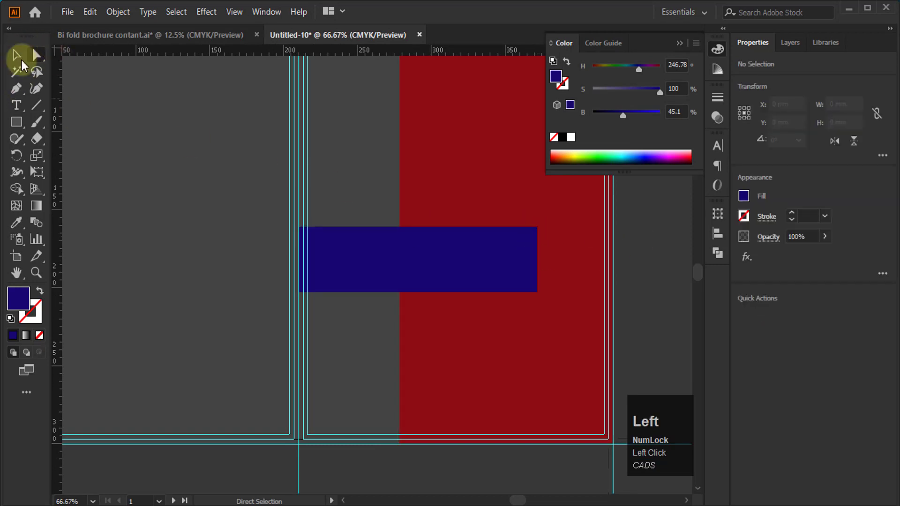
{"action": "left_click", "coordinate": [537, 228]}
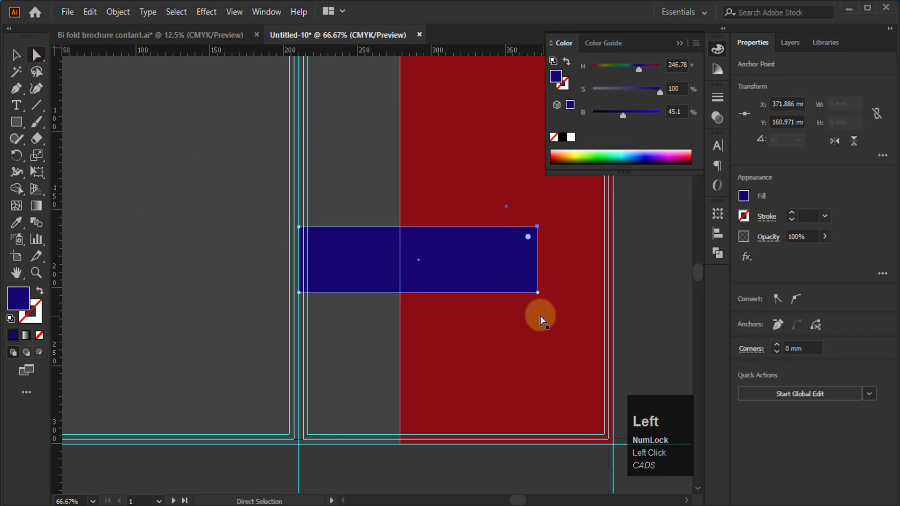
{"action": "left_click", "coordinate": [539, 293], "text": "shift"}
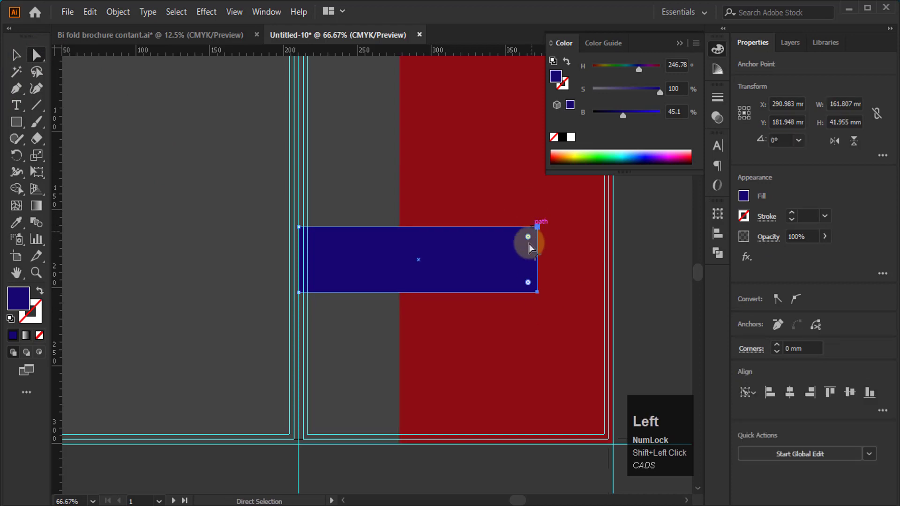
{"action": "left_click_drag", "start_coordinate": [529, 238], "coordinate": [436, 249]}
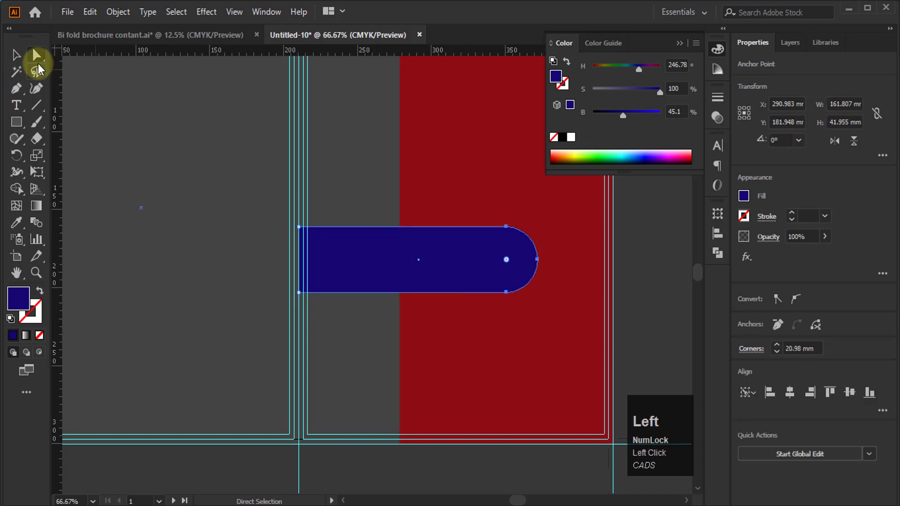
{"action": "left_click", "coordinate": [15, 55]}
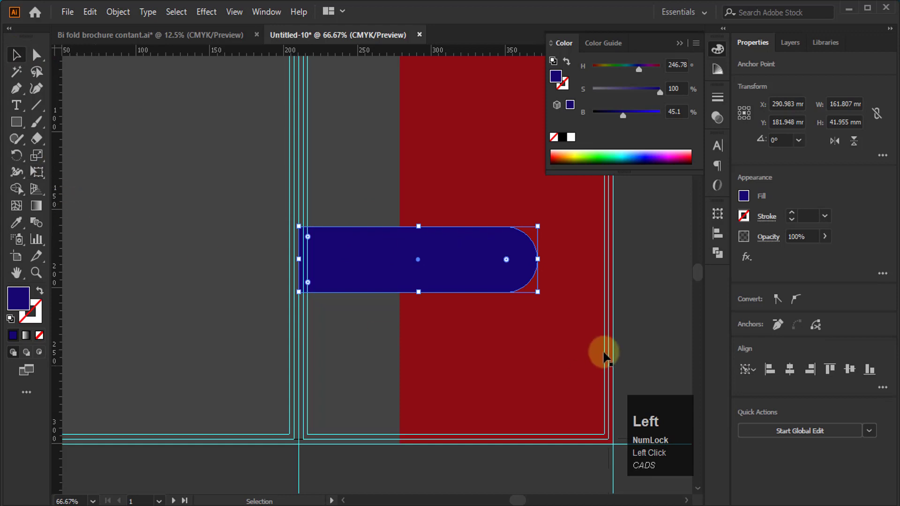
{"action": "left_click", "coordinate": [654, 307]}
Step: Draw a rectangle about 141 by 71 mm from the centre fold over the blue bar, and stretch both shapes to about 182 mm overall width
{"action": "left_click", "coordinate": [19, 121]}
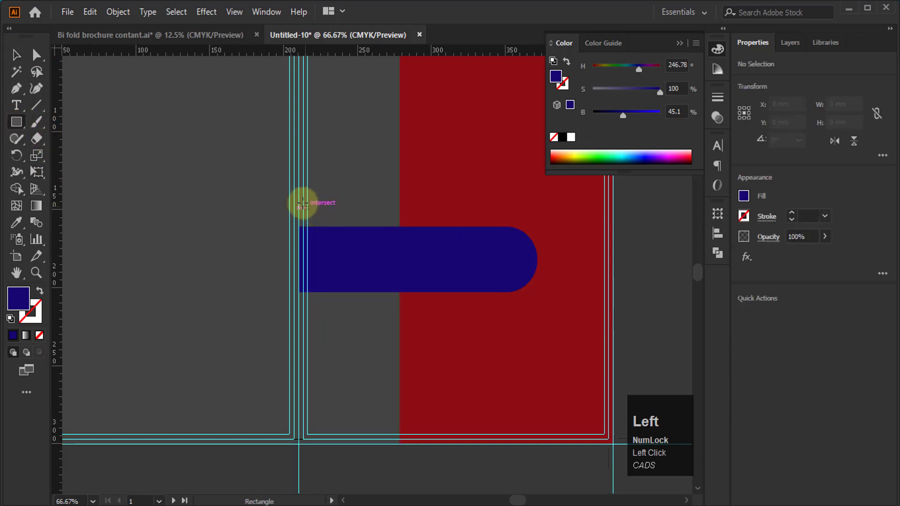
{"action": "left_click_drag", "start_coordinate": [299, 201], "coordinate": [506, 311]}
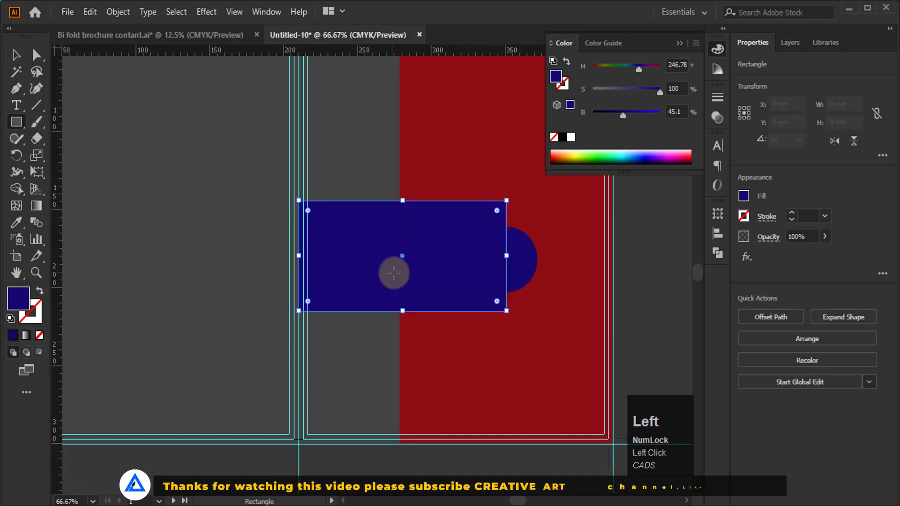
{"action": "left_click", "coordinate": [18, 55]}
{"action": "left_click", "coordinate": [539, 257], "text": "shift"}
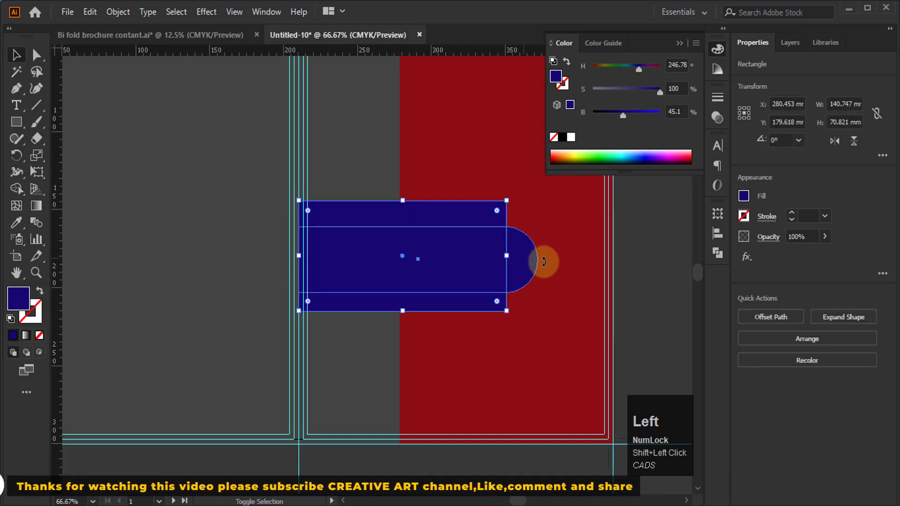
{"action": "left_click_drag", "start_coordinate": [538, 257], "coordinate": [568, 257]}
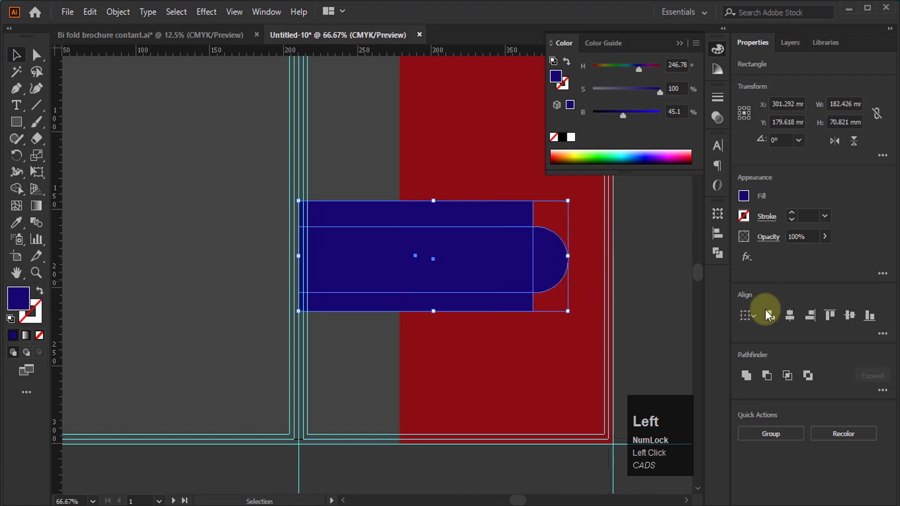
Step: Centre the taller rectangle horizontally and vertically on the rounded blue bar, using the bar as the key object
{"action": "left_click", "coordinate": [544, 262]}
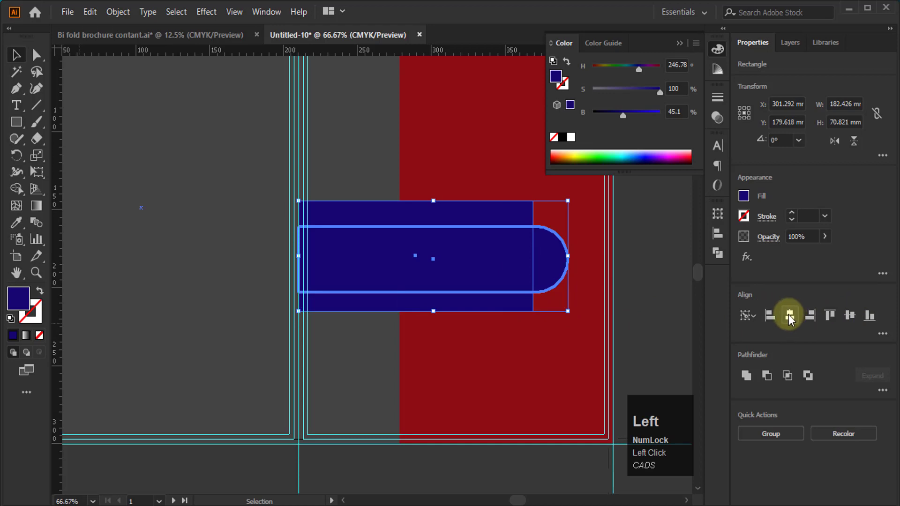
{"action": "left_click", "coordinate": [790, 315]}
{"action": "left_click", "coordinate": [853, 317]}
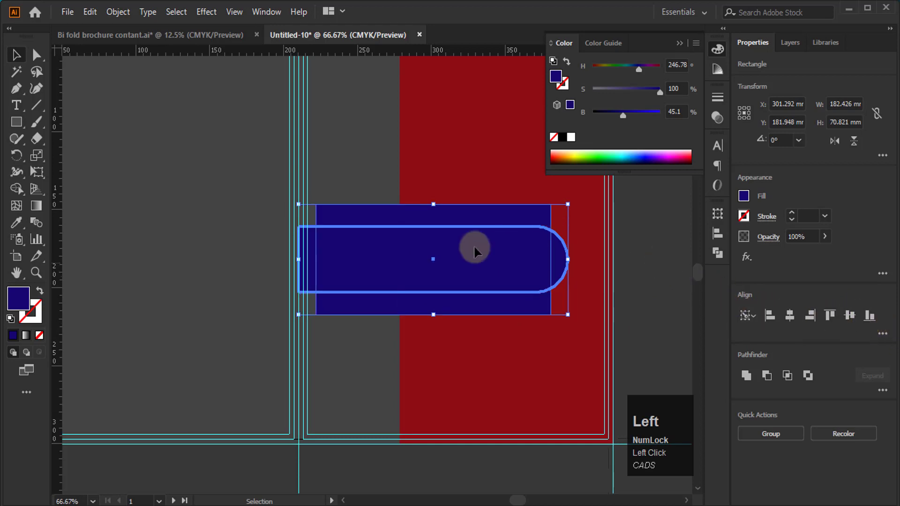
Step: Fill the taller rectangle with magenta and extend its left edge to the centre fold, making it about 171 mm wide
{"action": "left_click", "coordinate": [289, 254]}
{"action": "left_click", "coordinate": [331, 272]}
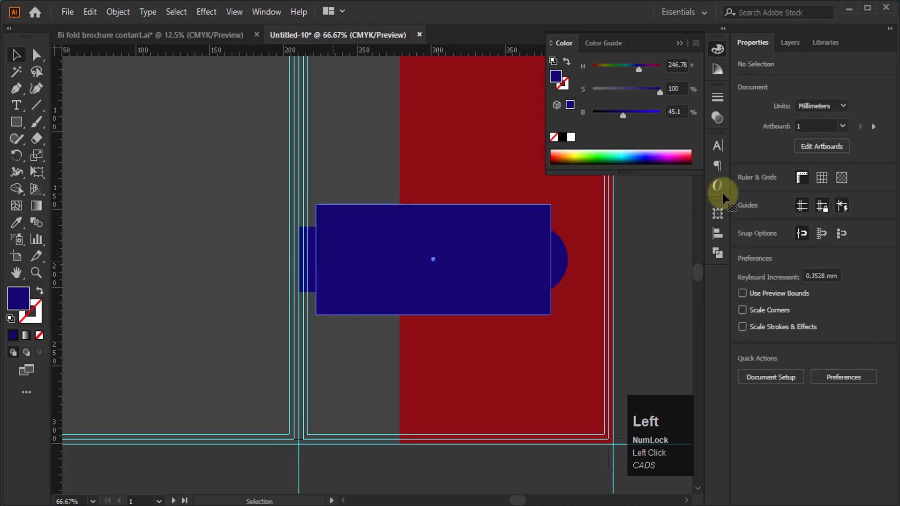
{"action": "left_click", "coordinate": [676, 156]}
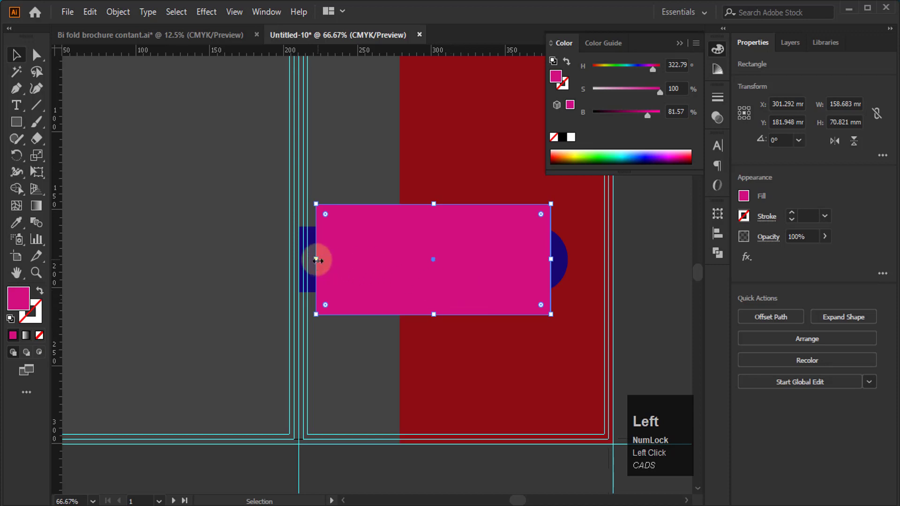
{"action": "left_click_drag", "start_coordinate": [318, 261], "coordinate": [299, 260]}
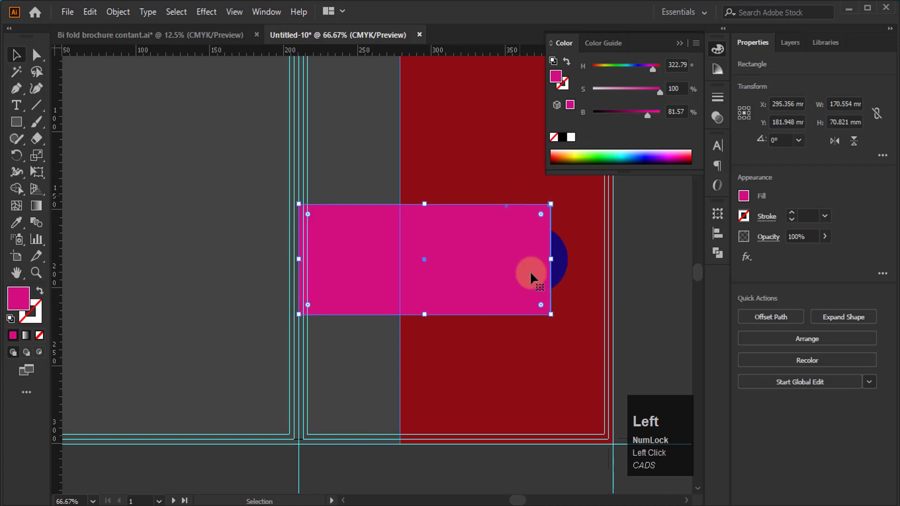
{"action": "left_click", "coordinate": [652, 242]}
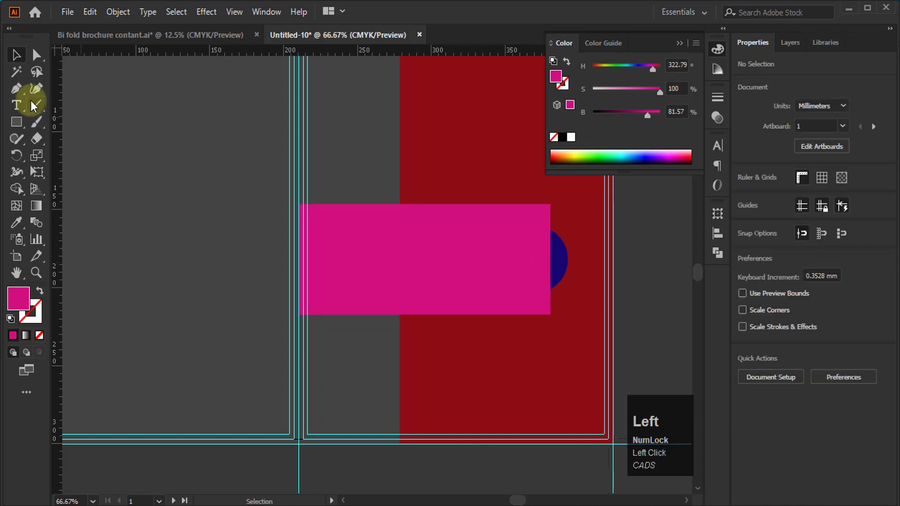
Step: Round the magenta rectangle's two right-hand corners to about 35 mm to form a semicircular end
{"action": "left_click", "coordinate": [37, 55]}
{"action": "left_click", "coordinate": [541, 252]}
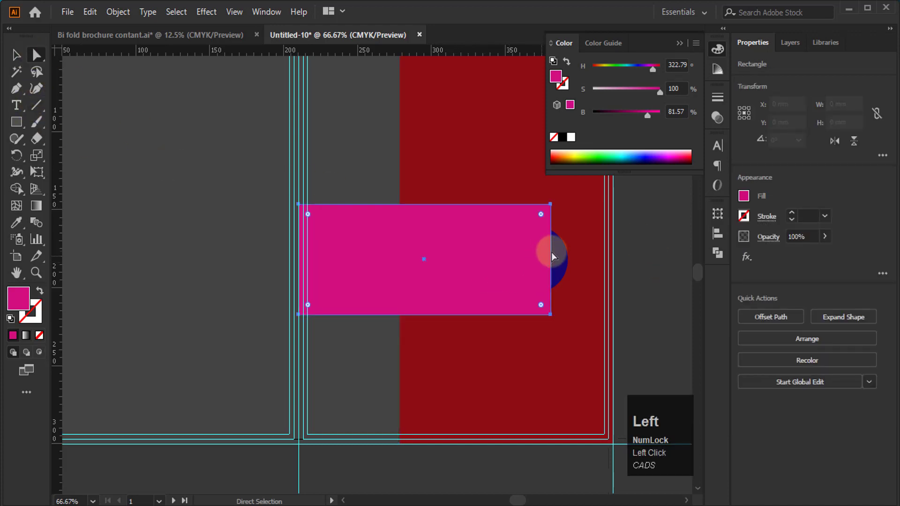
{"action": "left_click", "coordinate": [550, 205]}
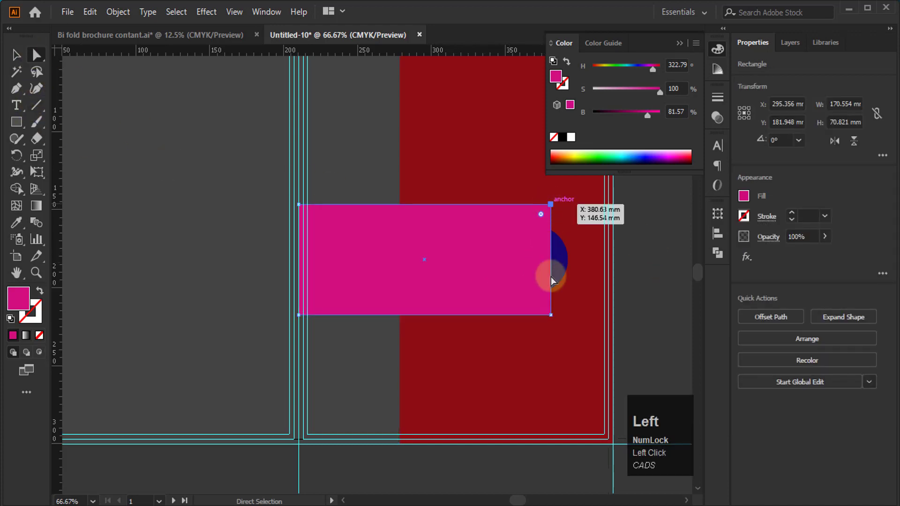
{"action": "left_click", "coordinate": [550, 315], "text": "shift"}
{"action": "left_click_drag", "start_coordinate": [539, 305], "coordinate": [90, 259]}
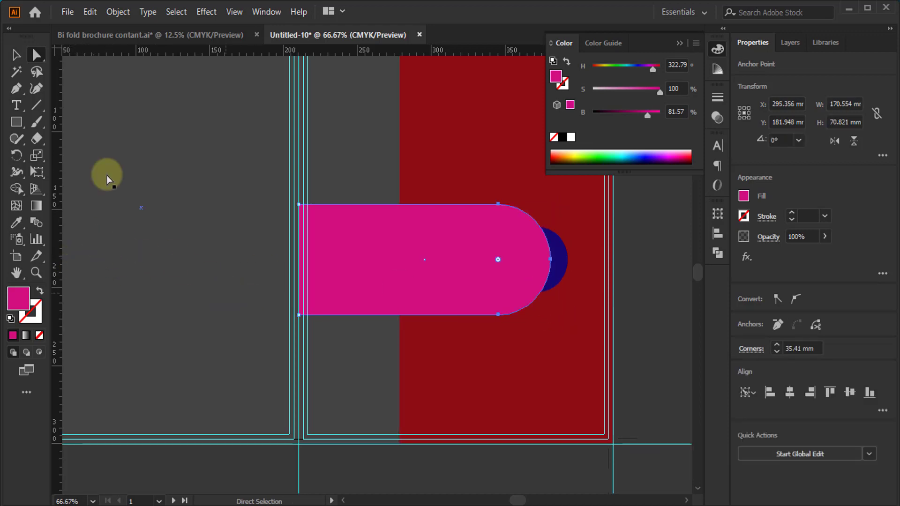
{"action": "left_click", "coordinate": [16, 55]}
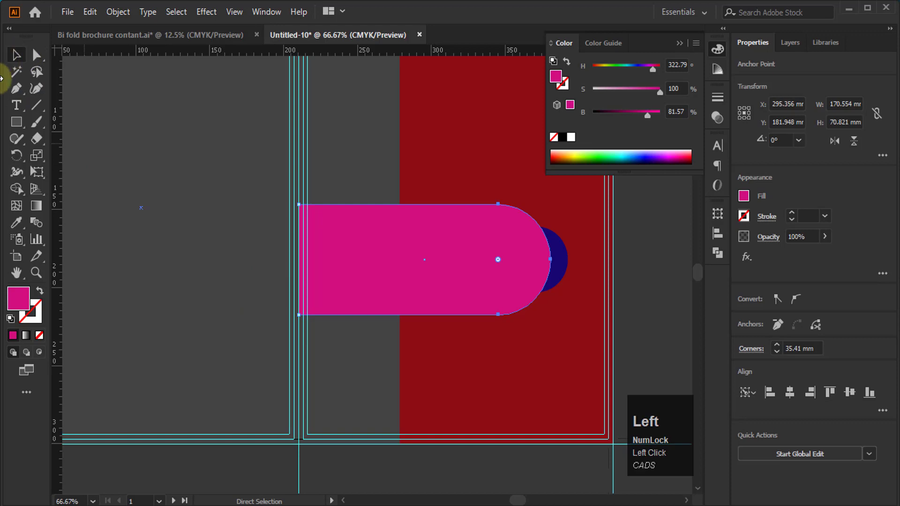
{"action": "left_click", "coordinate": [647, 238]}
Step: Stretch the dark blue bar's rounded end slightly farther right beyond the magenta shape
{"action": "left_click", "coordinate": [571, 263]}
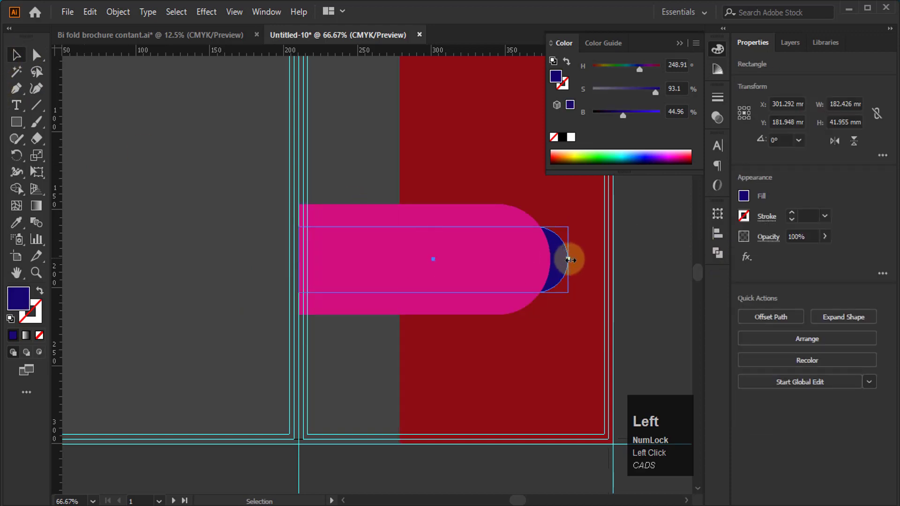
{"action": "left_click_drag", "start_coordinate": [571, 260], "coordinate": [573, 259]}
{"action": "left_click", "coordinate": [633, 253]}
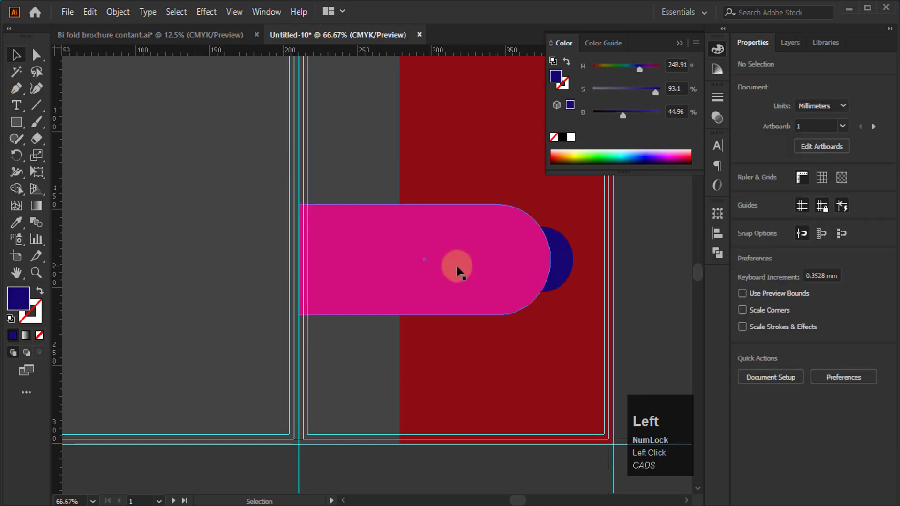
Step: Create an offset path of the magenta shape with a 3 mm offset, Miter joins and a miter limit of 4
{"action": "left_click", "coordinate": [479, 220]}
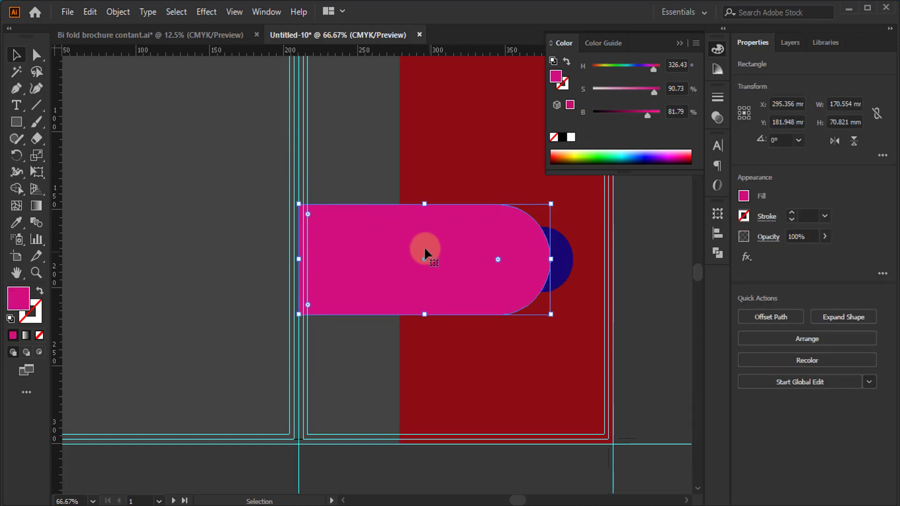
{"action": "left_click", "coordinate": [117, 12]}
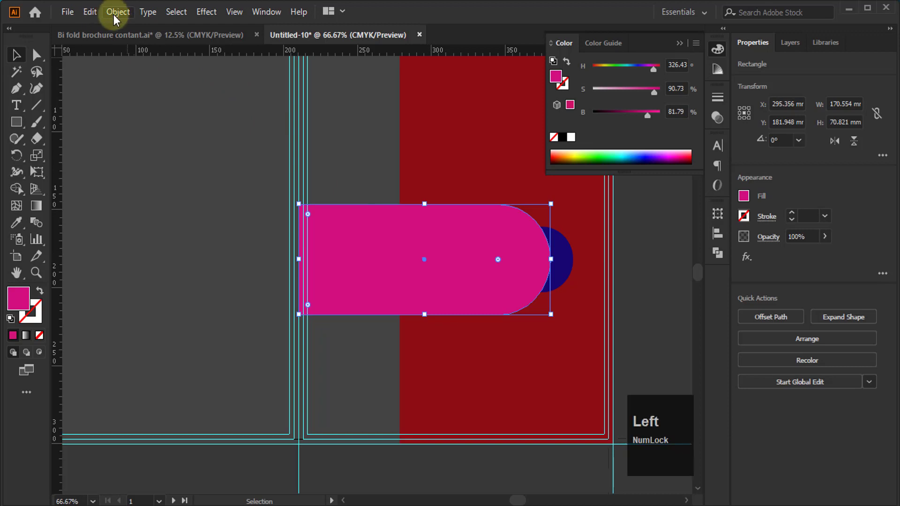
{"action": "mouse_move", "coordinate": [210, 342]}
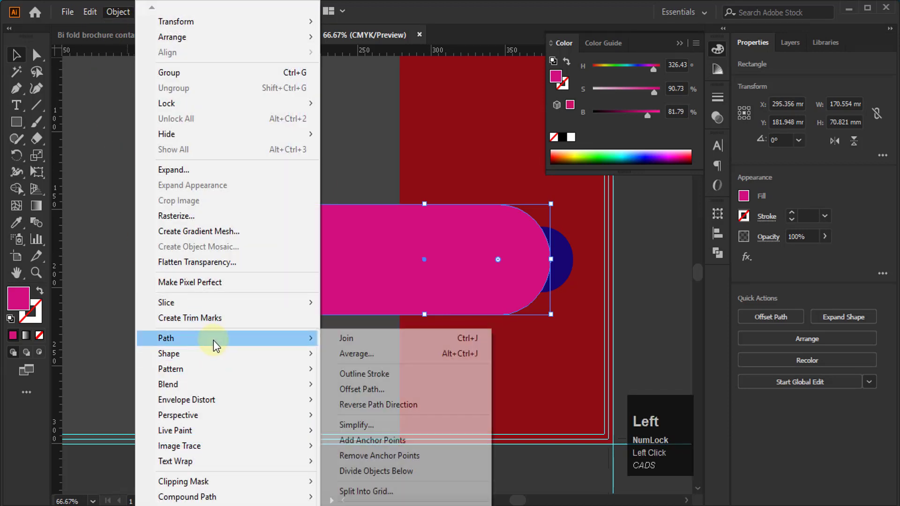
{"action": "left_click", "coordinate": [350, 389]}
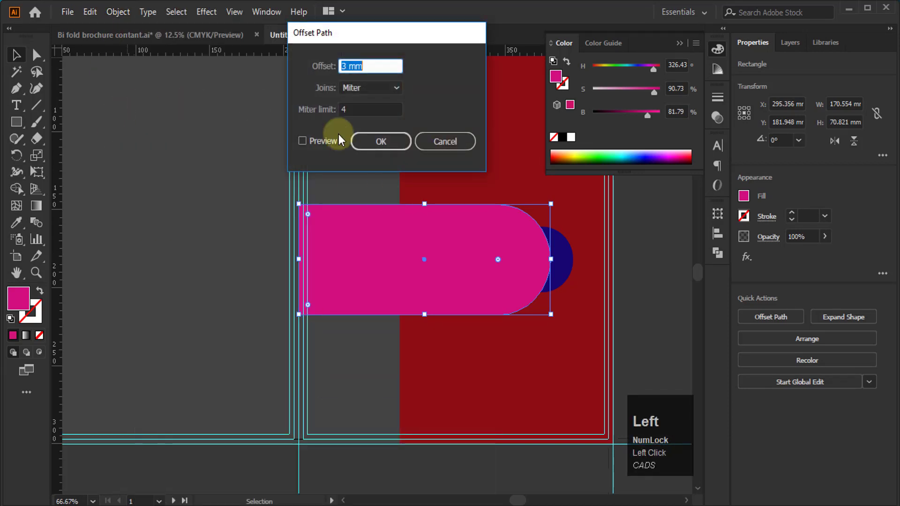
{"action": "left_click_drag", "start_coordinate": [392, 42], "coordinate": [228, 69]}
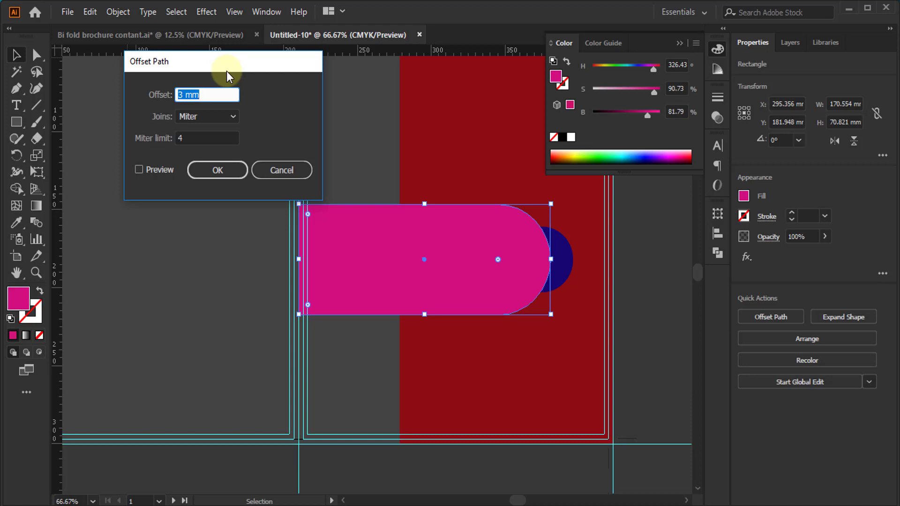
{"action": "left_click", "coordinate": [141, 172]}
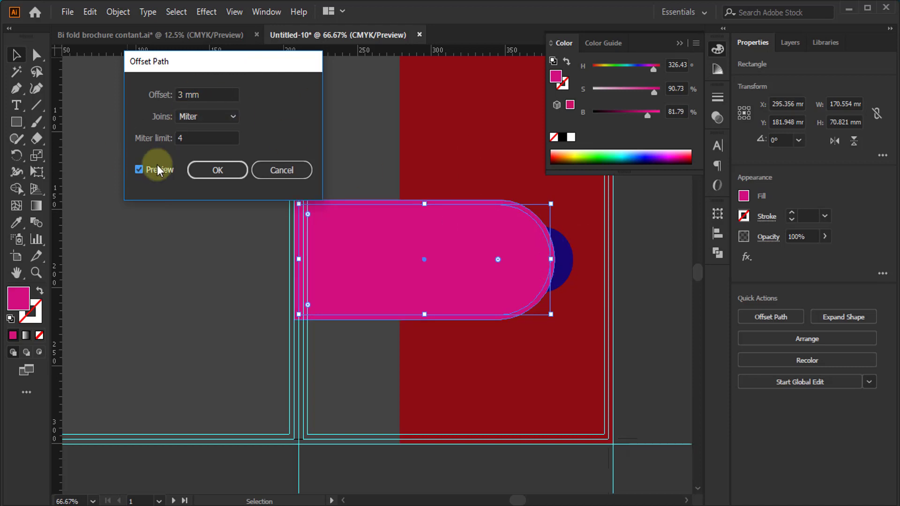
{"action": "left_click", "coordinate": [233, 177]}
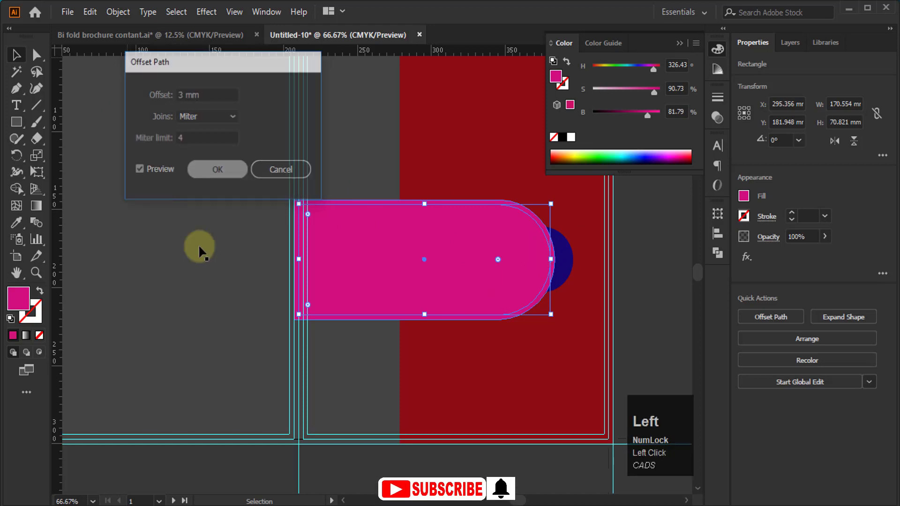
Step: Subtract the offset magenta path from the dark blue bar with Minus Front, leaving a separate crescent at the rounded end
{"action": "left_click", "coordinate": [568, 260], "text": "shift"}
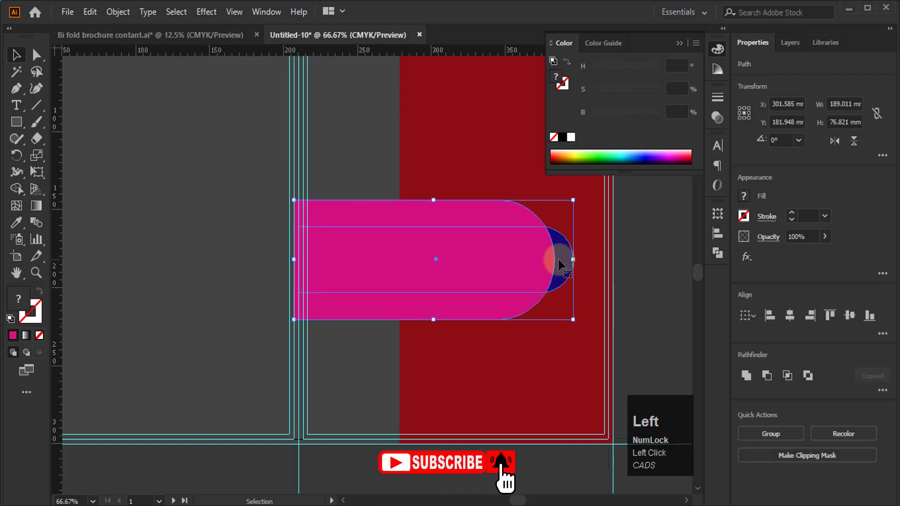
{"action": "left_click", "coordinate": [768, 375]}
{"action": "left_click", "coordinate": [644, 249]}
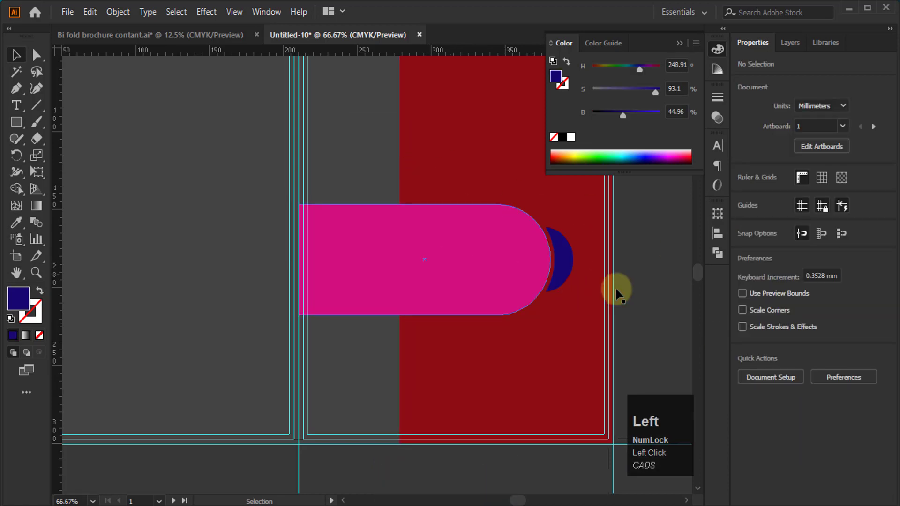
Step: Recolour the dark blue crescent at the bar's rounded end with the blue swatch above the artboard, using the Eyedropper
{"action": "scroll", "coordinate": [327, 253], "scroll_direction": "down", "scroll_amount": 1}
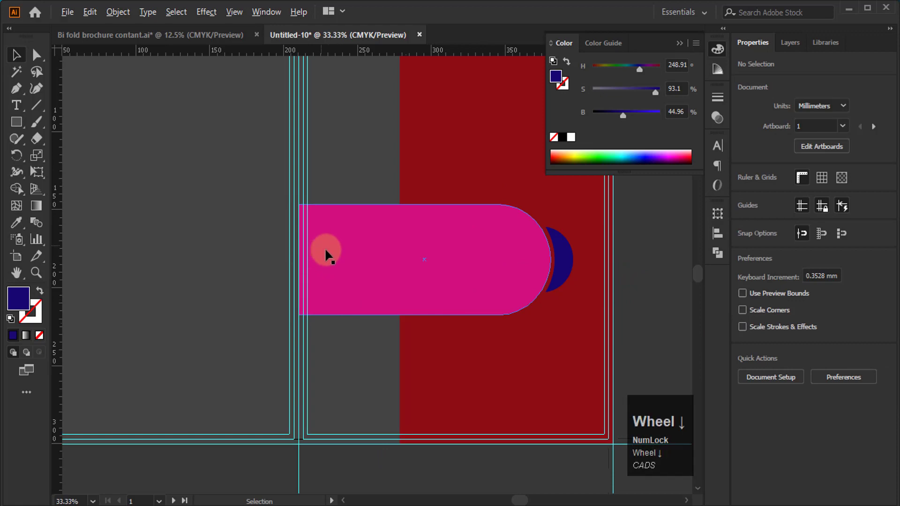
{"action": "scroll", "coordinate": [336, 267], "scroll_direction": "up", "scroll_amount": 1}
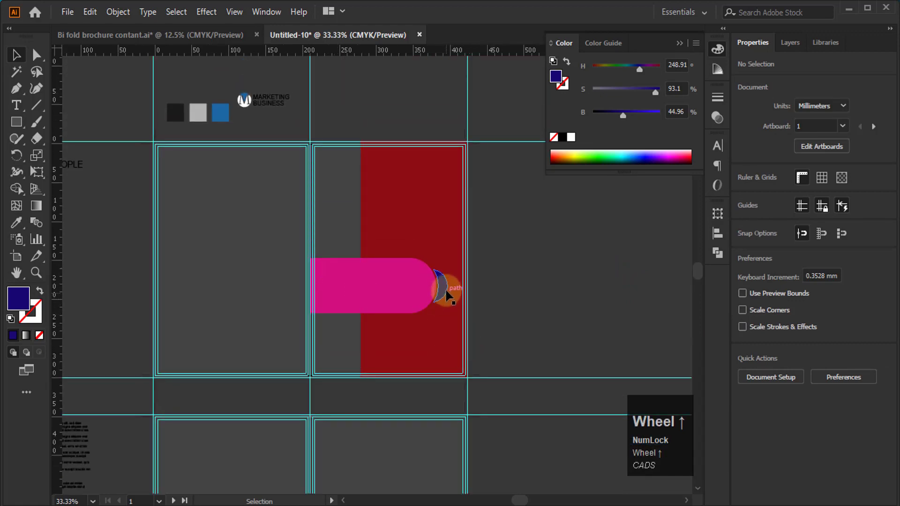
{"action": "left_click", "coordinate": [446, 295]}
{"action": "key", "text": "i"}
{"action": "left_click", "coordinate": [222, 113]}
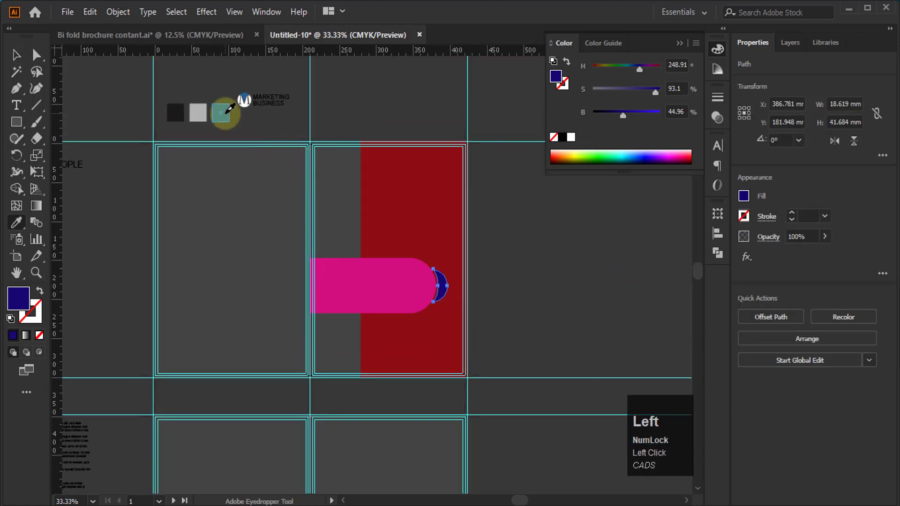
Step: Recolour the magenta rounded bar with the near-black swatch above the artboard
{"action": "left_click", "coordinate": [375, 292]}
{"action": "key", "text": "i"}
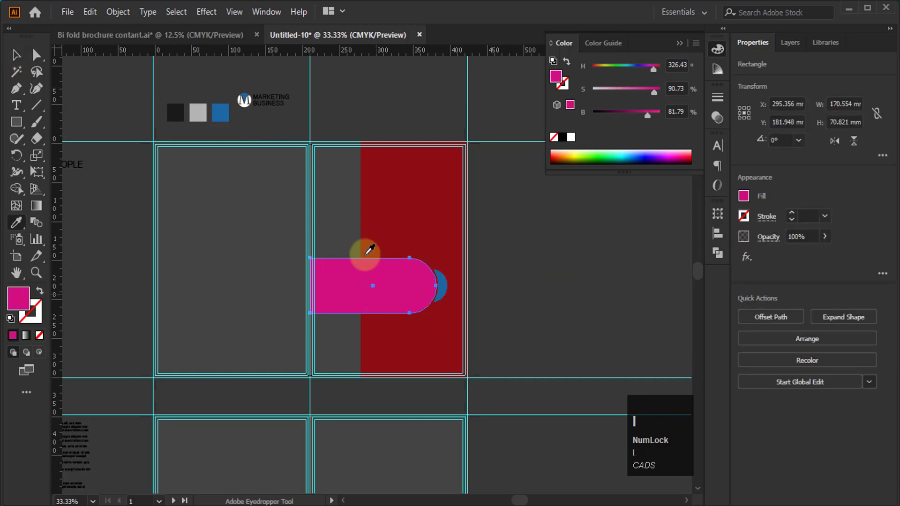
{"action": "left_click", "coordinate": [180, 107]}
{"action": "left_click", "coordinate": [16, 55]}
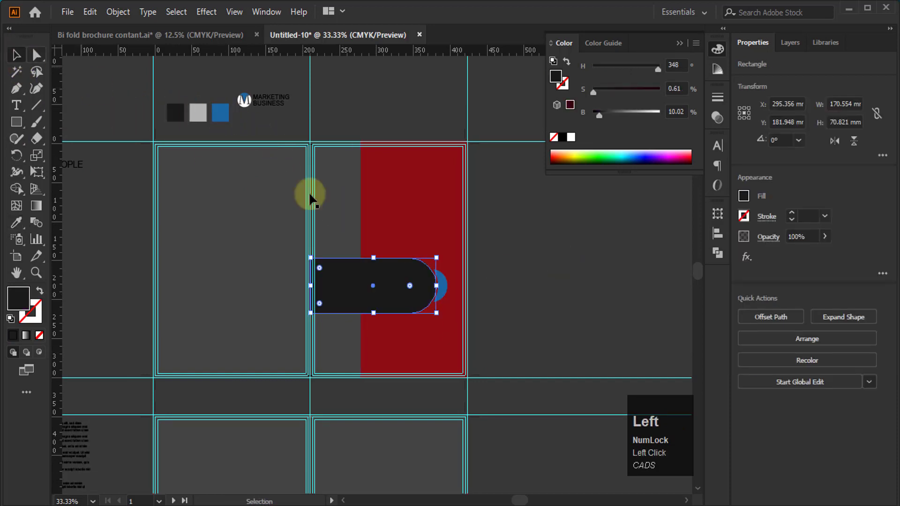
{"action": "left_click", "coordinate": [538, 234]}
Step: Duplicate the blue swatch to the empty area beside the cover panel and widen the copy to about 91 mm
{"action": "left_click_drag", "start_coordinate": [218, 113], "coordinate": [506, 323]}
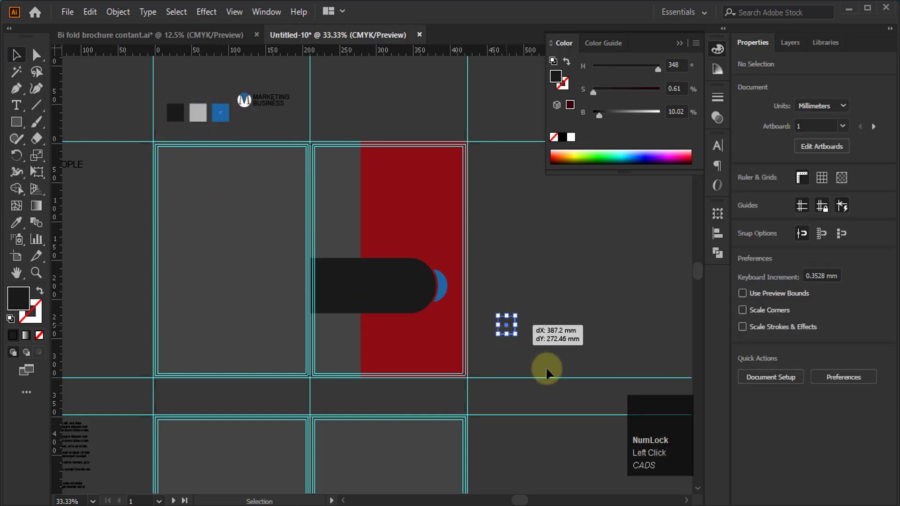
{"action": "left_click_drag", "start_coordinate": [547, 371], "coordinate": [545, 369]}
{"action": "scroll", "coordinate": [518, 356], "scroll_direction": "up", "scroll_amount": 2}
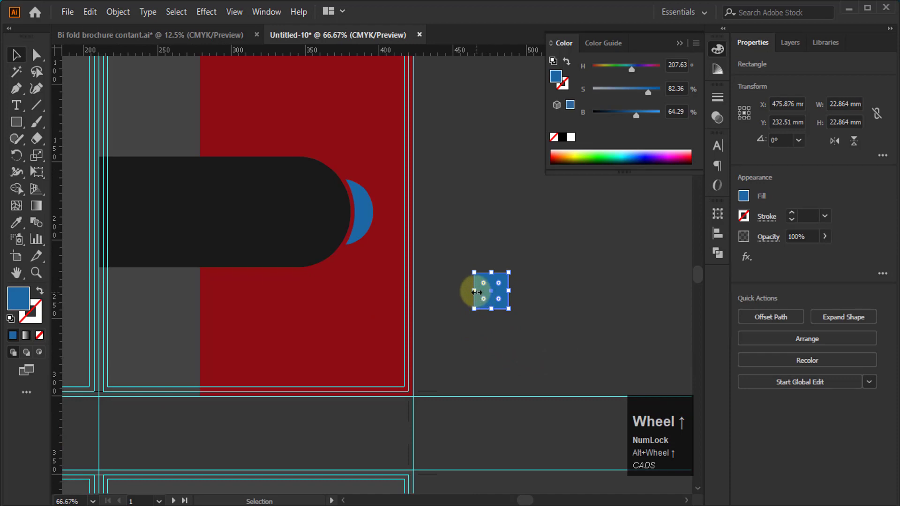
{"action": "left_click_drag", "start_coordinate": [477, 292], "coordinate": [378, 290]}
Step: Move the blue rectangle onto the dark bar's lower edge and bring it to the front
{"action": "left_click_drag", "start_coordinate": [446, 289], "coordinate": [224, 271]}
{"action": "right_click", "coordinate": [223, 271]}
{"action": "left_click", "coordinate": [297, 437]}
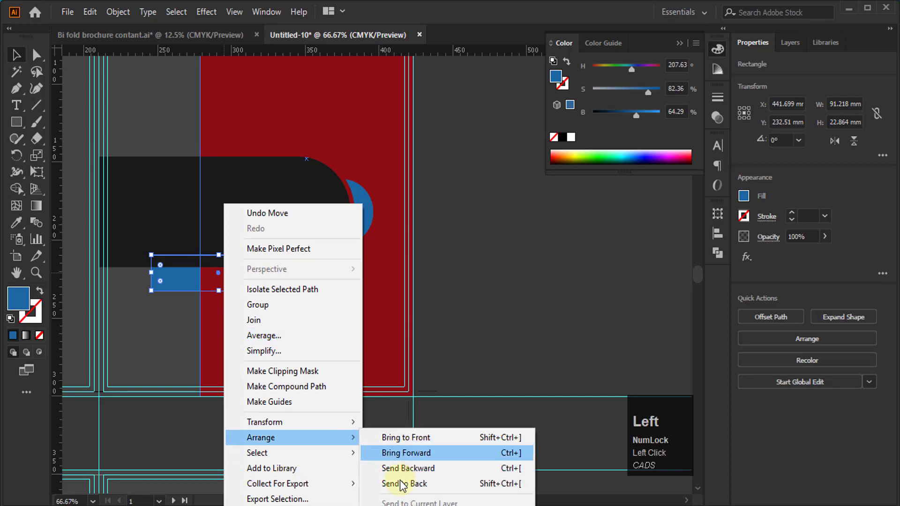
{"action": "left_click", "coordinate": [407, 437]}
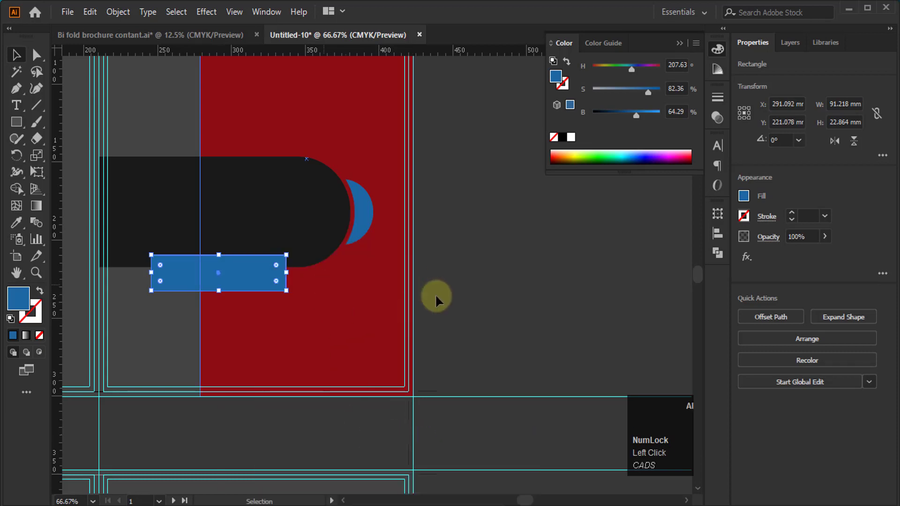
Step: Resize the blue rectangle to about 98 × 27 mm and shift it slightly right and up across the dark bar's lower edge
{"action": "scroll", "coordinate": [280, 263], "scroll_direction": "down", "scroll_amount": 1}
{"action": "scroll", "coordinate": [257, 269], "scroll_direction": "up", "scroll_amount": 2}
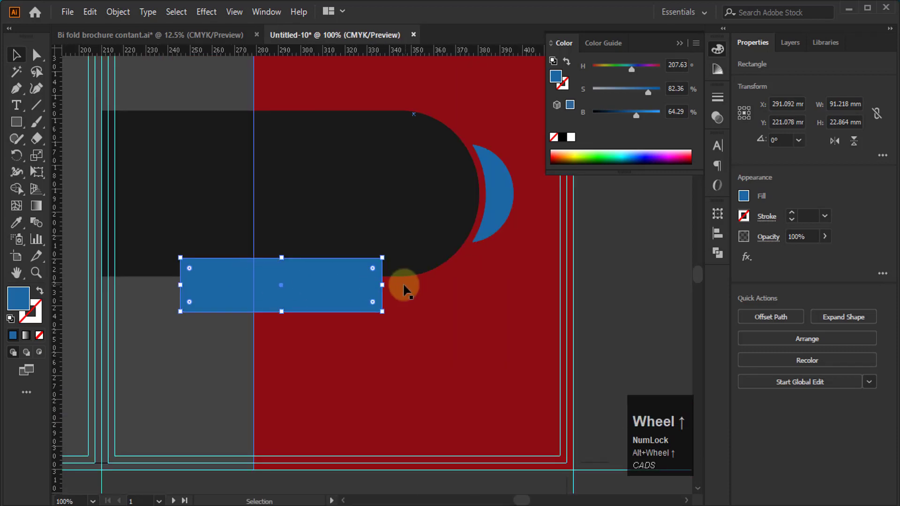
{"action": "left_click_drag", "start_coordinate": [323, 287], "coordinate": [345, 287]}
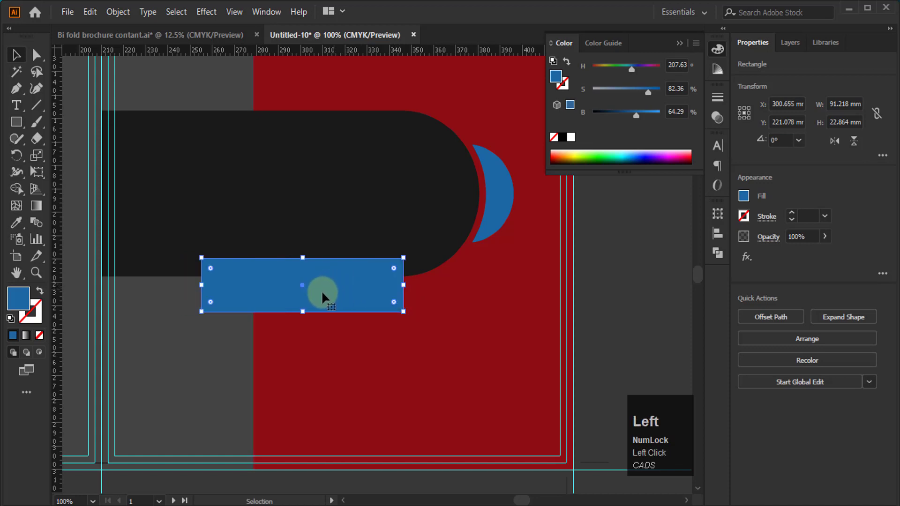
{"action": "left_click_drag", "start_coordinate": [302, 313], "coordinate": [301, 320]}
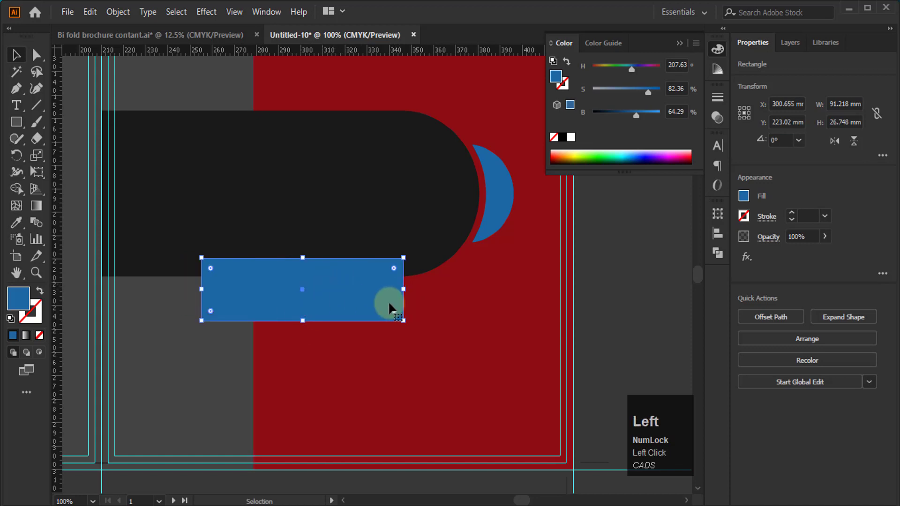
{"action": "left_click_drag", "start_coordinate": [201, 288], "coordinate": [187, 289]}
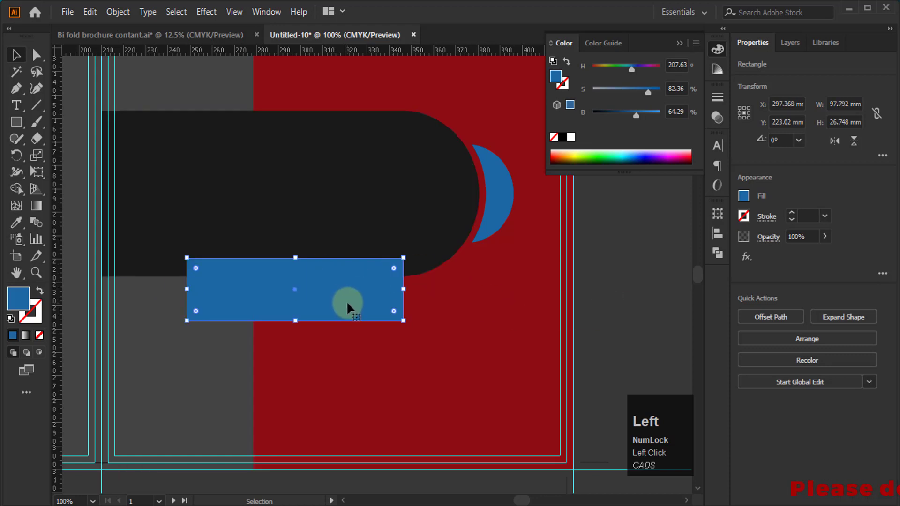
{"action": "left_click_drag", "start_coordinate": [345, 297], "coordinate": [346, 293]}
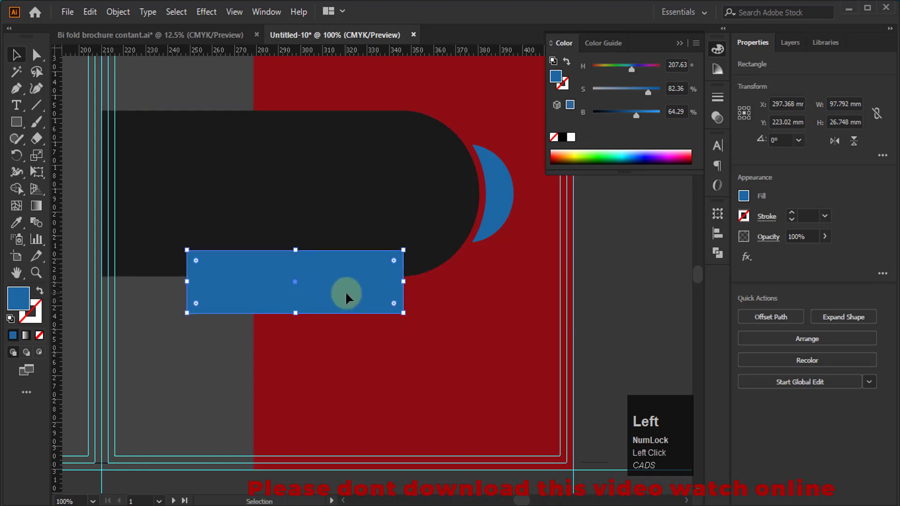
{"action": "left_click", "coordinate": [638, 285]}
Step: Round the blue rectangle's two right-hand corners to about 13.4 mm to form a semicircular end
{"action": "left_click", "coordinate": [38, 57]}
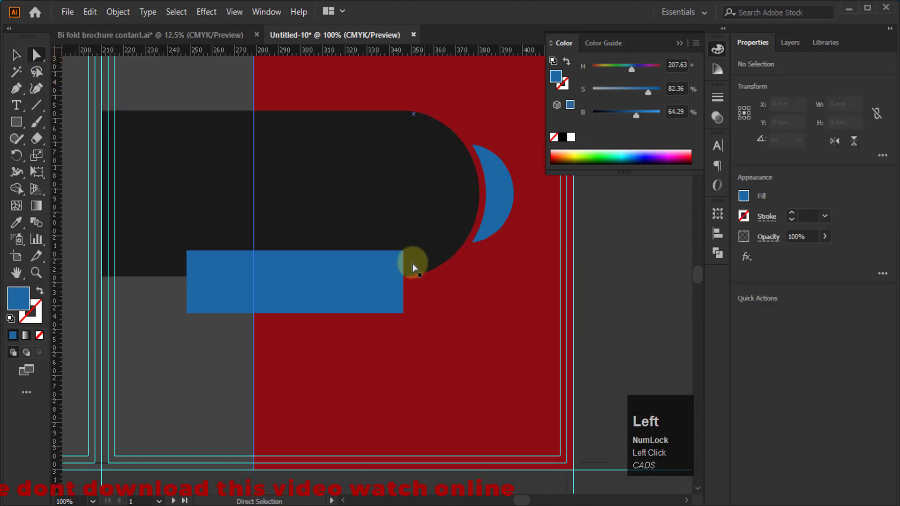
{"action": "left_click", "coordinate": [403, 253]}
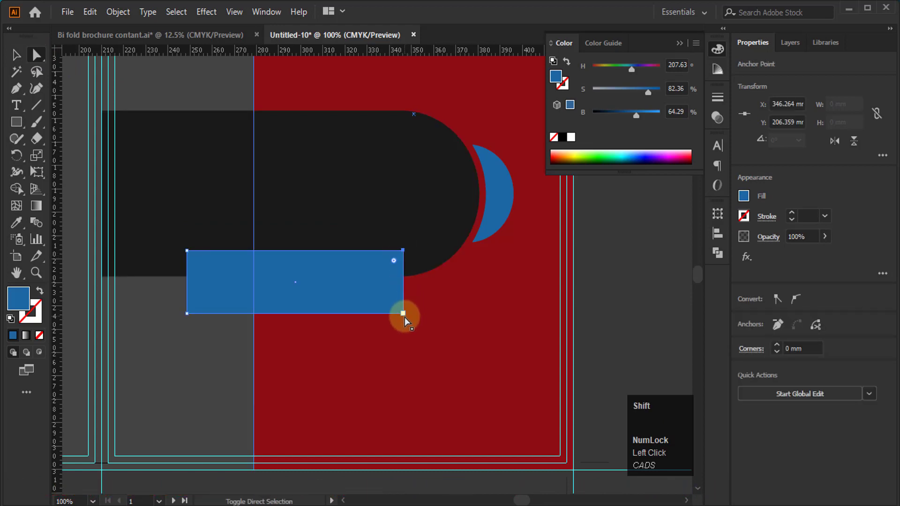
{"action": "left_click", "coordinate": [404, 317], "text": "shift"}
{"action": "left_click_drag", "start_coordinate": [395, 264], "coordinate": [104, 328]}
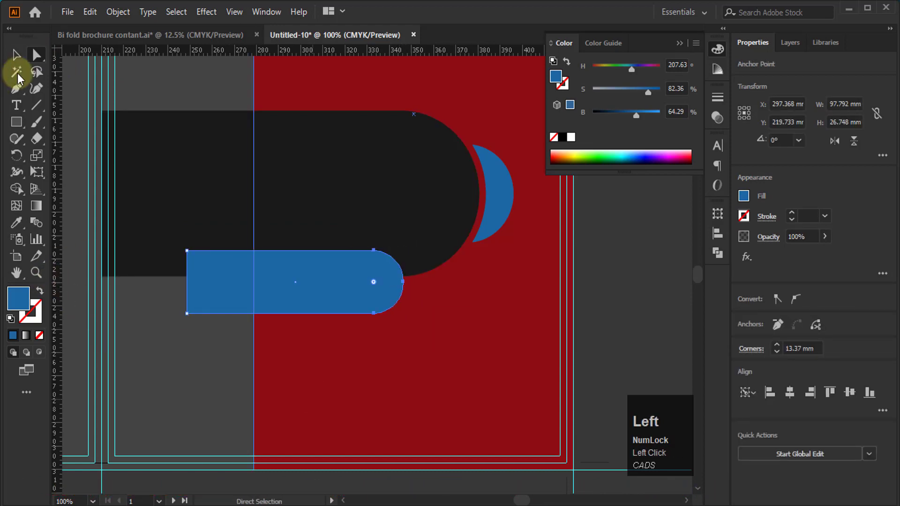
{"action": "left_click", "coordinate": [16, 55]}
{"action": "left_click", "coordinate": [75, 279]}
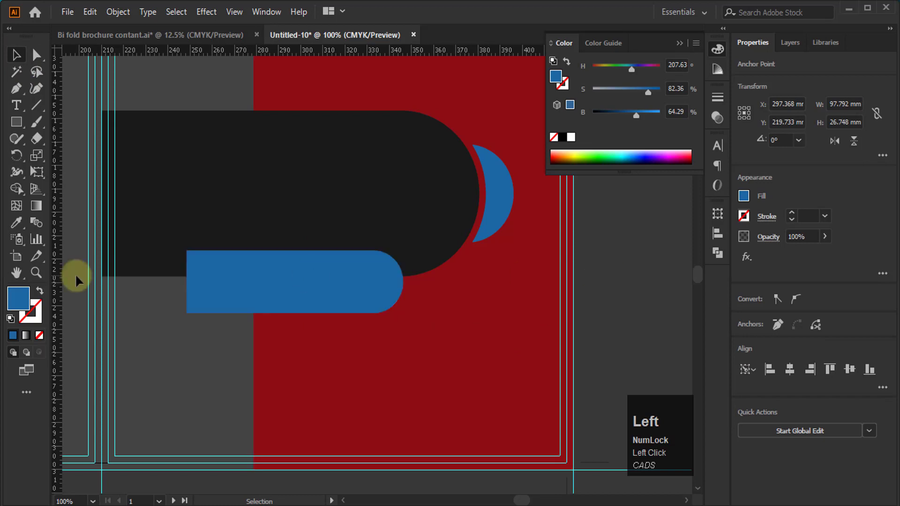
Step: Draw a circle about 26 mm in diameter below the blue bar and fill it with the dark bar's colour
{"action": "left_click", "coordinate": [16, 121]}
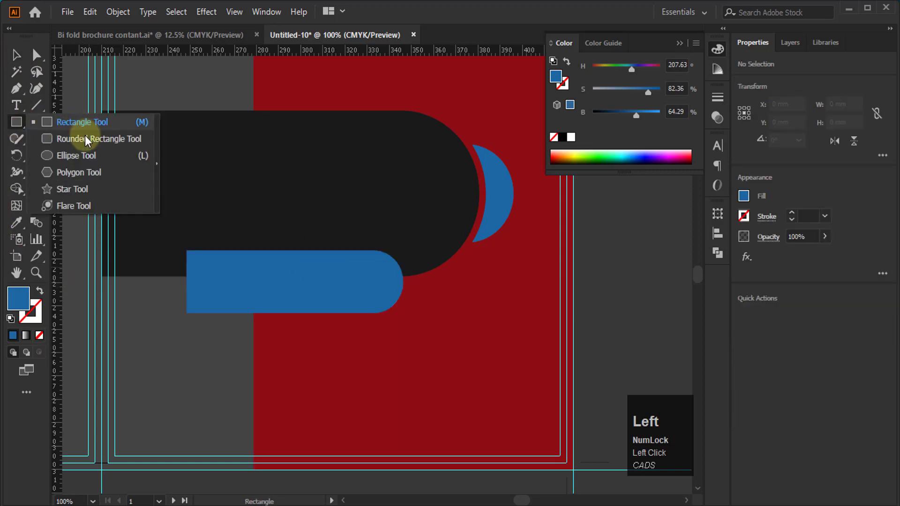
{"action": "left_click", "coordinate": [74, 157]}
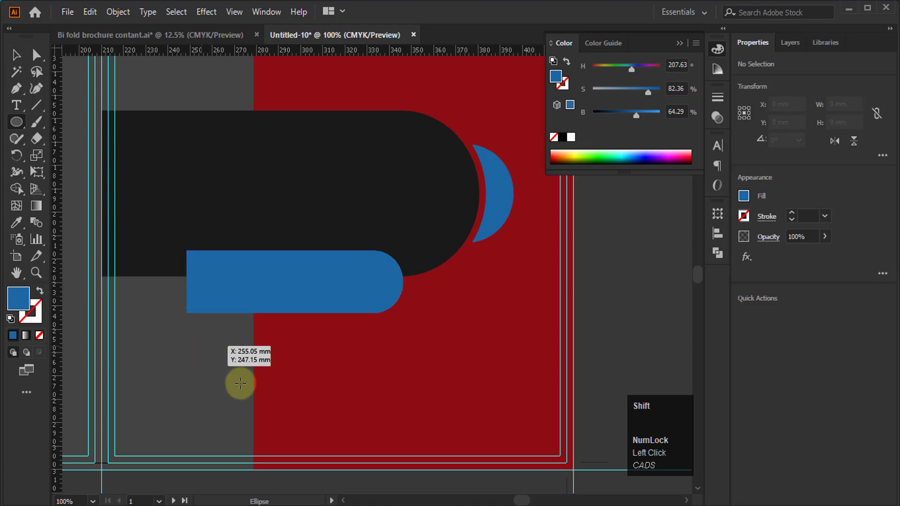
{"action": "left_click_drag", "start_coordinate": [240, 384], "coordinate": [258, 406]}
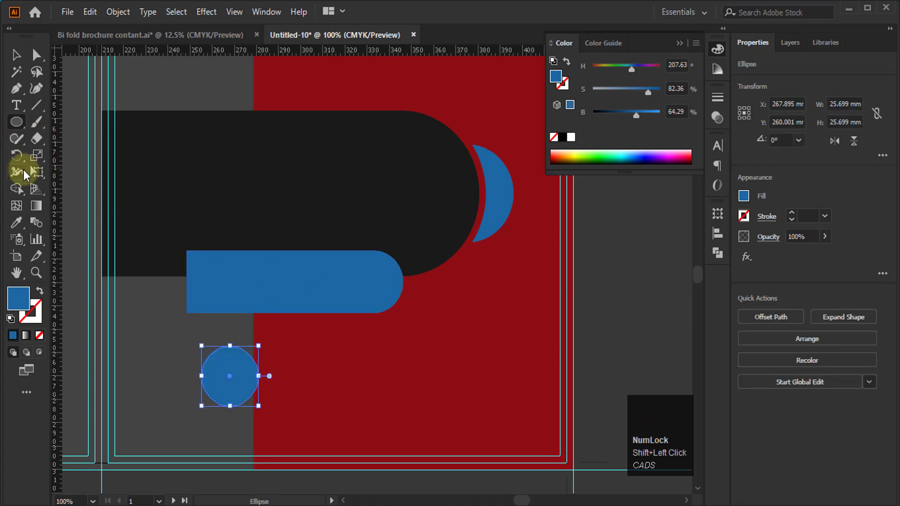
{"action": "key", "text": "i"}
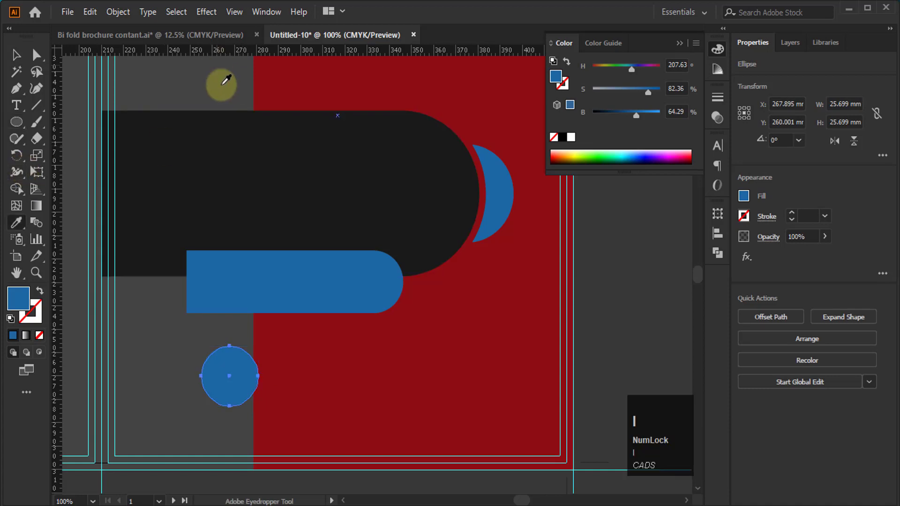
{"action": "left_click", "coordinate": [235, 128]}
{"action": "left_click", "coordinate": [17, 55]}
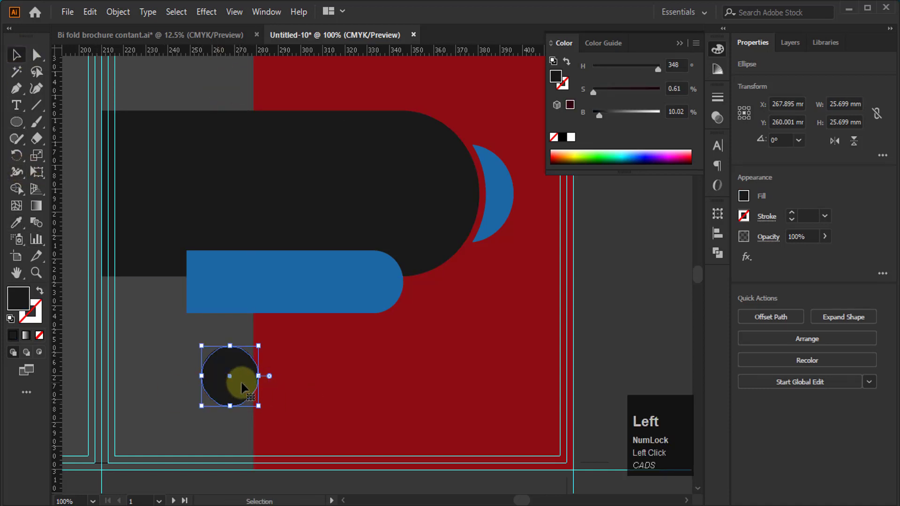
Step: Move the dark circle onto the blue bar's left end, centred on its left edge
{"action": "left_click_drag", "start_coordinate": [241, 380], "coordinate": [182, 284]}
{"action": "left_click_drag", "start_coordinate": [192, 285], "coordinate": [196, 285]}
{"action": "left_click", "coordinate": [20, 299]}
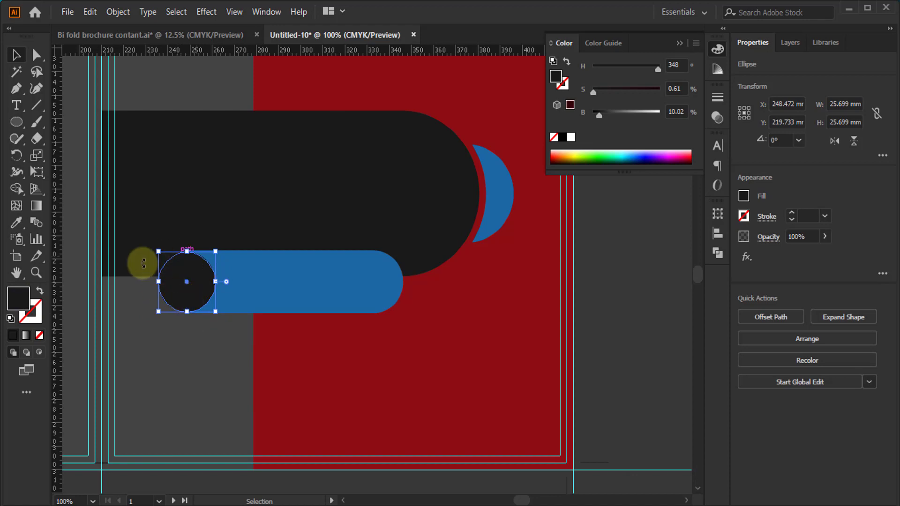
Step: Create an offset path of the dark circle with a 3 mm offset, Miter joins and a miter limit of 4
{"action": "left_click", "coordinate": [118, 12]}
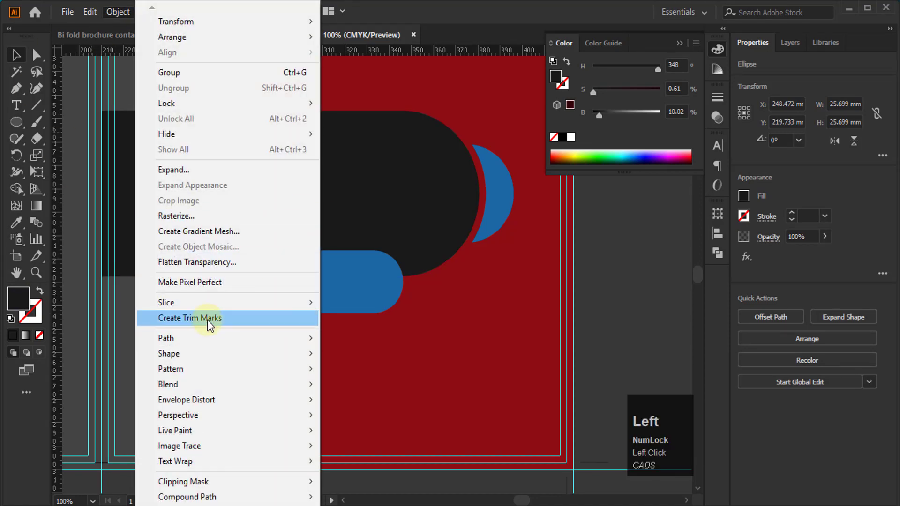
{"action": "mouse_move", "coordinate": [203, 339]}
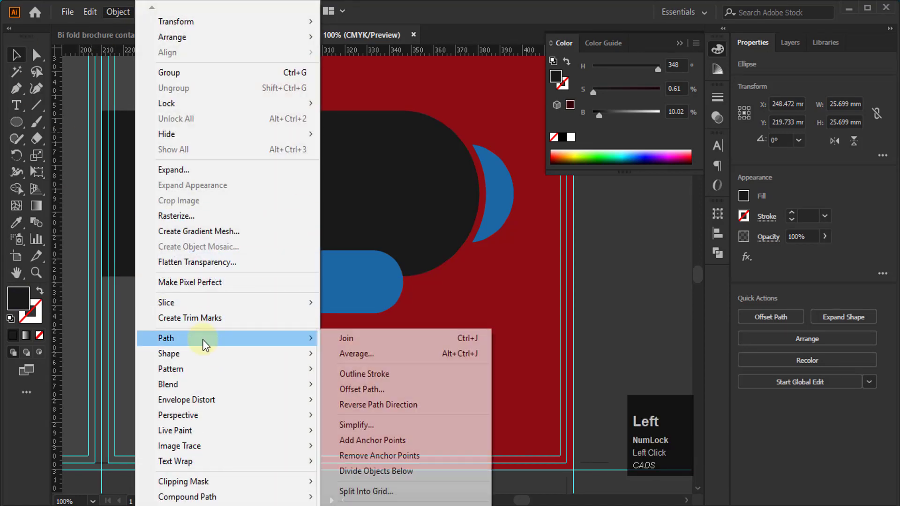
{"action": "left_click", "coordinate": [379, 393]}
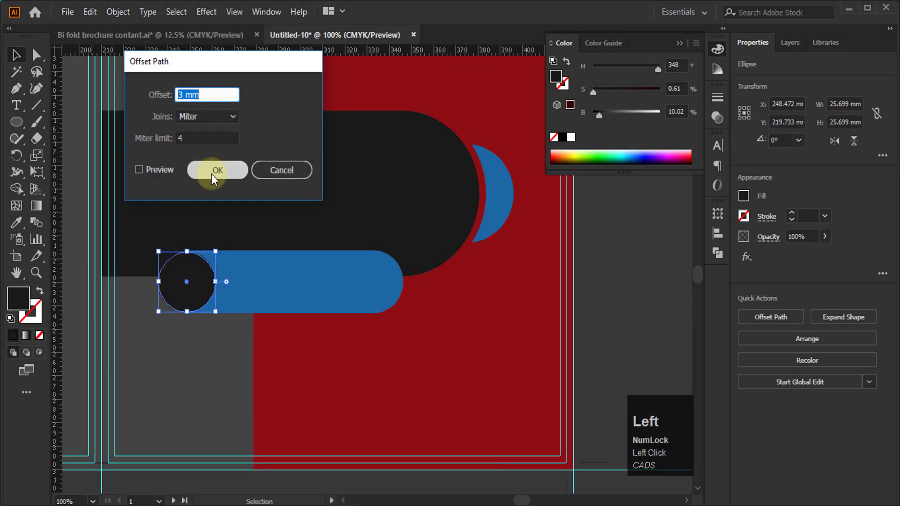
{"action": "left_click", "coordinate": [212, 174]}
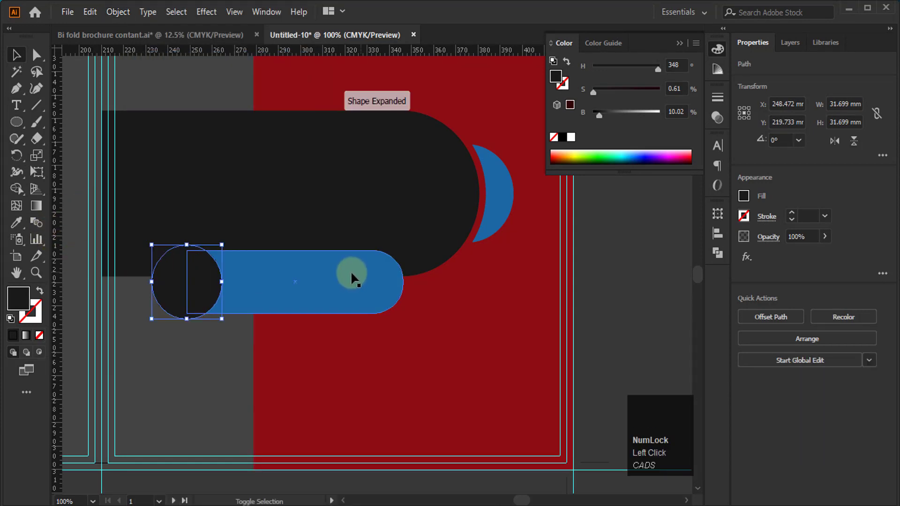
Step: Subtract the offset circle from the blue bar with Minus Front, leaving a curved gap around the dark circle
{"action": "left_click", "coordinate": [328, 271], "text": "shift"}
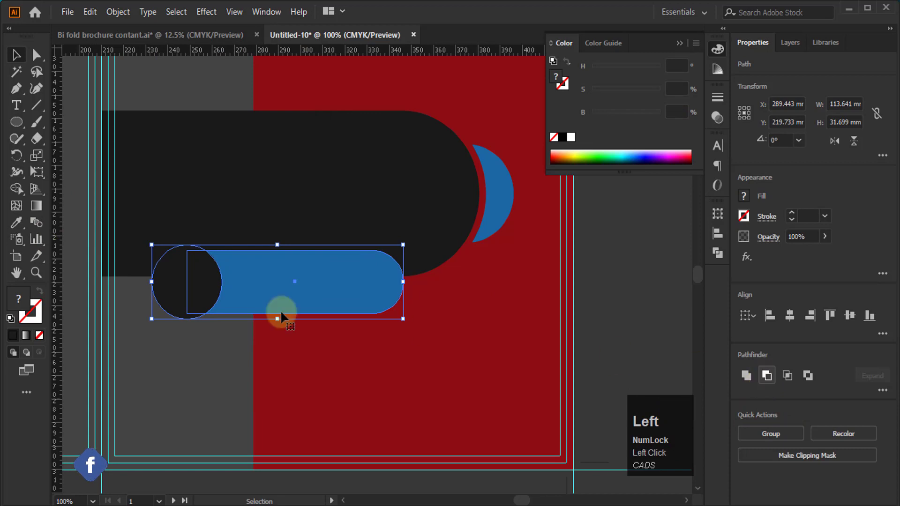
{"action": "left_click", "coordinate": [767, 376]}
{"action": "left_click", "coordinate": [396, 364]}
Step: Move the MARKETING BUSINESS logo and its text from above the artboards to the gap below the cover panel
{"action": "scroll", "coordinate": [389, 383], "scroll_direction": "down", "scroll_amount": 2}
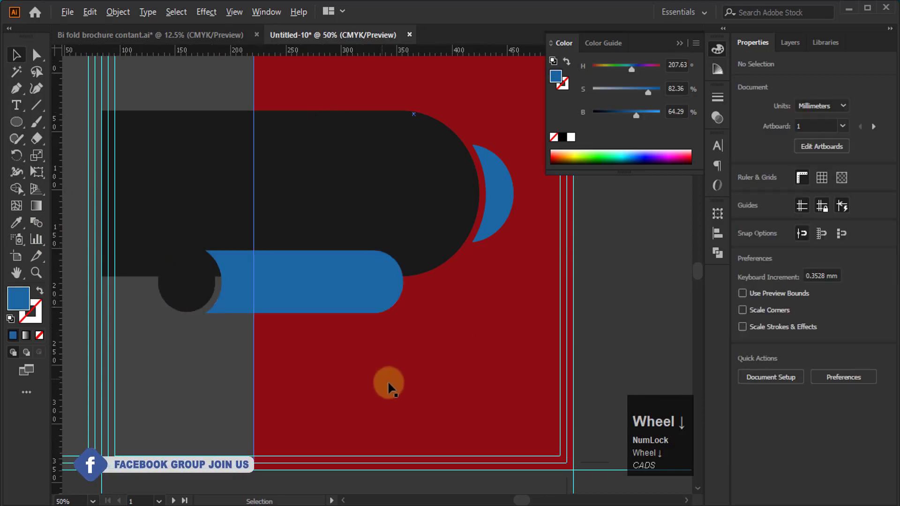
{"action": "scroll", "coordinate": [389, 384], "scroll_direction": "down", "scroll_amount": 1}
{"action": "scroll", "coordinate": [388, 384], "scroll_direction": "down", "scroll_amount": 1}
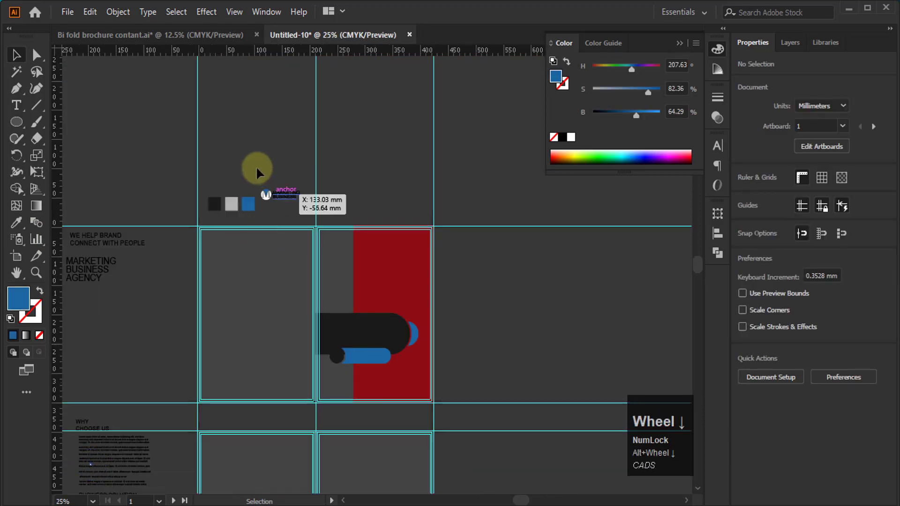
{"action": "left_click_drag", "start_coordinate": [256, 170], "coordinate": [277, 202]}
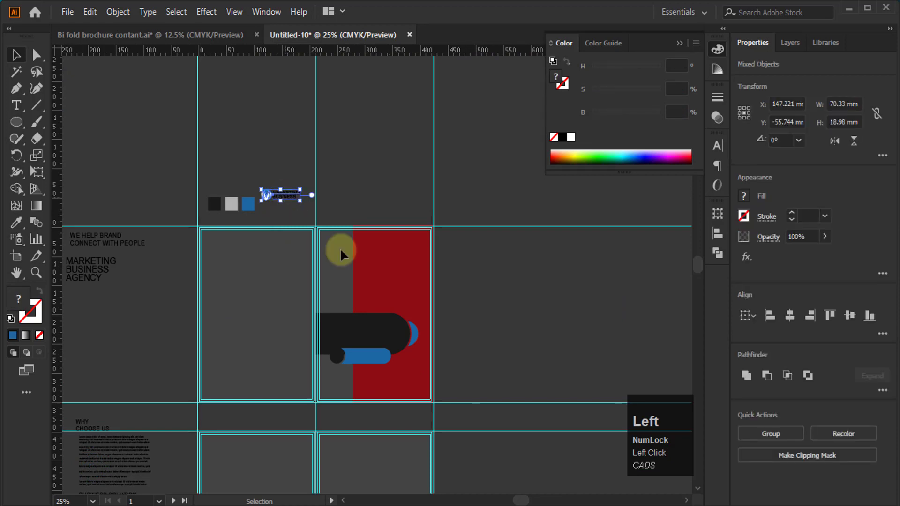
{"action": "left_click_drag", "start_coordinate": [341, 254], "coordinate": [376, 422]}
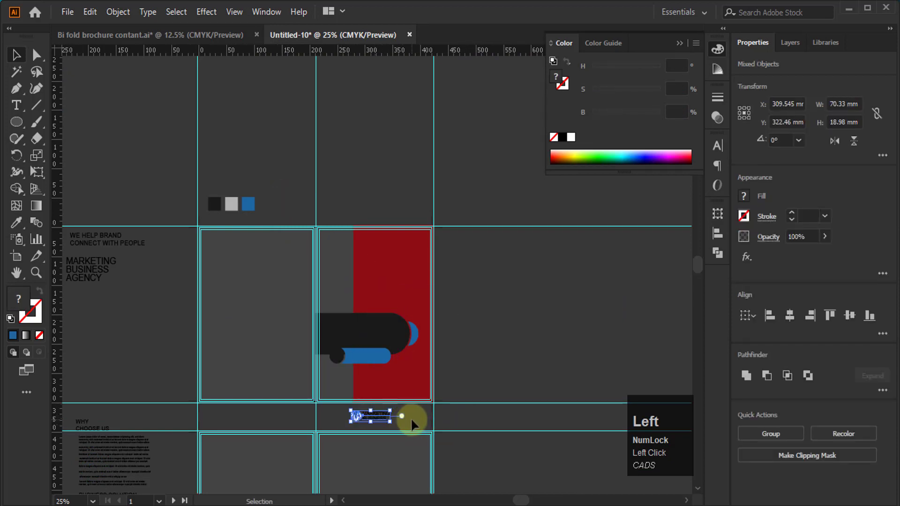
{"action": "left_click", "coordinate": [412, 424]}
Step: Move the round M emblem of the logo to the centre of the dark circle at the blue bar's left end
{"action": "scroll", "coordinate": [370, 426], "scroll_direction": "up", "scroll_amount": 3}
{"action": "scroll", "coordinate": [320, 408], "scroll_direction": "up", "scroll_amount": 3}
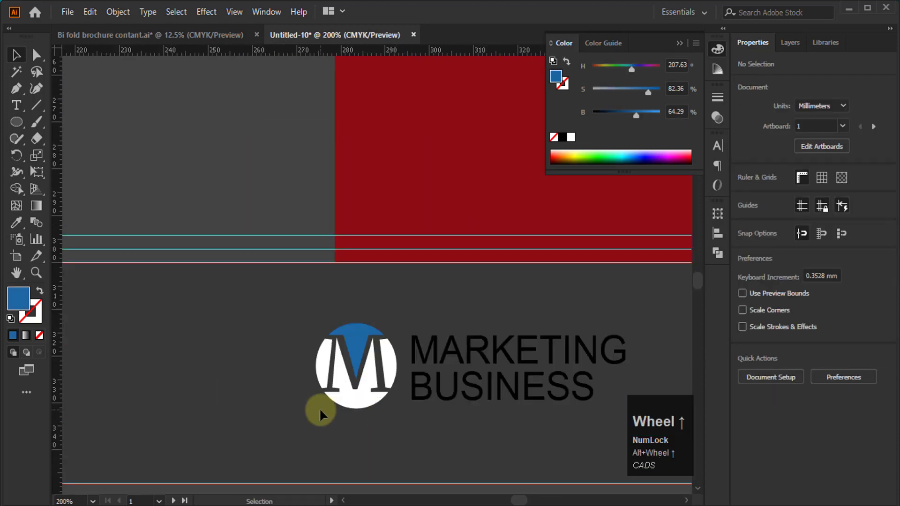
{"action": "scroll", "coordinate": [351, 412], "scroll_direction": "down", "scroll_amount": 2}
{"action": "left_click", "coordinate": [294, 297]}
{"action": "left_click_drag", "start_coordinate": [334, 391], "coordinate": [256, 157]}
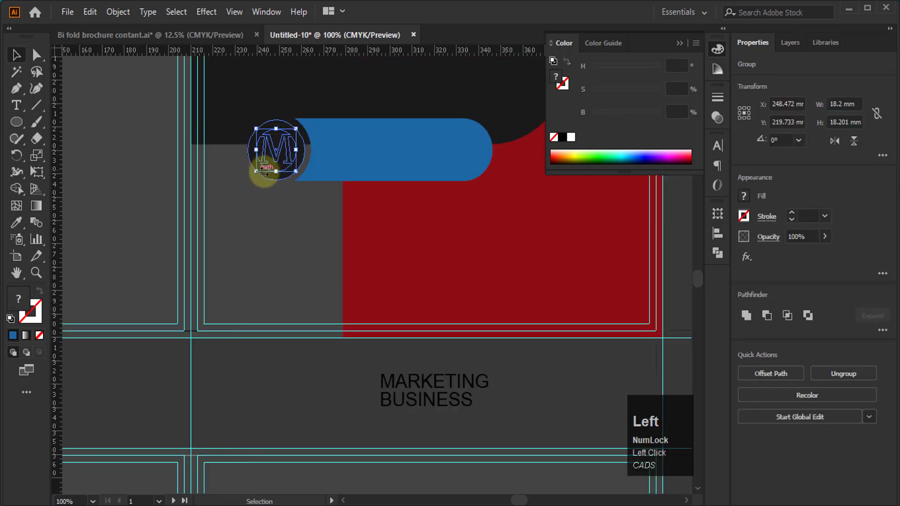
Step: Bring the round M emblem to the front so it sits above the dark circle
{"action": "right_click", "coordinate": [285, 158]}
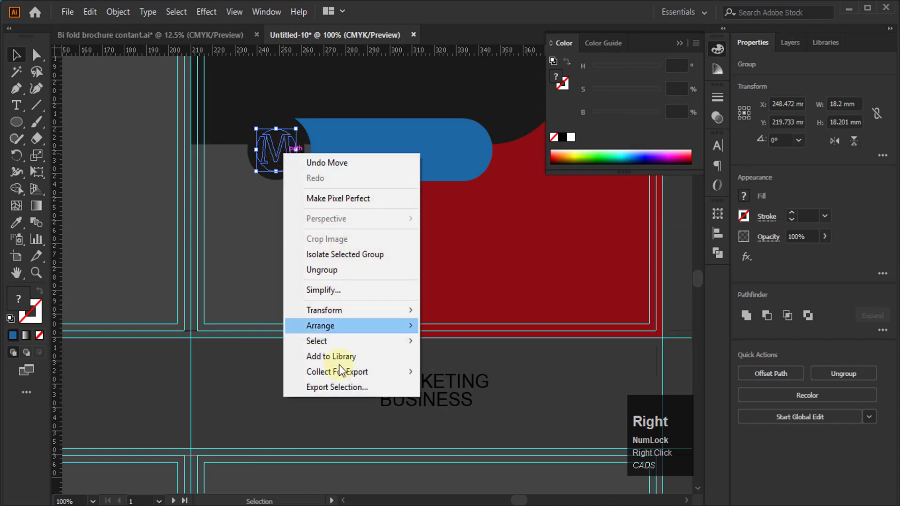
{"action": "mouse_move", "coordinate": [353, 328]}
{"action": "left_click", "coordinate": [463, 325]}
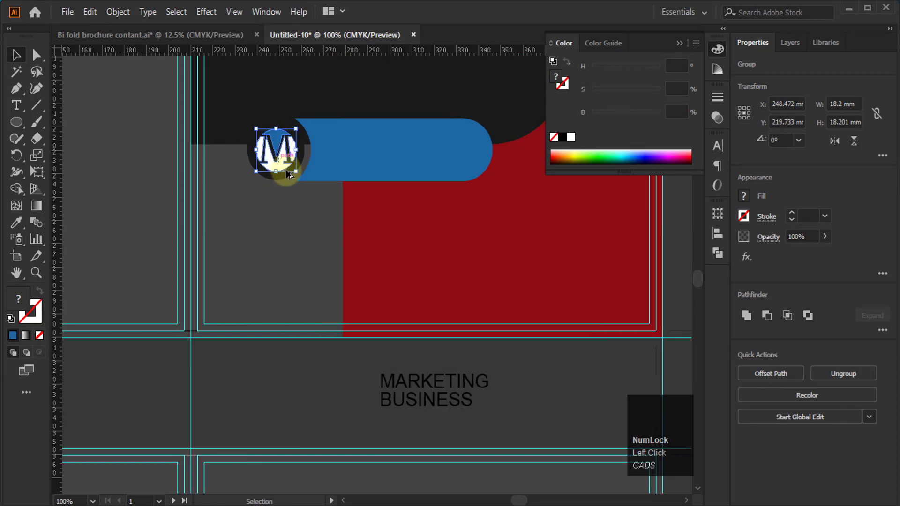
{"action": "scroll", "coordinate": [286, 177], "scroll_direction": "up", "scroll_amount": 4}
{"action": "left_click", "coordinate": [282, 176], "text": "shift"}
{"action": "scroll", "coordinate": [246, 253], "scroll_direction": "down", "scroll_amount": 3}
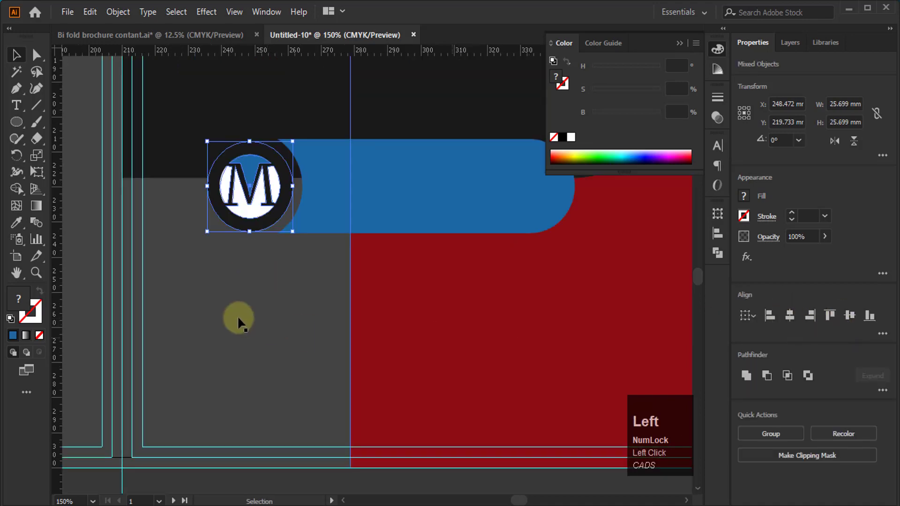
{"action": "scroll", "coordinate": [218, 294], "scroll_direction": "down", "scroll_amount": 2}
{"action": "left_click", "coordinate": [263, 296]}
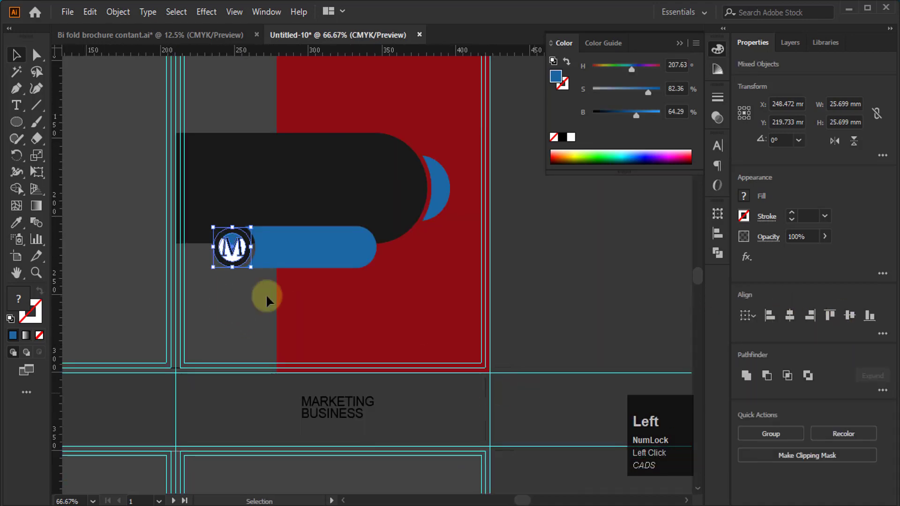
Step: Enlarge the M emblem proportionally from its centre to about 21.9 mm wide inside the dark circle
{"action": "scroll", "coordinate": [200, 237], "scroll_direction": "up", "scroll_amount": 3}
{"action": "scroll", "coordinate": [291, 274], "scroll_direction": "up", "scroll_amount": 1}
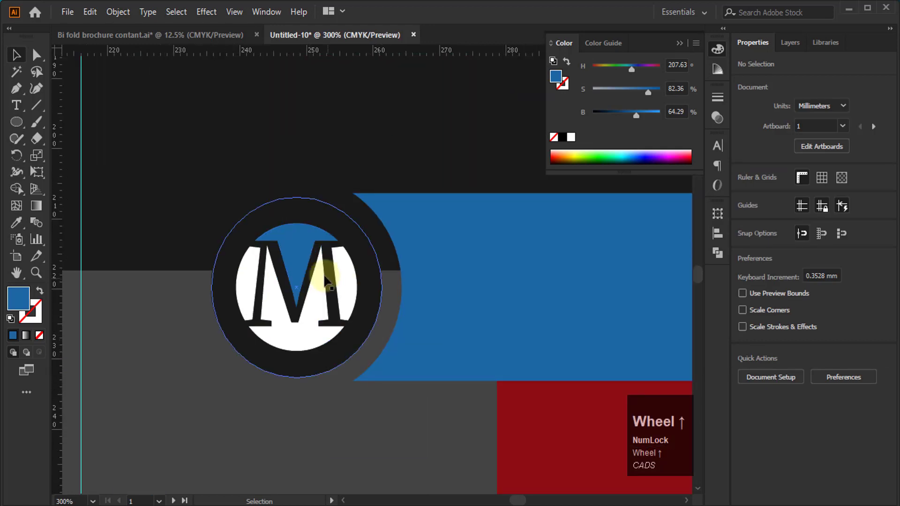
{"action": "left_click", "coordinate": [346, 316]}
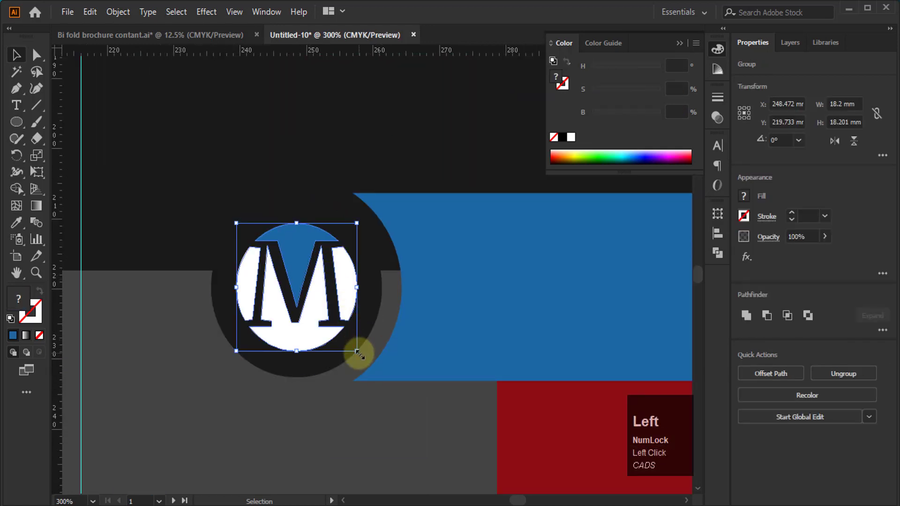
{"action": "left_click_drag", "start_coordinate": [357, 352], "coordinate": [369, 364]}
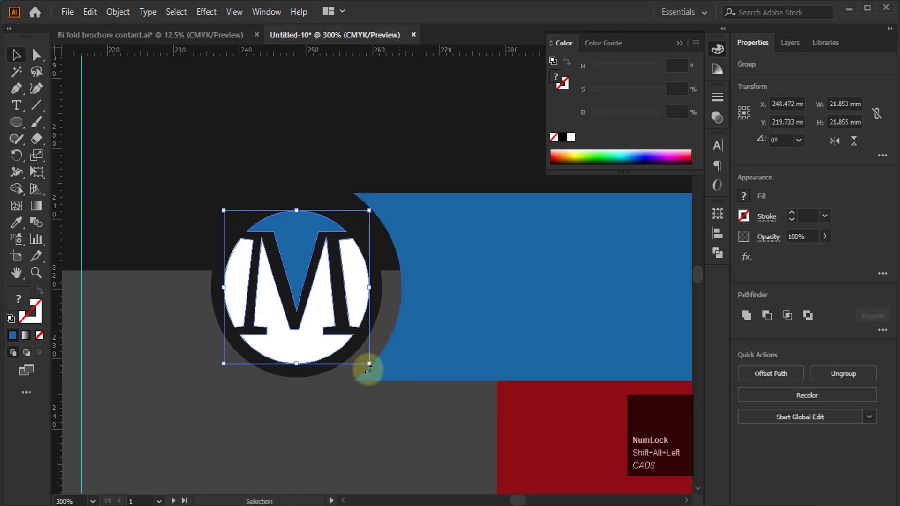
{"action": "scroll", "coordinate": [243, 251], "scroll_direction": "down", "scroll_amount": 2}
{"action": "scroll", "coordinate": [230, 221], "scroll_direction": "down", "scroll_amount": 2}
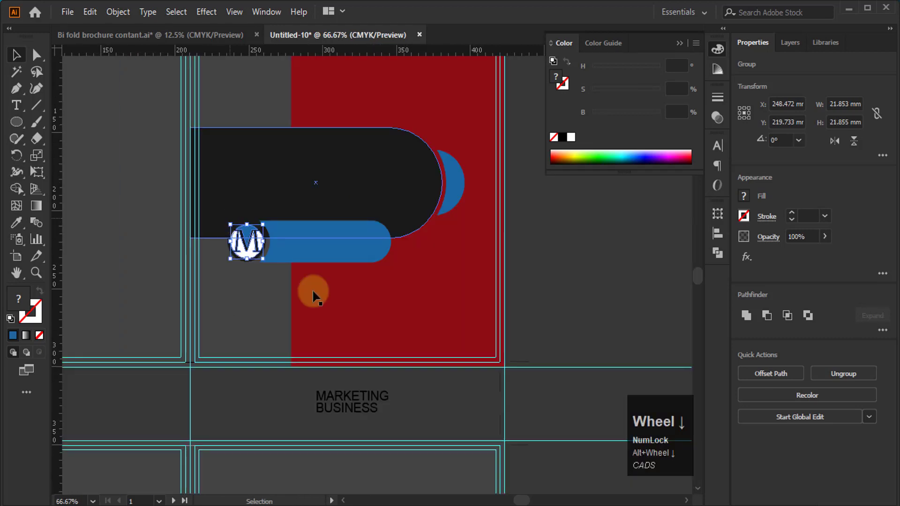
Step: Set the MARKETING BUSINESS text below the cover panel in Merriweather Regular
{"action": "left_click", "coordinate": [339, 415]}
{"action": "scroll", "coordinate": [340, 415], "scroll_direction": "up", "scroll_amount": 1}
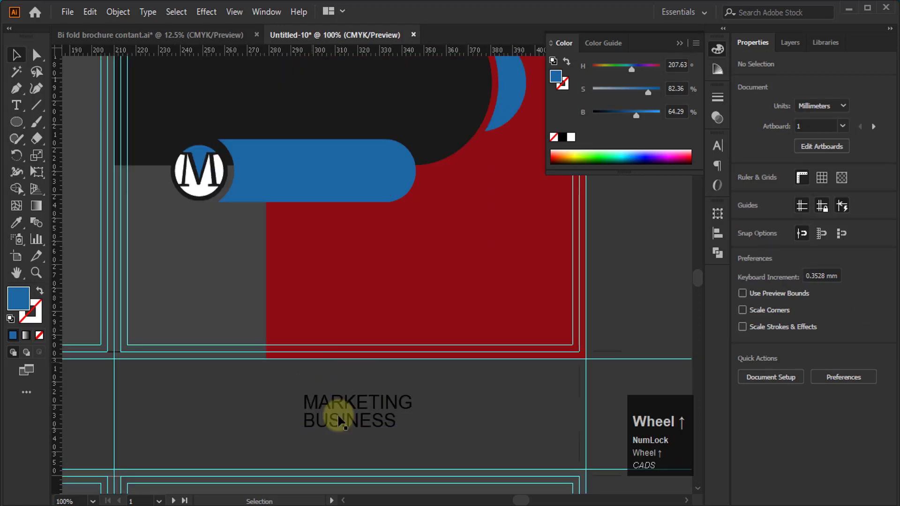
{"action": "left_click", "coordinate": [367, 429]}
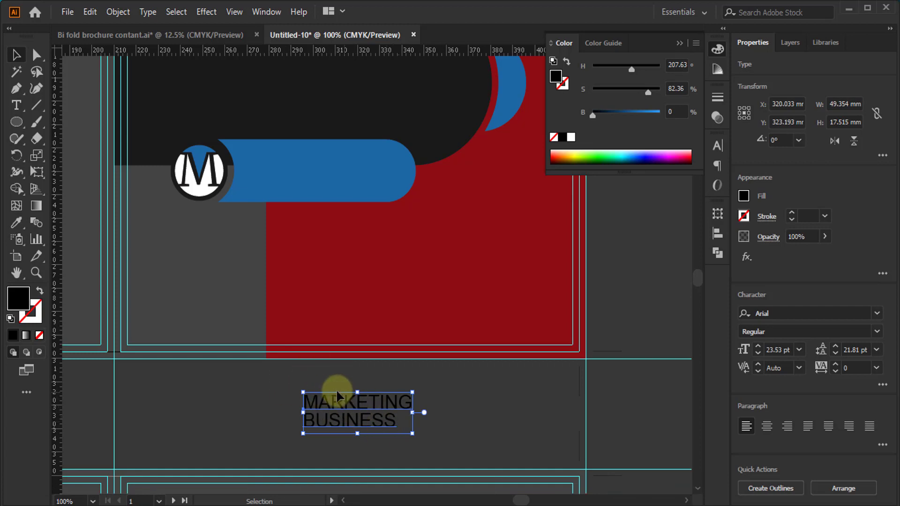
{"action": "left_click", "coordinate": [718, 145]}
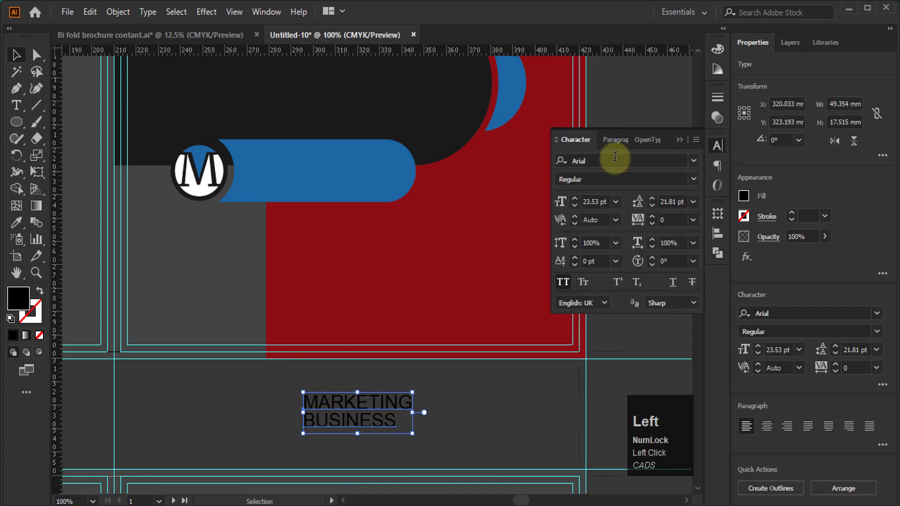
{"action": "left_click", "coordinate": [693, 161]}
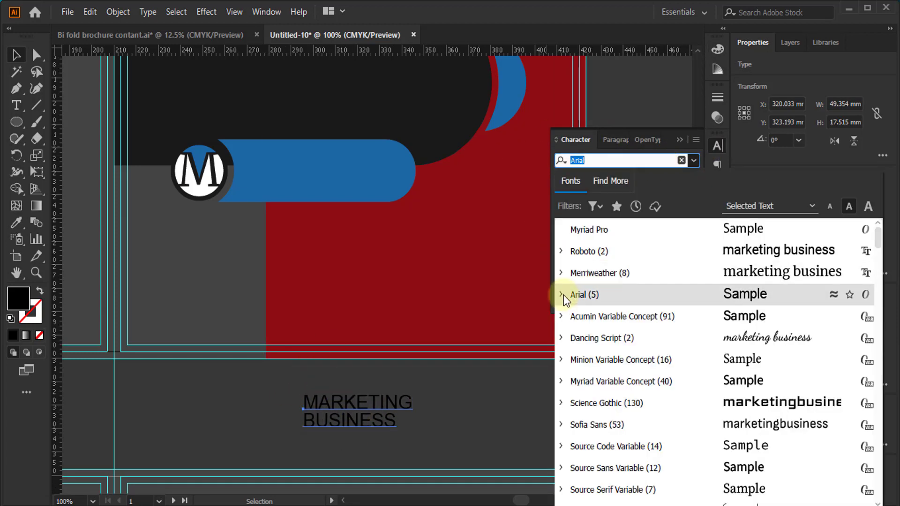
{"action": "left_click", "coordinate": [561, 273]}
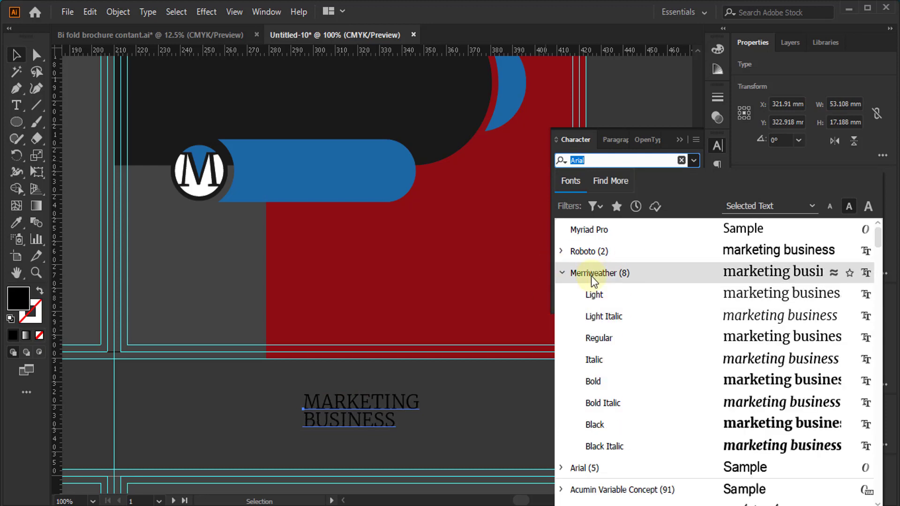
{"action": "left_click", "coordinate": [598, 338]}
{"action": "left_click", "coordinate": [398, 433]}
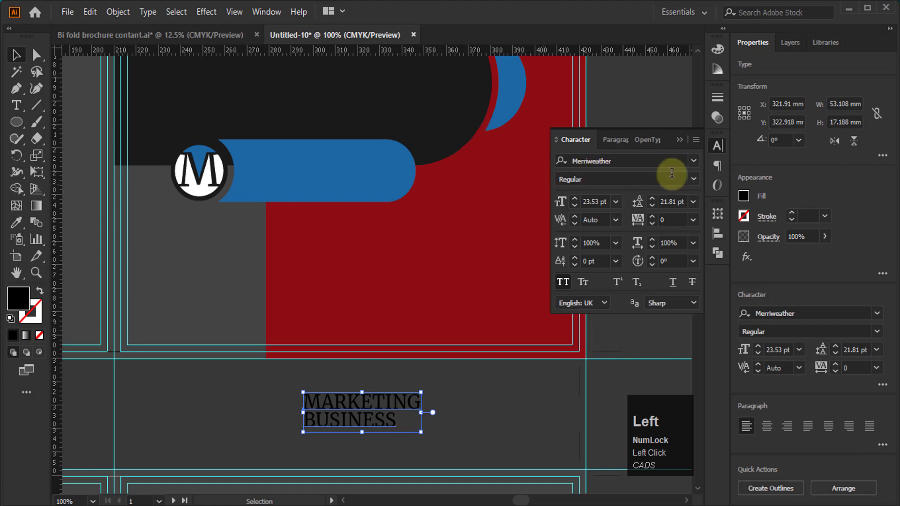
Step: Change the MARKETING BUSINESS logo text's fill to white
{"action": "left_click", "coordinate": [718, 50]}
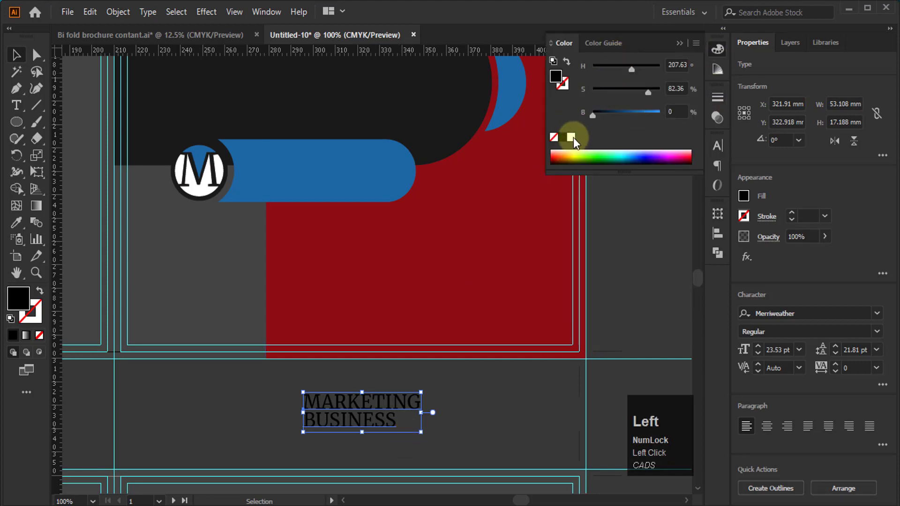
{"action": "left_click", "coordinate": [571, 137]}
{"action": "left_click", "coordinate": [313, 414]}
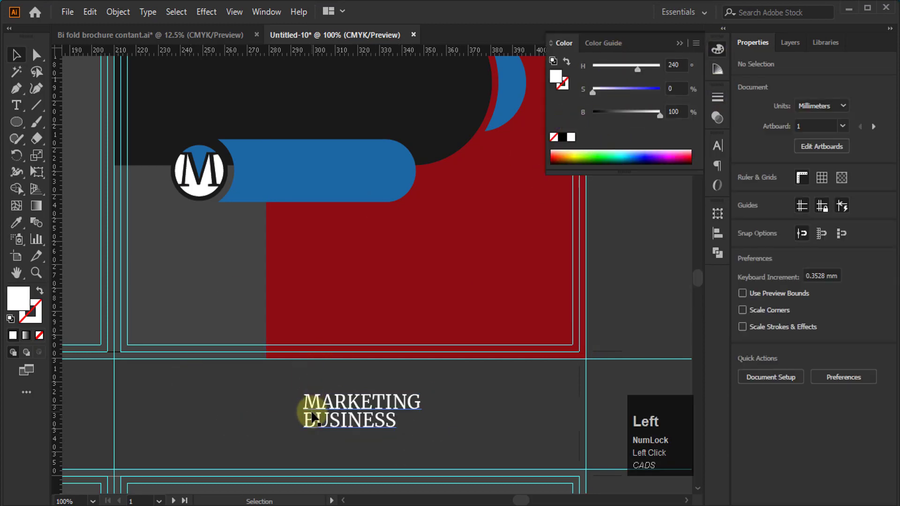
Step: Move the white MARKETING BUSINESS text onto the blue bar beside the emblem and bring it to the front
{"action": "left_click_drag", "start_coordinate": [315, 418], "coordinate": [253, 175]}
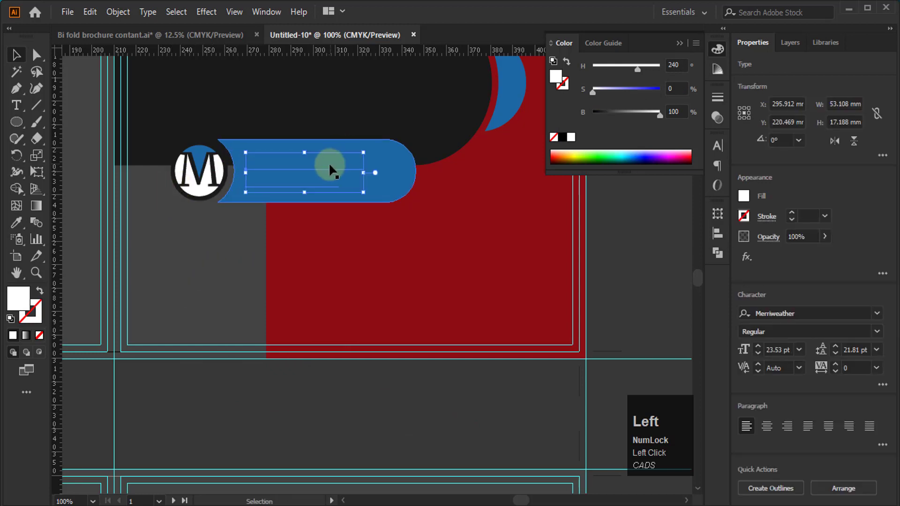
{"action": "right_click", "coordinate": [330, 166]}
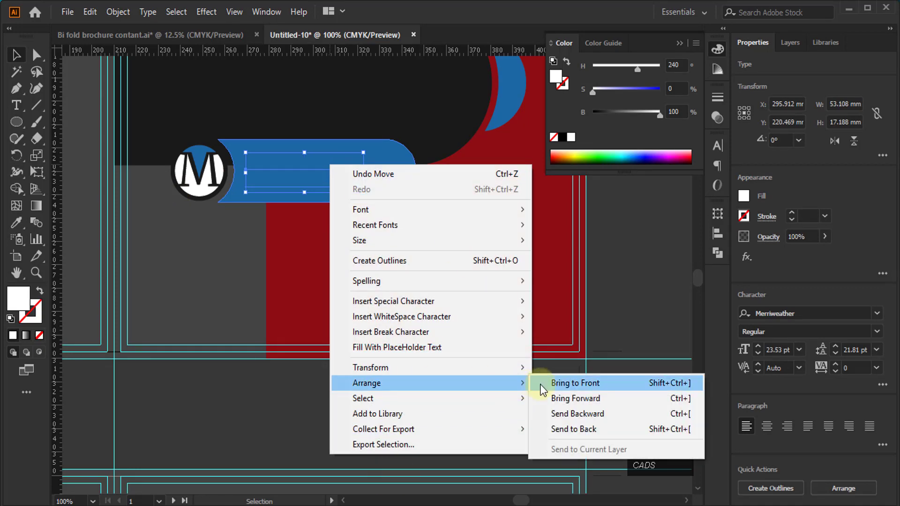
{"action": "left_click", "coordinate": [540, 384]}
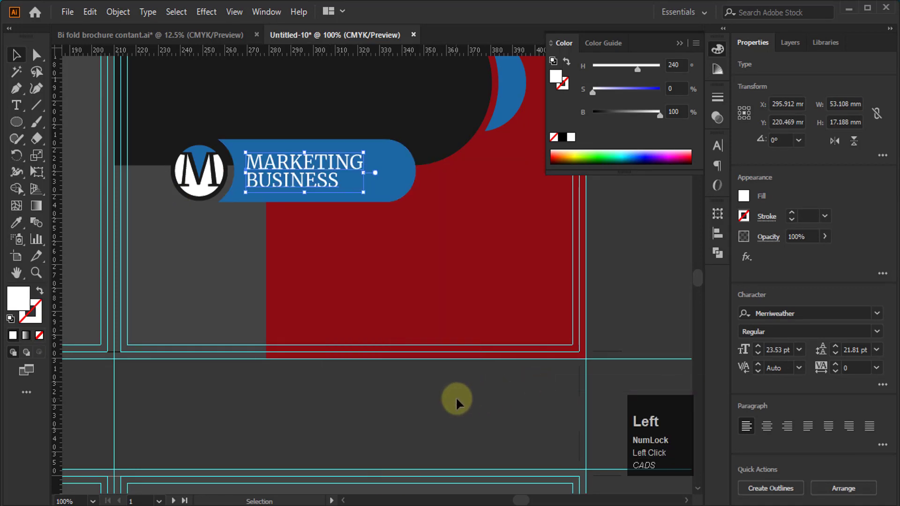
{"action": "left_click", "coordinate": [456, 397]}
Step: Move the WE HELP BRAND CONNECT WITH PEOPLE and MARKETING BUSINESS AGENCY texts to the empty area right of the cover panel
{"action": "scroll", "coordinate": [191, 305], "scroll_direction": "down", "scroll_amount": 1}
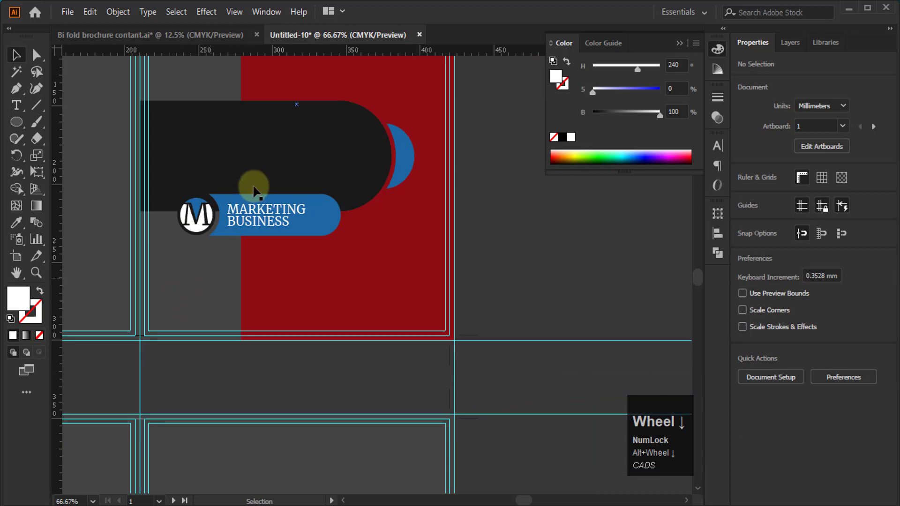
{"action": "scroll", "coordinate": [253, 190], "scroll_direction": "up", "scroll_amount": 1}
{"action": "scroll", "coordinate": [253, 232], "scroll_direction": "down", "scroll_amount": 2}
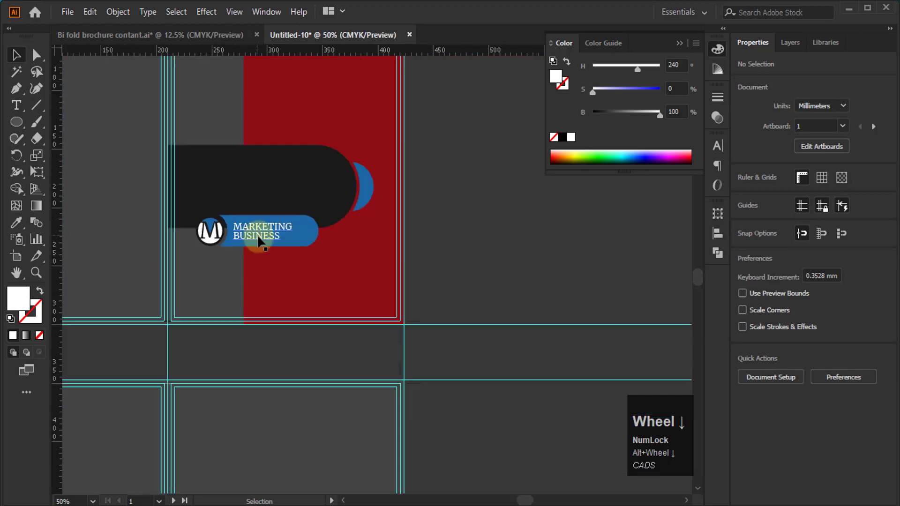
{"action": "scroll", "coordinate": [511, 268], "scroll_direction": "down", "scroll_amount": 2}
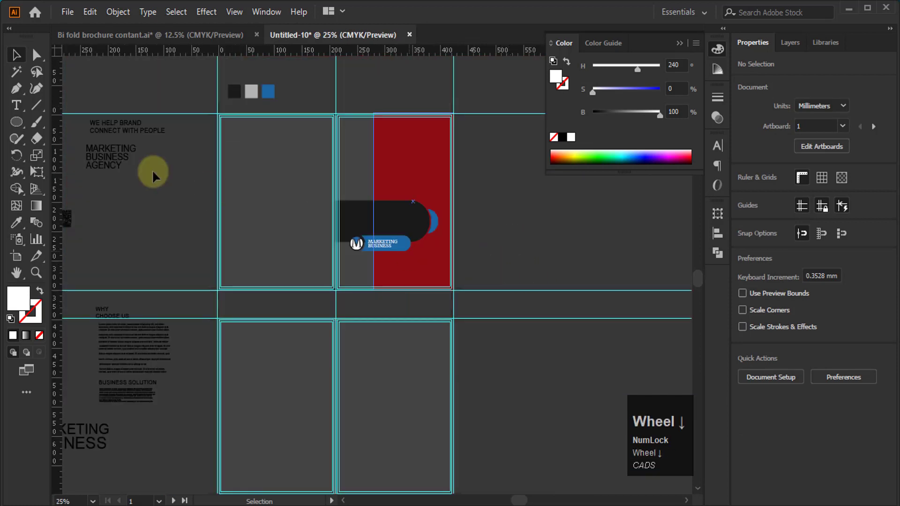
{"action": "scroll", "coordinate": [111, 198], "scroll_direction": "up", "scroll_amount": 1}
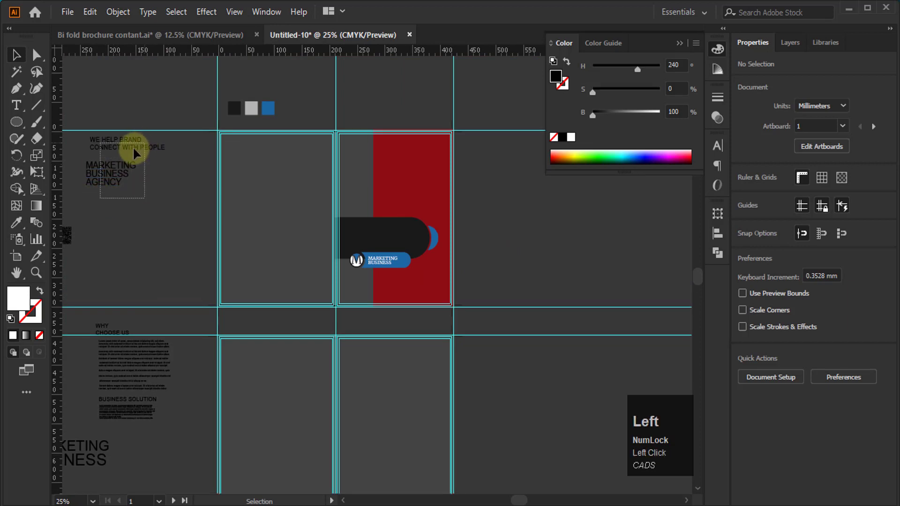
{"action": "left_click_drag", "start_coordinate": [123, 171], "coordinate": [493, 277]}
{"action": "left_click", "coordinate": [514, 263]}
{"action": "scroll", "coordinate": [493, 268], "scroll_direction": "up", "scroll_amount": 2}
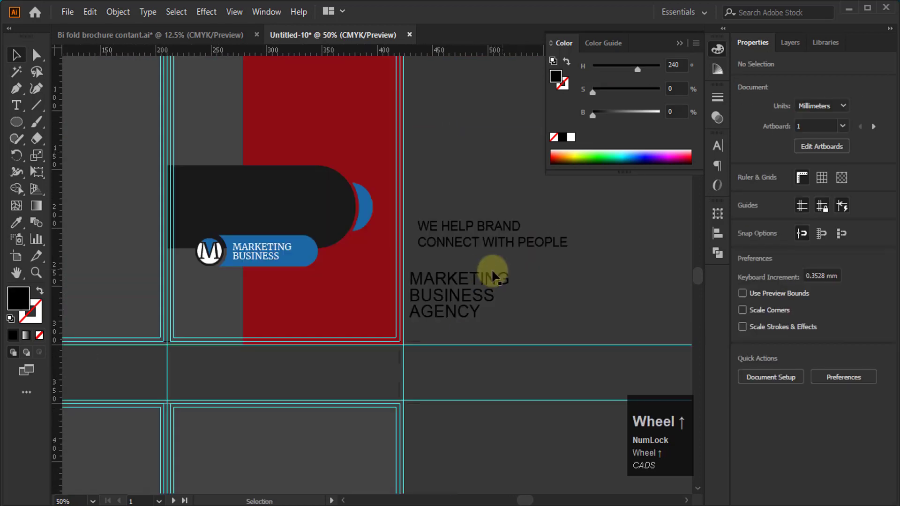
Step: Set the MARKETING BUSINESS AGENCY heading in Merriweather Bold
{"action": "scroll", "coordinate": [483, 295], "scroll_direction": "up", "scroll_amount": 1}
{"action": "left_click_drag", "start_coordinate": [555, 285], "coordinate": [437, 330]}
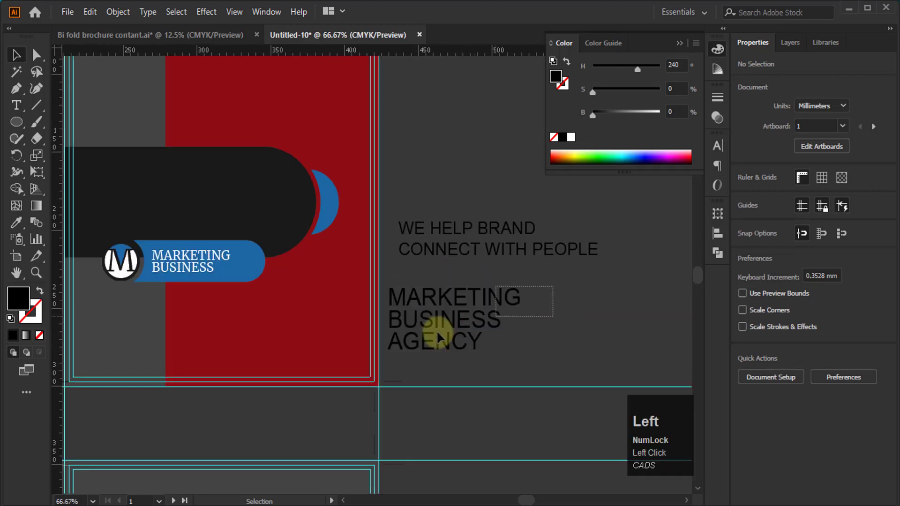
{"action": "left_click_drag", "start_coordinate": [424, 367], "coordinate": [409, 354]}
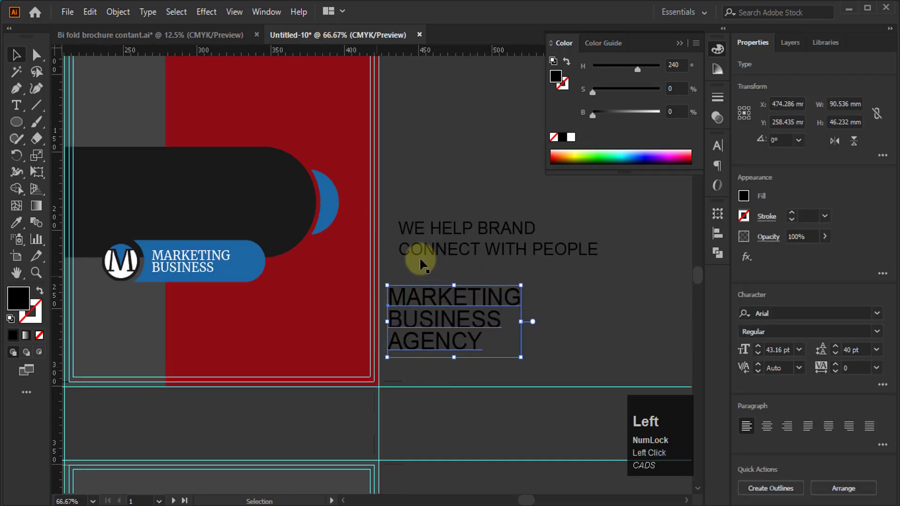
{"action": "left_click", "coordinate": [720, 144]}
{"action": "left_click", "coordinate": [683, 161]}
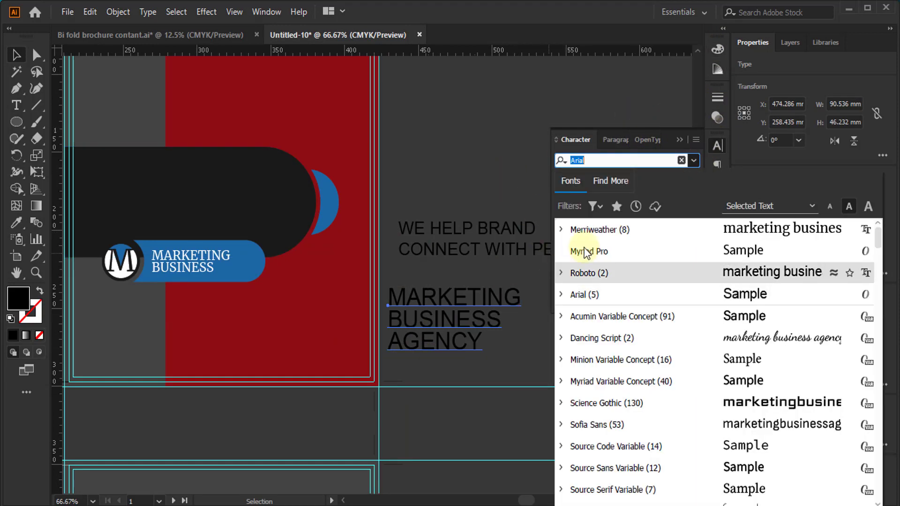
{"action": "left_click", "coordinate": [559, 230]}
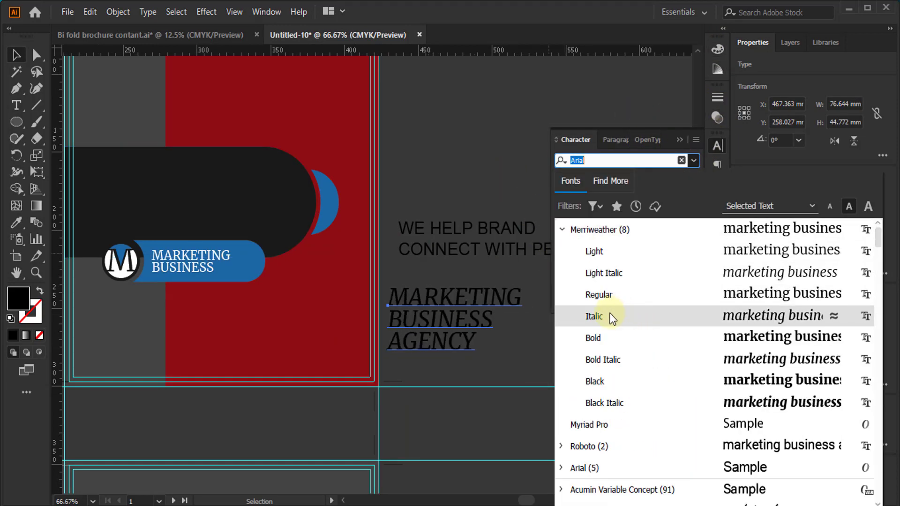
{"action": "left_click", "coordinate": [603, 338]}
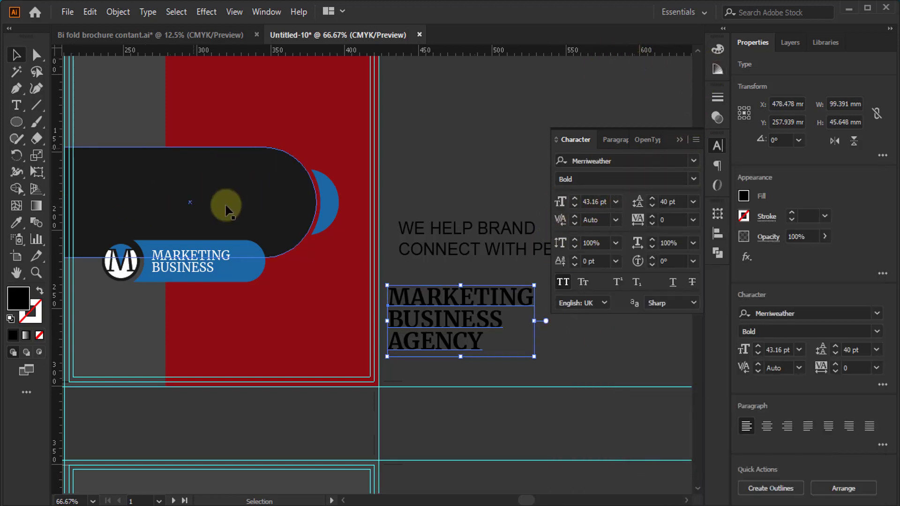
Step: Change the MARKETING BUSINESS AGENCY heading's fill to white
{"action": "left_click", "coordinate": [718, 49]}
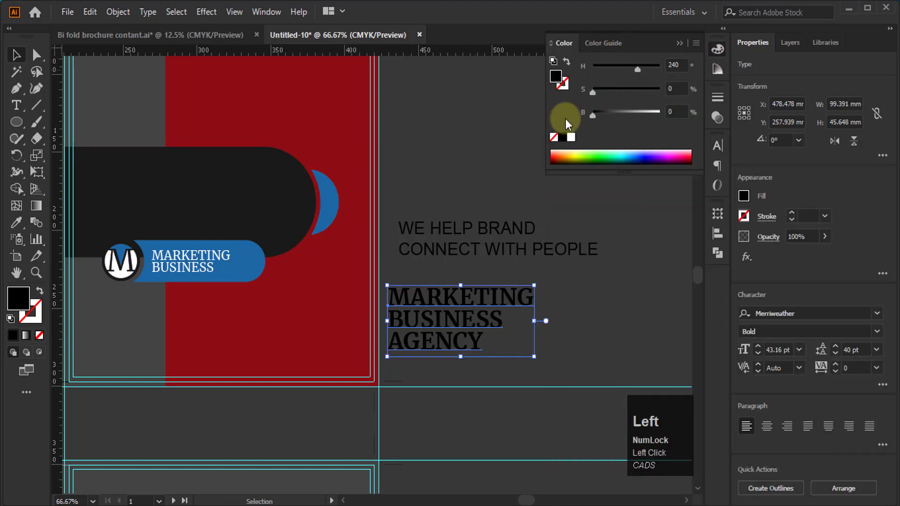
{"action": "left_click", "coordinate": [571, 137]}
{"action": "left_click", "coordinate": [568, 344]}
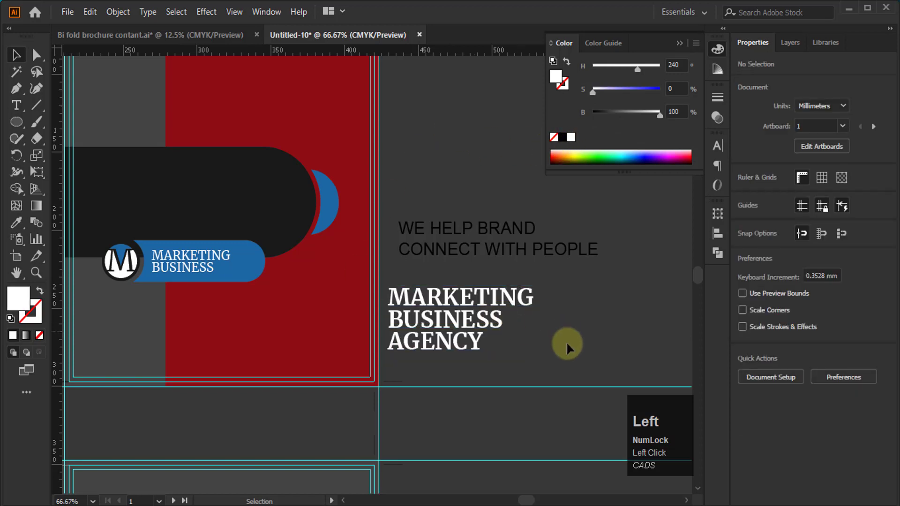
Step: Move the MARKETING BUSINESS AGENCY heading onto the dark rounded bar above the logo and bring it to the front
{"action": "scroll", "coordinate": [582, 322], "scroll_direction": "down", "scroll_amount": 1, "text": "alt"}
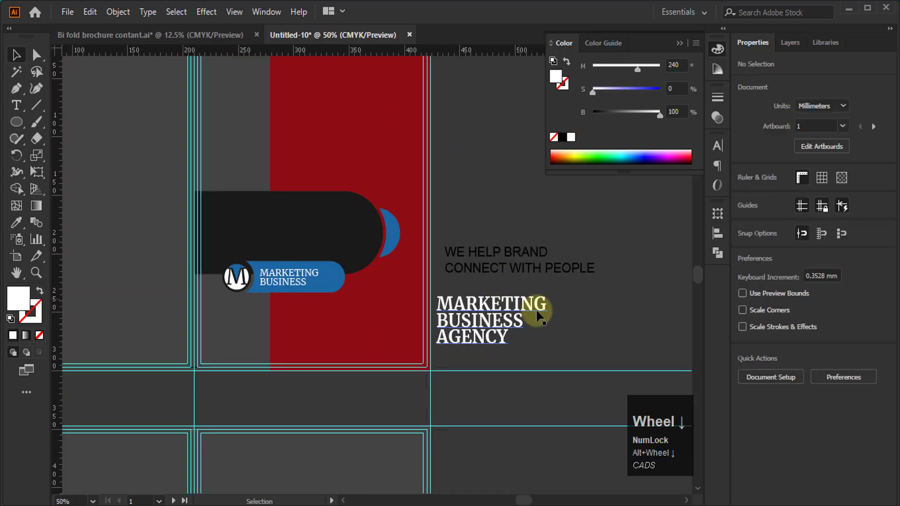
{"action": "left_click_drag", "start_coordinate": [538, 315], "coordinate": [331, 220]}
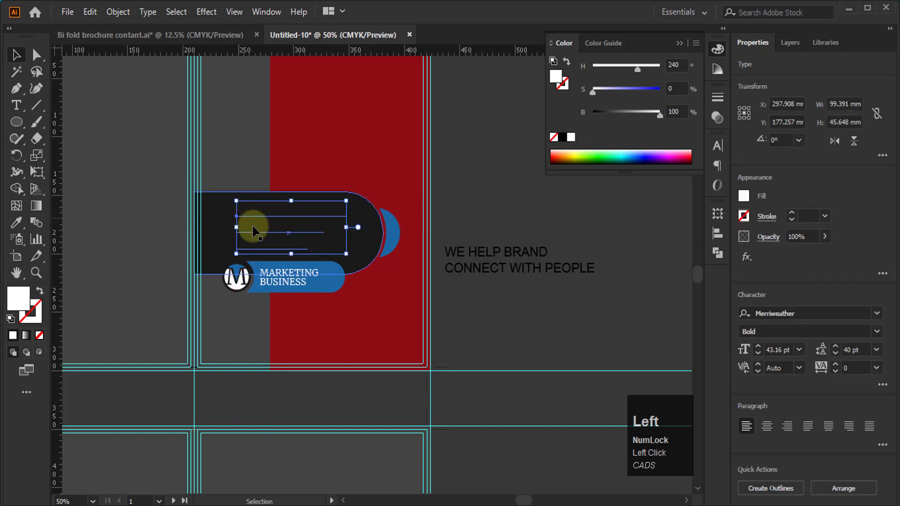
{"action": "right_click", "coordinate": [279, 233]}
{"action": "mouse_move", "coordinate": [388, 437]}
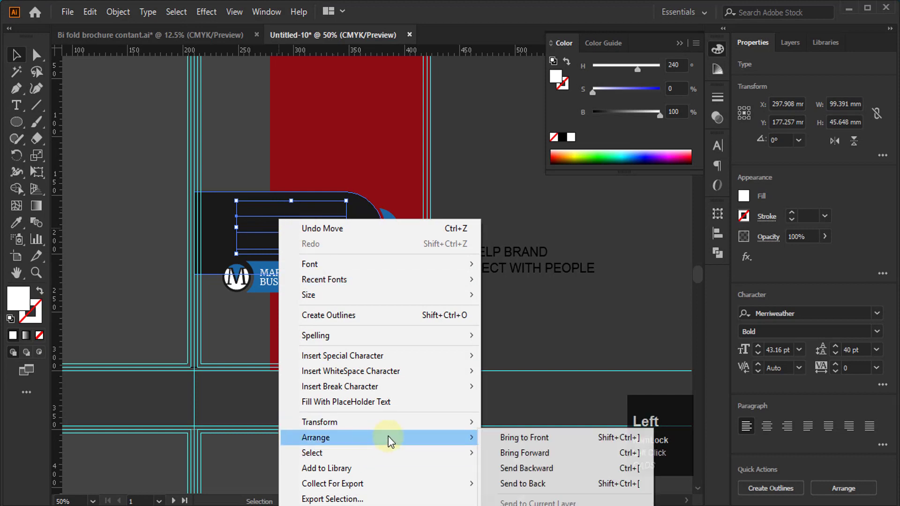
{"action": "left_click", "coordinate": [524, 437]}
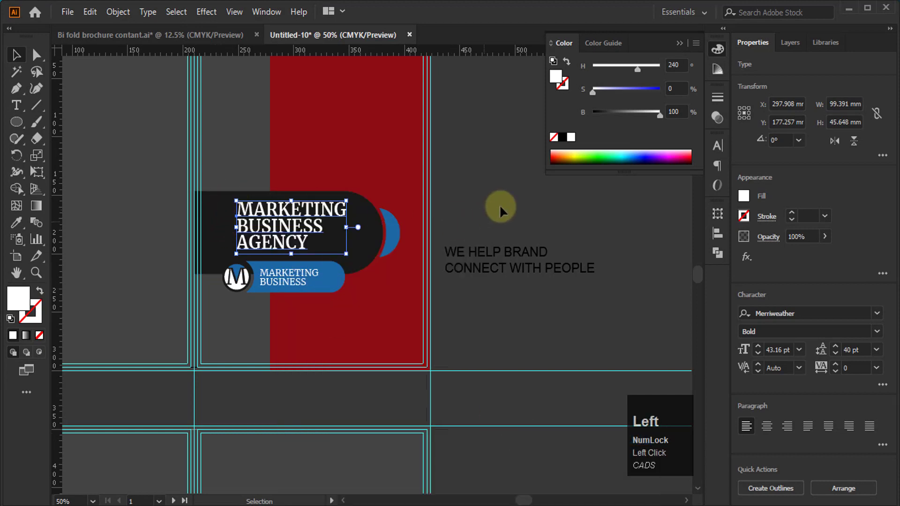
Step: Bring the WE HELP BRAND CONNECT WITH PEOPLE text to the front of the stacking order
{"action": "left_click", "coordinate": [454, 272]}
{"action": "left_click", "coordinate": [539, 268]}
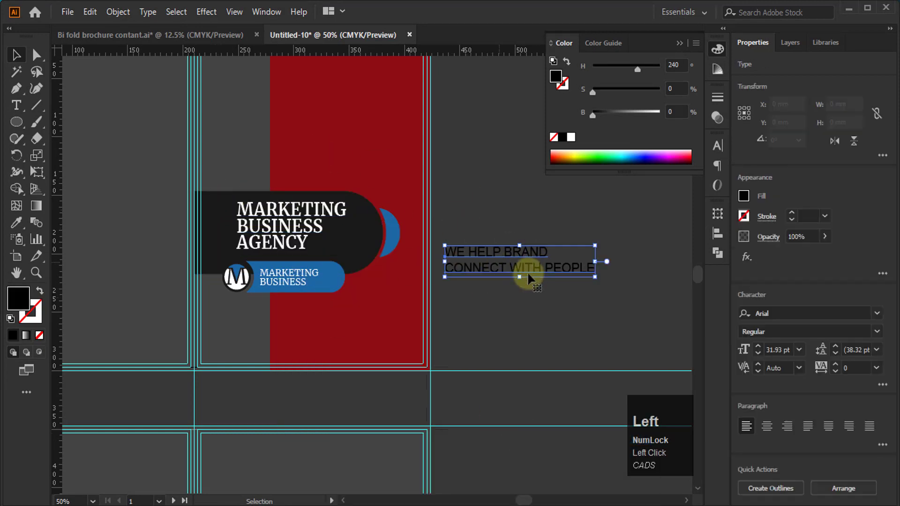
{"action": "right_click", "coordinate": [528, 257]}
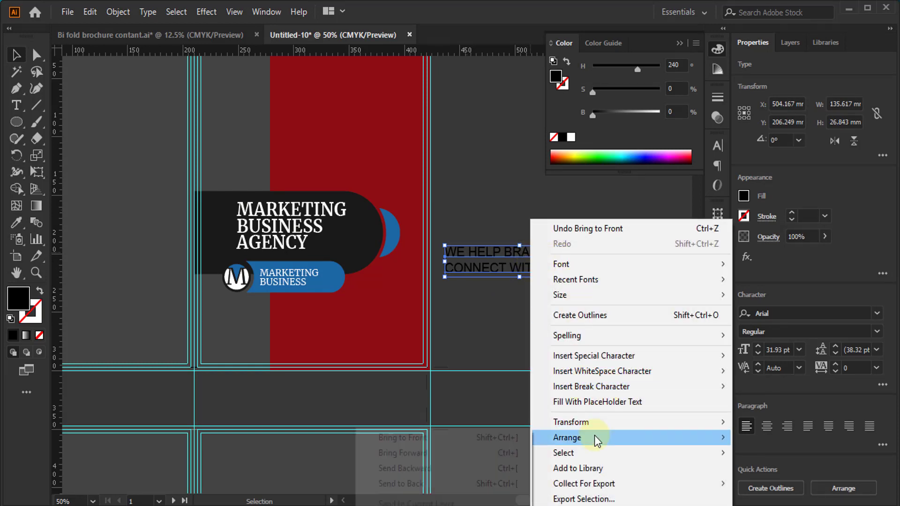
{"action": "mouse_move", "coordinate": [594, 438]}
{"action": "left_click", "coordinate": [442, 439]}
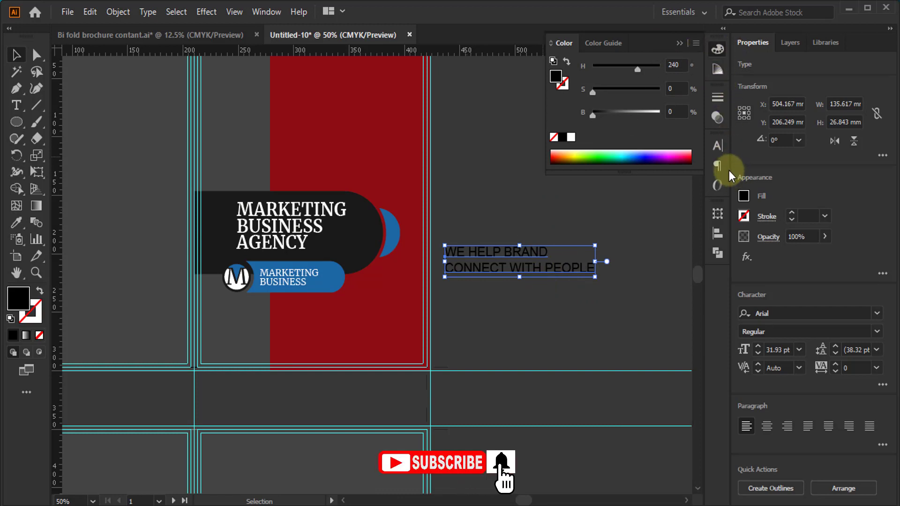
Step: Set the WE HELP BRAND CONNECT WITH PEOPLE text in Roboto Bold
{"action": "left_click", "coordinate": [718, 146]}
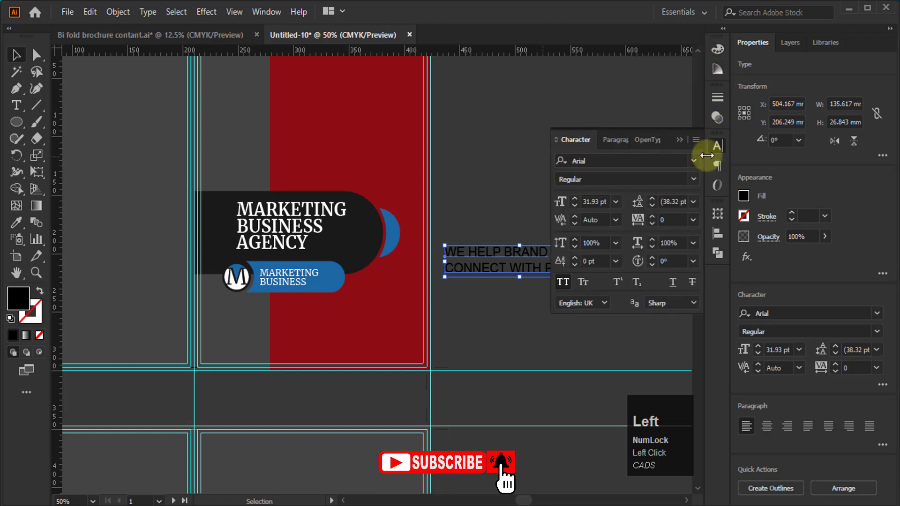
{"action": "left_click", "coordinate": [694, 162]}
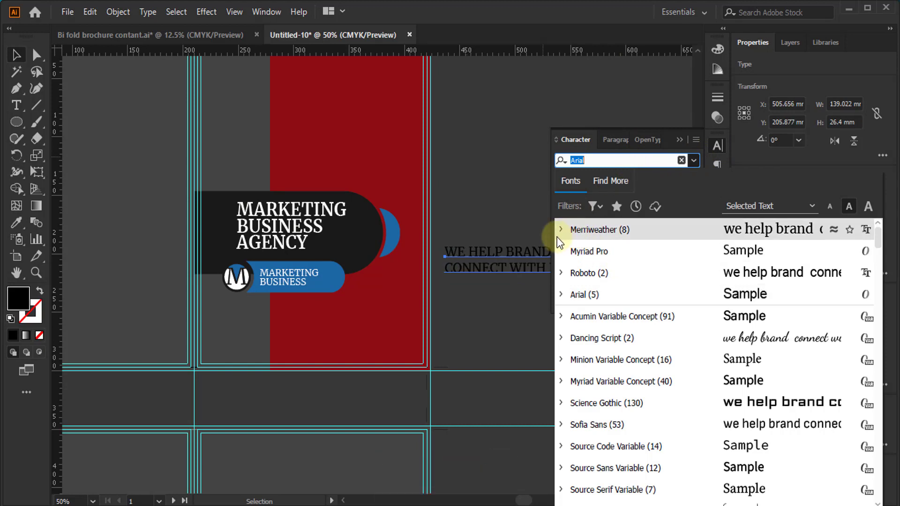
{"action": "left_click", "coordinate": [562, 273]}
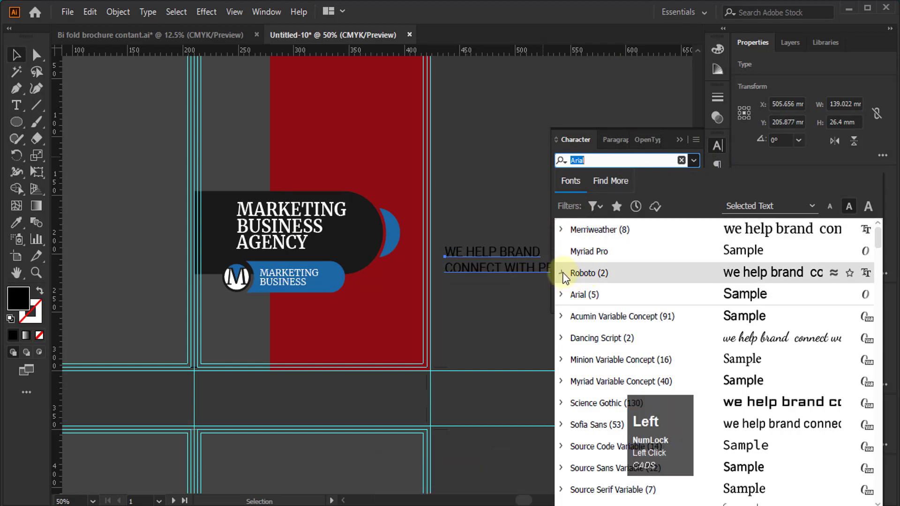
{"action": "left_click", "coordinate": [609, 318]}
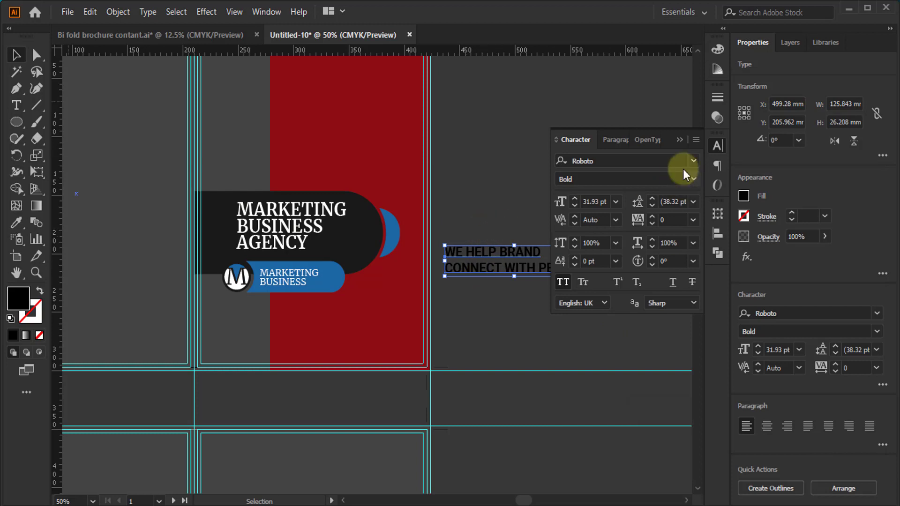
{"action": "left_click", "coordinate": [680, 140]}
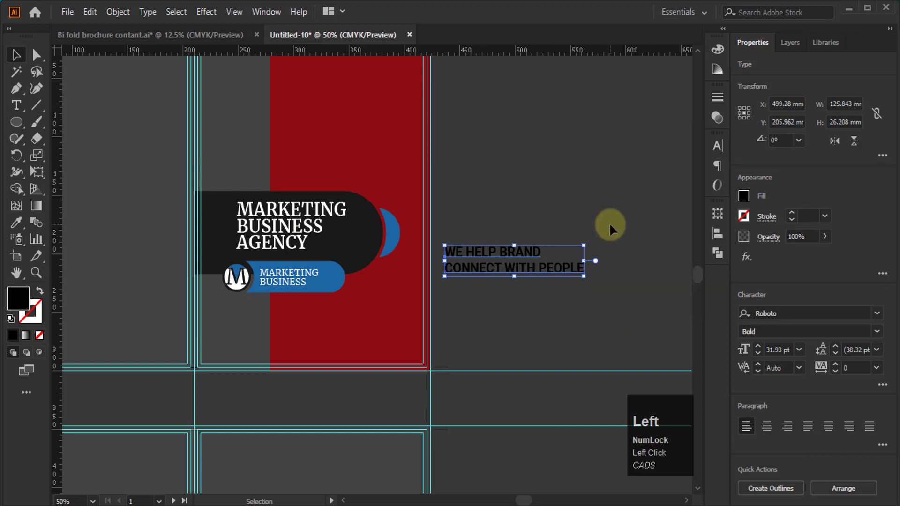
Step: Rotate the WE HELP BRAND CONNECT WITH PEOPLE text 90° to read upward and enlarge it to about 131 mm long
{"action": "scroll", "coordinate": [535, 277], "scroll_direction": "down", "scroll_amount": 1}
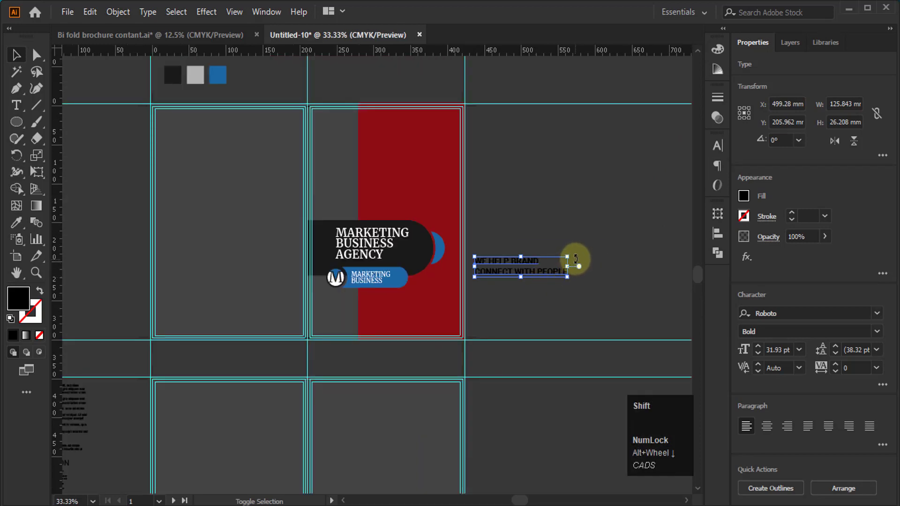
{"action": "left_click_drag", "start_coordinate": [576, 259], "coordinate": [483, 191]}
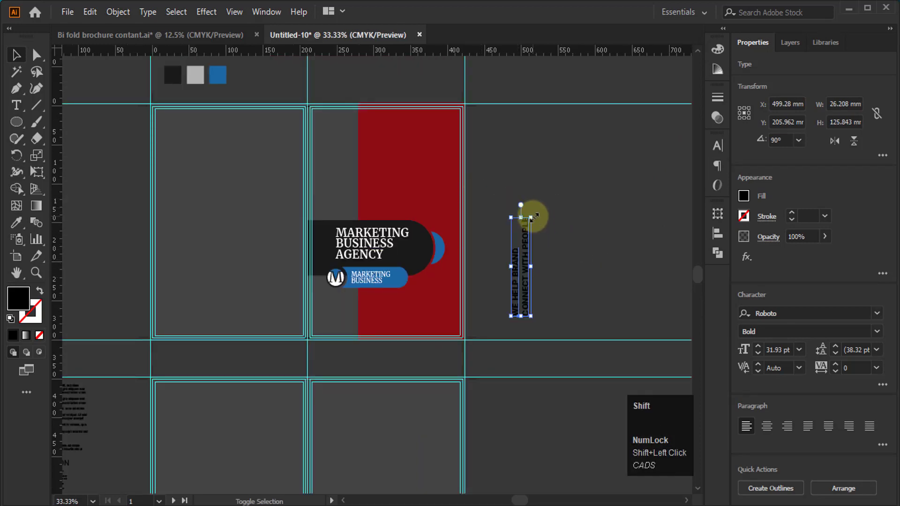
{"action": "left_click_drag", "start_coordinate": [533, 217], "coordinate": [561, 159]}
{"action": "scroll", "coordinate": [578, 151], "scroll_direction": "up", "scroll_amount": 2, "text": "alt"}
{"action": "scroll", "coordinate": [582, 203], "scroll_direction": "down", "scroll_amount": 1, "text": "alt"}
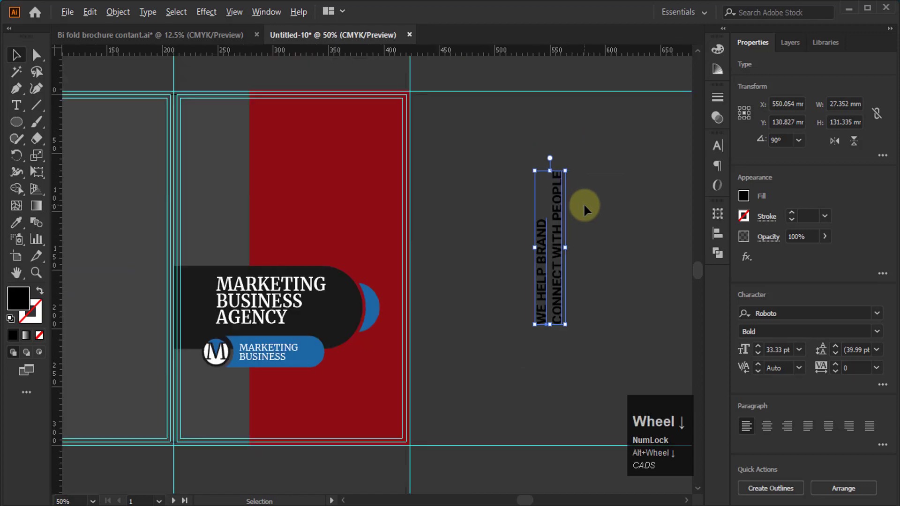
Step: Move the vertical WE HELP BRAND CONNECT WITH PEOPLE text onto the cover's grey strip, above the dark rounded bar
{"action": "left_click_drag", "start_coordinate": [556, 207], "coordinate": [223, 144]}
{"action": "scroll", "coordinate": [439, 227], "scroll_direction": "down", "scroll_amount": 2, "text": "alt"}
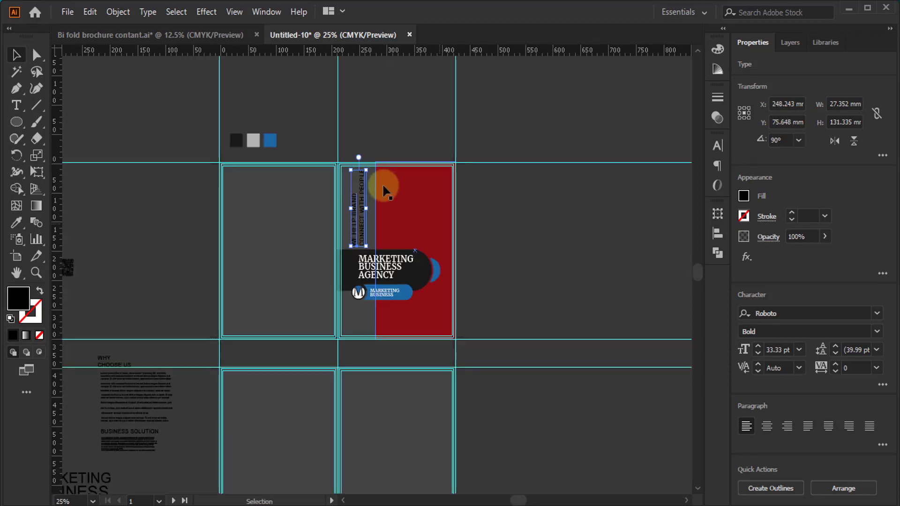
{"action": "scroll", "coordinate": [356, 187], "scroll_direction": "up", "scroll_amount": 2, "text": "alt"}
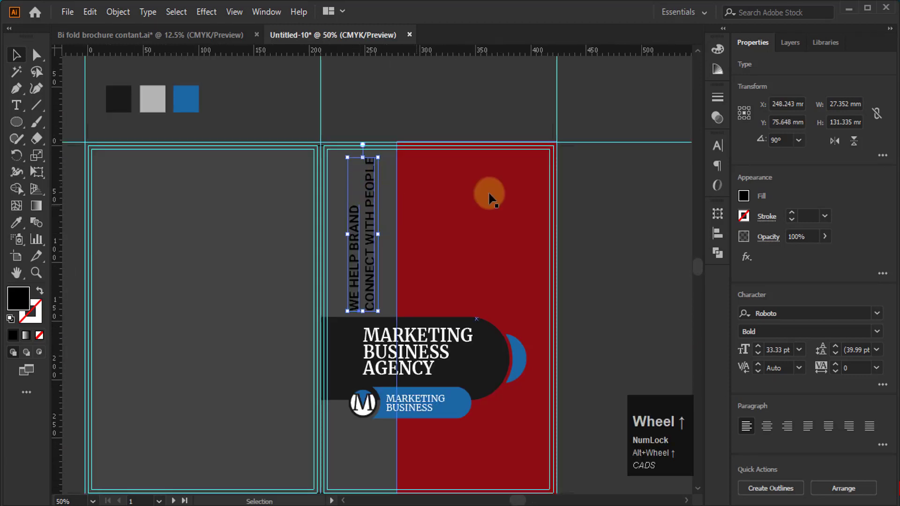
Step: Recolor the vertical WE HELP BRAND CONNECT WITH PEOPLE text with the blue sampled from the palette square above the artboard
{"action": "key", "text": "i"}
{"action": "left_click", "coordinate": [190, 94]}
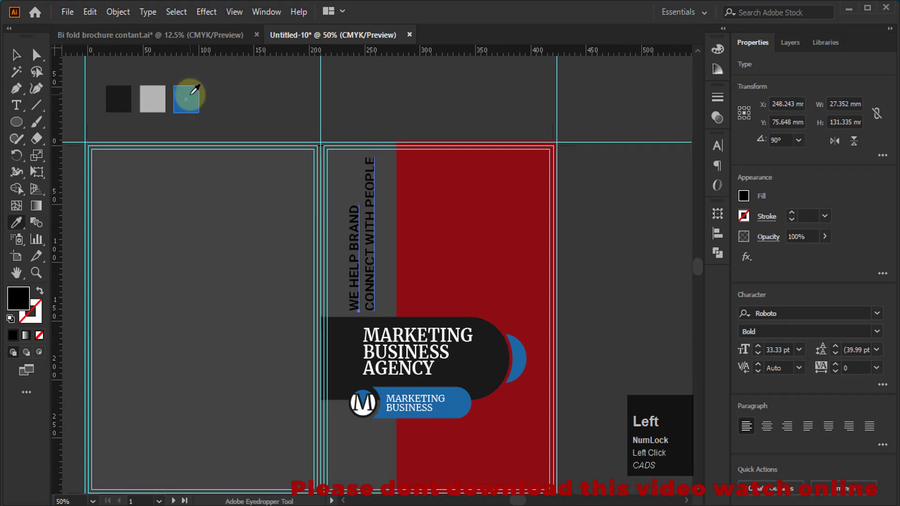
{"action": "left_click", "coordinate": [16, 55]}
{"action": "left_click", "coordinate": [382, 152]}
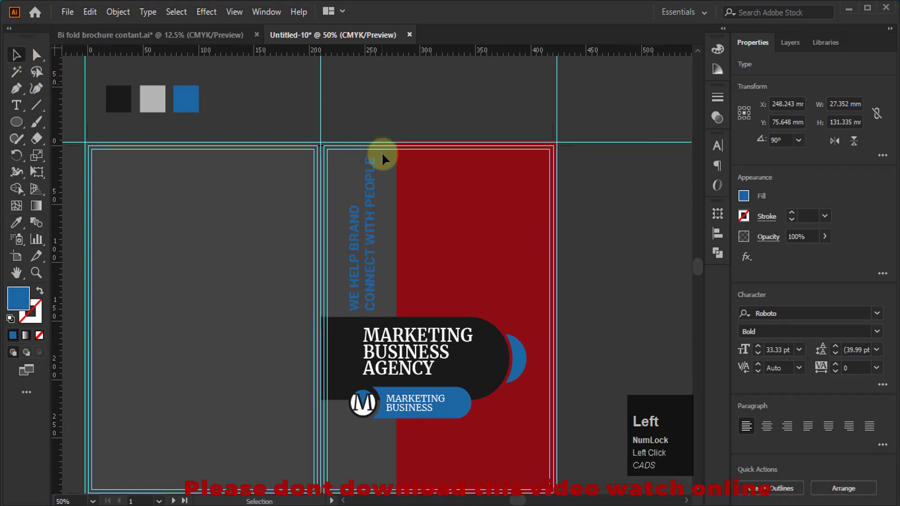
Step: Fill the cover panel's grey background rectangle with white
{"action": "left_click", "coordinate": [382, 170]}
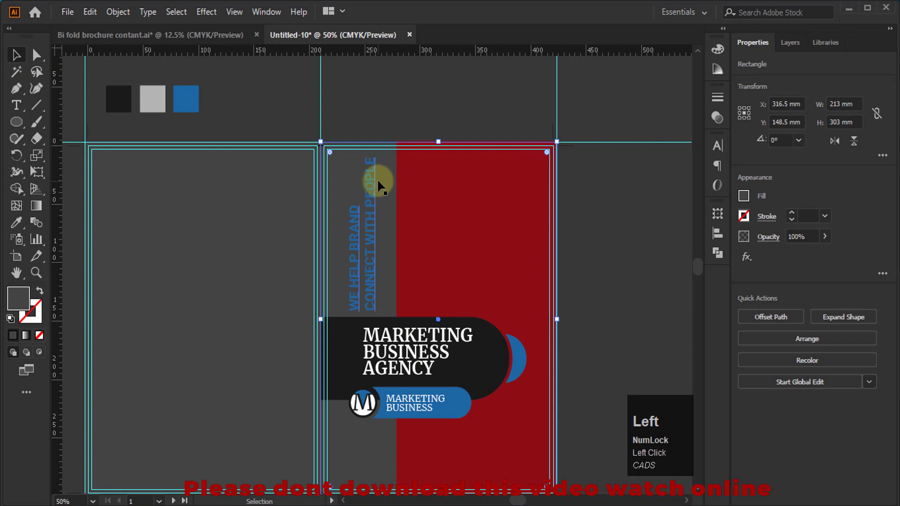
{"action": "key", "text": "i"}
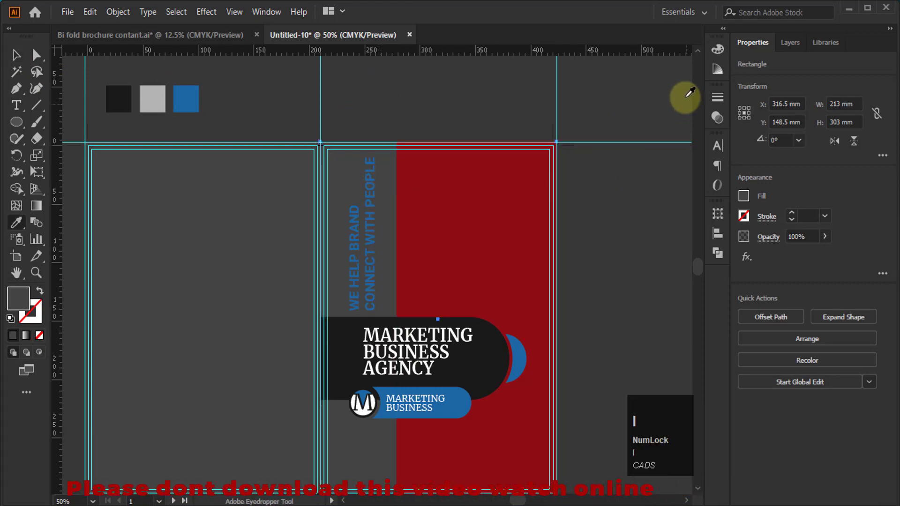
{"action": "left_click", "coordinate": [718, 49]}
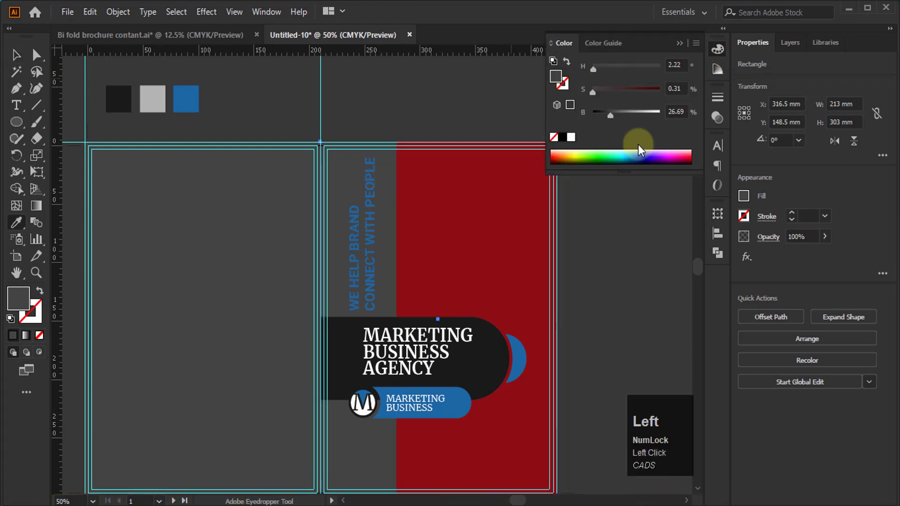
{"action": "left_click", "coordinate": [572, 137]}
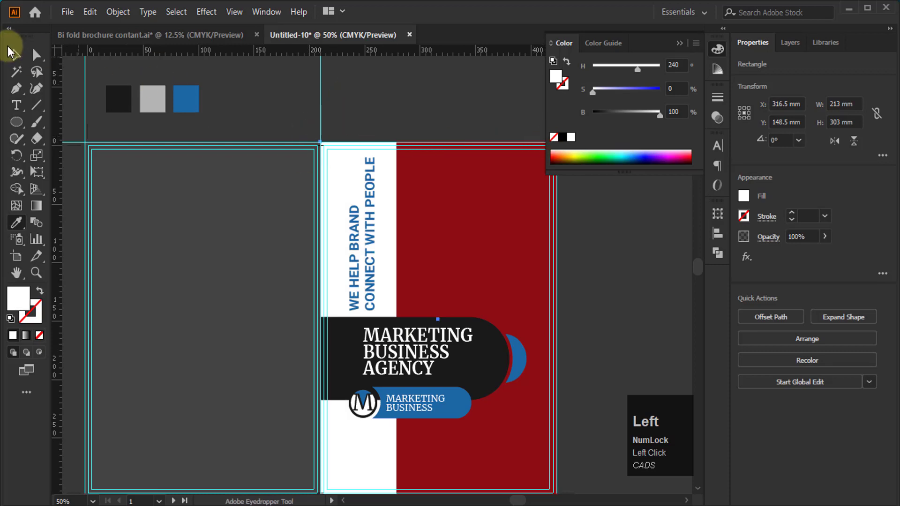
{"action": "left_click", "coordinate": [36, 55]}
{"action": "scroll", "coordinate": [490, 186], "scroll_direction": "down", "scroll_amount": 1}
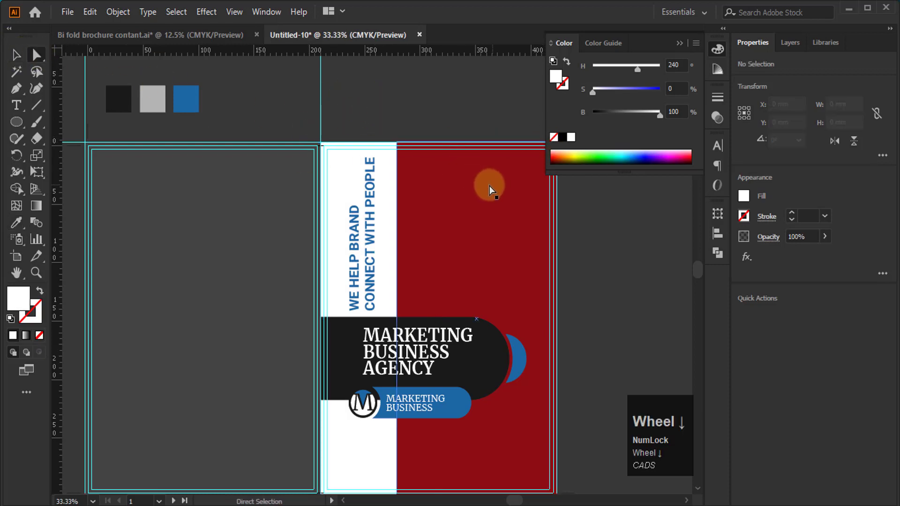
Step: Duplicate the cover's red rectangle onto the back panel's outer edge and narrow the copy to about 91 mm
{"action": "left_click", "coordinate": [16, 55]}
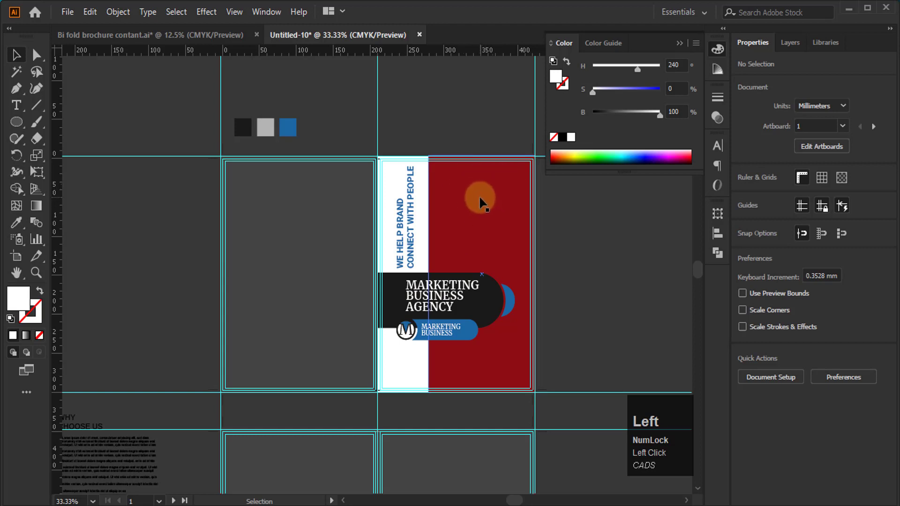
{"action": "left_click_drag", "start_coordinate": [501, 202], "coordinate": [231, 197]}
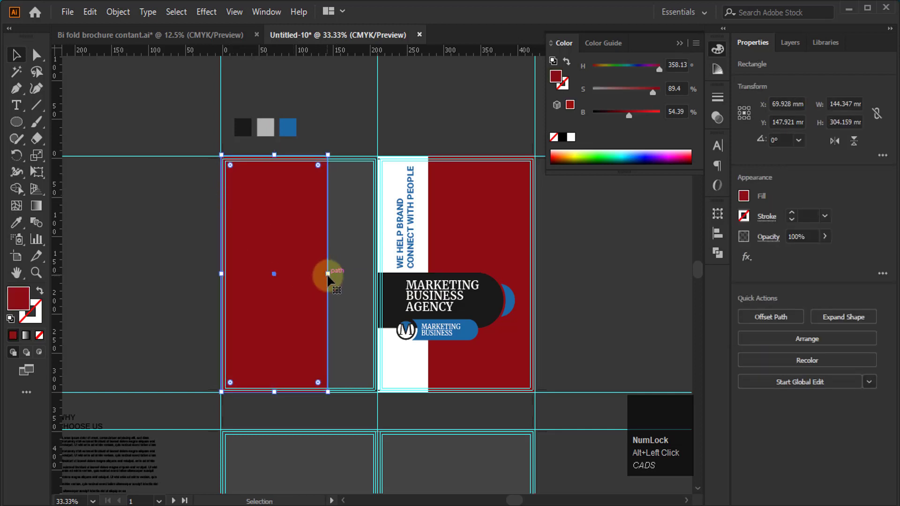
{"action": "left_click_drag", "start_coordinate": [326, 271], "coordinate": [274, 266]}
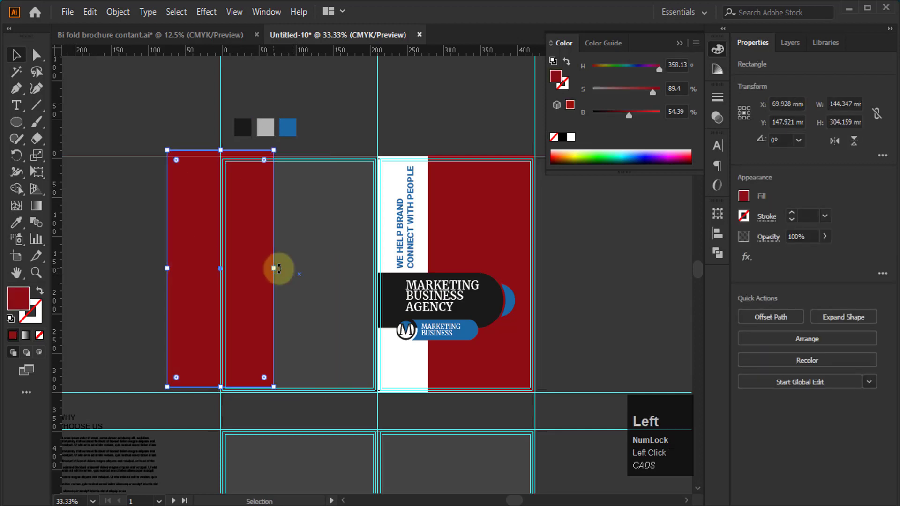
{"action": "key", "text": "ctrl+z"}
{"action": "left_click_drag", "start_coordinate": [327, 274], "coordinate": [287, 274]}
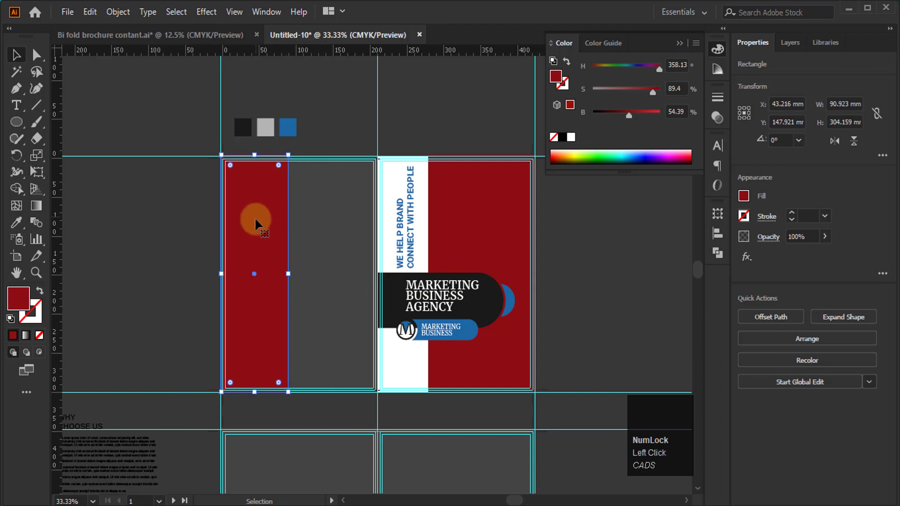
Step: Place a copy of the back panel's red rectangle, rotated to horizontal, across the upper part of the lower artboard
{"action": "left_click_drag", "start_coordinate": [255, 220], "coordinate": [180, 269]}
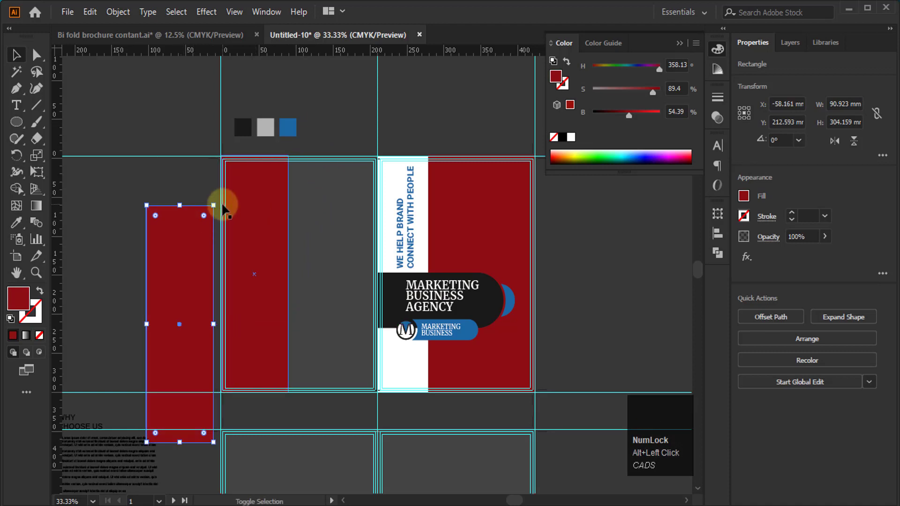
{"action": "left_click_drag", "start_coordinate": [211, 196], "coordinate": [221, 334]}
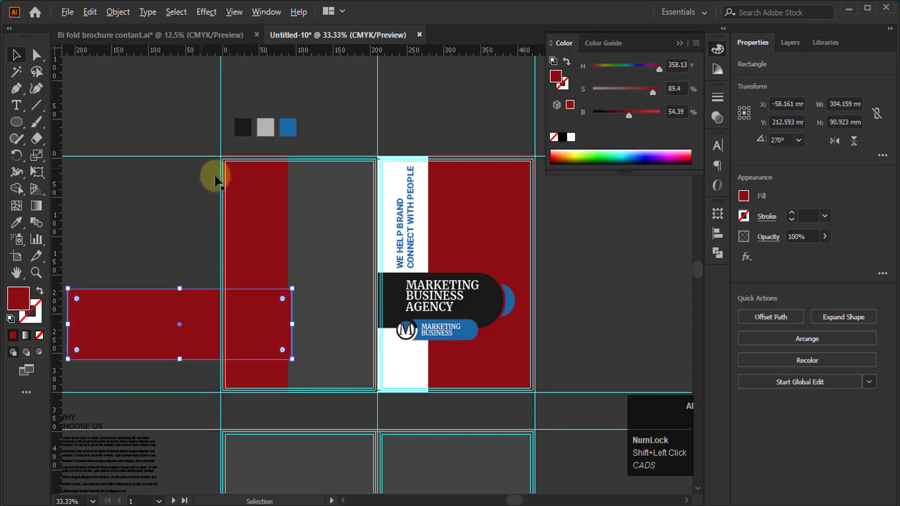
{"action": "scroll", "coordinate": [216, 180], "scroll_direction": "down", "scroll_amount": 2, "text": "alt"}
{"action": "left_click_drag", "start_coordinate": [186, 253], "coordinate": [286, 326]}
{"action": "scroll", "coordinate": [288, 322], "scroll_direction": "up", "scroll_amount": 2, "text": "alt"}
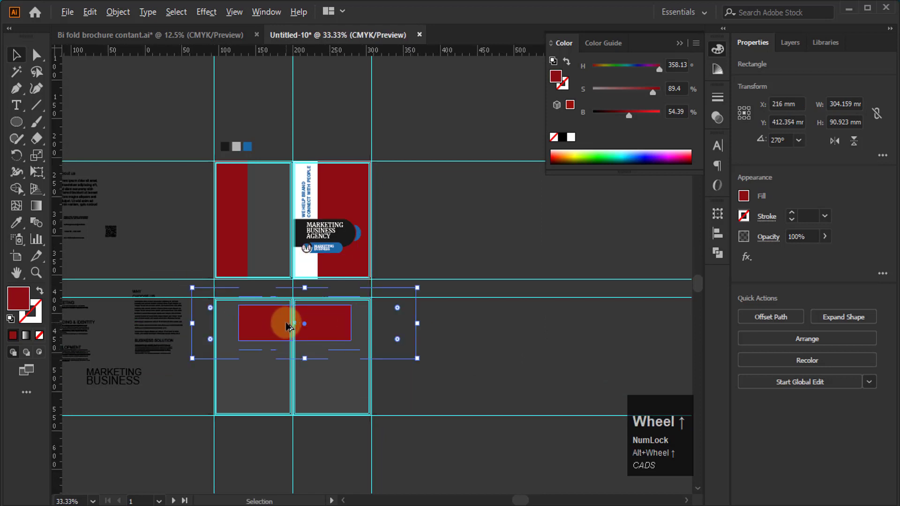
Step: Resize the lower artboard's red bar to about 349 by 77 mm and center it horizontally on the fold guide
{"action": "left_click_drag", "start_coordinate": [305, 360], "coordinate": [305, 348]}
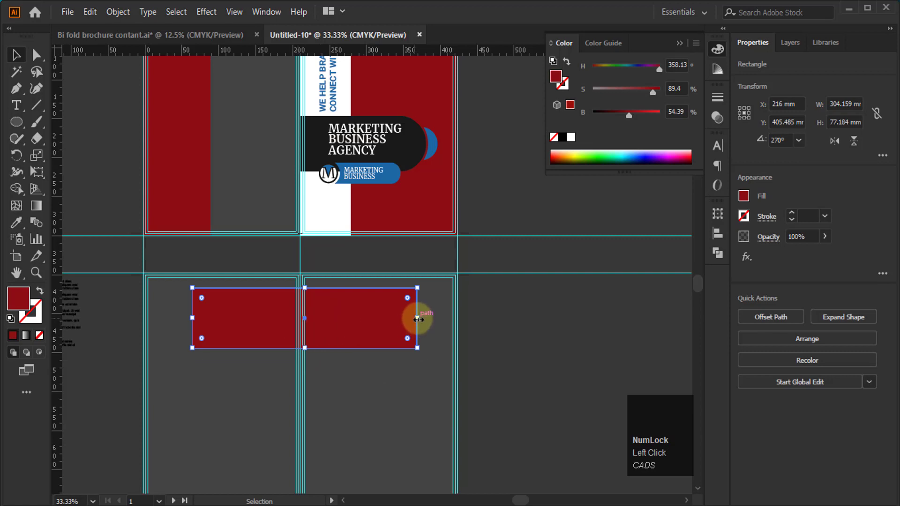
{"action": "left_click_drag", "start_coordinate": [418, 319], "coordinate": [435, 318]}
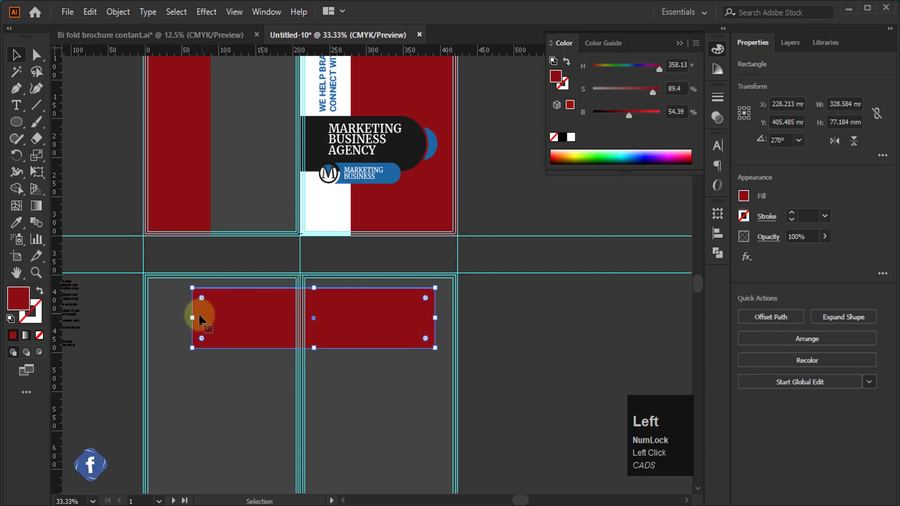
{"action": "left_click_drag", "start_coordinate": [193, 319], "coordinate": [177, 316]}
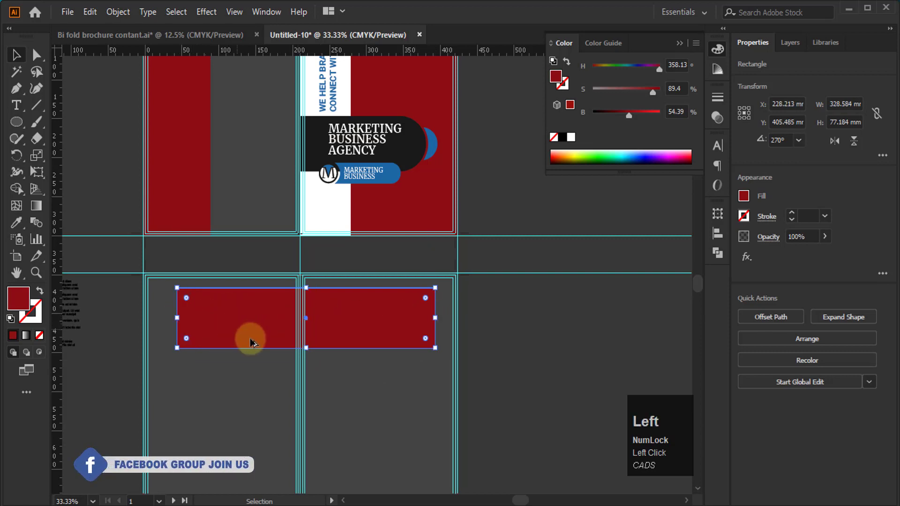
{"action": "scroll", "coordinate": [342, 317], "scroll_direction": "up", "scroll_amount": 2}
{"action": "scroll", "coordinate": [343, 311], "scroll_direction": "up", "scroll_amount": 2}
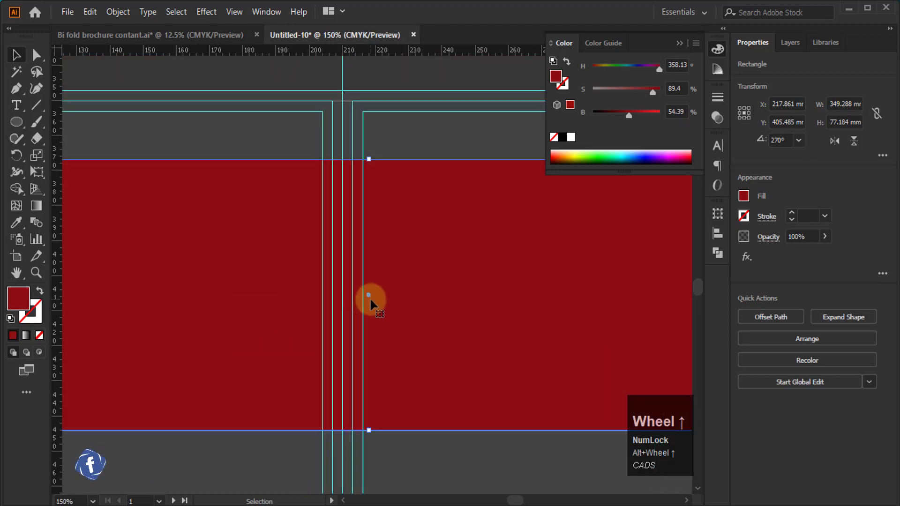
{"action": "left_click_drag", "start_coordinate": [370, 295], "coordinate": [343, 294]}
{"action": "scroll", "coordinate": [313, 277], "scroll_direction": "down", "scroll_amount": 3}
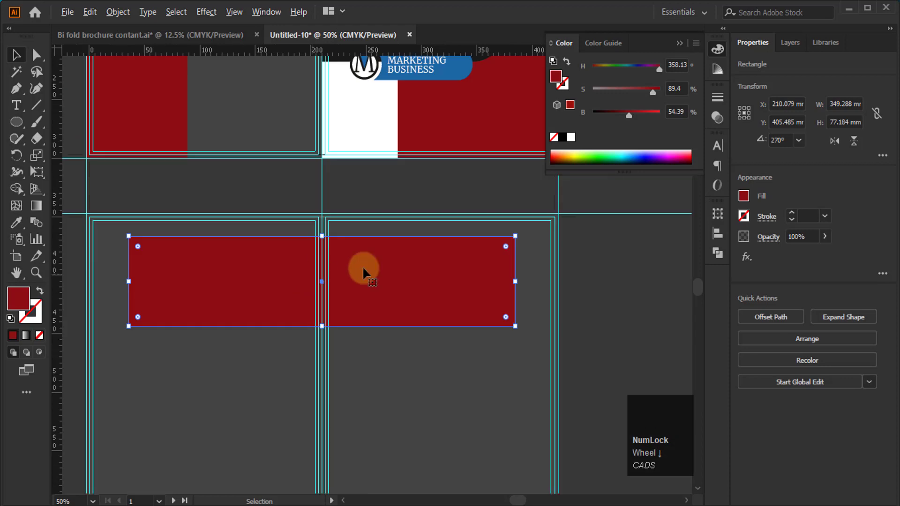
Step: Round the red bar's corners fully into a pill shape and increase its height to about 85 mm
{"action": "left_click_drag", "start_coordinate": [505, 247], "coordinate": [263, 312]}
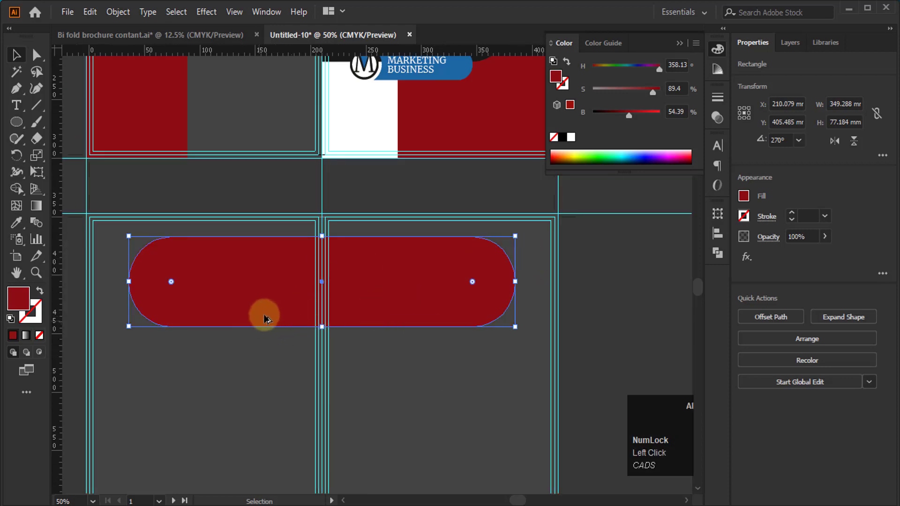
{"action": "scroll", "coordinate": [291, 340], "scroll_direction": "down", "scroll_amount": 3}
{"action": "scroll", "coordinate": [275, 333], "scroll_direction": "up", "scroll_amount": 2}
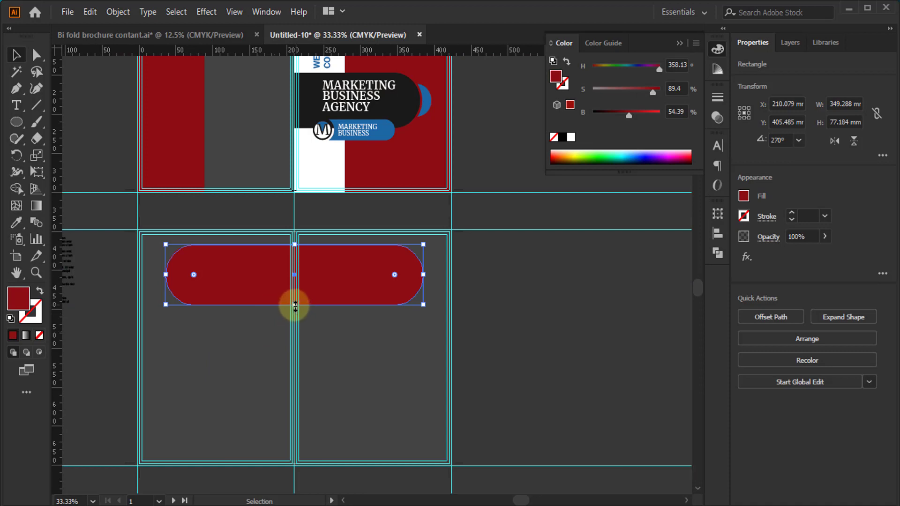
{"action": "left_click_drag", "start_coordinate": [299, 307], "coordinate": [298, 311]}
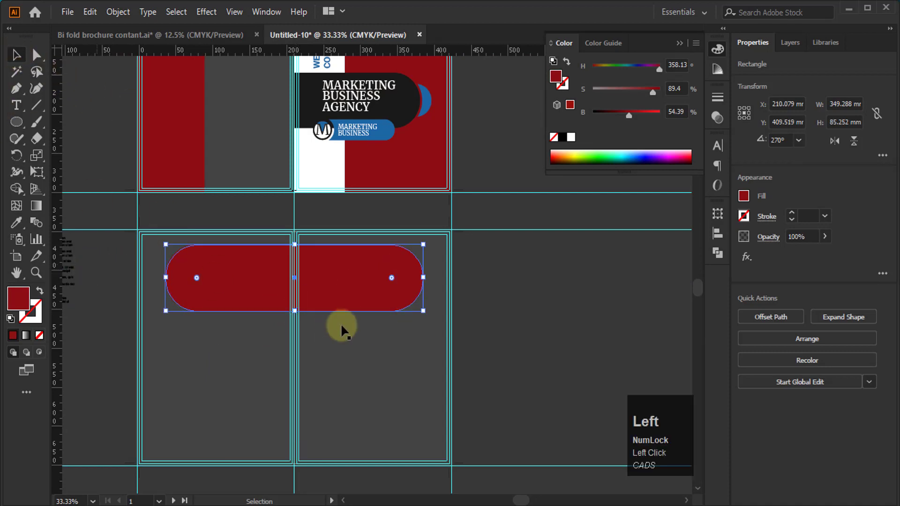
Step: Recolor the back panel's dark gray background rectangle with the light gray sampled from the palette swatch above the artboard
{"action": "scroll", "coordinate": [342, 327], "scroll_direction": "up", "scroll_amount": 5}
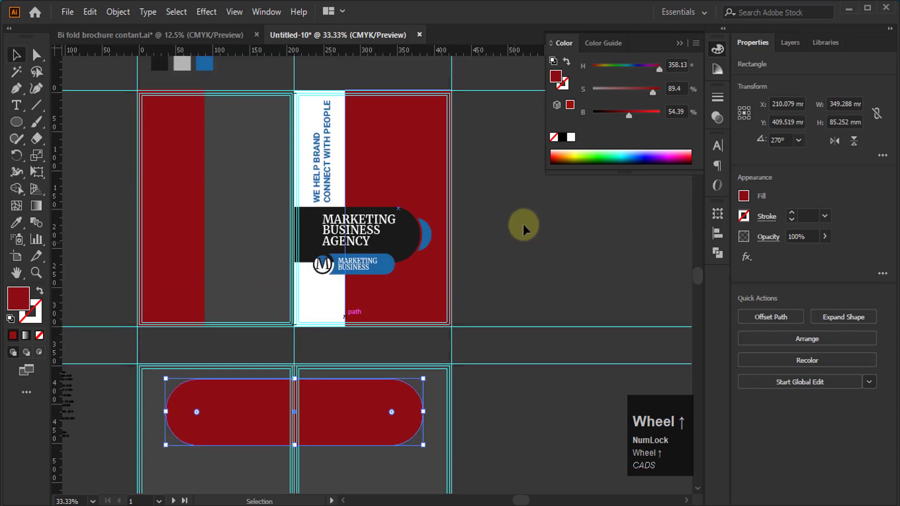
{"action": "left_click", "coordinate": [523, 224]}
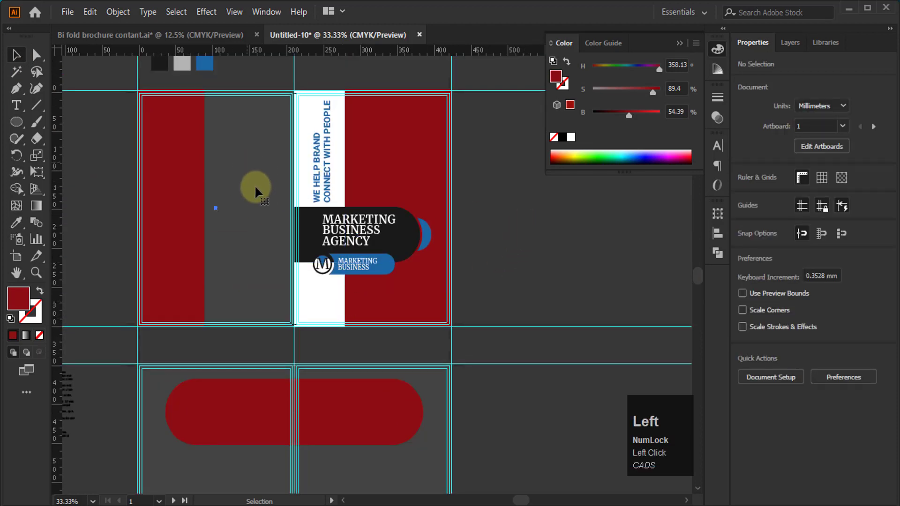
{"action": "left_click", "coordinate": [253, 221]}
{"action": "scroll", "coordinate": [253, 221], "scroll_direction": "up", "scroll_amount": 2}
{"action": "key", "text": "i"}
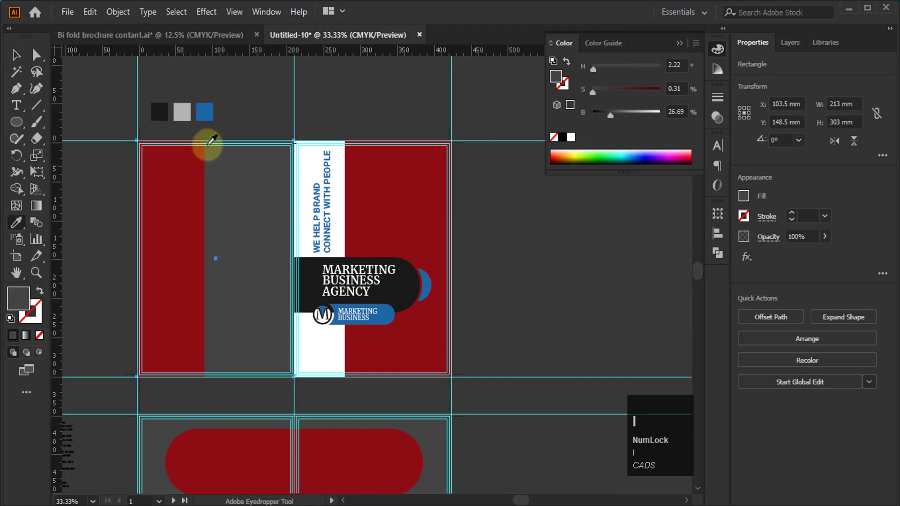
{"action": "left_click", "coordinate": [183, 112]}
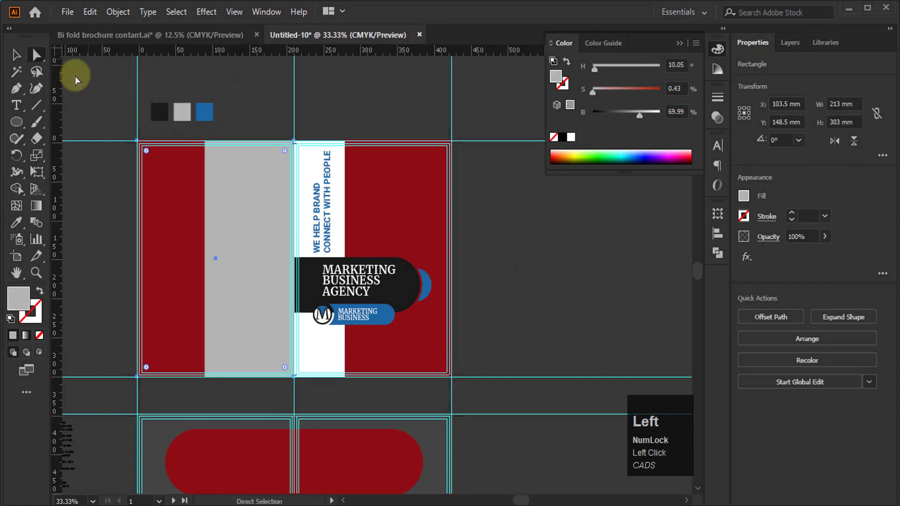
{"action": "left_click", "coordinate": [93, 91]}
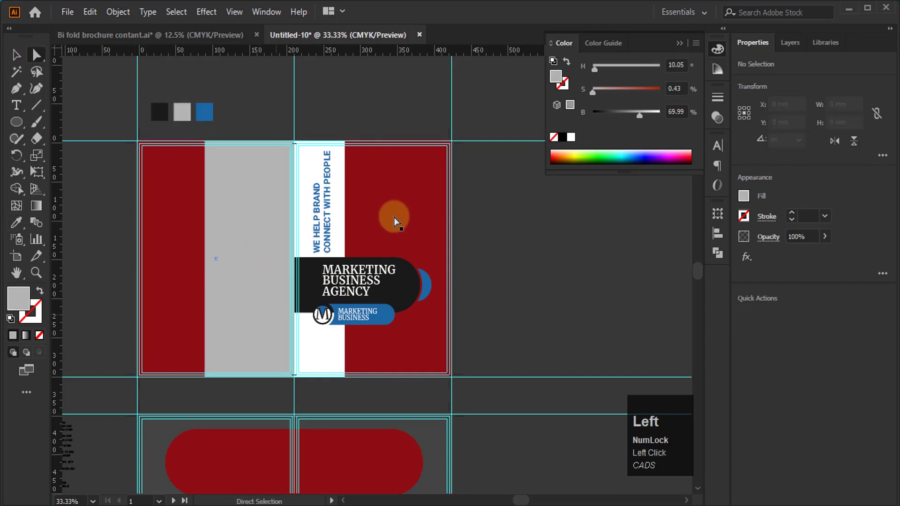
Step: Load the three black-and-white city photos from New folder (2) in Pictures for placing into the document
{"action": "left_click", "coordinate": [70, 12]}
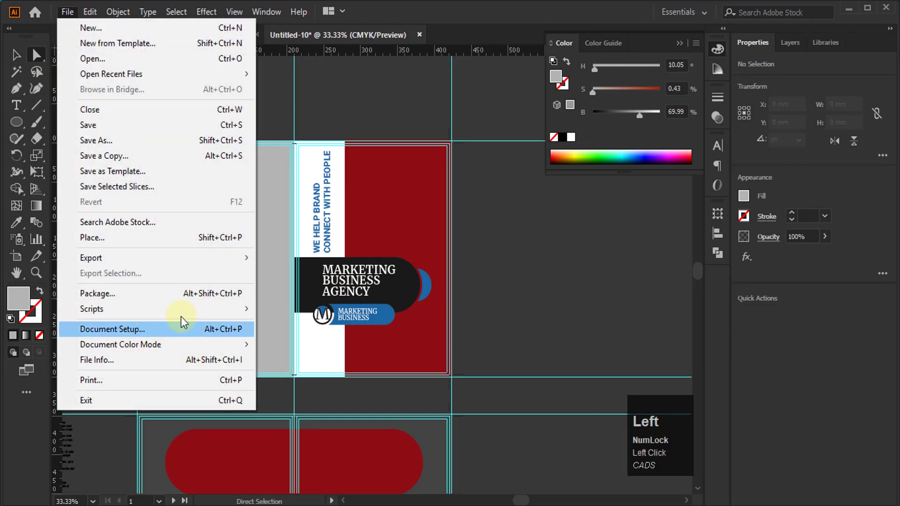
{"action": "left_click", "coordinate": [96, 239]}
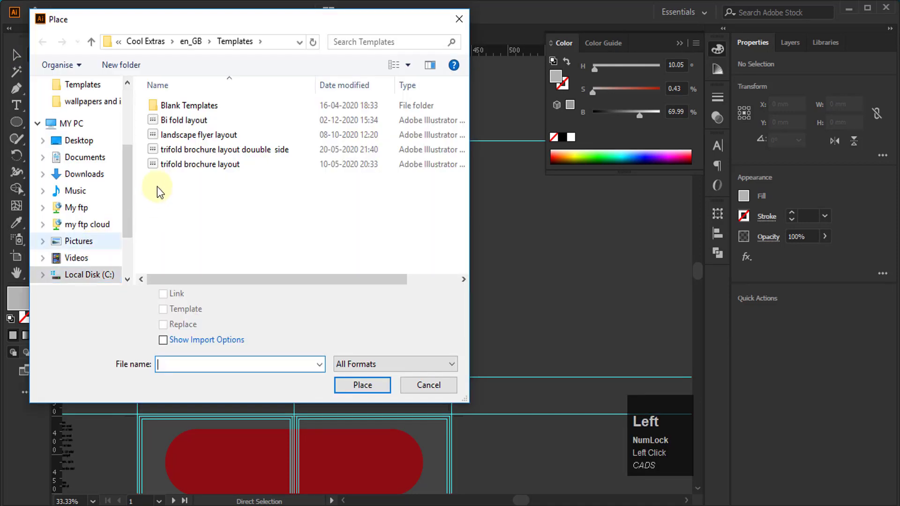
{"action": "left_click", "coordinate": [70, 241]}
{"action": "scroll", "coordinate": [287, 235], "scroll_direction": "down", "scroll_amount": 2}
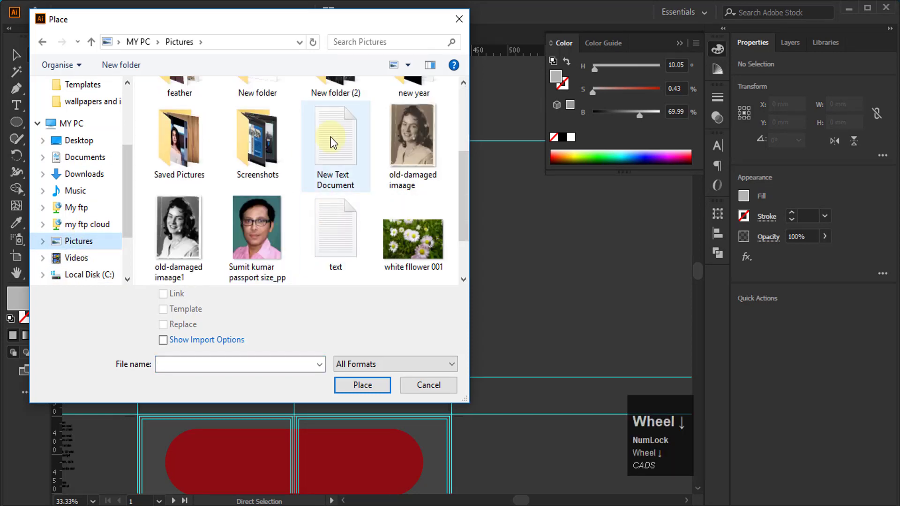
{"action": "double_click", "coordinate": [330, 95]}
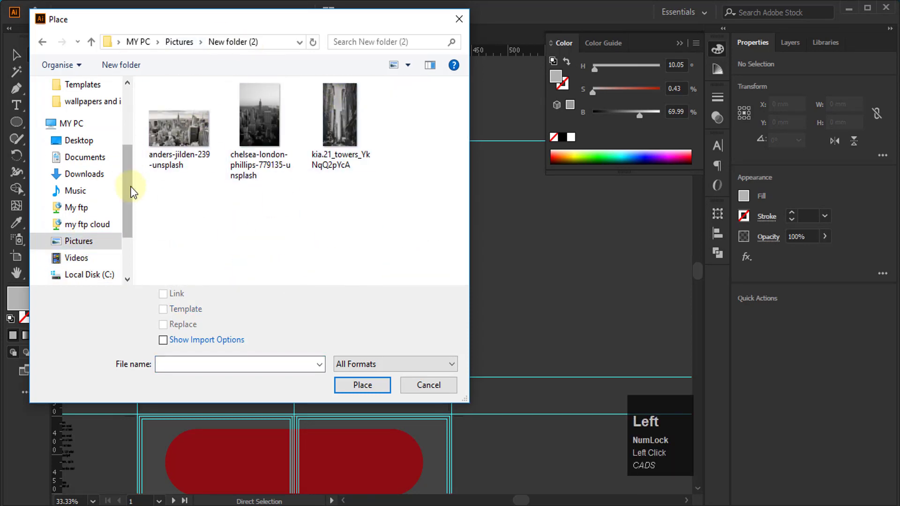
{"action": "left_click_drag", "start_coordinate": [489, 99], "coordinate": [428, 190]}
{"action": "left_click", "coordinate": [363, 385]}
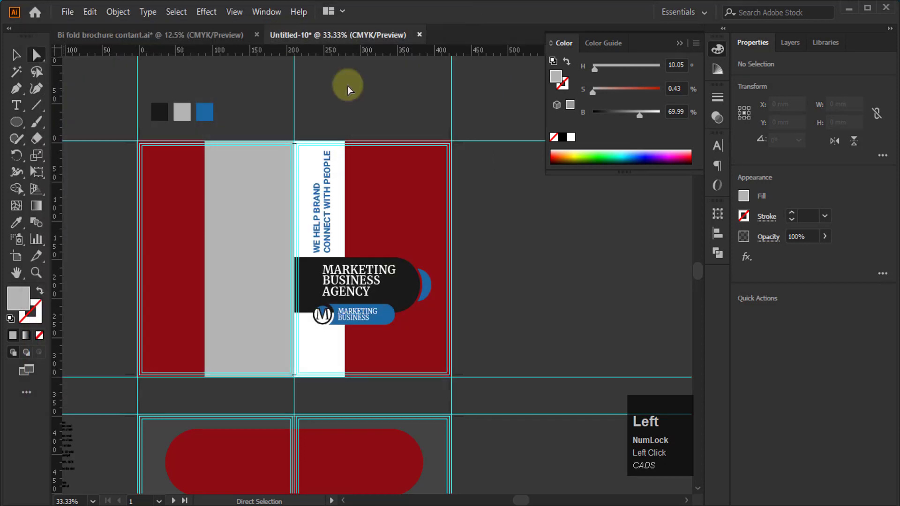
Step: Place the landscape skyline photo beside the lower artboard at about 273 by 153 mm and embed it
{"action": "scroll", "coordinate": [272, 200], "scroll_direction": "down", "scroll_amount": 1}
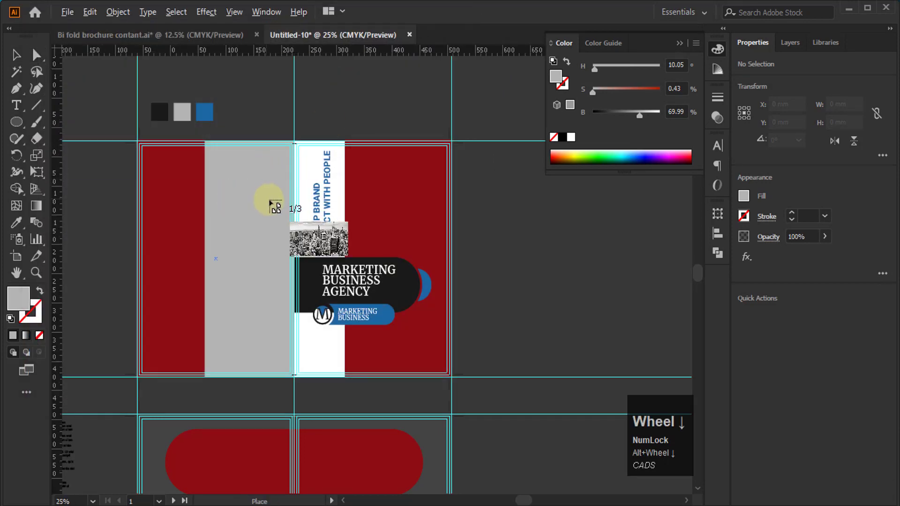
{"action": "left_click_drag", "start_coordinate": [427, 362], "coordinate": [574, 427]}
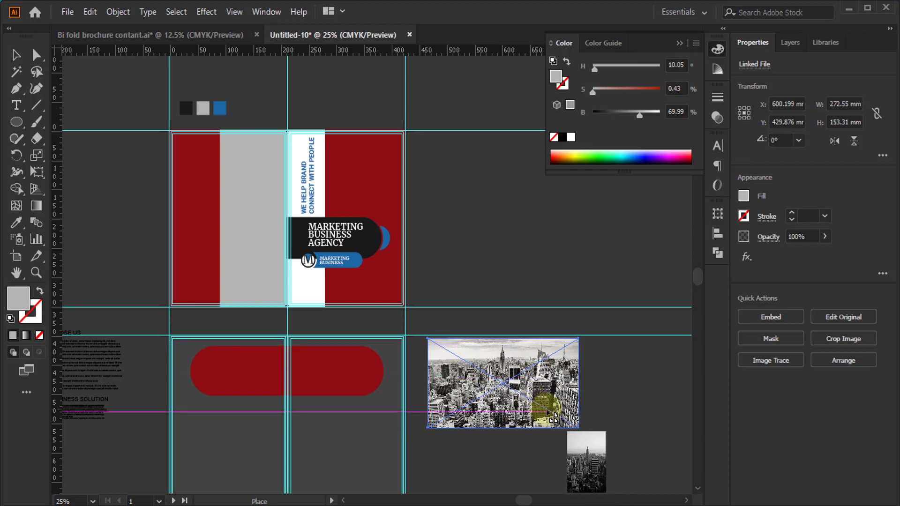
{"action": "scroll", "coordinate": [548, 370], "scroll_direction": "up", "scroll_amount": 1}
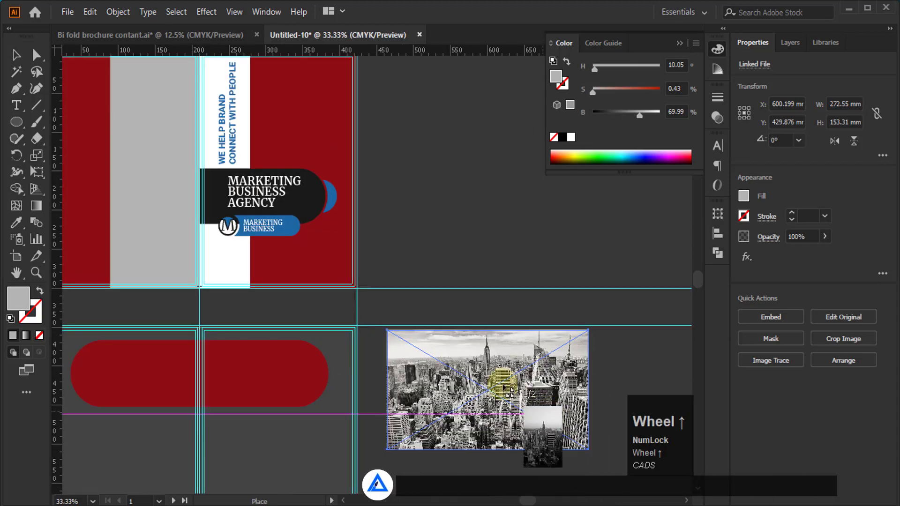
{"action": "left_click", "coordinate": [787, 314]}
Step: Place the portrait skyline photo beside the cover panel at about 215 by 322 mm and embed it
{"action": "scroll", "coordinate": [512, 380], "scroll_direction": "down", "scroll_amount": 2}
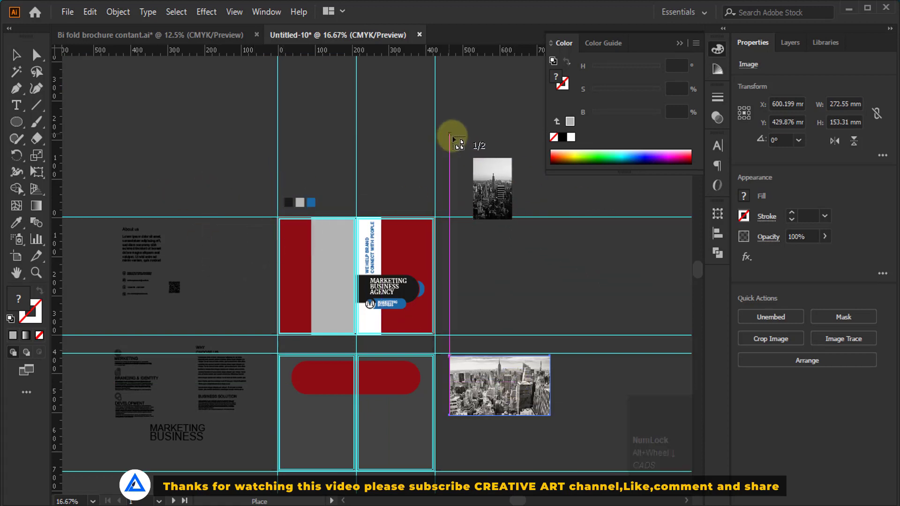
{"action": "left_click_drag", "start_coordinate": [449, 132], "coordinate": [535, 258]}
{"action": "left_click", "coordinate": [777, 321]}
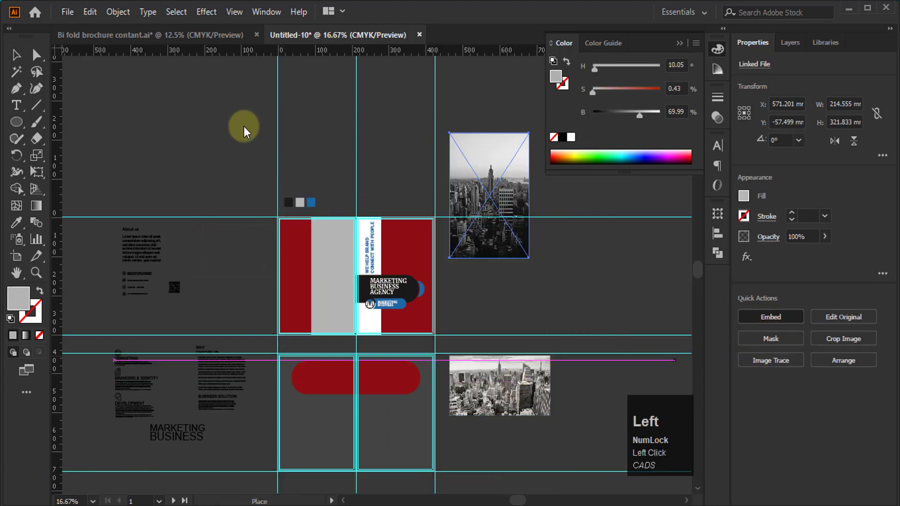
Step: Place the street photo outside the back panel at about 178 by 317 mm and embed it
{"action": "left_click_drag", "start_coordinate": [194, 106], "coordinate": [259, 229]}
{"action": "left_click", "coordinate": [771, 319]}
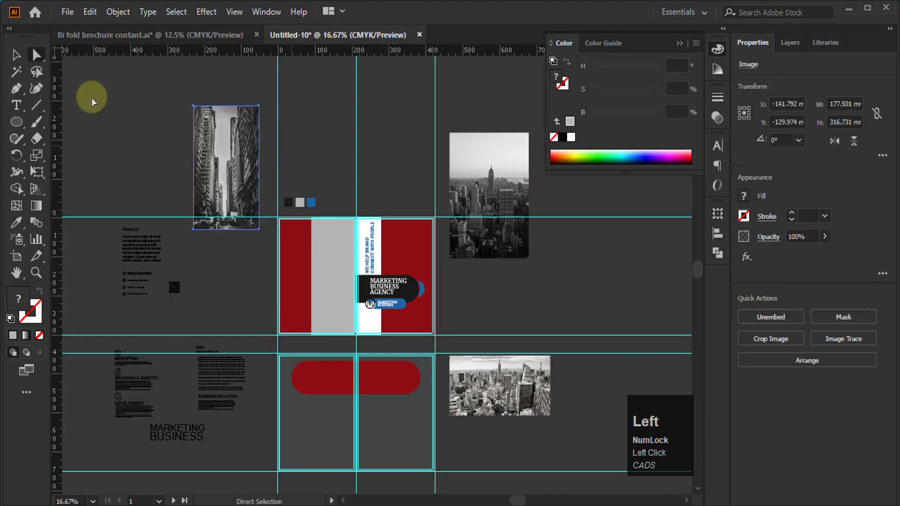
{"action": "left_click", "coordinate": [123, 128]}
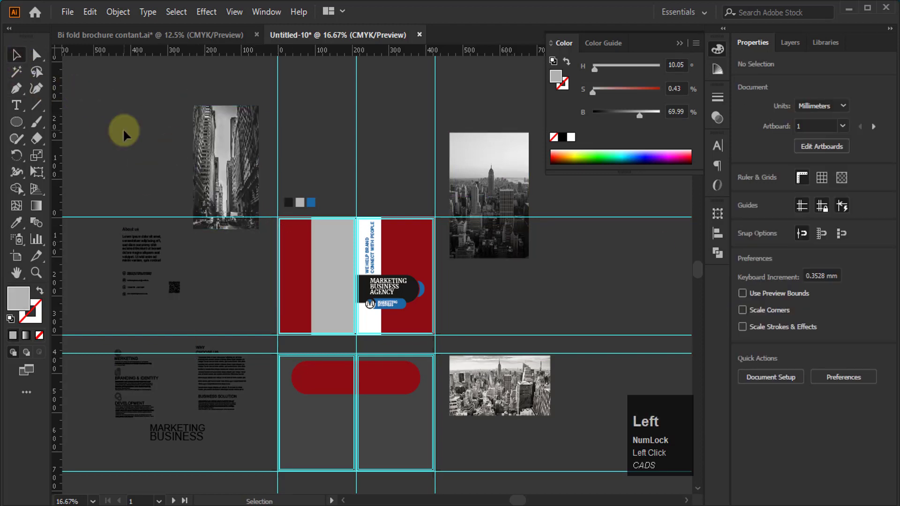
Step: Move the street photo over the back panel's red rectangle and send it to the back
{"action": "scroll", "coordinate": [219, 180], "scroll_direction": "up", "scroll_amount": 2}
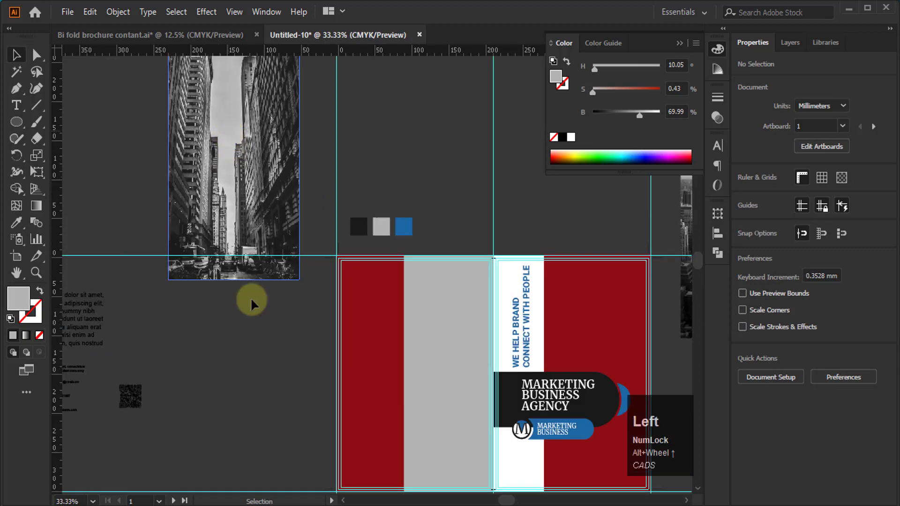
{"action": "left_click_drag", "start_coordinate": [251, 300], "coordinate": [362, 345]}
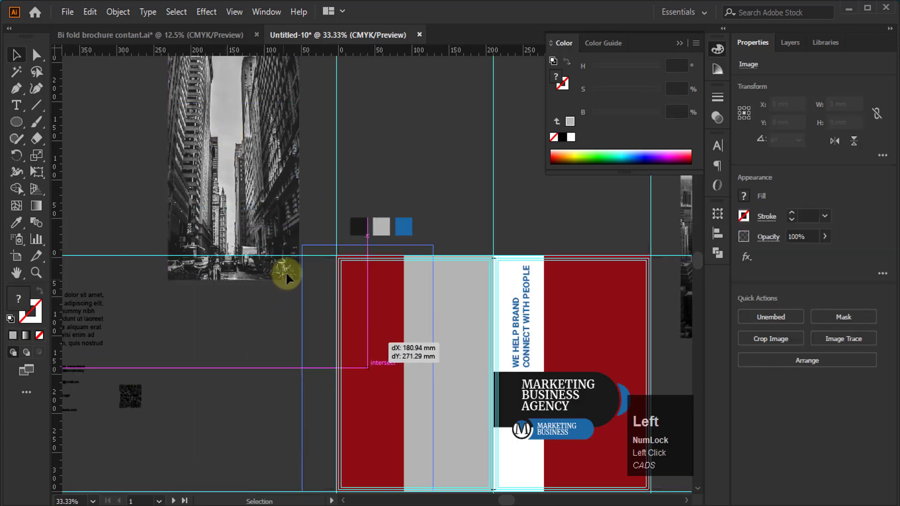
{"action": "scroll", "coordinate": [288, 265], "scroll_direction": "down", "scroll_amount": 2}
{"action": "scroll", "coordinate": [322, 372], "scroll_direction": "up", "scroll_amount": 3}
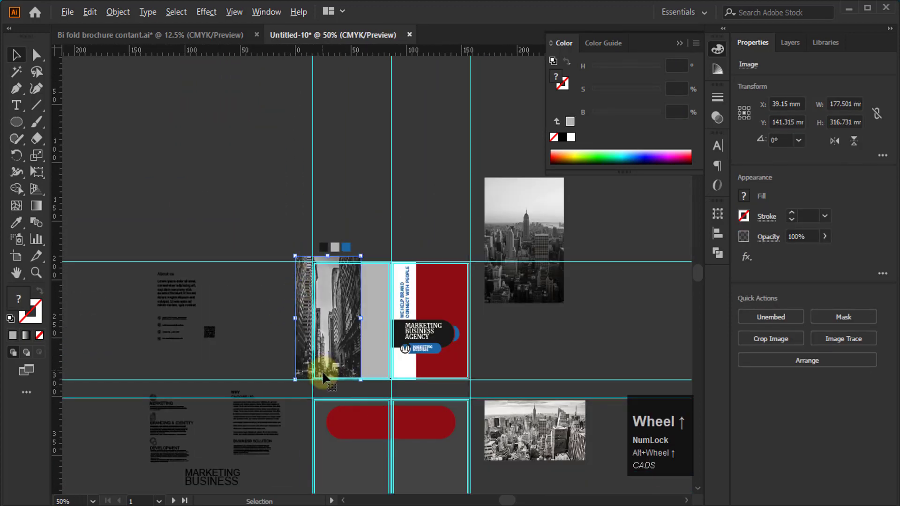
{"action": "scroll", "coordinate": [386, 406], "scroll_direction": "down", "scroll_amount": 2}
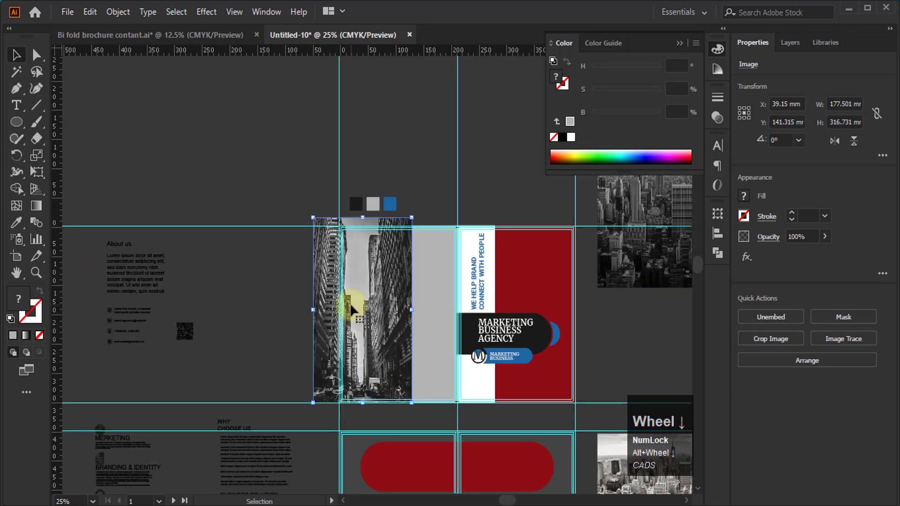
{"action": "right_click", "coordinate": [362, 283]}
{"action": "mouse_move", "coordinate": [427, 398]}
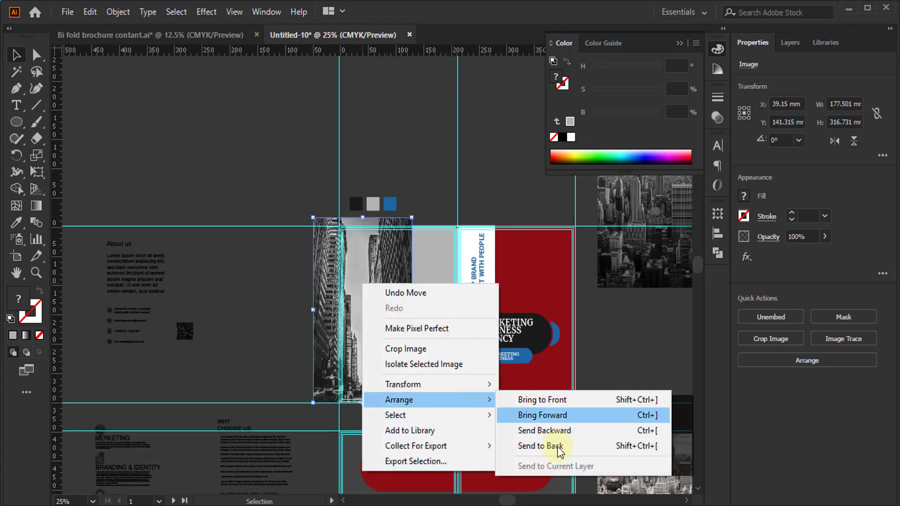
{"action": "left_click", "coordinate": [544, 445]}
Step: Clip the street photo into the back panel's red rectangle with a clipping mask
{"action": "left_click", "coordinate": [382, 305], "text": "shift"}
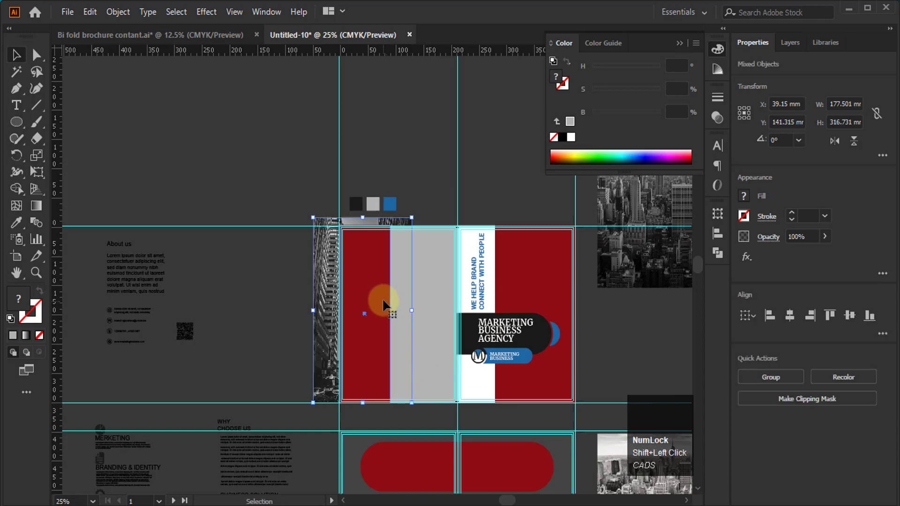
{"action": "right_click", "coordinate": [378, 296]}
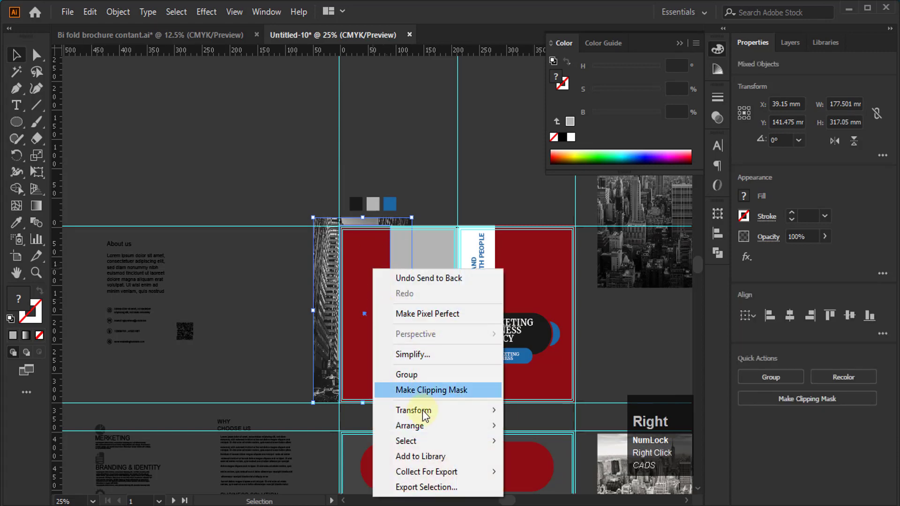
{"action": "left_click", "coordinate": [431, 390]}
{"action": "scroll", "coordinate": [376, 317], "scroll_direction": "up", "scroll_amount": 2, "text": "alt"}
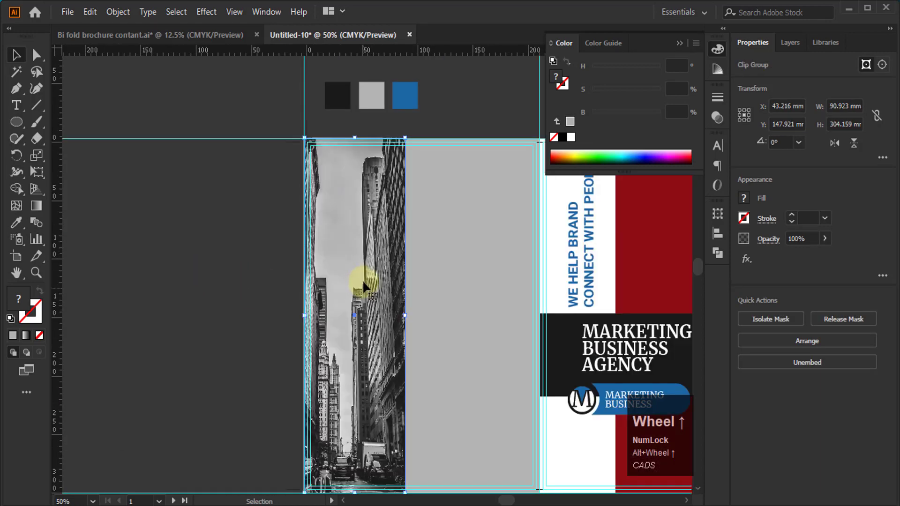
{"action": "scroll", "coordinate": [344, 241], "scroll_direction": "down", "scroll_amount": 1, "text": "alt"}
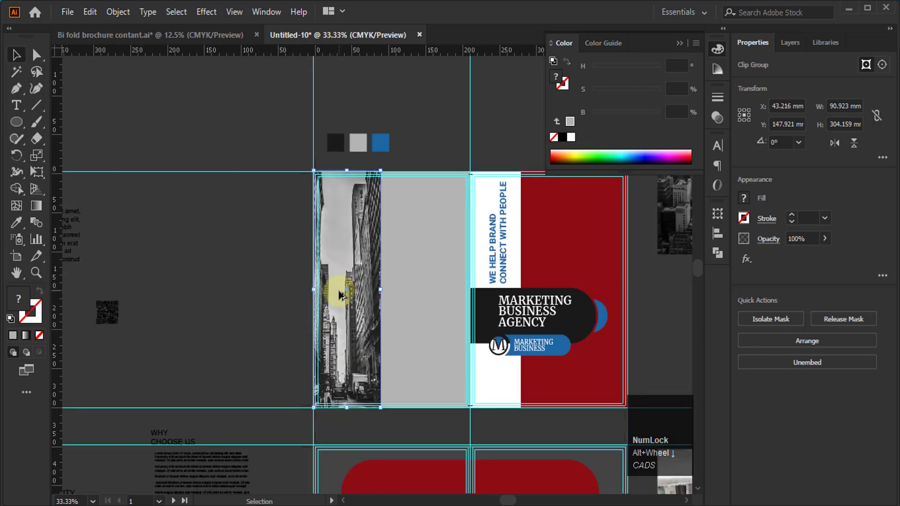
Step: Shift the street photo inside its clipping mask about 8 mm right and 1 mm down
{"action": "double_click", "coordinate": [346, 254]}
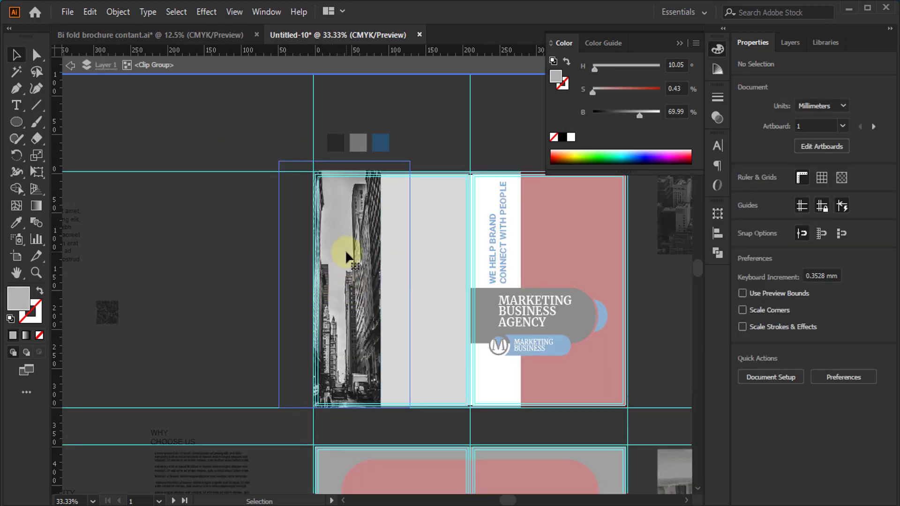
{"action": "left_click_drag", "start_coordinate": [342, 264], "coordinate": [348, 263]}
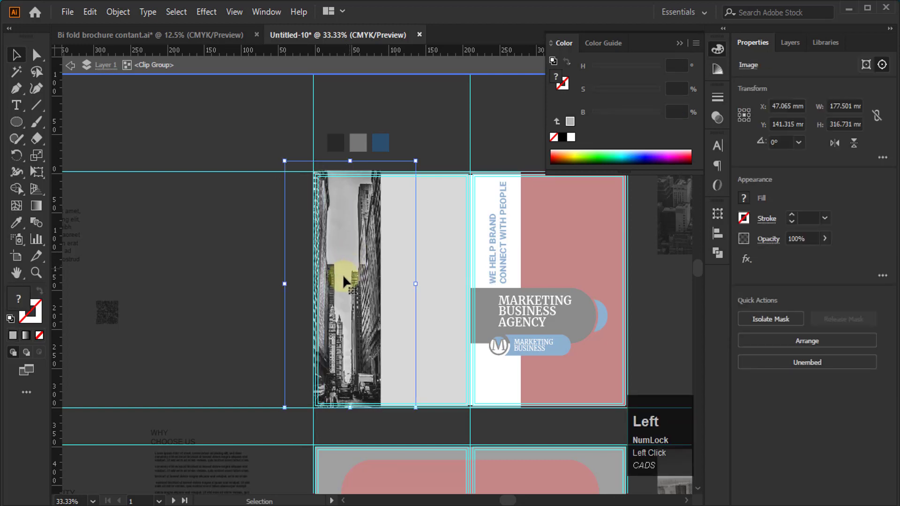
{"action": "key", "text": "Down"}
{"action": "key", "text": "Down"}
{"action": "key", "text": "Down"}
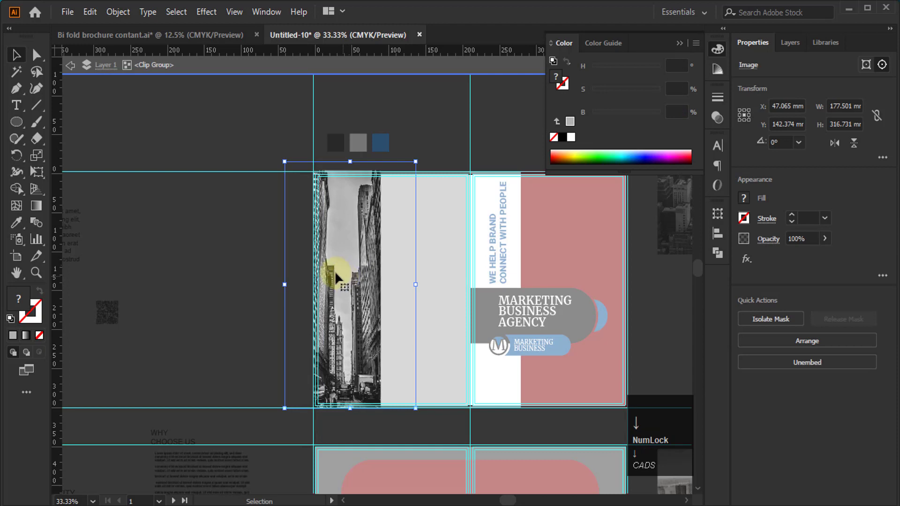
{"action": "double_click", "coordinate": [201, 111]}
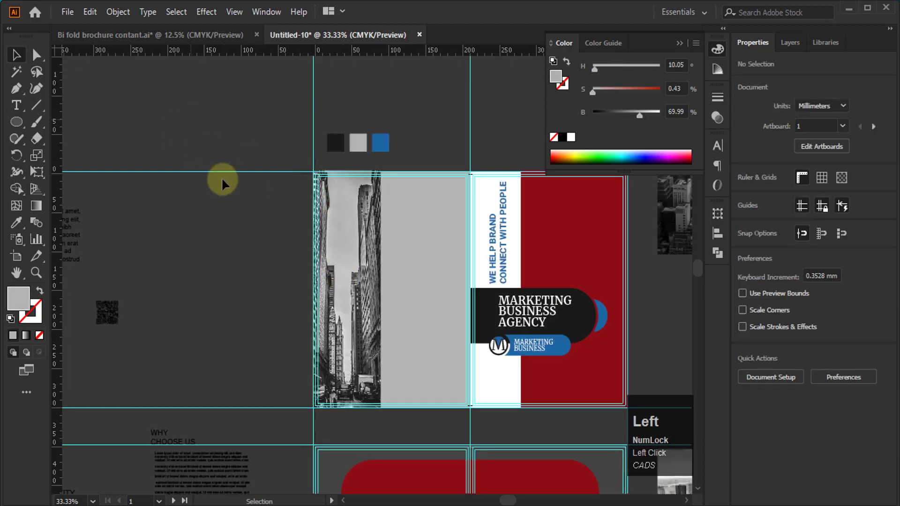
Step: Move the portrait skyline photo over the cover's red rectangle and send it to the back
{"action": "scroll", "coordinate": [207, 227], "scroll_direction": "down", "scroll_amount": 1}
{"action": "left_click_drag", "start_coordinate": [590, 250], "coordinate": [474, 336]}
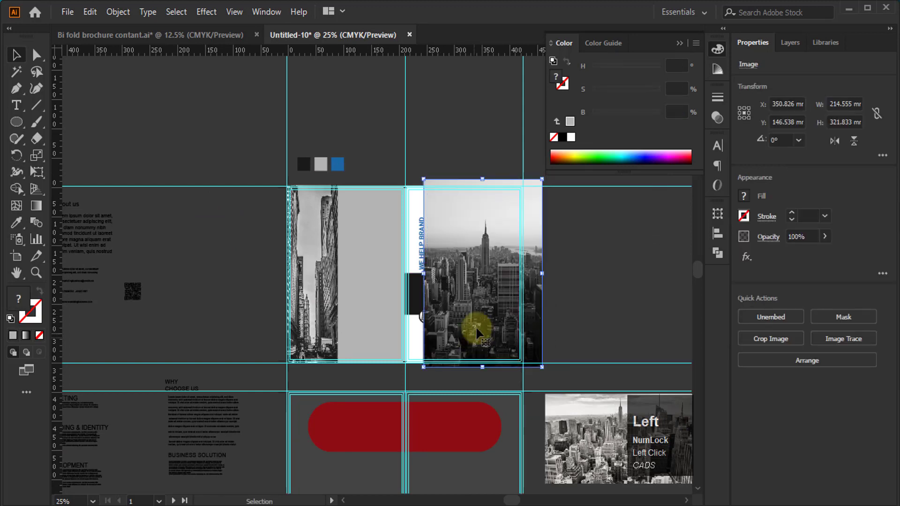
{"action": "right_click", "coordinate": [491, 286]}
{"action": "mouse_move", "coordinate": [547, 401]}
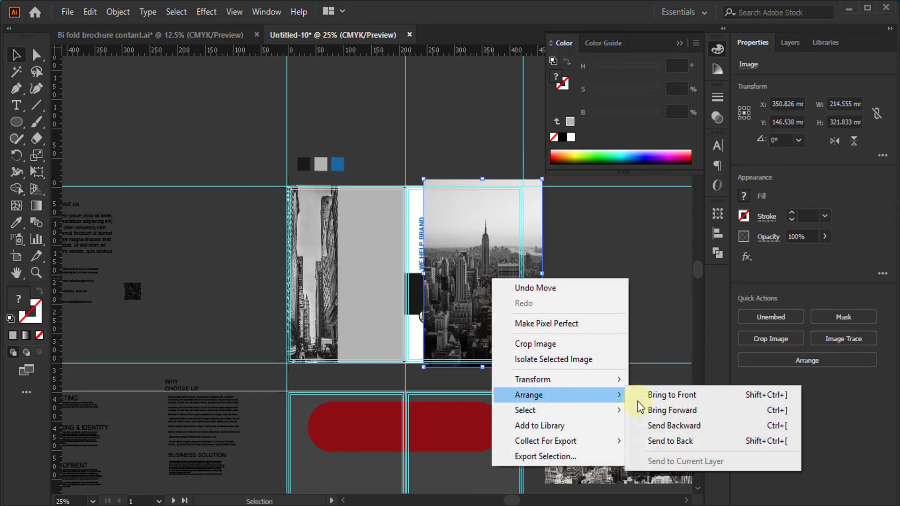
{"action": "left_click", "coordinate": [638, 438]}
Step: Clip the portrait skyline photo into the cover's red rectangle with a clipping mask
{"action": "right_click", "coordinate": [490, 253]}
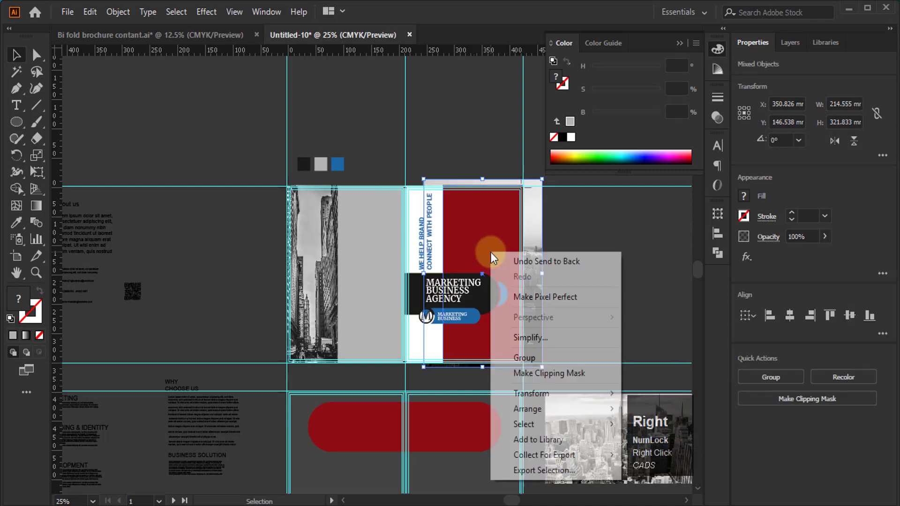
{"action": "left_click", "coordinate": [527, 373]}
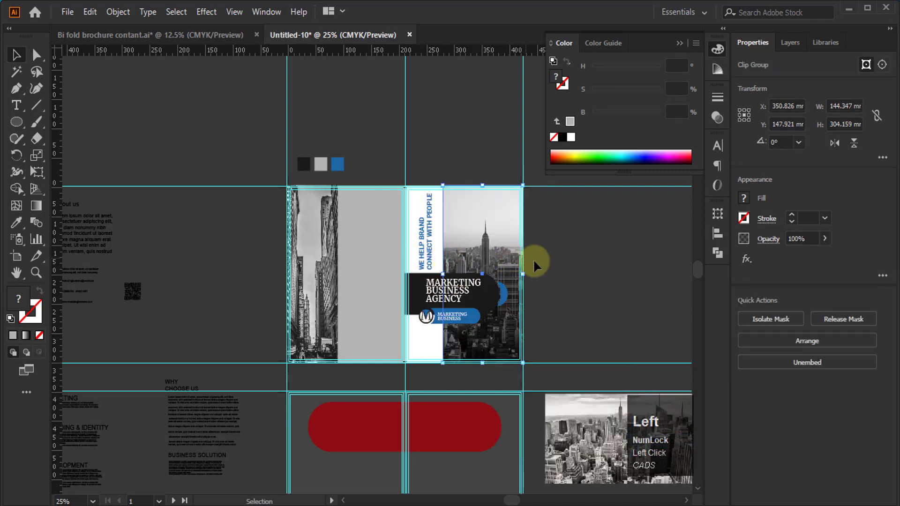
{"action": "left_click", "coordinate": [553, 258]}
Step: Move the landscape skyline photo over the inside spread's red rounded shape and stretch it to about 368 × 171 mm
{"action": "scroll", "coordinate": [332, 192], "scroll_direction": "down", "scroll_amount": 2}
{"action": "left_click_drag", "start_coordinate": [598, 413], "coordinate": [383, 394]}
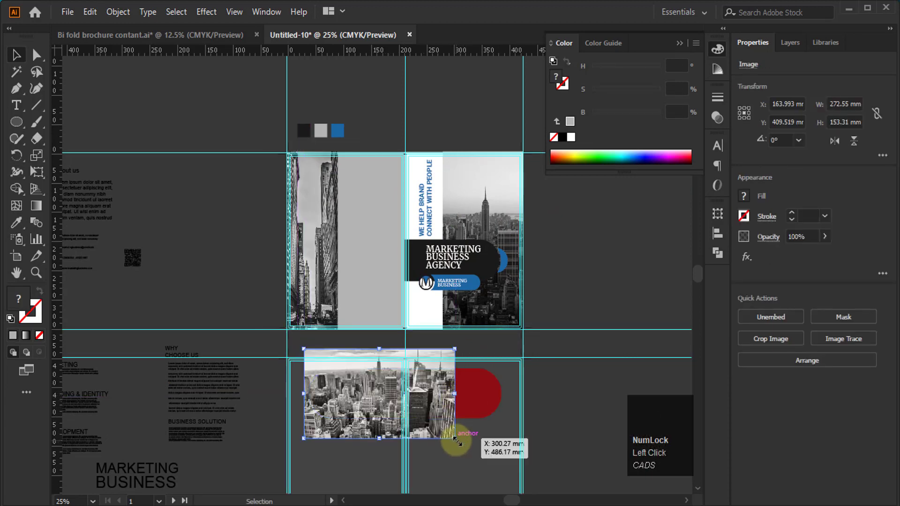
{"action": "left_click_drag", "start_coordinate": [455, 439], "coordinate": [505, 447]}
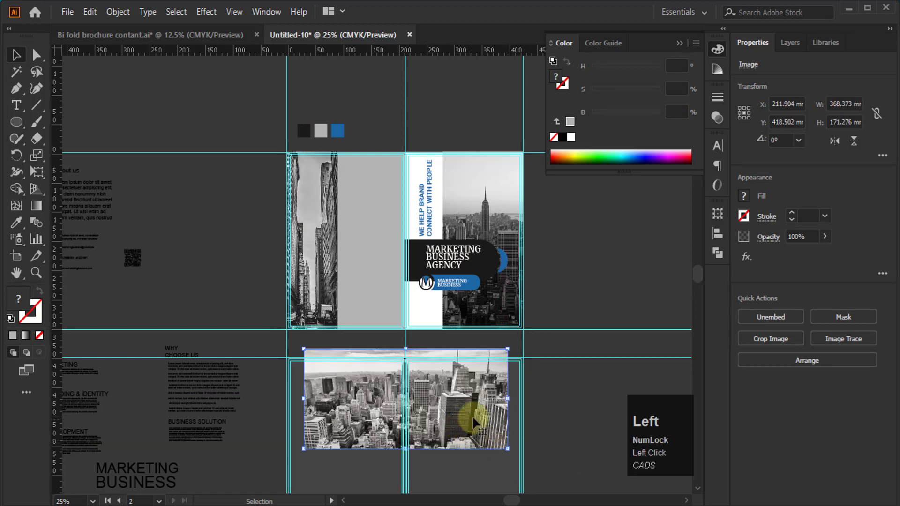
Step: Send the landscape skyline photo to the back and clip it into the inside spread's red rounded shape with a clipping mask
{"action": "right_click", "coordinate": [463, 393]}
{"action": "left_click", "coordinate": [516, 321]}
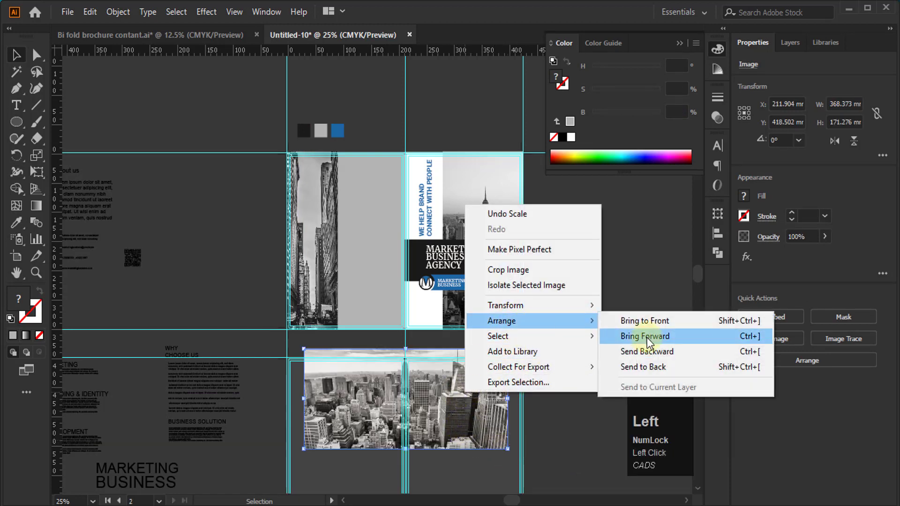
{"action": "left_click", "coordinate": [644, 366]}
{"action": "left_click", "coordinate": [431, 398], "text": "shift"}
{"action": "right_click", "coordinate": [443, 395]}
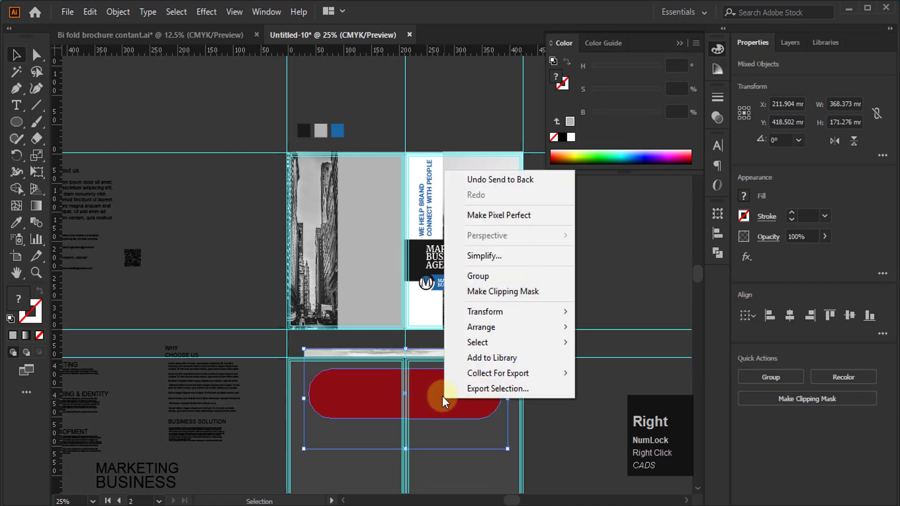
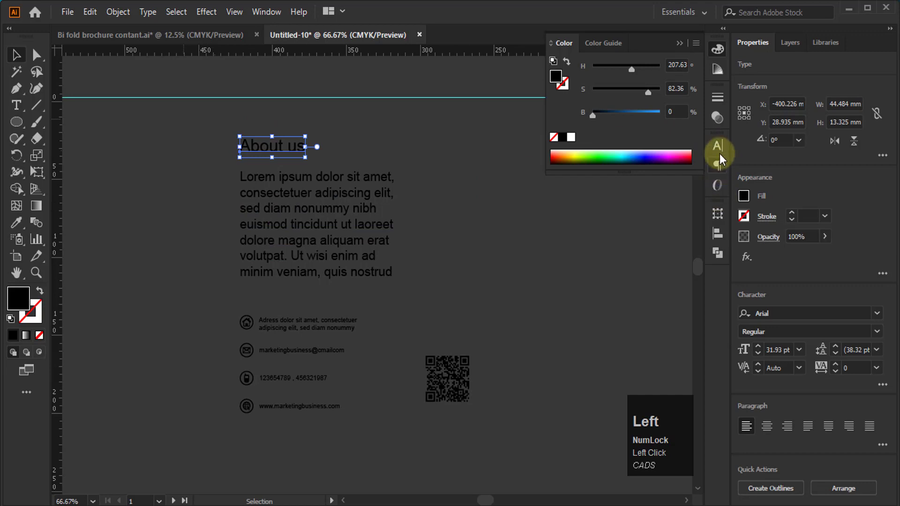
Step: Set the "About us" heading's font to Merriweather Bold
{"action": "left_click", "coordinate": [701, 165]}
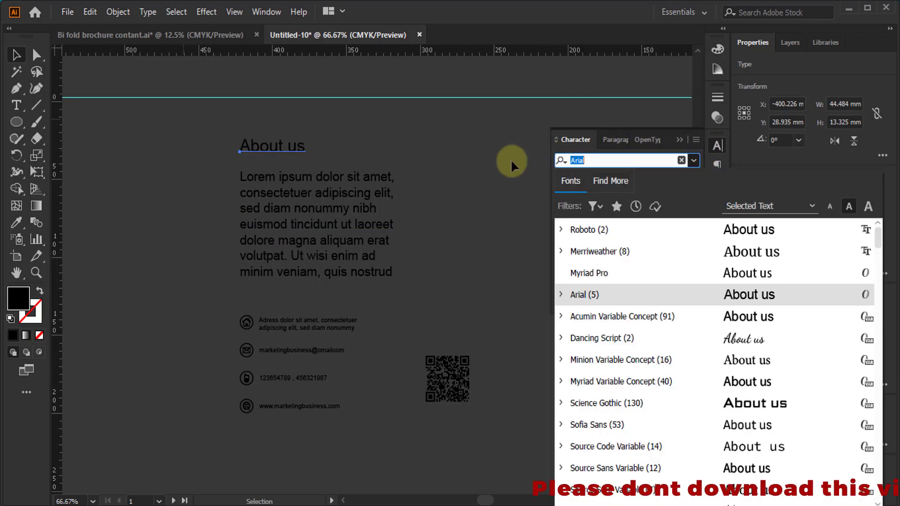
{"action": "left_click", "coordinate": [562, 253]}
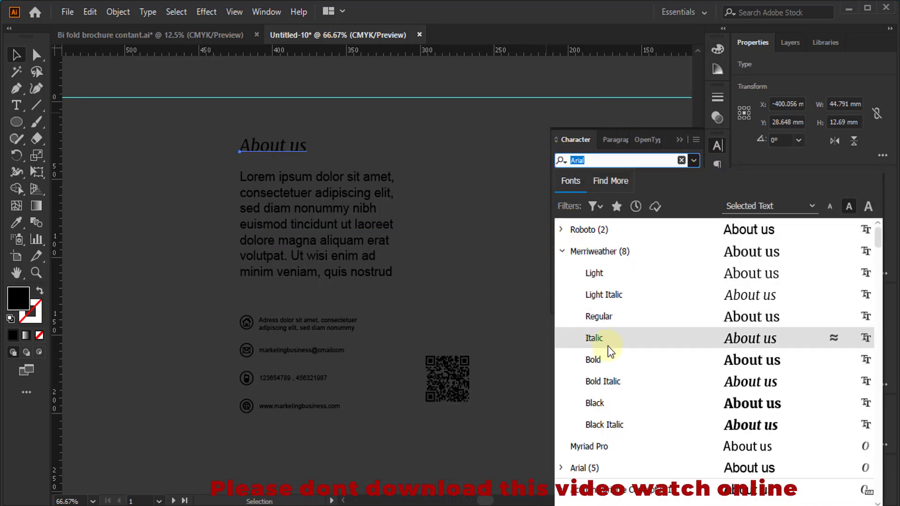
{"action": "left_click", "coordinate": [594, 361]}
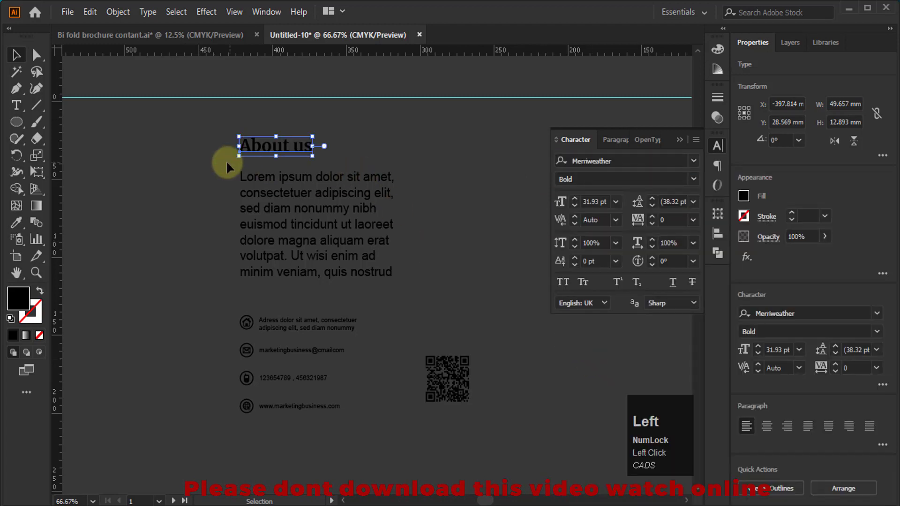
Step: Set the lorem ipsum paragraph below the "About us" heading to Roboto Bold and deselect it
{"action": "left_click", "coordinate": [409, 280]}
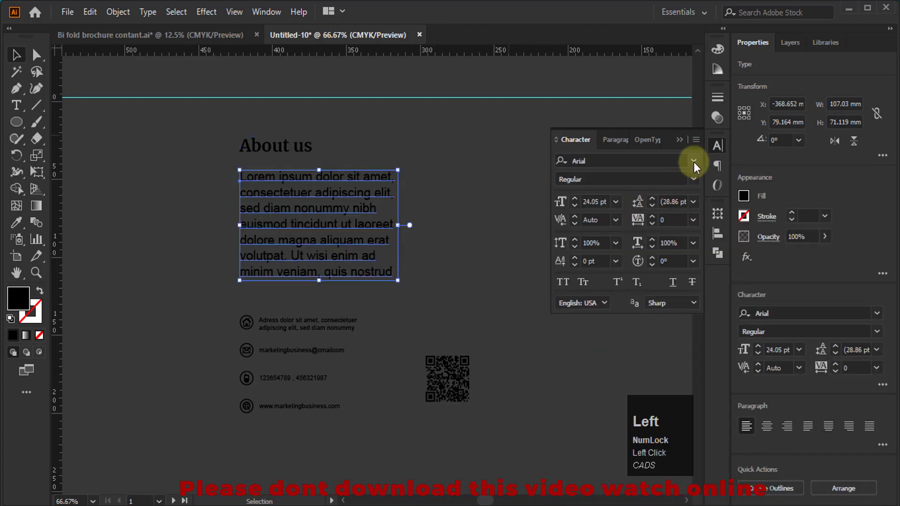
{"action": "left_click", "coordinate": [695, 165]}
{"action": "left_click", "coordinate": [562, 251]}
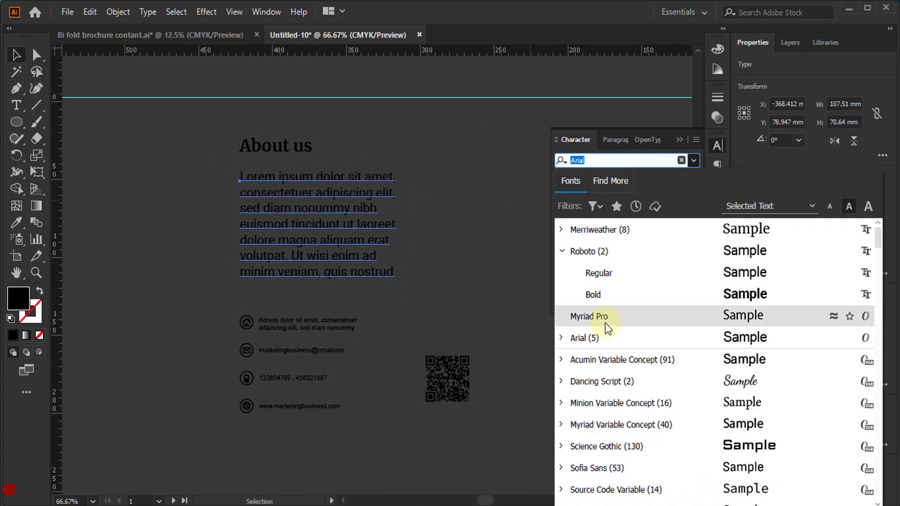
{"action": "left_click", "coordinate": [591, 296]}
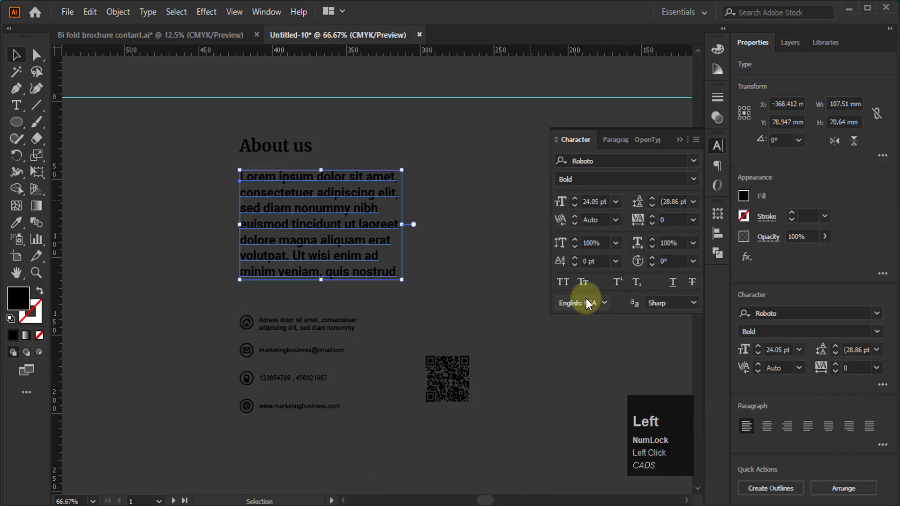
{"action": "left_click", "coordinate": [456, 249]}
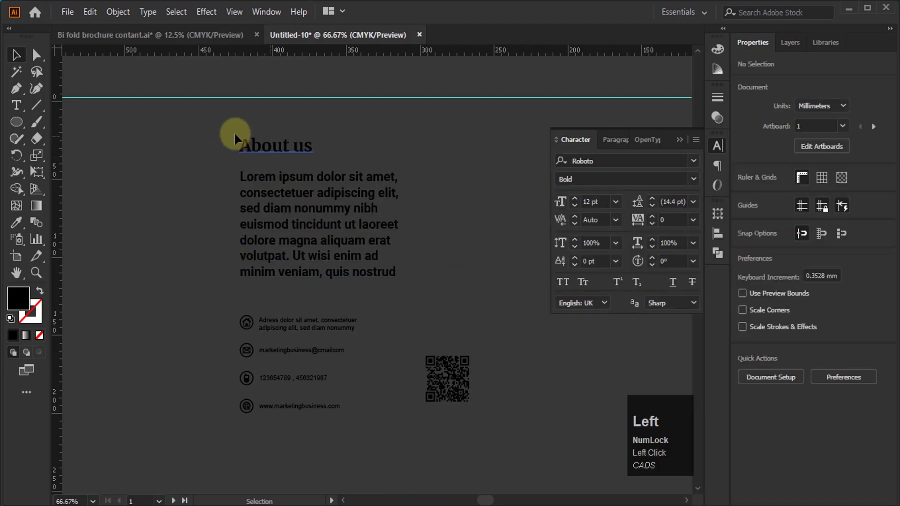
Step: Show the available shape drawing tools for adding a shape near the "About us" text
{"action": "scroll", "coordinate": [297, 144], "scroll_direction": "up", "scroll_amount": 2}
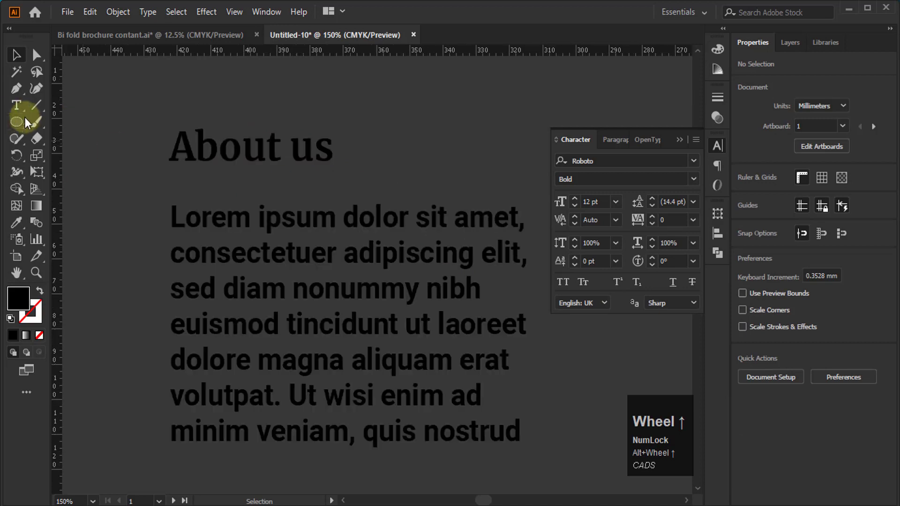
{"action": "left_click", "coordinate": [20, 122]}
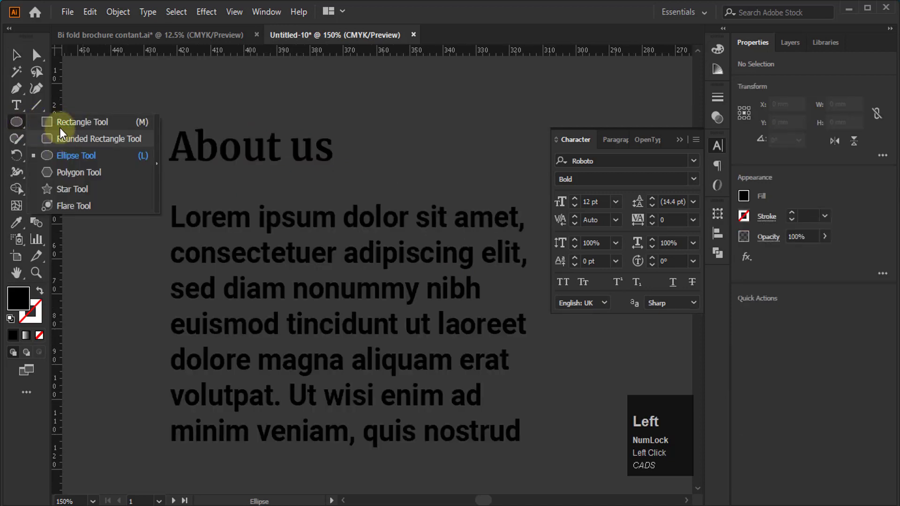
Step: Draw a black rectangle about 17.5 × 6.6 mm just after the "About us" heading
{"action": "key", "text": "m"}
{"action": "left_click_drag", "start_coordinate": [330, 141], "coordinate": [375, 164]}
{"action": "scroll", "coordinate": [356, 148], "scroll_direction": "up", "scroll_amount": 1}
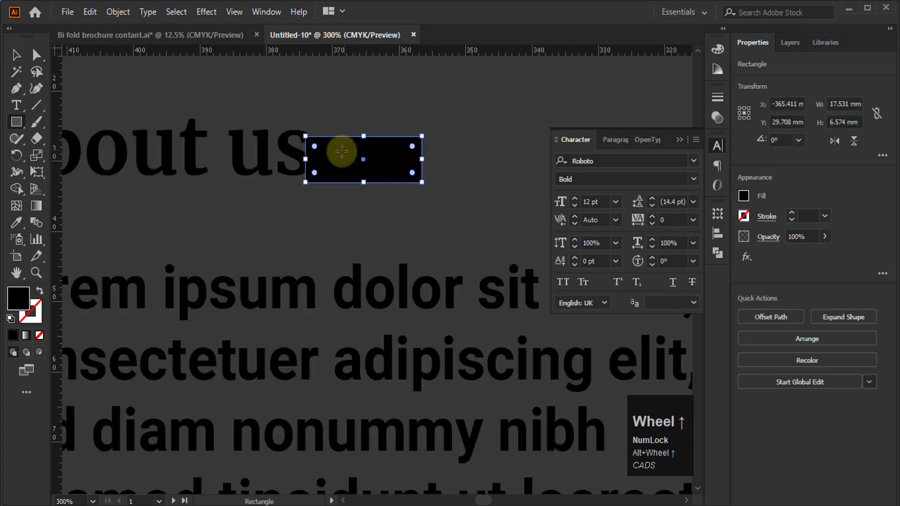
Step: Fully round the rectangle's two right-hand corners, keeping the left-hand corners square
{"action": "left_click", "coordinate": [36, 55]}
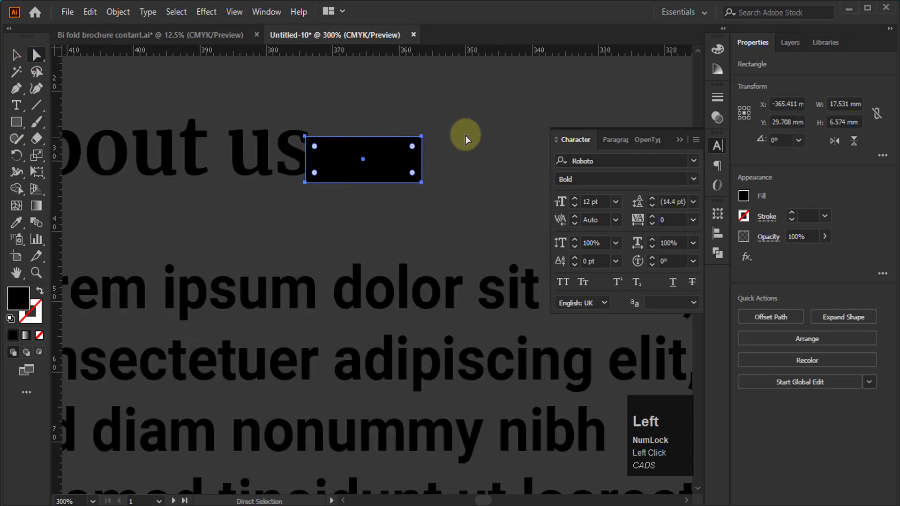
{"action": "left_click", "coordinate": [451, 127]}
{"action": "left_click_drag", "start_coordinate": [426, 188], "coordinate": [426, 188]}
{"action": "left_click_drag", "start_coordinate": [415, 148], "coordinate": [4, 150]}
Step: Narrow the rounded shape from its left side to a width of about 4.8 mm
{"action": "left_click", "coordinate": [17, 54]}
{"action": "left_click_drag", "start_coordinate": [305, 160], "coordinate": [379, 160]}
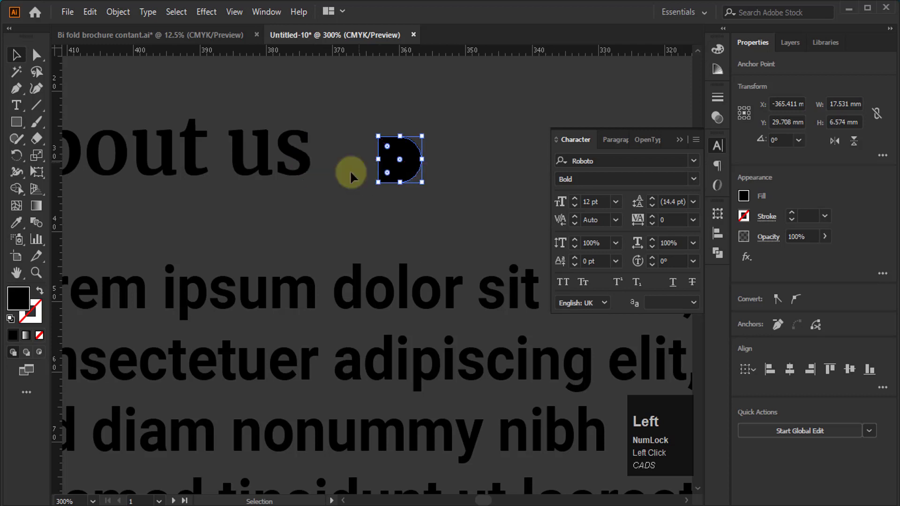
{"action": "left_click", "coordinate": [349, 171]}
{"action": "scroll", "coordinate": [291, 168], "scroll_direction": "down", "scroll_amount": 2}
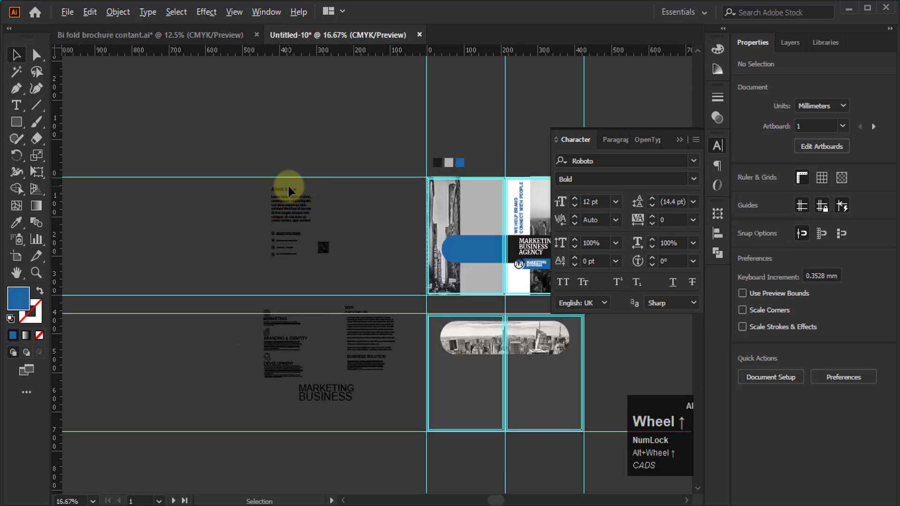
Step: Recolor the half-round shape blue by sampling the blue swatch square above the artboard
{"action": "scroll", "coordinate": [288, 185], "scroll_direction": "up", "scroll_amount": 4}
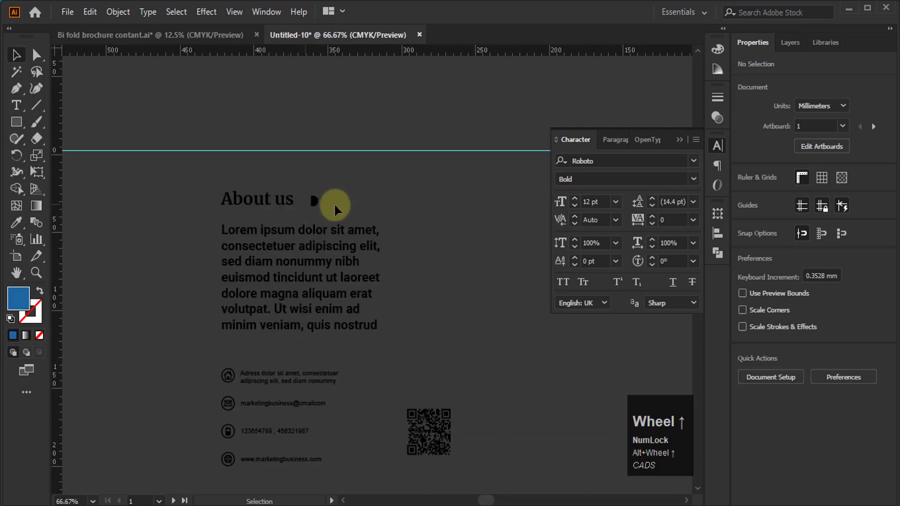
{"action": "left_click", "coordinate": [313, 202]}
{"action": "scroll", "coordinate": [206, 233], "scroll_direction": "down", "scroll_amount": 3}
{"action": "key", "text": "i"}
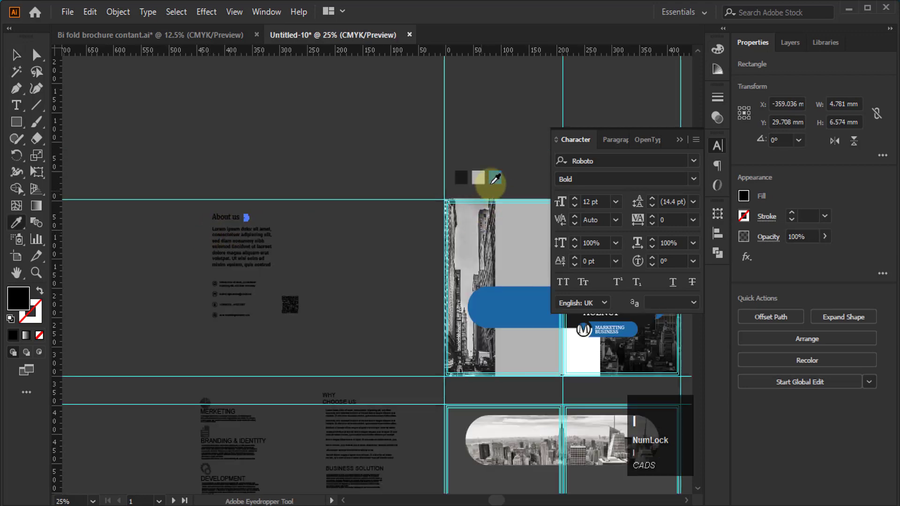
{"action": "left_click", "coordinate": [496, 177]}
{"action": "left_click", "coordinate": [17, 54]}
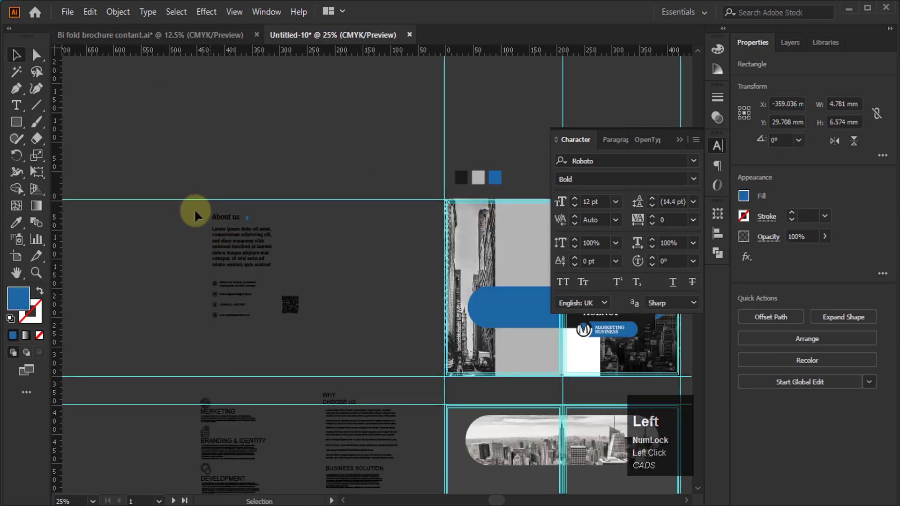
{"action": "left_click", "coordinate": [194, 212]}
Step: Move the blue half-round shape closer to the "About us" heading and place a copy of it left of the text block
{"action": "scroll", "coordinate": [195, 212], "scroll_direction": "up", "scroll_amount": 3}
{"action": "scroll", "coordinate": [282, 235], "scroll_direction": "up", "scroll_amount": 4}
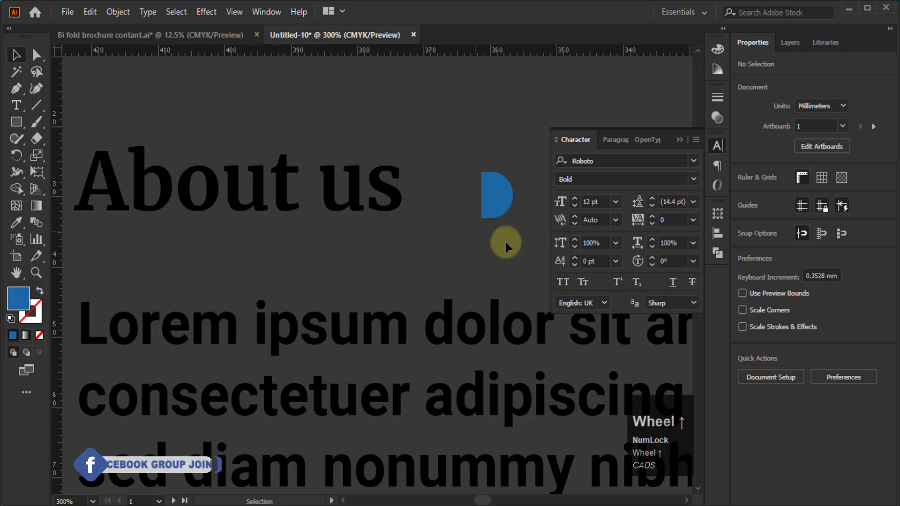
{"action": "mouse_move", "coordinate": [498, 196]}
{"action": "left_mouse_down"}
{"action": "mouse_move", "coordinate": [498, 185]}
{"action": "mouse_move", "coordinate": [484, 187]}
{"action": "left_mouse_up"}
{"action": "scroll", "coordinate": [236, 187], "scroll_direction": "down", "scroll_amount": 3}
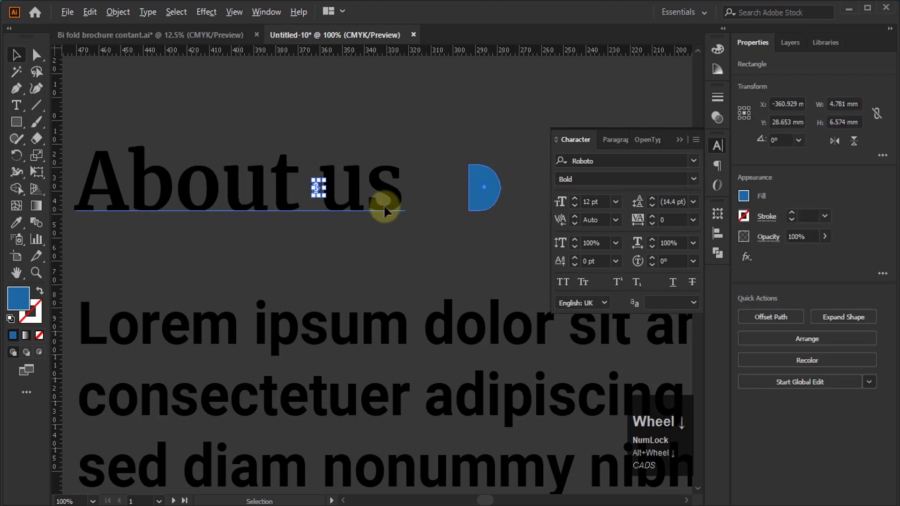
{"action": "left_click_drag", "start_coordinate": [320, 190], "coordinate": [111, 220]}
Step: Group the "About us" heading, paragraph and half-round shape, and move the group onto the grey panel above the blue band
{"action": "left_click", "coordinate": [174, 180]}
{"action": "mouse_move", "coordinate": [418, 402]}
{"action": "left_mouse_down"}
{"action": "mouse_move", "coordinate": [447, 406]}
{"action": "mouse_move", "coordinate": [426, 400]}
{"action": "left_mouse_up"}
{"action": "key", "text": "ctrl+g"}
{"action": "scroll", "coordinate": [59, 257], "scroll_direction": "down", "scroll_amount": 3}
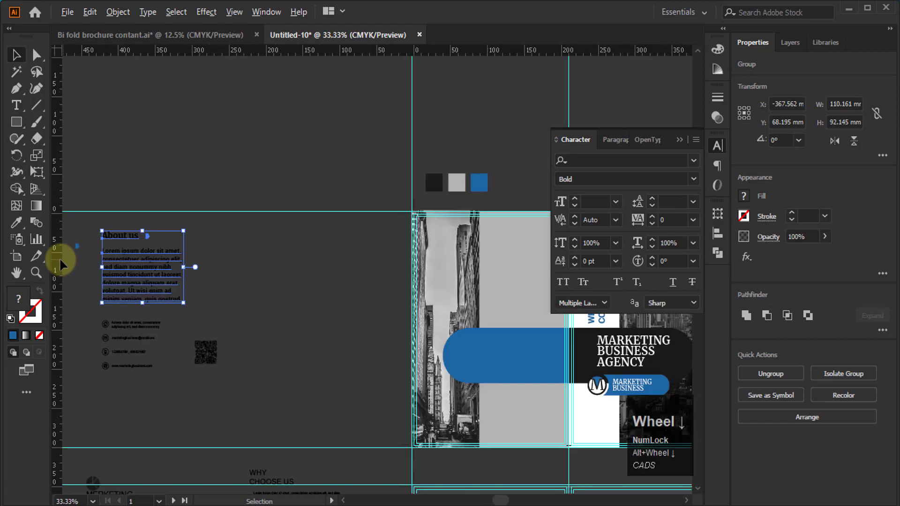
{"action": "left_click_drag", "start_coordinate": [120, 261], "coordinate": [248, 255]}
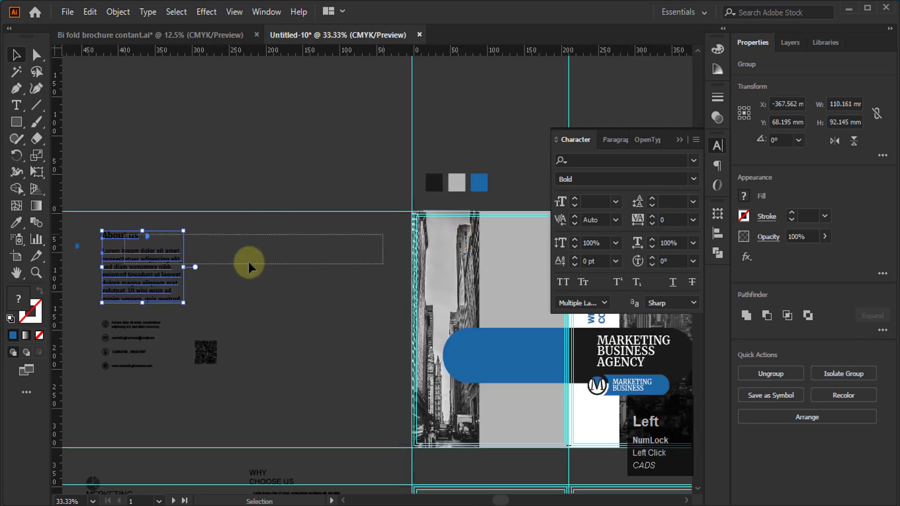
{"action": "left_click_drag", "start_coordinate": [578, 281], "coordinate": [341, 267]}
{"action": "left_click_drag", "start_coordinate": [513, 131], "coordinate": [283, 111]}
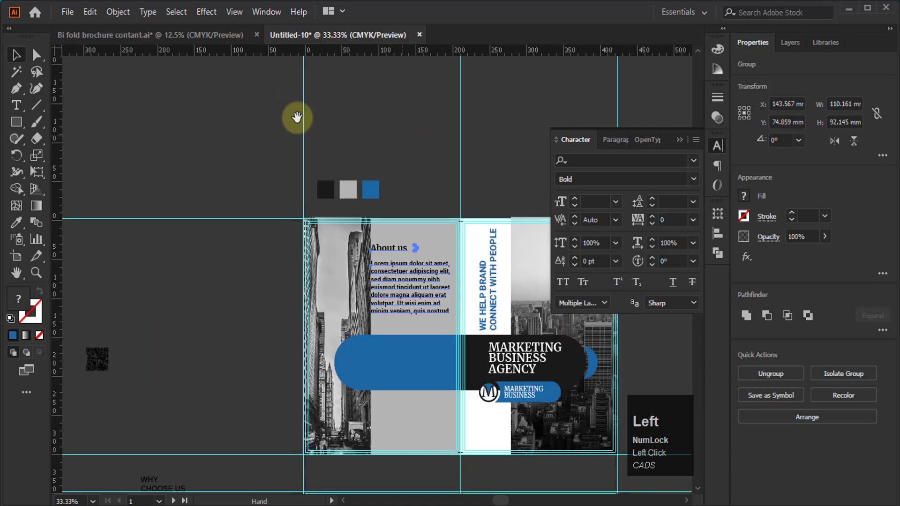
{"action": "left_click", "coordinate": [678, 140]}
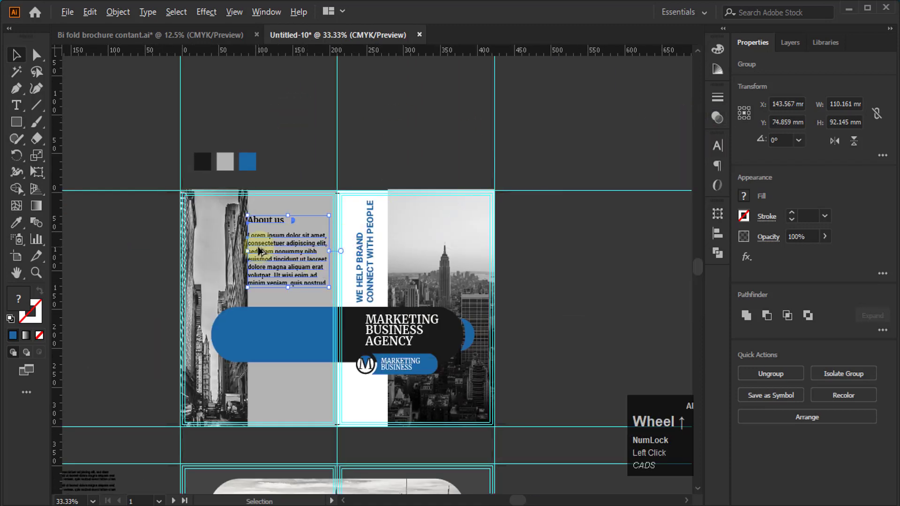
Step: Scale the "About us" group down proportionally to about 104.7 × 87.6 mm
{"action": "scroll", "coordinate": [275, 251], "scroll_direction": "up", "scroll_amount": 2}
{"action": "scroll", "coordinate": [275, 252], "scroll_direction": "up", "scroll_amount": 1}
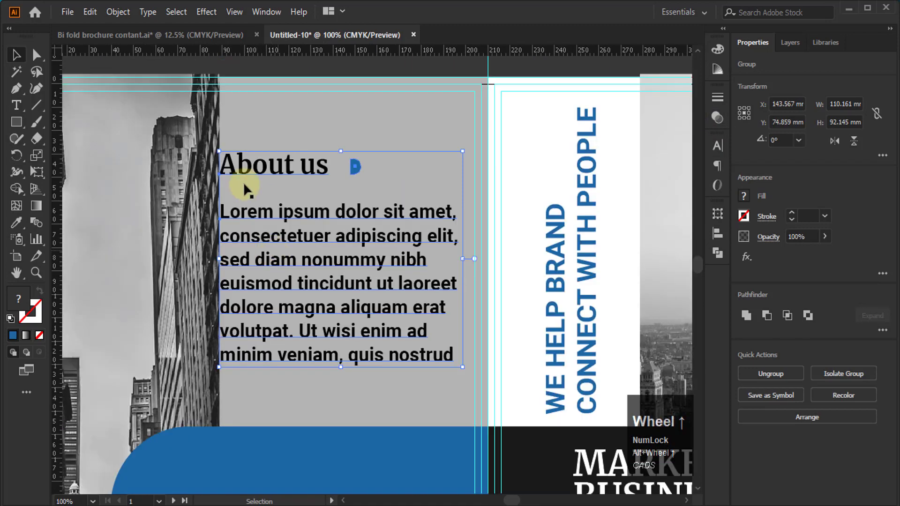
{"action": "left_click_drag", "start_coordinate": [219, 151], "coordinate": [231, 162]}
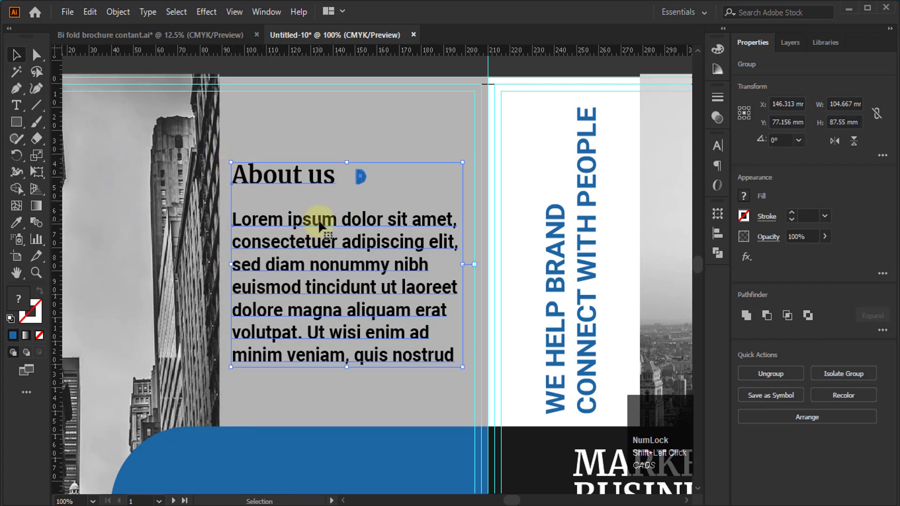
Step: Position the "About us" group inside the grey panel at about X 148.9 mm, Y 80.3 mm
{"action": "left_click_drag", "start_coordinate": [321, 221], "coordinate": [330, 233]}
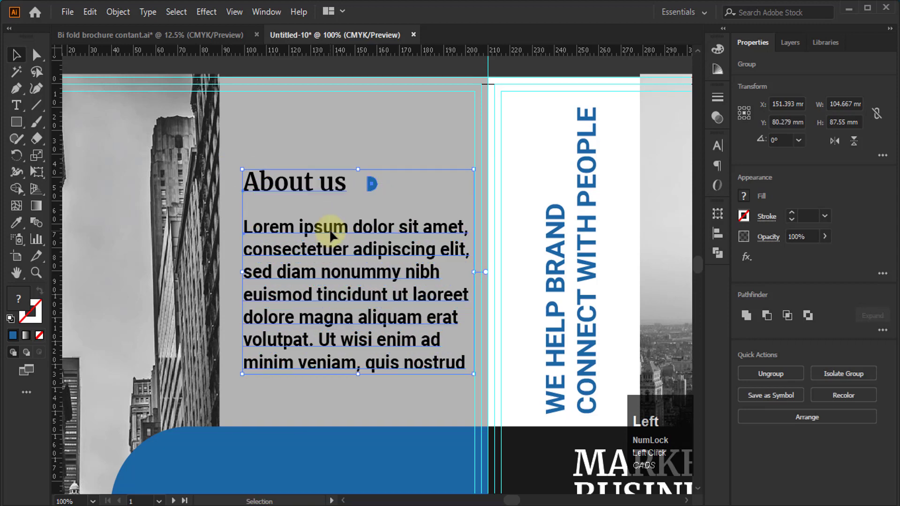
{"action": "key", "text": "Left"}
{"action": "key", "text": "Left"}
{"action": "key", "text": "Left"}
{"action": "key", "text": "Left"}
{"action": "key", "text": "Left"}
{"action": "key", "text": "Left"}
{"action": "key", "text": "Left"}
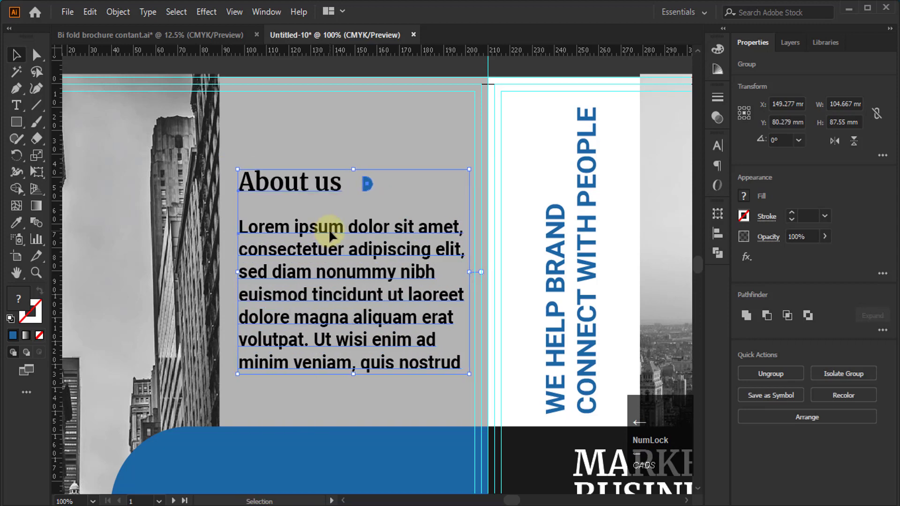
{"action": "left_click", "coordinate": [333, 64]}
Step: Ungroup the "About us" heading, paragraph and blue half-round shape
{"action": "scroll", "coordinate": [369, 220], "scroll_direction": "down", "scroll_amount": 1}
{"action": "scroll", "coordinate": [369, 226], "scroll_direction": "down", "scroll_amount": 1}
{"action": "scroll", "coordinate": [365, 217], "scroll_direction": "up", "scroll_amount": 3}
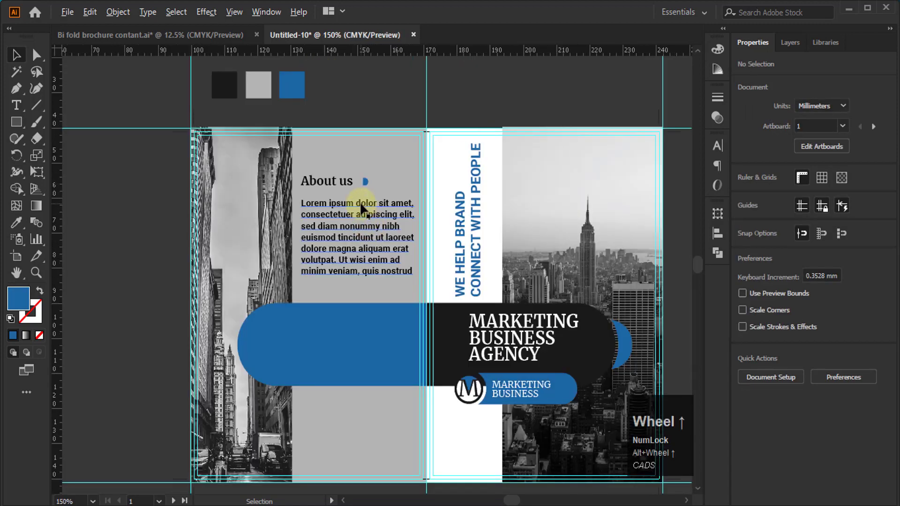
{"action": "left_click", "coordinate": [360, 207]}
{"action": "key", "text": "ctrl"}
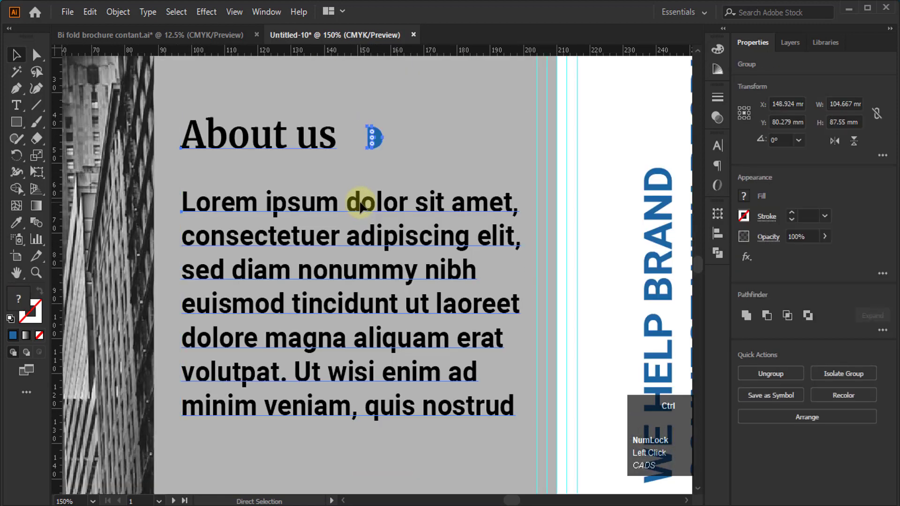
{"action": "key", "text": "ctrl+shift+g"}
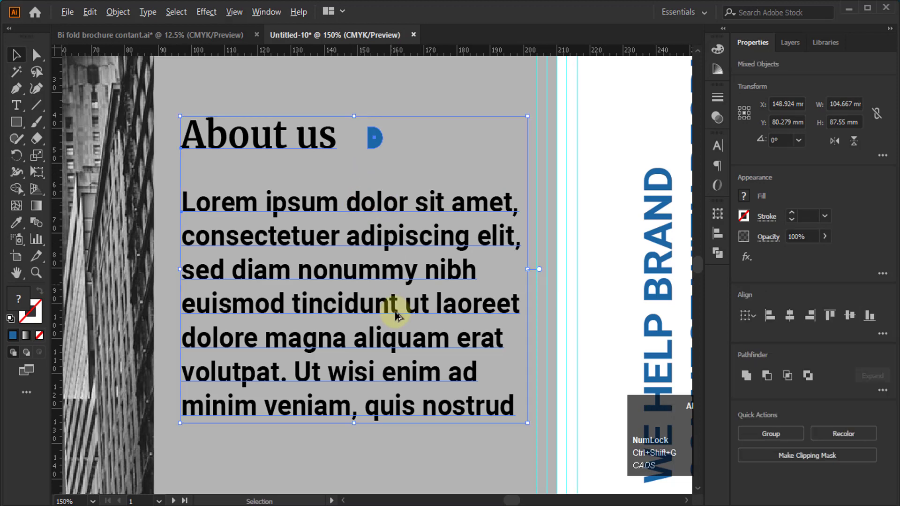
Step: Move the blue half-round shape closer to the end of the "About us" heading on the grey panel
{"action": "scroll", "coordinate": [393, 306], "scroll_direction": "down", "scroll_amount": 2}
{"action": "left_click", "coordinate": [344, 225]}
{"action": "scroll", "coordinate": [377, 212], "scroll_direction": "up", "scroll_amount": 3}
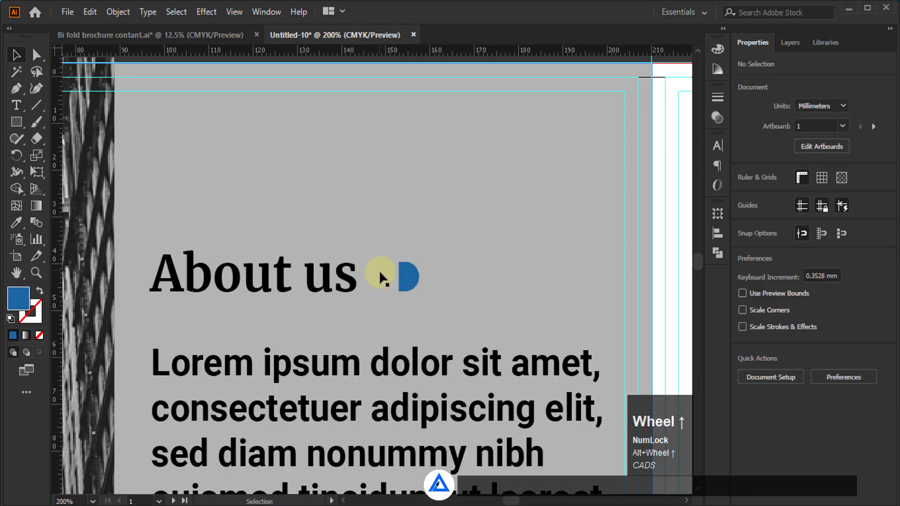
{"action": "left_click_drag", "start_coordinate": [404, 277], "coordinate": [331, 260]}
{"action": "scroll", "coordinate": [332, 220], "scroll_direction": "down", "scroll_amount": 4}
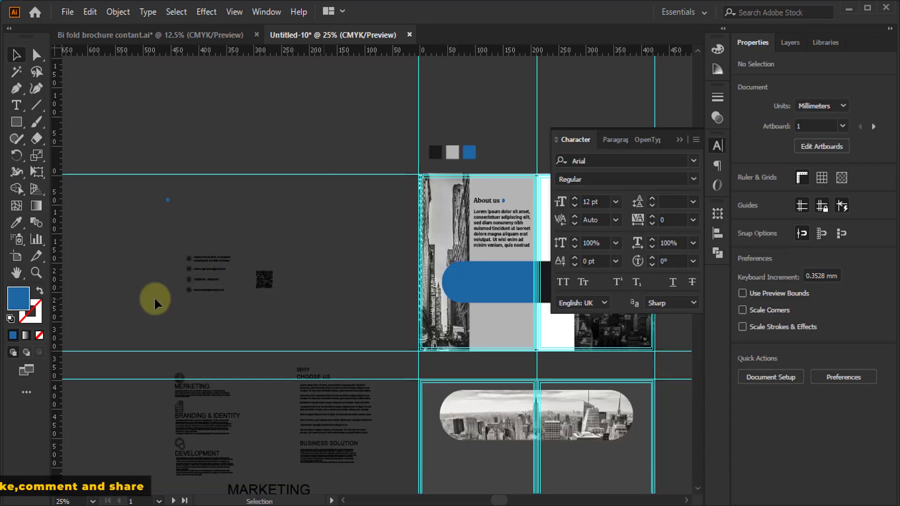
Step: Ungroup the four contact icons beside the address, e-mail, phone and website lines
{"action": "scroll", "coordinate": [166, 290], "scroll_direction": "up", "scroll_amount": 3}
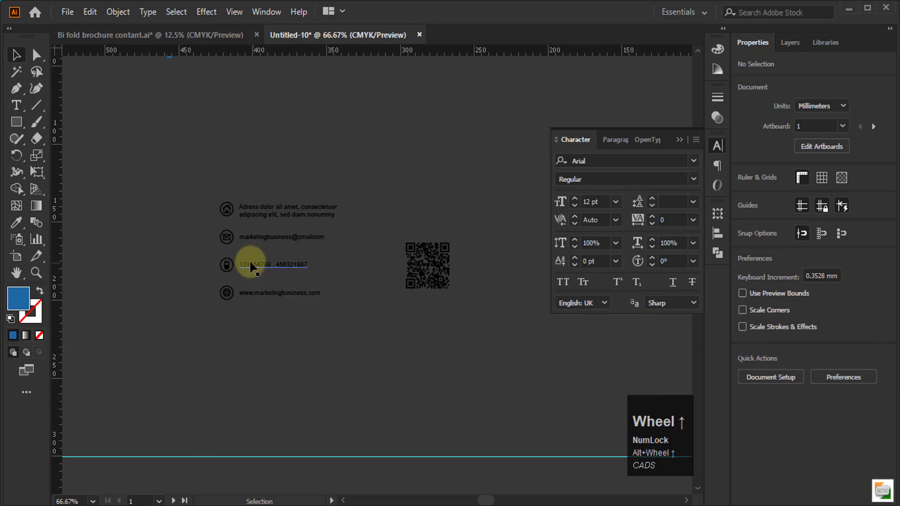
{"action": "scroll", "coordinate": [222, 240], "scroll_direction": "up", "scroll_amount": 1}
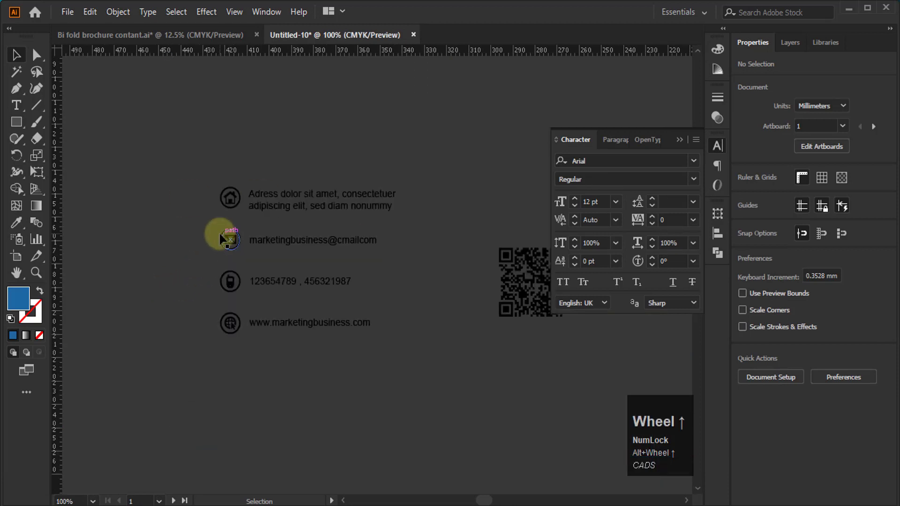
{"action": "scroll", "coordinate": [177, 212], "scroll_direction": "up", "scroll_amount": 1}
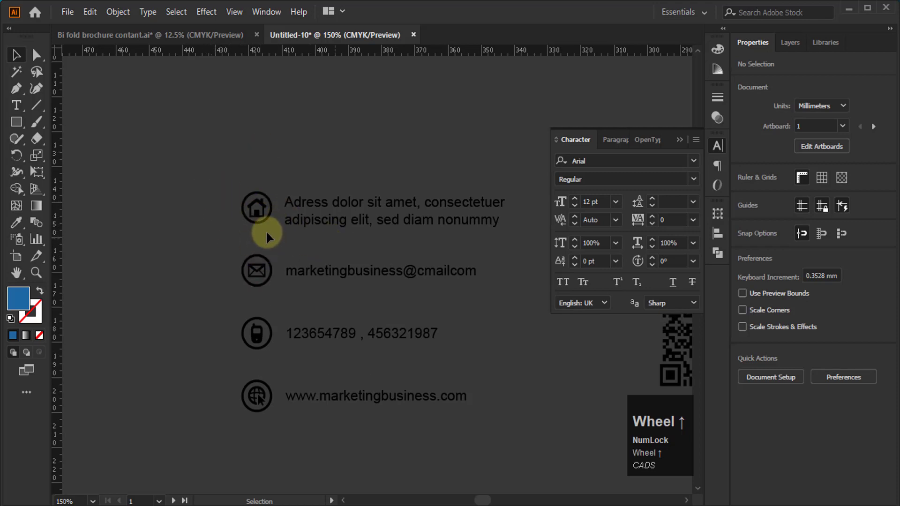
{"action": "left_click_drag", "start_coordinate": [213, 182], "coordinate": [260, 412]}
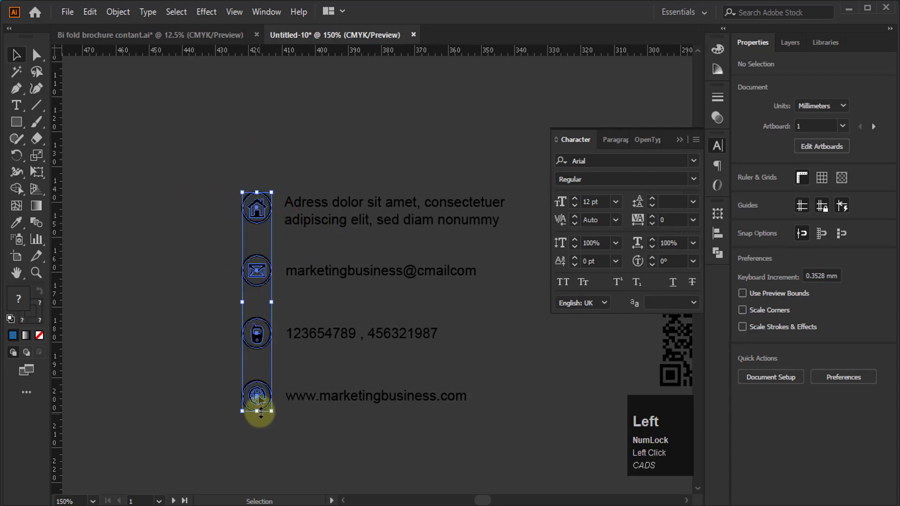
{"action": "key", "text": "shift+g"}
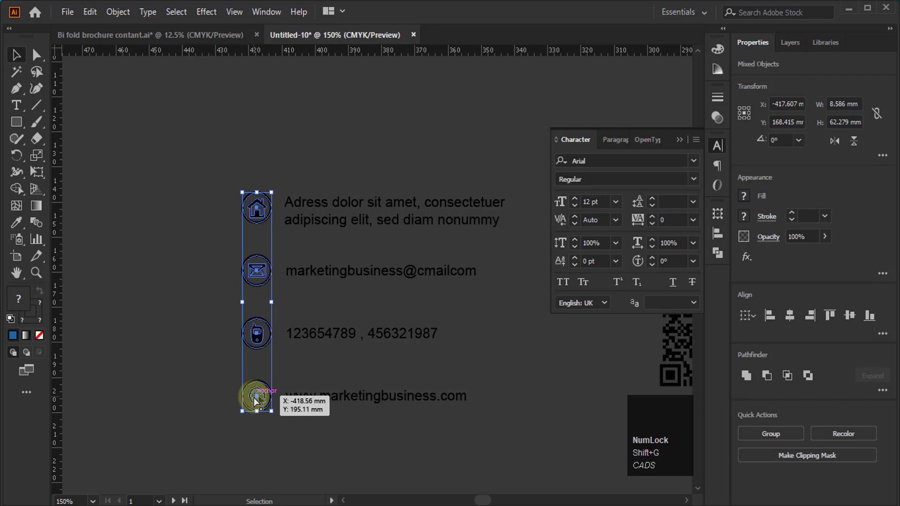
{"action": "left_click", "coordinate": [182, 309]}
Step: Select the four circles around the contact icons and convert their strokes to outlined shapes
{"action": "left_click_drag", "start_coordinate": [226, 190], "coordinate": [235, 362]}
{"action": "left_click_drag", "start_coordinate": [243, 418], "coordinate": [244, 419]}
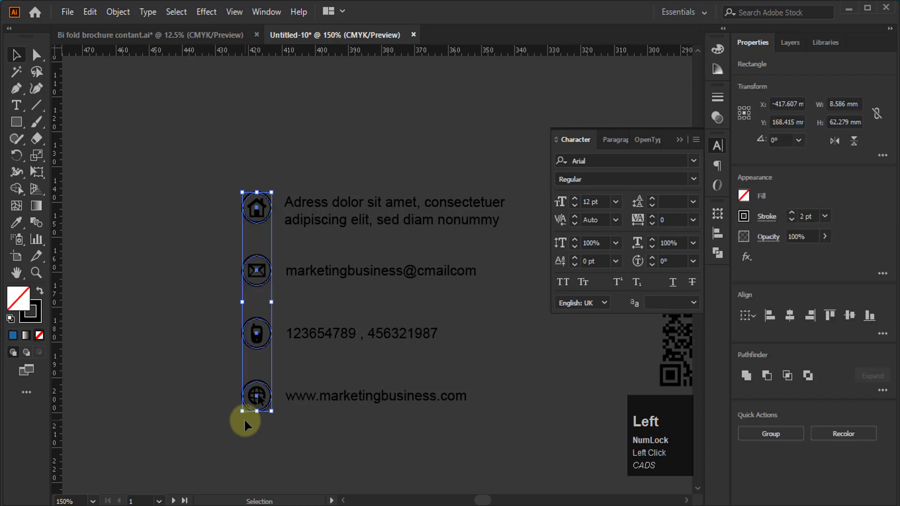
{"action": "left_click", "coordinate": [117, 11]}
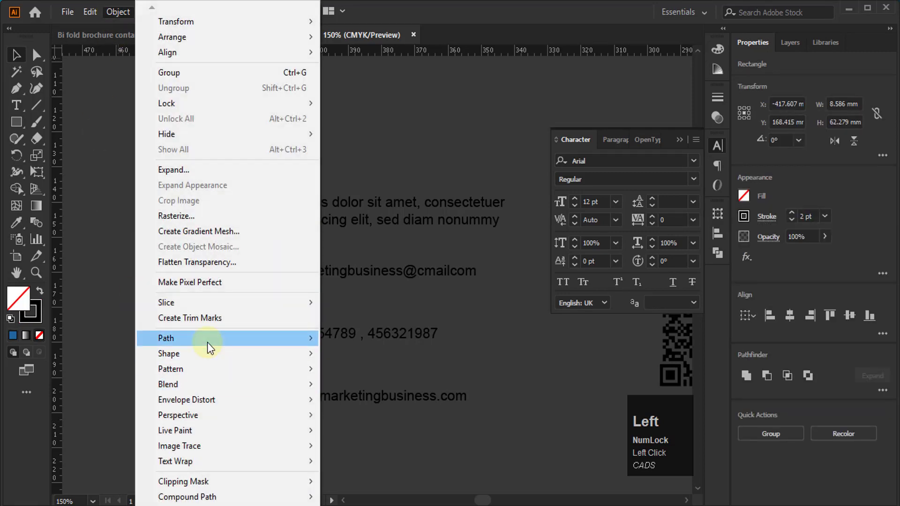
{"action": "mouse_move", "coordinate": [211, 338]}
{"action": "left_click", "coordinate": [379, 374]}
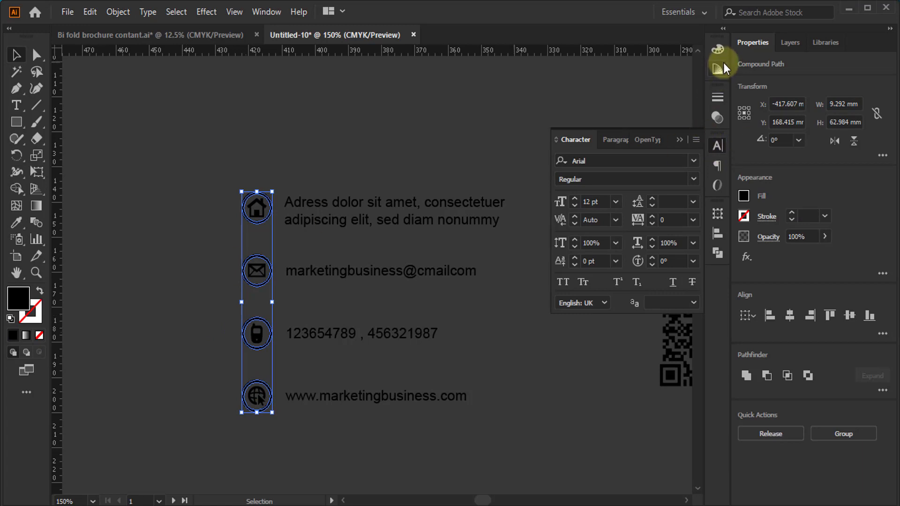
Step: Fill the four outlined contact icon rings with white
{"action": "left_click", "coordinate": [718, 49]}
{"action": "left_click", "coordinate": [571, 137]}
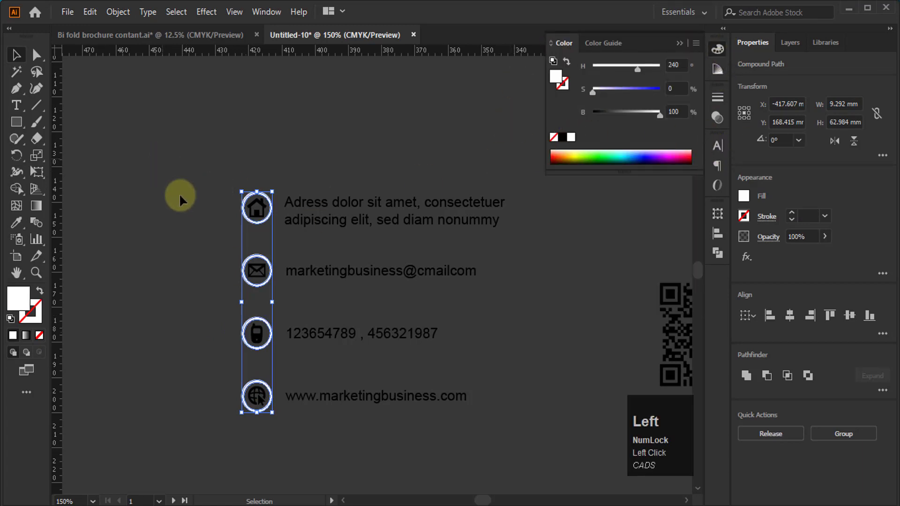
{"action": "left_click", "coordinate": [217, 297]}
Step: Select the house, envelope, phone and globe symbols inside the rings and fill them with white
{"action": "scroll", "coordinate": [217, 297], "scroll_direction": "up", "scroll_amount": 2}
{"action": "left_click", "coordinate": [305, 136]}
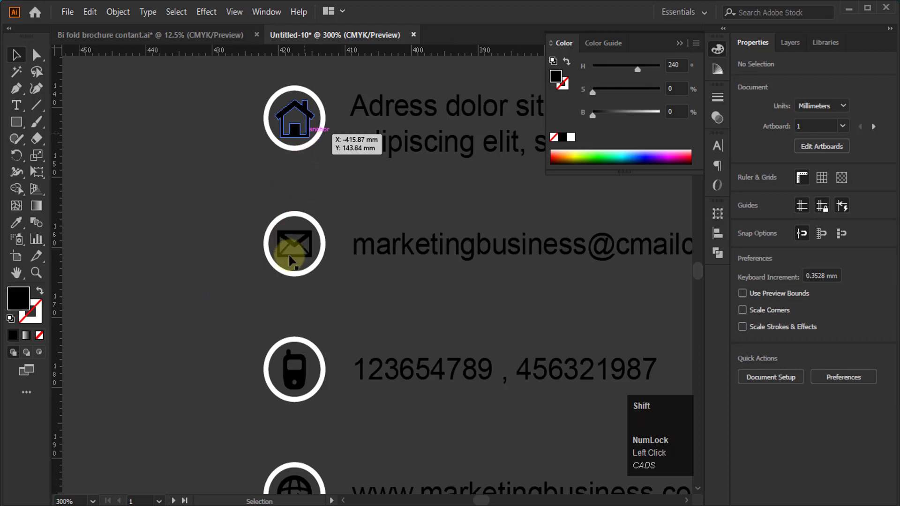
{"action": "left_click", "coordinate": [292, 245], "text": "shift"}
{"action": "left_click", "coordinate": [287, 367], "text": "shift"}
{"action": "scroll", "coordinate": [264, 217], "scroll_direction": "down", "scroll_amount": 1}
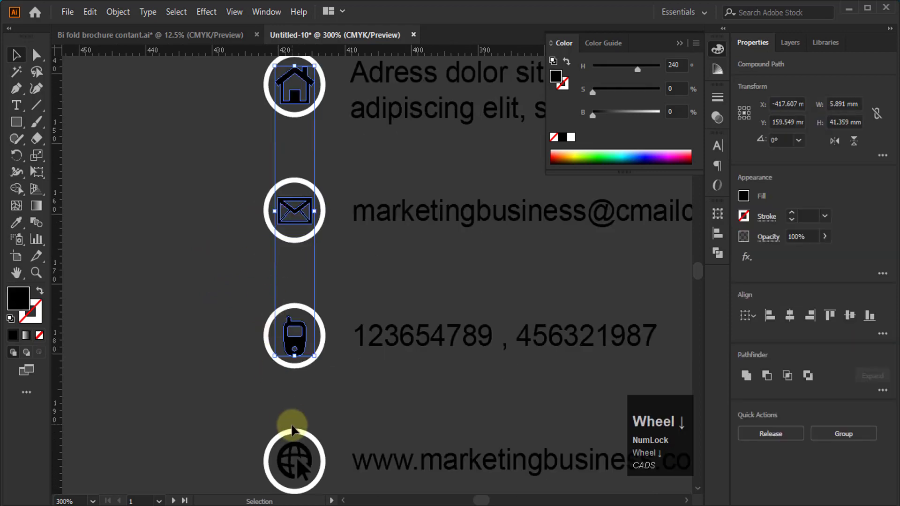
{"action": "left_click", "coordinate": [297, 458], "text": "shift"}
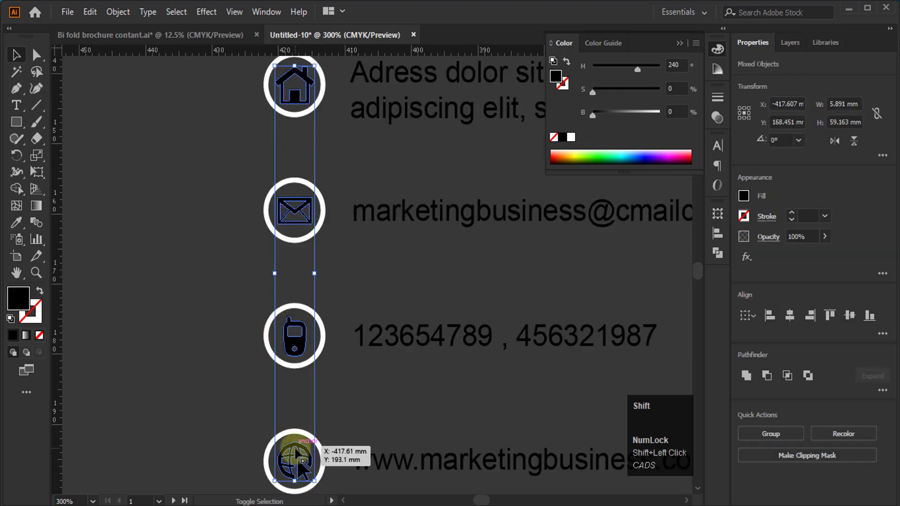
{"action": "left_click", "coordinate": [572, 137]}
{"action": "scroll", "coordinate": [226, 270], "scroll_direction": "down", "scroll_amount": 3}
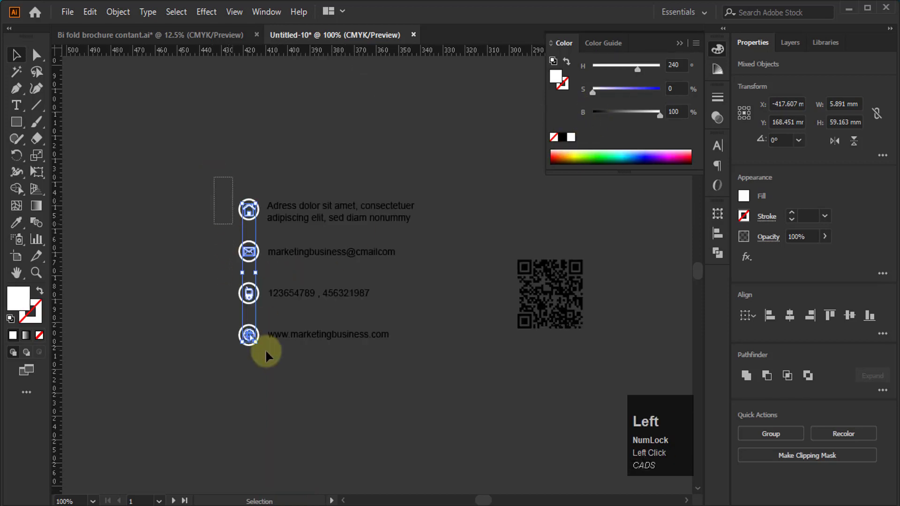
Step: Group the four contact icons and set the font of the four contact text lines to Roboto Regular
{"action": "left_click_drag", "start_coordinate": [259, 358], "coordinate": [260, 359]}
{"action": "key", "text": "ctrl+g"}
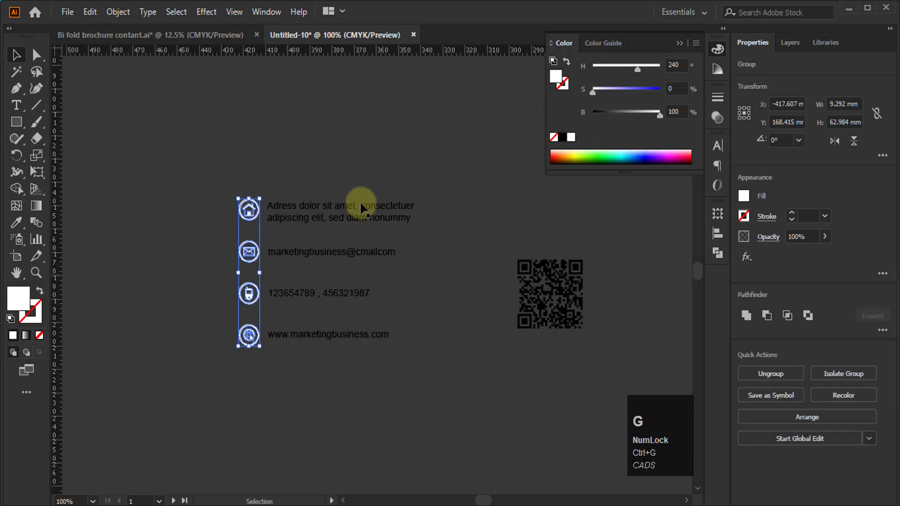
{"action": "left_click_drag", "start_coordinate": [297, 169], "coordinate": [421, 387]}
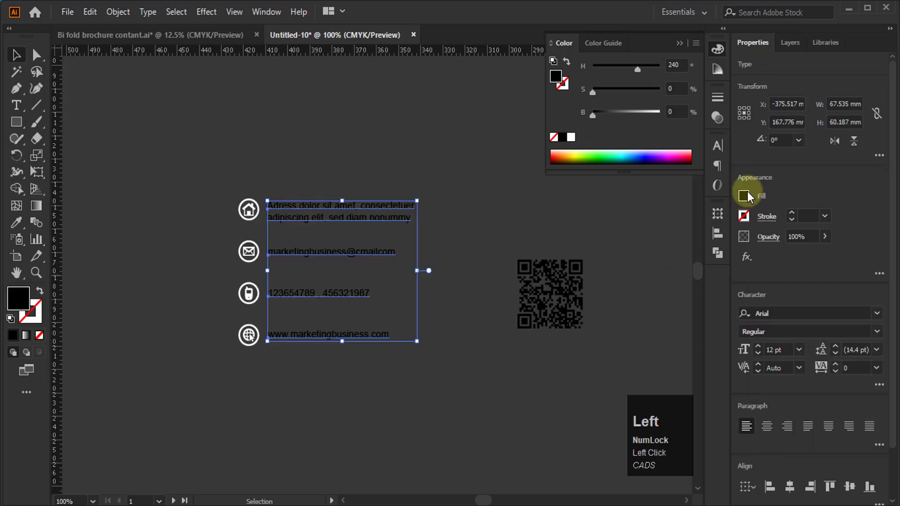
{"action": "left_click", "coordinate": [717, 146]}
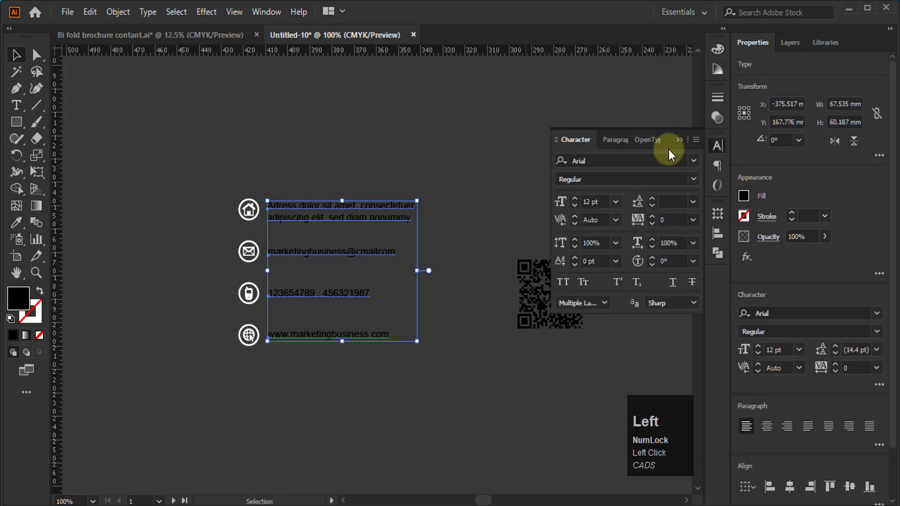
{"action": "left_click", "coordinate": [695, 162]}
{"action": "left_click", "coordinate": [561, 229]}
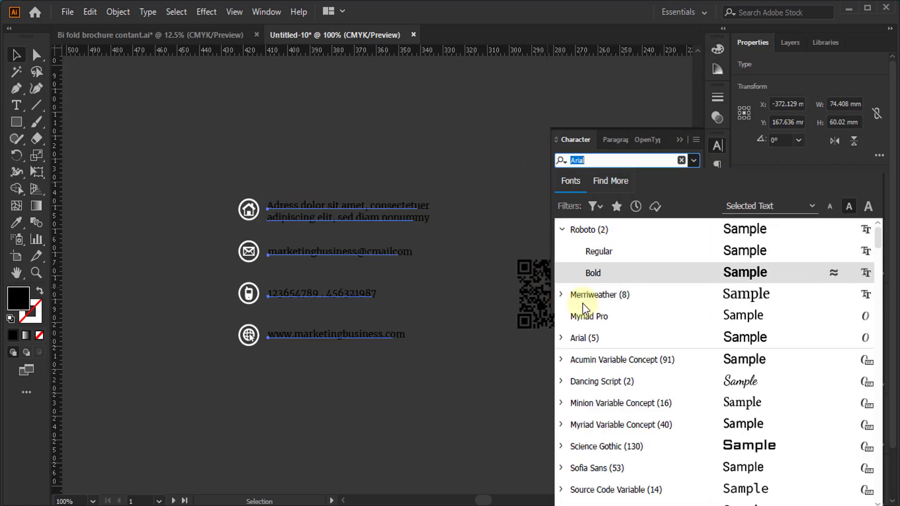
{"action": "left_click", "coordinate": [605, 255]}
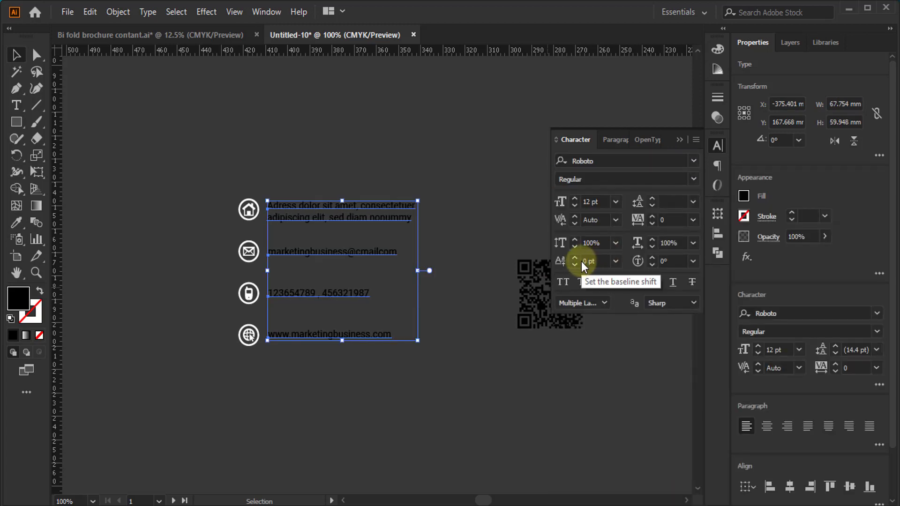
Step: Group the contact icons with their text lines and move the group onto the blue rounded shape of the back cover
{"action": "scroll", "coordinate": [207, 270], "scroll_direction": "down", "scroll_amount": 2}
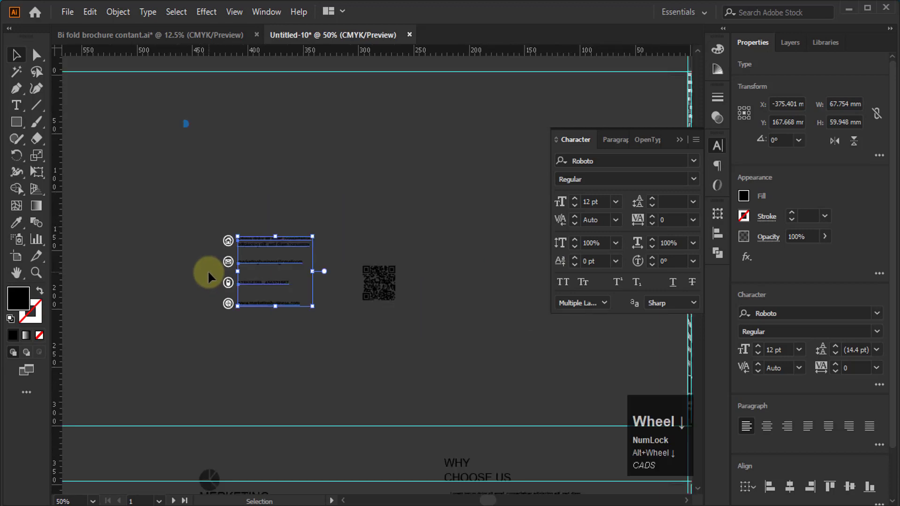
{"action": "scroll", "coordinate": [238, 266], "scroll_direction": "up", "scroll_amount": 1}
{"action": "scroll", "coordinate": [287, 255], "scroll_direction": "down", "scroll_amount": 2}
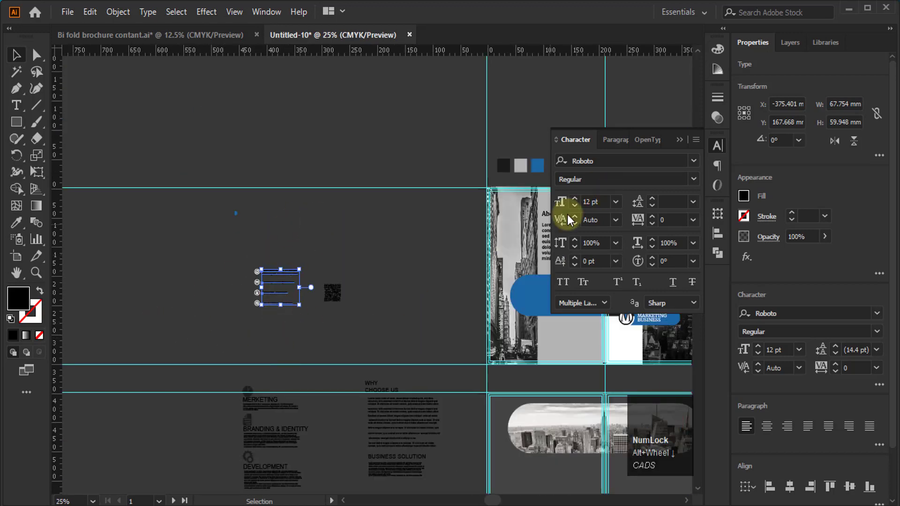
{"action": "left_click", "coordinate": [718, 49]}
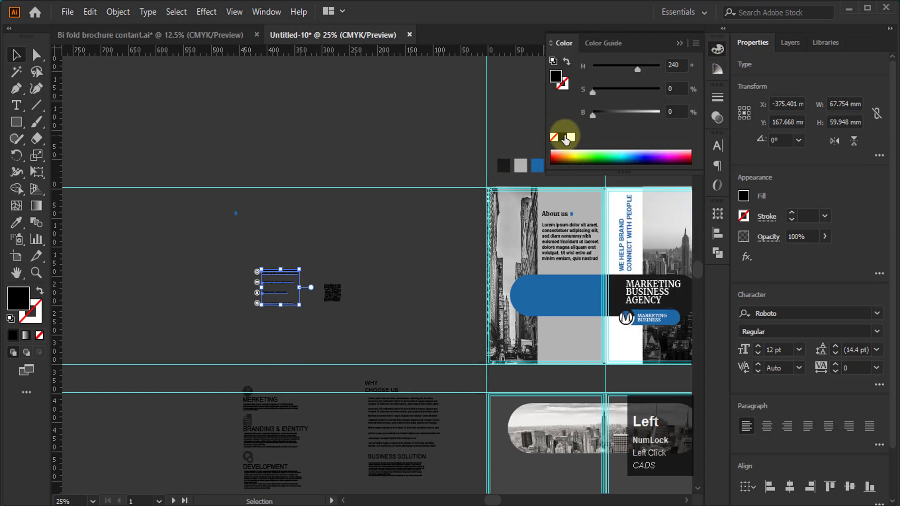
{"action": "left_click", "coordinate": [309, 242]}
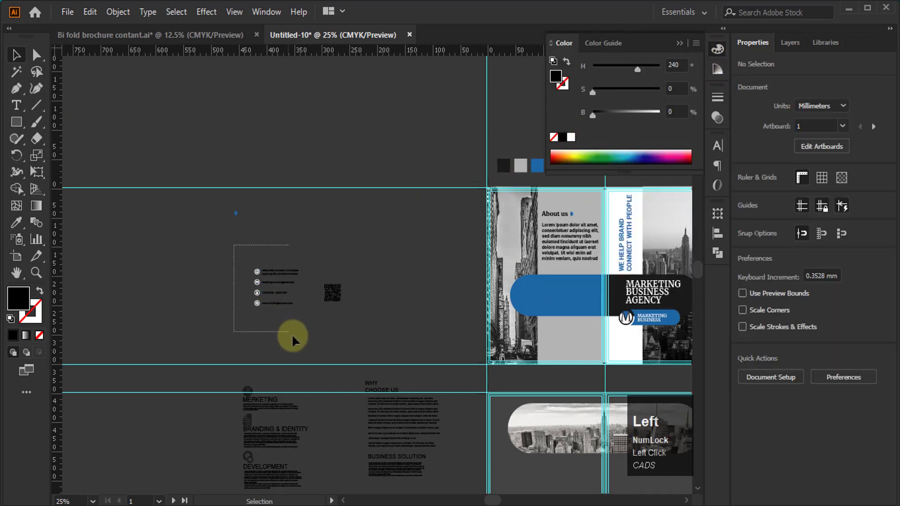
{"action": "left_click_drag", "start_coordinate": [304, 345], "coordinate": [304, 346]}
{"action": "key", "text": "ctrl+g"}
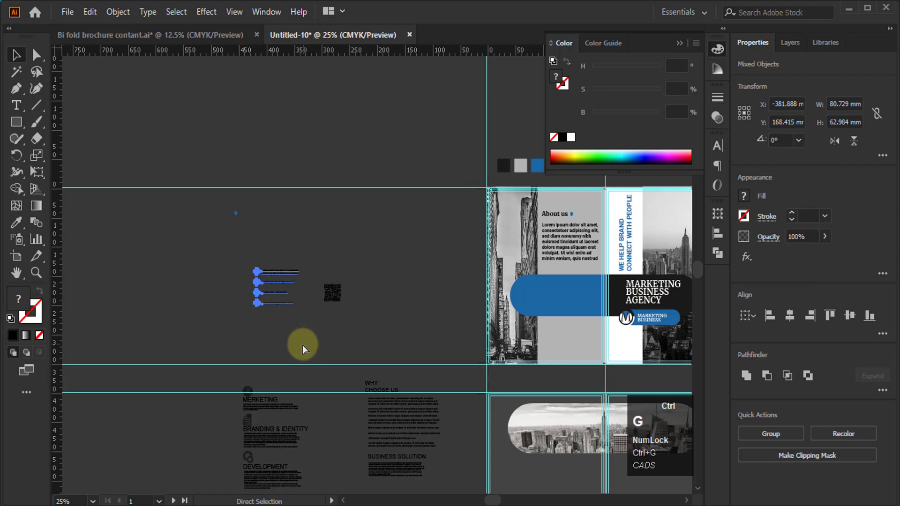
{"action": "left_click_drag", "start_coordinate": [280, 298], "coordinate": [599, 308]}
{"action": "scroll", "coordinate": [589, 297], "scroll_direction": "up", "scroll_amount": 3}
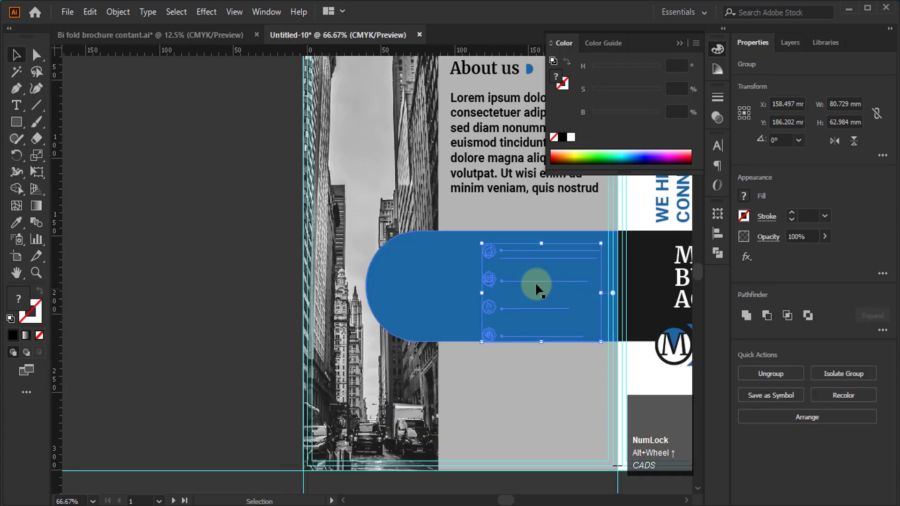
Step: Bring the contact details group to the front and reposition it inside the blue rounded shape
{"action": "right_click", "coordinate": [523, 254]}
{"action": "left_click", "coordinate": [590, 212]}
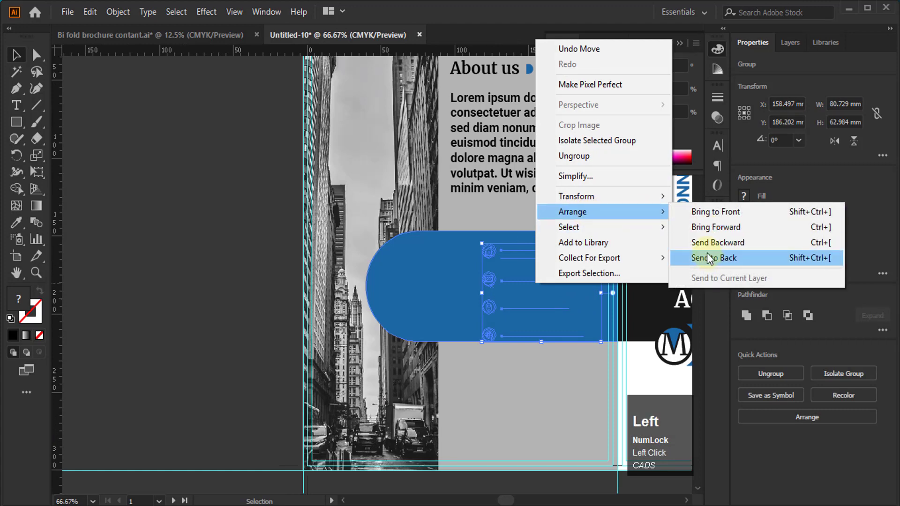
{"action": "left_click", "coordinate": [719, 214]}
{"action": "scroll", "coordinate": [576, 288], "scroll_direction": "up", "scroll_amount": 2}
{"action": "scroll", "coordinate": [576, 288], "scroll_direction": "up", "scroll_amount": 2}
{"action": "scroll", "coordinate": [494, 297], "scroll_direction": "down", "scroll_amount": 2}
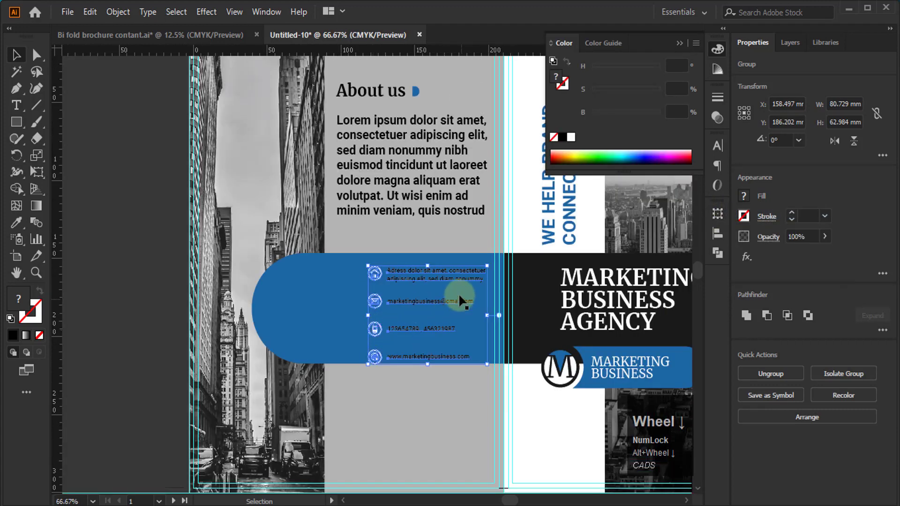
{"action": "scroll", "coordinate": [457, 293], "scroll_direction": "up", "scroll_amount": 1}
{"action": "left_click_drag", "start_coordinate": [406, 303], "coordinate": [391, 300]}
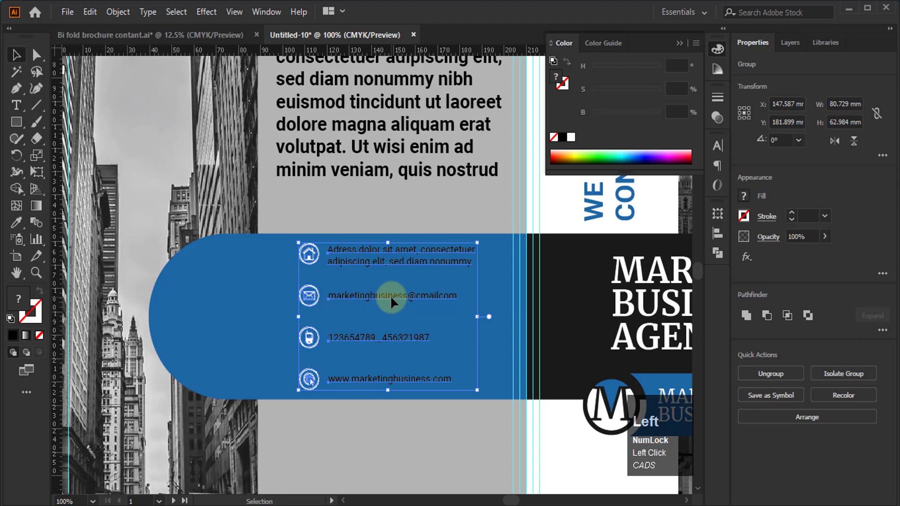
{"action": "scroll", "coordinate": [415, 265], "scroll_direction": "up", "scroll_amount": 1}
{"action": "left_click", "coordinate": [186, 234]}
Step: Move the QR code on the pasteboard closer to the back cover
{"action": "scroll", "coordinate": [423, 308], "scroll_direction": "up", "scroll_amount": 1}
{"action": "scroll", "coordinate": [423, 309], "scroll_direction": "up", "scroll_amount": 2}
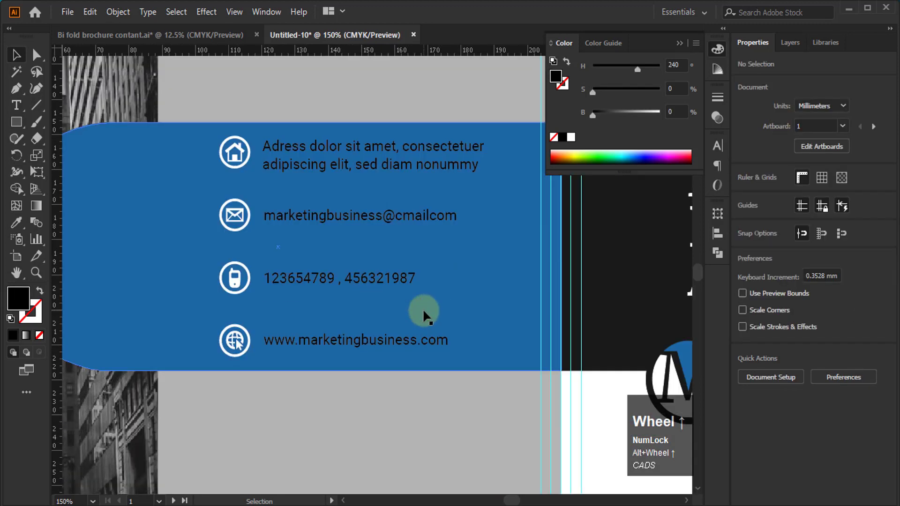
{"action": "scroll", "coordinate": [396, 221], "scroll_direction": "up", "scroll_amount": 3}
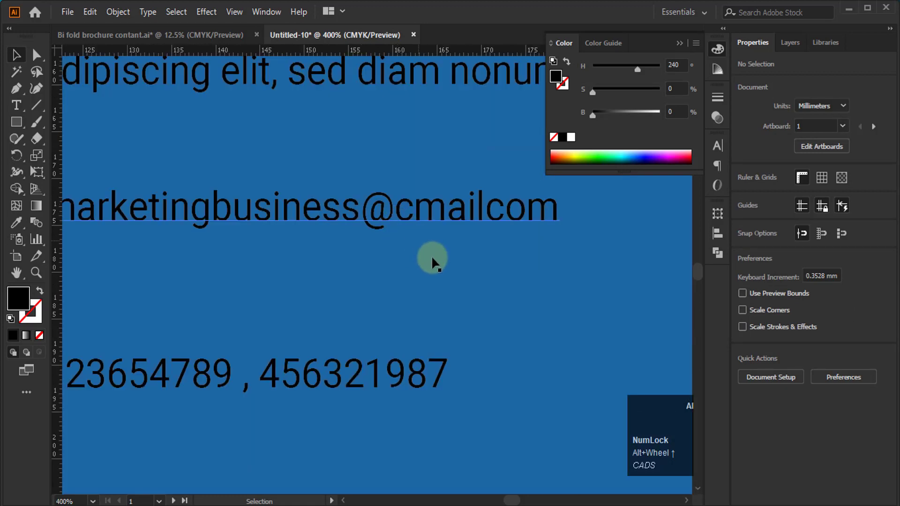
{"action": "scroll", "coordinate": [433, 258], "scroll_direction": "down", "scroll_amount": 3}
{"action": "scroll", "coordinate": [418, 249], "scroll_direction": "down", "scroll_amount": 3}
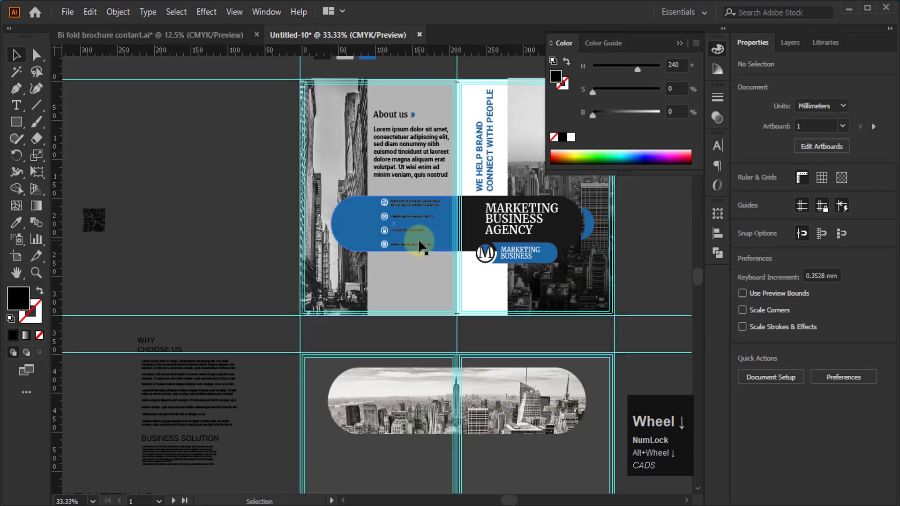
{"action": "left_click_drag", "start_coordinate": [92, 220], "coordinate": [196, 218]}
{"action": "left_click", "coordinate": [198, 218]}
Step: Draw a square about 33 mm wide beside the QR code and fill it with white
{"action": "scroll", "coordinate": [198, 218], "scroll_direction": "up", "scroll_amount": 3}
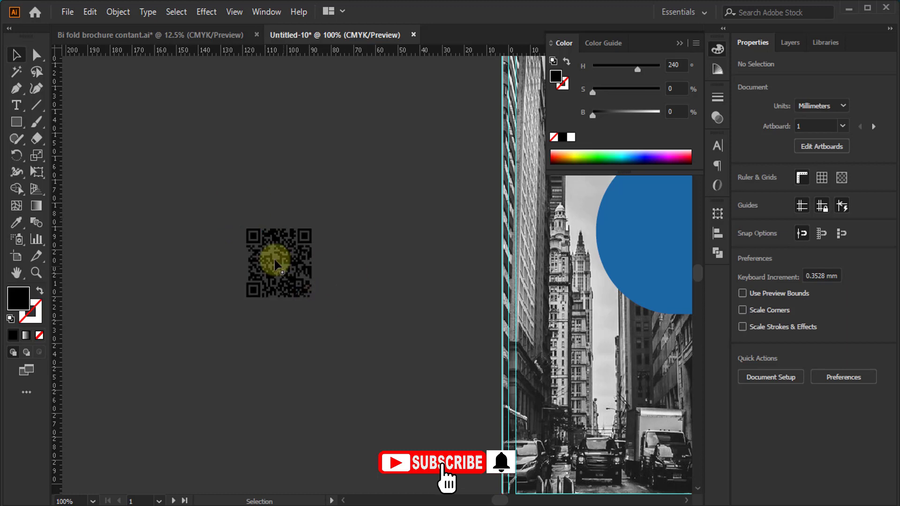
{"action": "scroll", "coordinate": [267, 259], "scroll_direction": "up", "scroll_amount": 2, "text": "alt"}
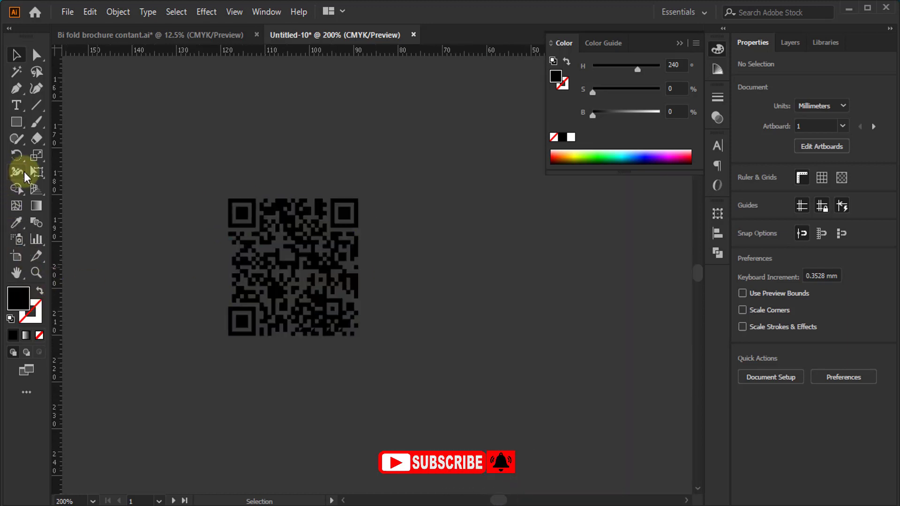
{"action": "left_click", "coordinate": [16, 122]}
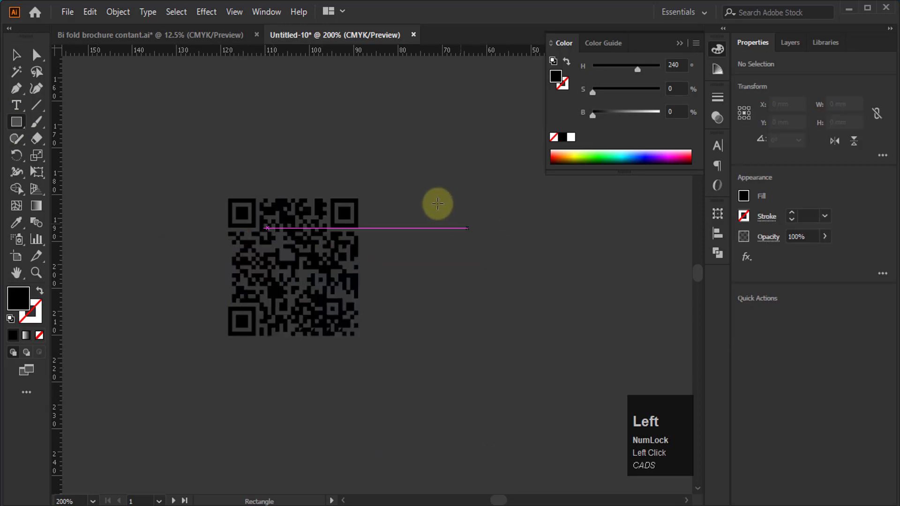
{"action": "left_click_drag", "start_coordinate": [433, 190], "coordinate": [586, 356]}
{"action": "left_click_drag", "start_coordinate": [573, 342], "coordinate": [573, 345]}
{"action": "left_click", "coordinate": [571, 137]}
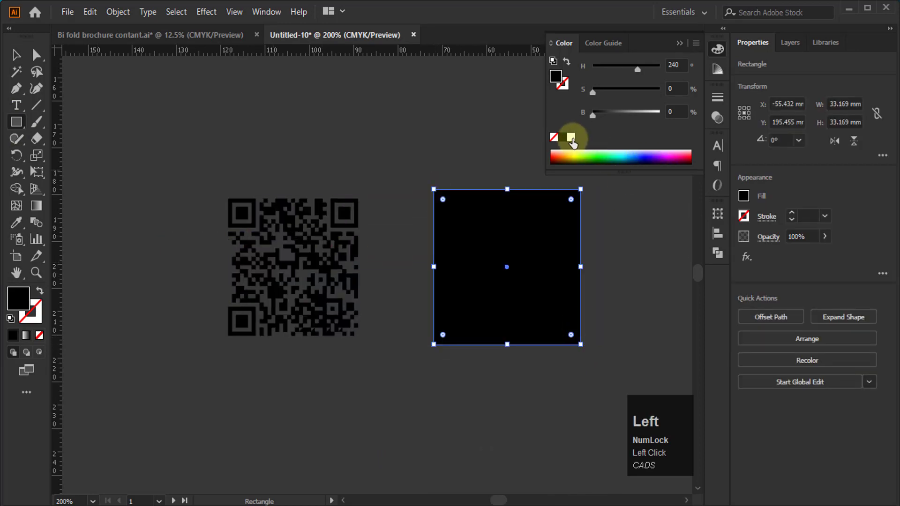
{"action": "left_click", "coordinate": [16, 56]}
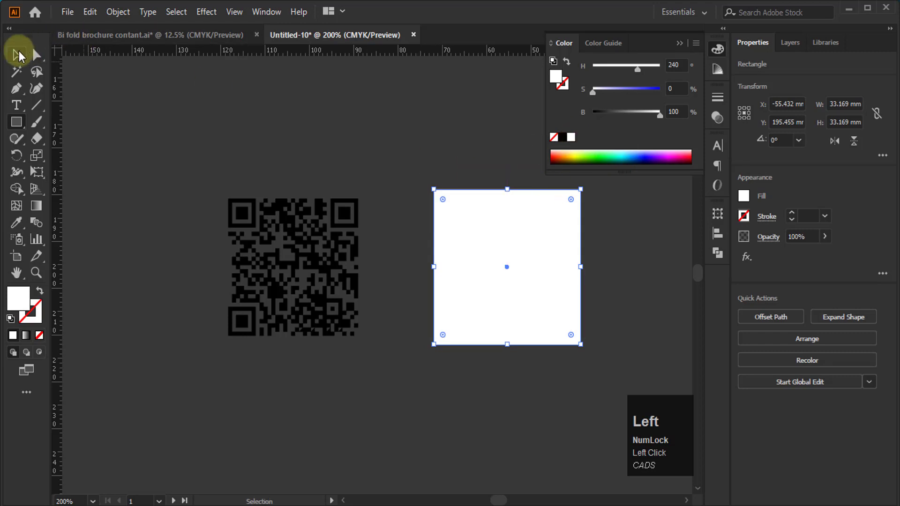
Step: Give the square a stroke in the blue sampled from the contact banner, keeping a white fill
{"action": "scroll", "coordinate": [318, 337], "scroll_direction": "down", "scroll_amount": 3}
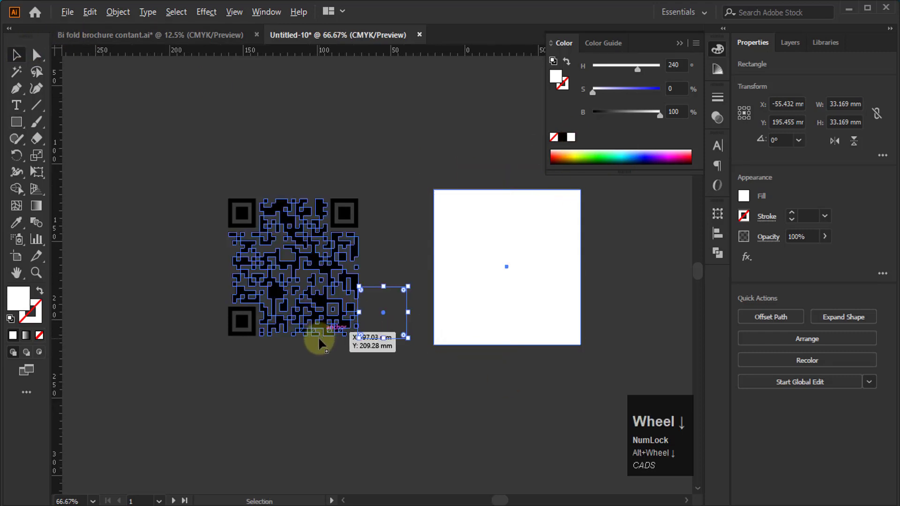
{"action": "left_click", "coordinate": [30, 319]}
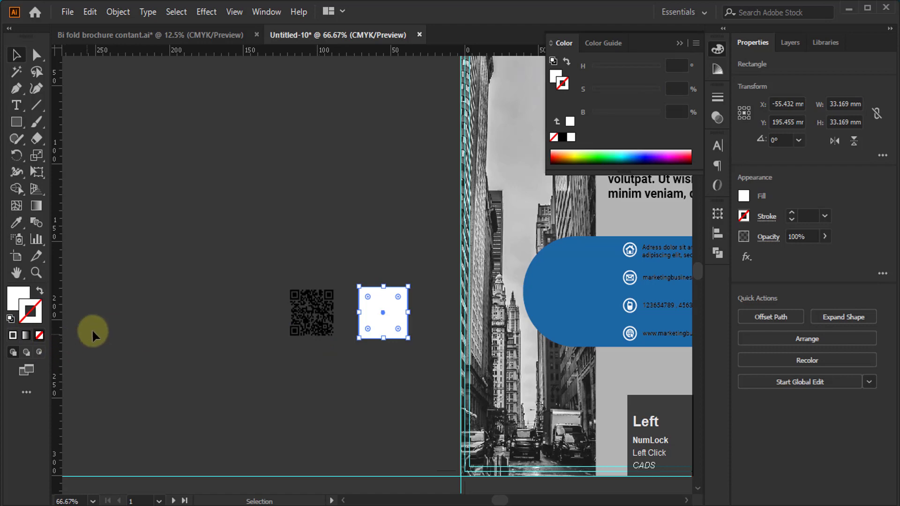
{"action": "scroll", "coordinate": [96, 329], "scroll_direction": "down", "scroll_amount": 1}
{"action": "key", "text": "i"}
{"action": "left_click", "coordinate": [442, 298]}
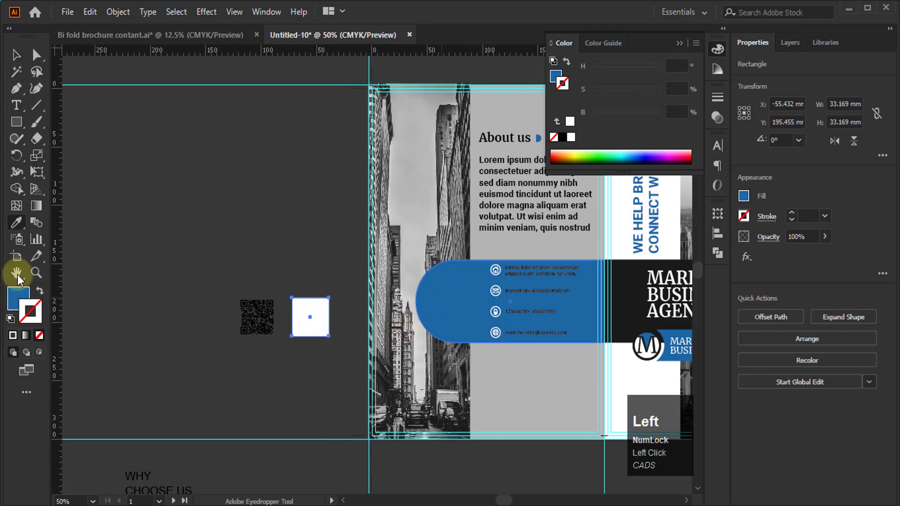
{"action": "left_click", "coordinate": [40, 292]}
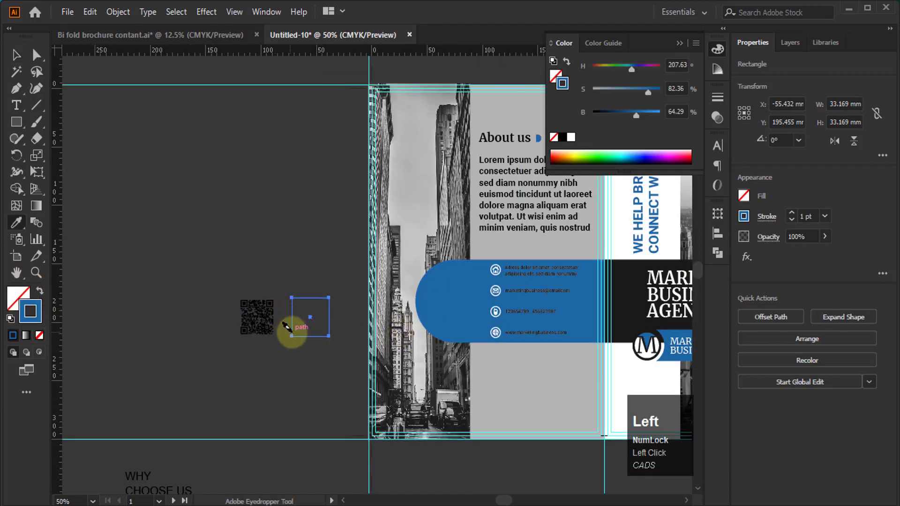
{"action": "scroll", "coordinate": [291, 333], "scroll_direction": "up", "scroll_amount": 3}
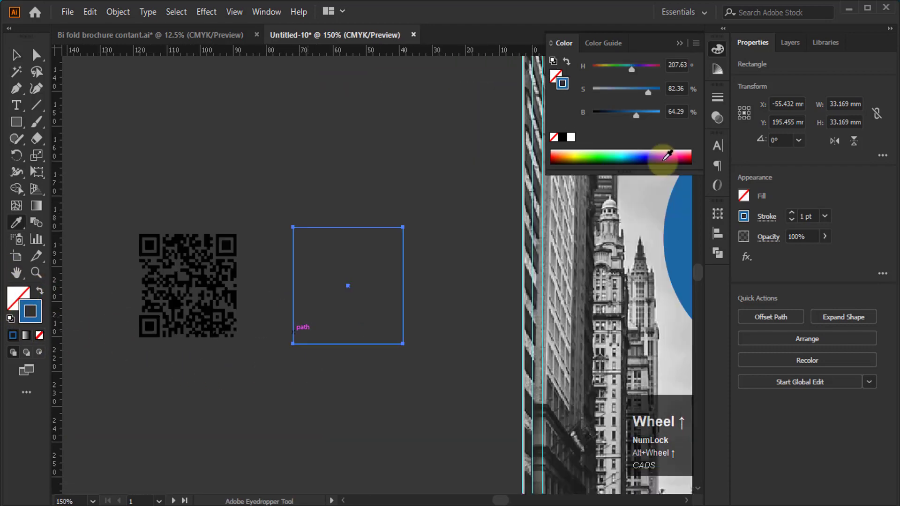
{"action": "left_click", "coordinate": [20, 296]}
{"action": "left_click", "coordinate": [571, 139]}
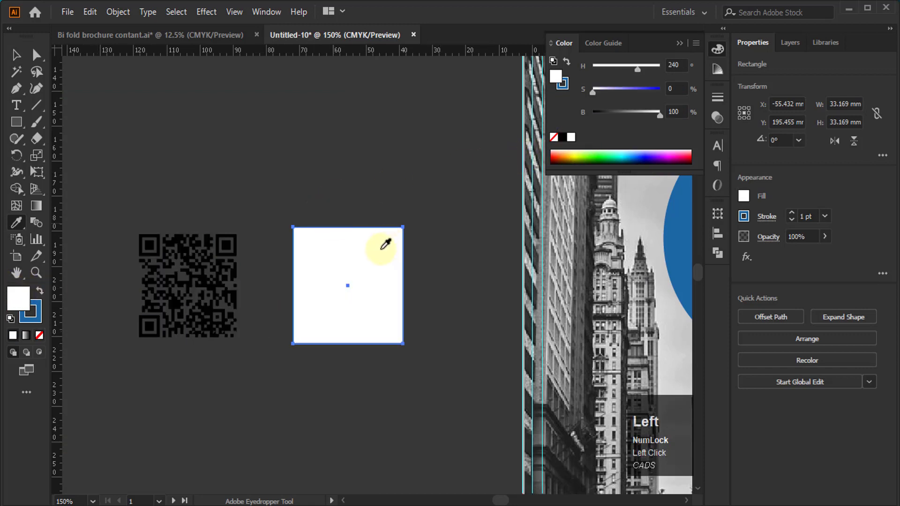
Step: Set the square's blue stroke weight to 3 pt
{"action": "left_click", "coordinate": [824, 218]}
{"action": "left_click", "coordinate": [843, 249]}
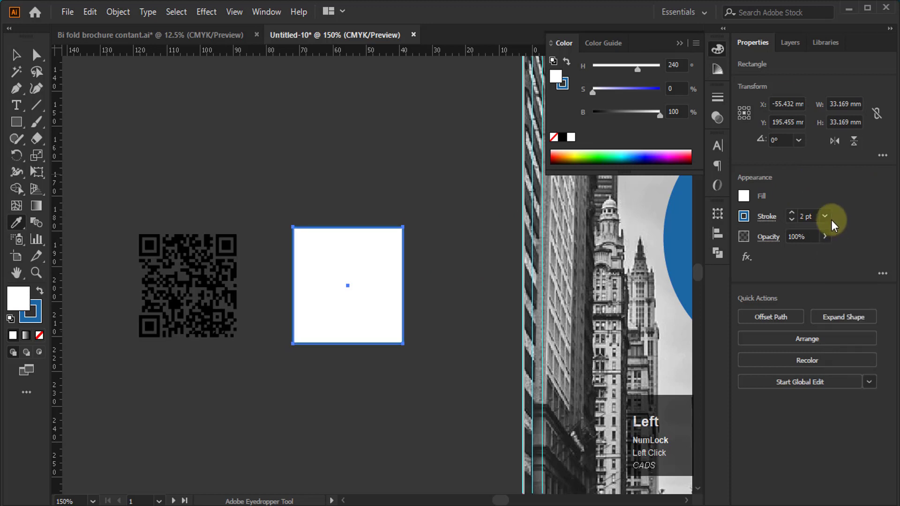
{"action": "left_click", "coordinate": [826, 218]}
{"action": "left_click", "coordinate": [842, 261]}
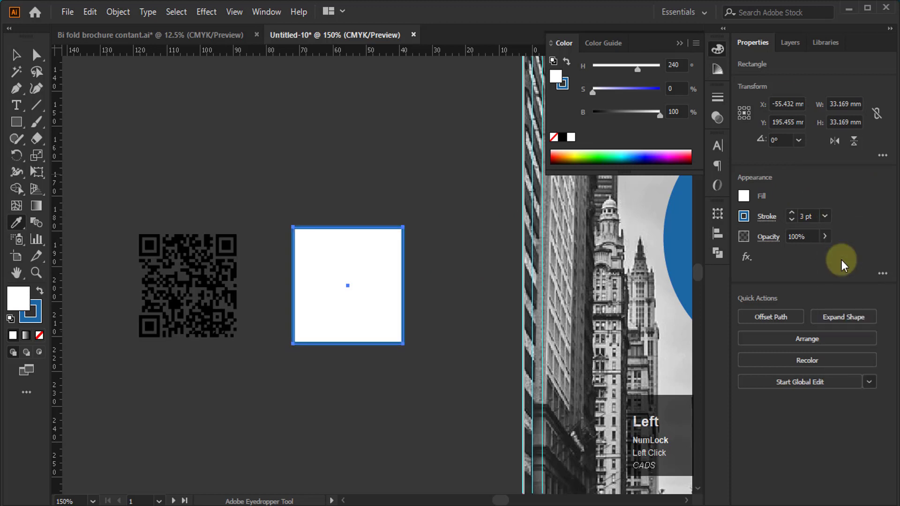
{"action": "left_click", "coordinate": [21, 60]}
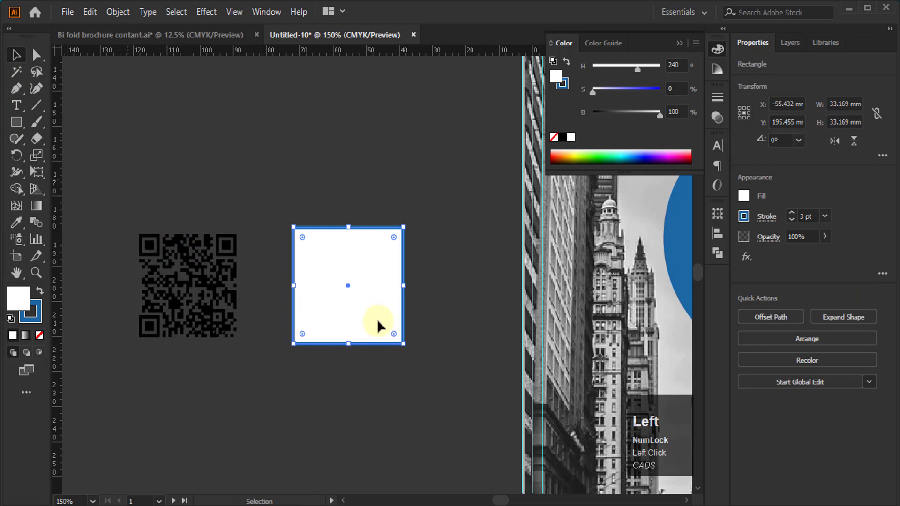
Step: Center the QR code horizontally on the white square and send the square to the back
{"action": "key", "text": "ctrl+a"}
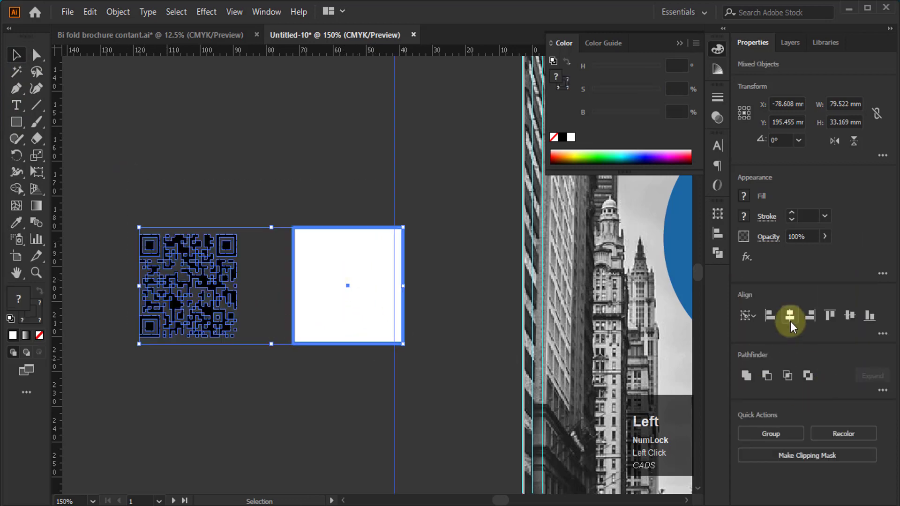
{"action": "left_click", "coordinate": [790, 322]}
{"action": "left_click", "coordinate": [261, 128]}
{"action": "right_click", "coordinate": [376, 256]}
{"action": "left_click", "coordinate": [466, 438]}
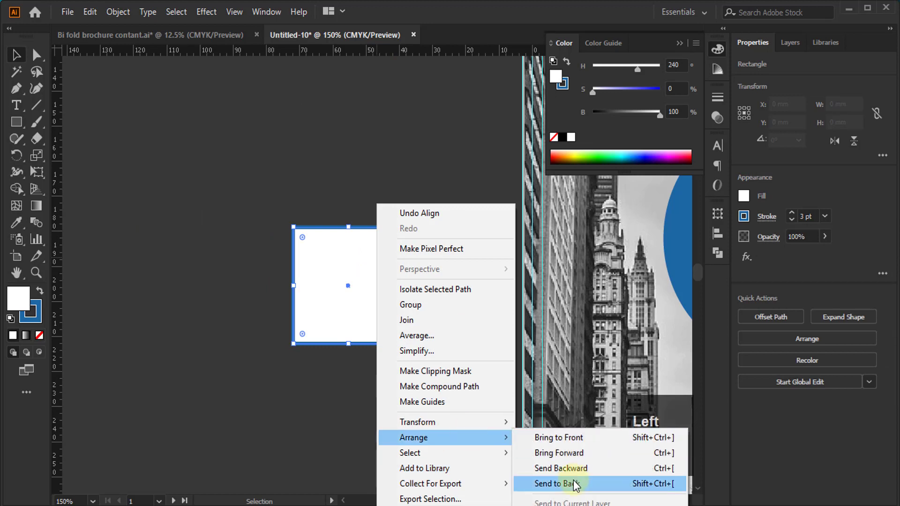
{"action": "left_click", "coordinate": [572, 483]}
{"action": "left_click", "coordinate": [390, 365]}
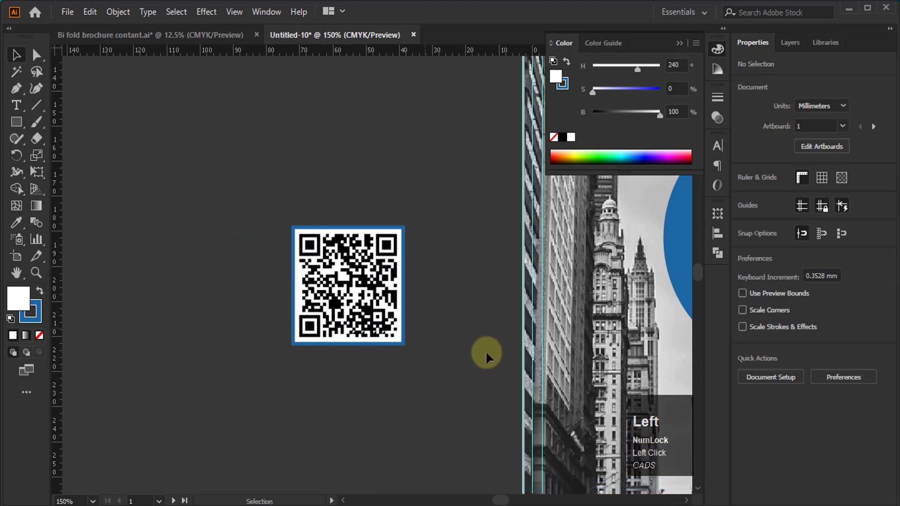
Step: Group the QR code with its white square and place it on the back cover's gray panel below the contact banner
{"action": "left_click_drag", "start_coordinate": [460, 214], "coordinate": [287, 351]}
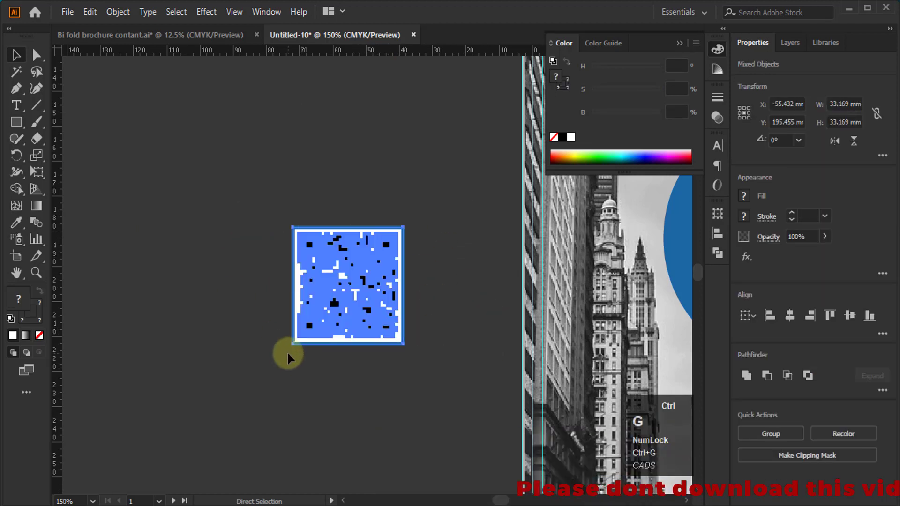
{"action": "key", "text": "ctrl+g"}
{"action": "scroll", "coordinate": [120, 184], "scroll_direction": "down", "scroll_amount": 3}
{"action": "left_click_drag", "start_coordinate": [196, 220], "coordinate": [433, 300]}
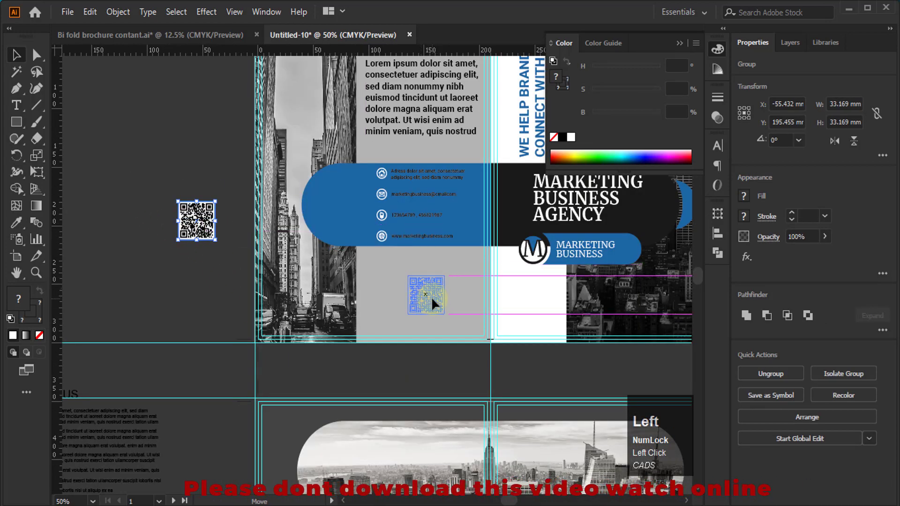
{"action": "left_click_drag", "start_coordinate": [431, 297], "coordinate": [431, 297]}
{"action": "left_click", "coordinate": [208, 261]}
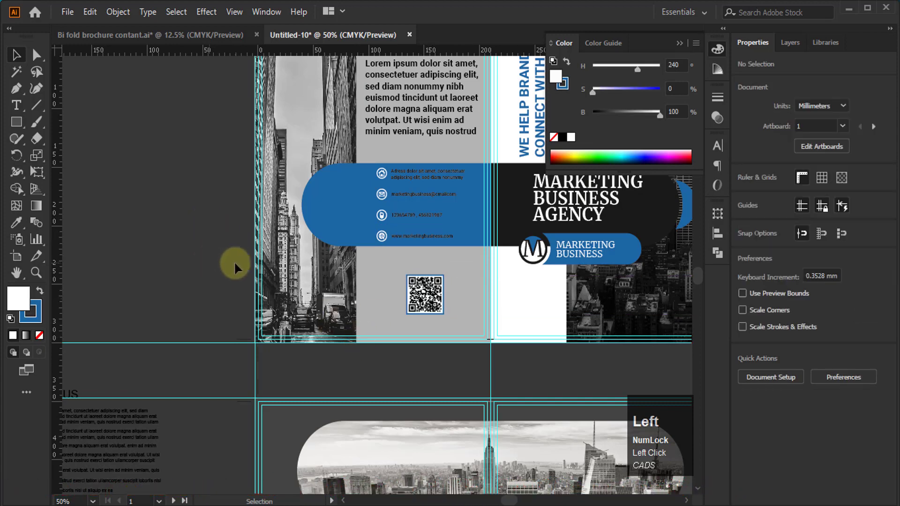
Step: Draw a rectangle about 148 by 294 mm along the second artboard's right edge and duplicate it at the left edge
{"action": "scroll", "coordinate": [255, 274], "scroll_direction": "down", "scroll_amount": 2}
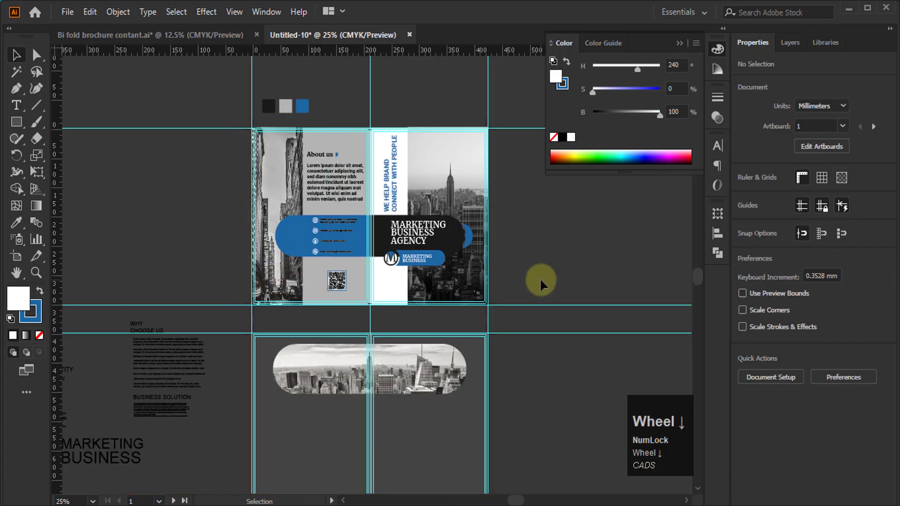
{"action": "scroll", "coordinate": [398, 223], "scroll_direction": "up", "scroll_amount": 2}
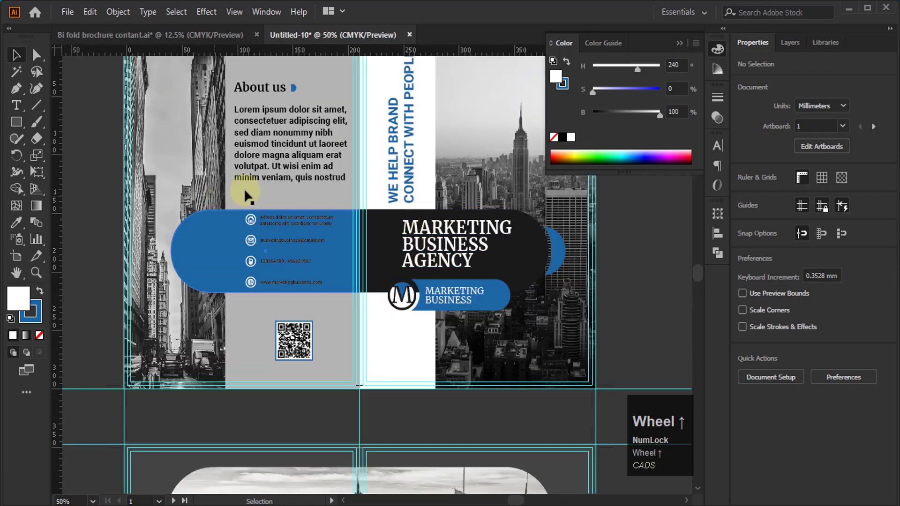
{"action": "scroll", "coordinate": [349, 284], "scroll_direction": "down", "scroll_amount": 2}
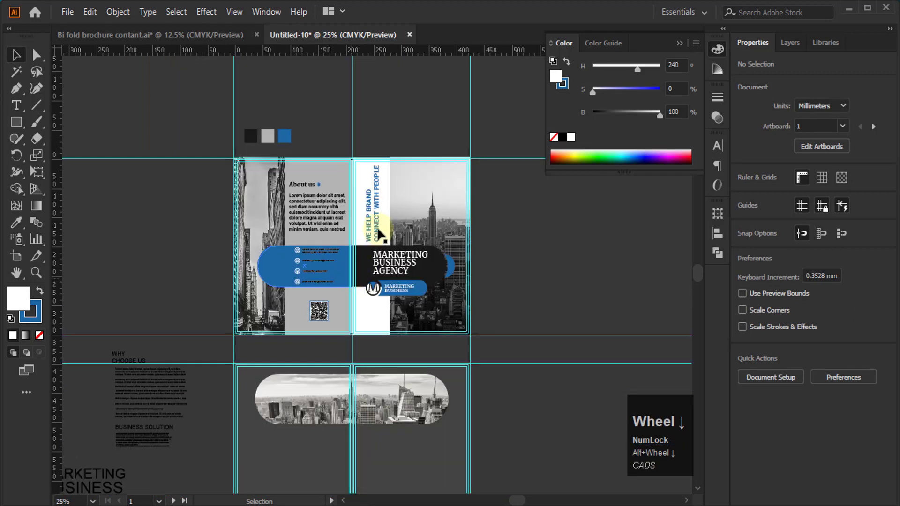
{"action": "scroll", "coordinate": [356, 309], "scroll_direction": "down", "scroll_amount": 4}
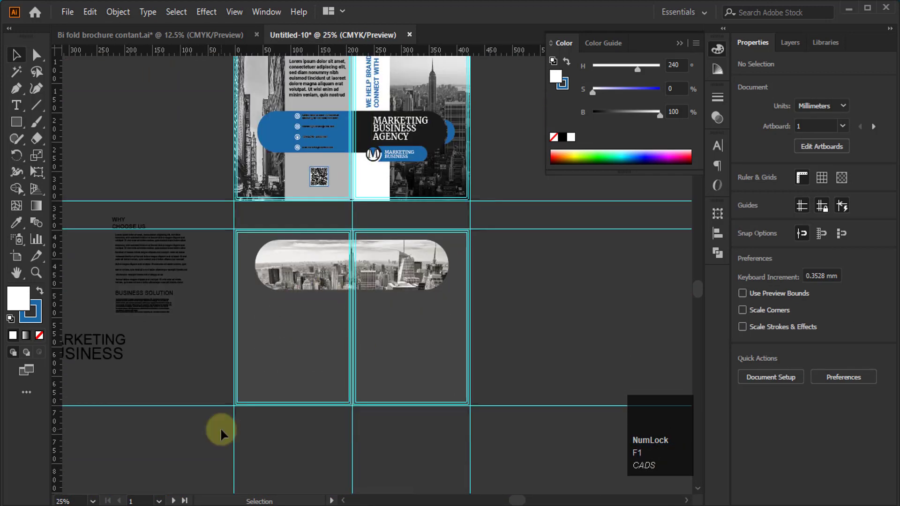
{"action": "left_click", "coordinate": [17, 121]}
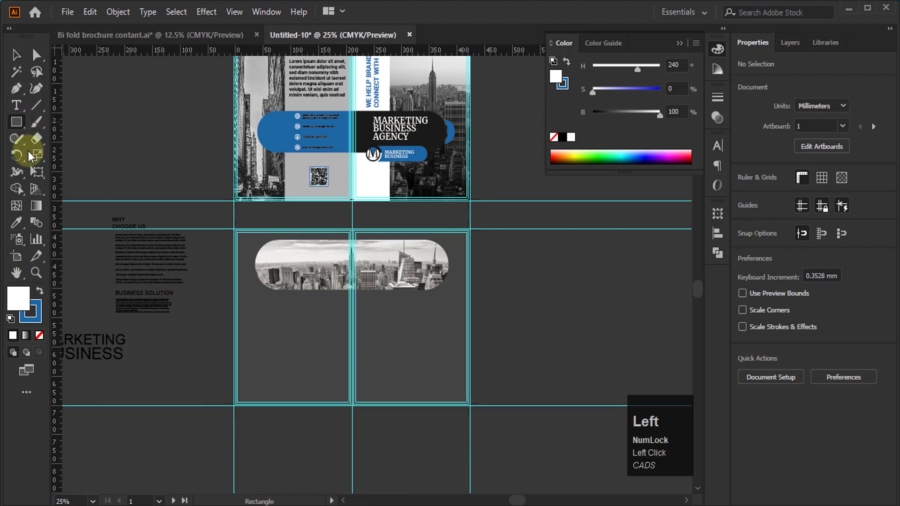
{"action": "left_click", "coordinate": [389, 235]}
{"action": "mouse_move", "coordinate": [389, 234]}
{"action": "left_mouse_down"}
{"action": "mouse_move", "coordinate": [418, 344]}
{"action": "mouse_move", "coordinate": [458, 402]}
{"action": "mouse_move", "coordinate": [472, 404]}
{"action": "left_mouse_up"}
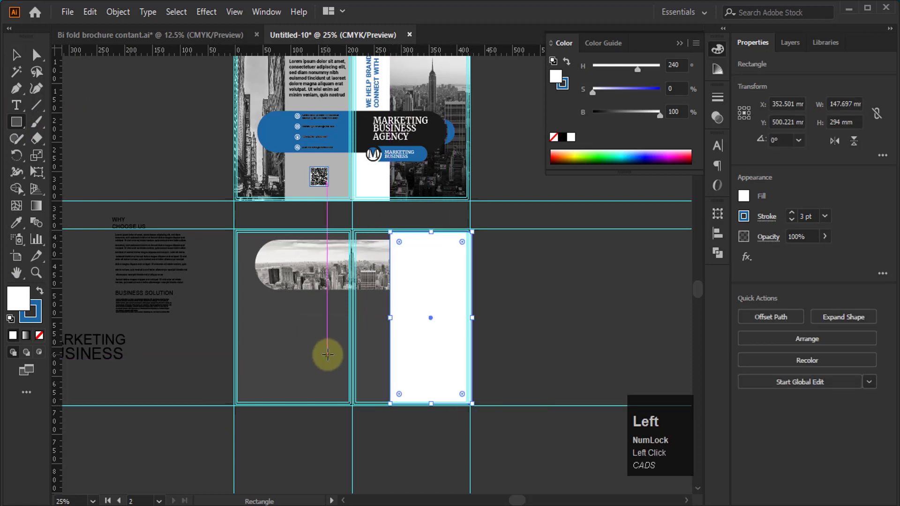
{"action": "left_click", "coordinate": [16, 55]}
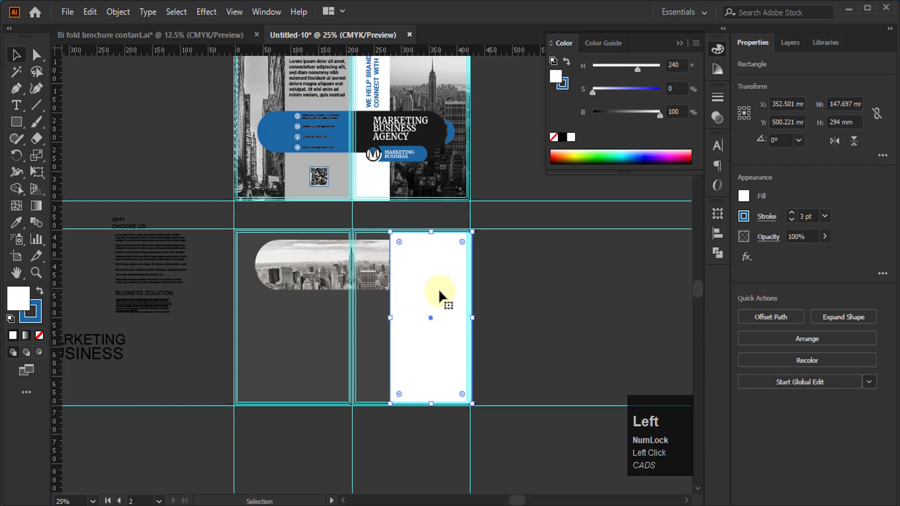
{"action": "left_click_drag", "start_coordinate": [420, 296], "coordinate": [236, 319]}
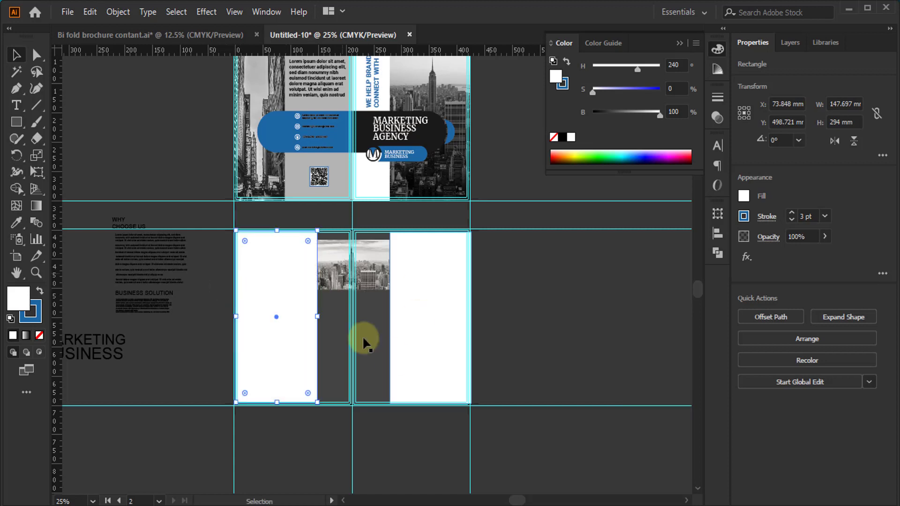
Step: Apply the contact banner's blue fill with no stroke to both rectangles on the second artboard
{"action": "key", "text": "i"}
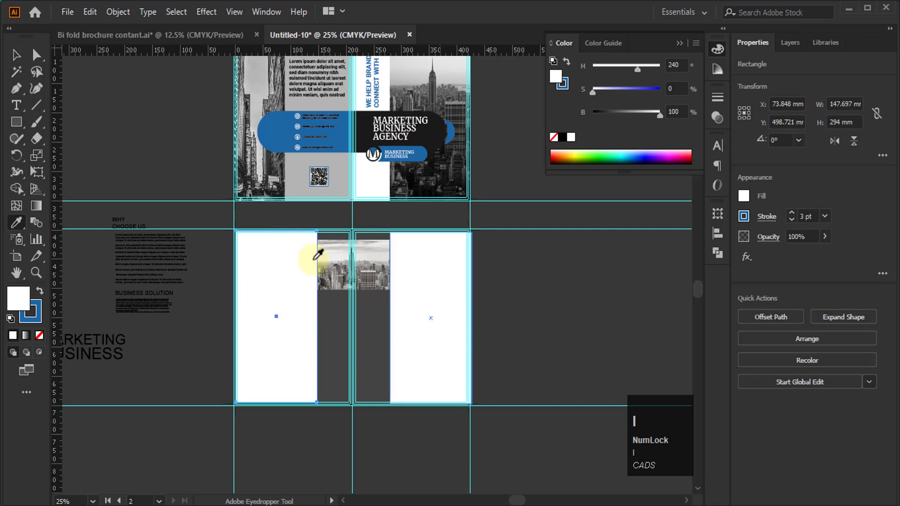
{"action": "left_click", "coordinate": [14, 49]}
{"action": "left_click", "coordinate": [425, 314], "text": "shift"}
{"action": "key", "text": "i"}
{"action": "left_click", "coordinate": [281, 135]}
{"action": "left_click", "coordinate": [15, 55]}
{"action": "left_click", "coordinate": [287, 265]}
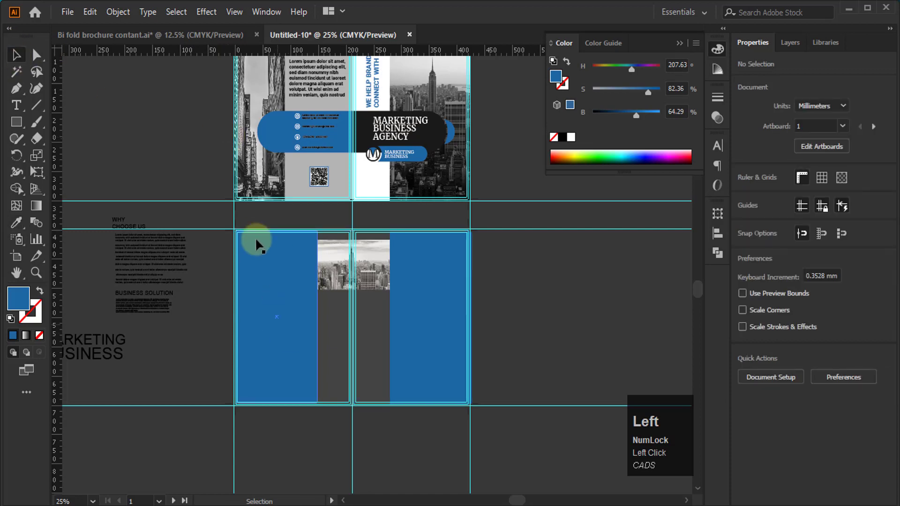
Step: Narrow the left blue rectangle from its inner side to about 89 mm wide
{"action": "left_click", "coordinate": [317, 329]}
{"action": "left_click_drag", "start_coordinate": [318, 318], "coordinate": [285, 316]}
{"action": "left_click", "coordinate": [272, 267]}
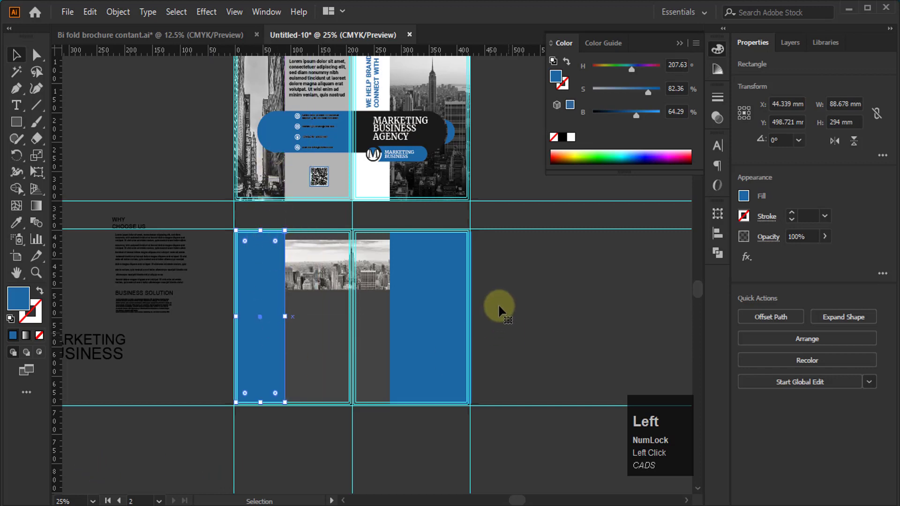
Step: Send both blue rectangles backward so they sit behind the rounded skyline photo
{"action": "left_click", "coordinate": [425, 334]}
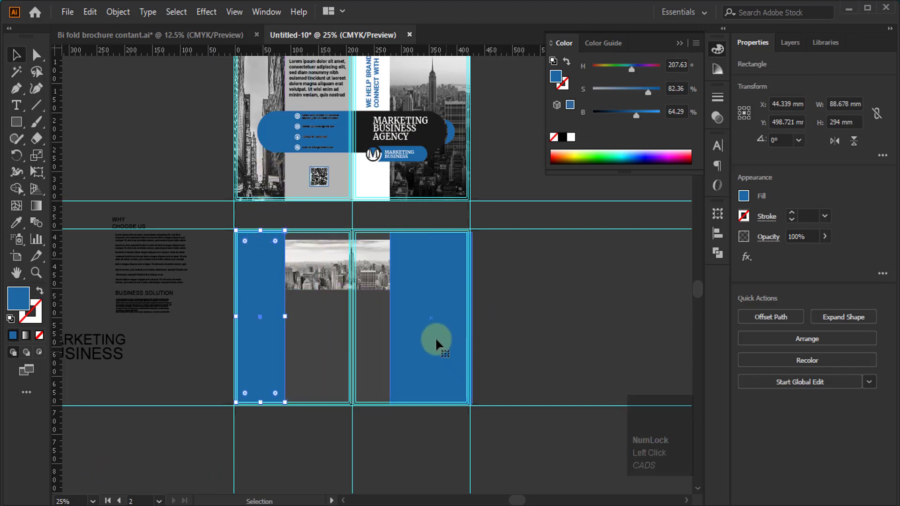
{"action": "left_click", "coordinate": [265, 331], "text": "shift"}
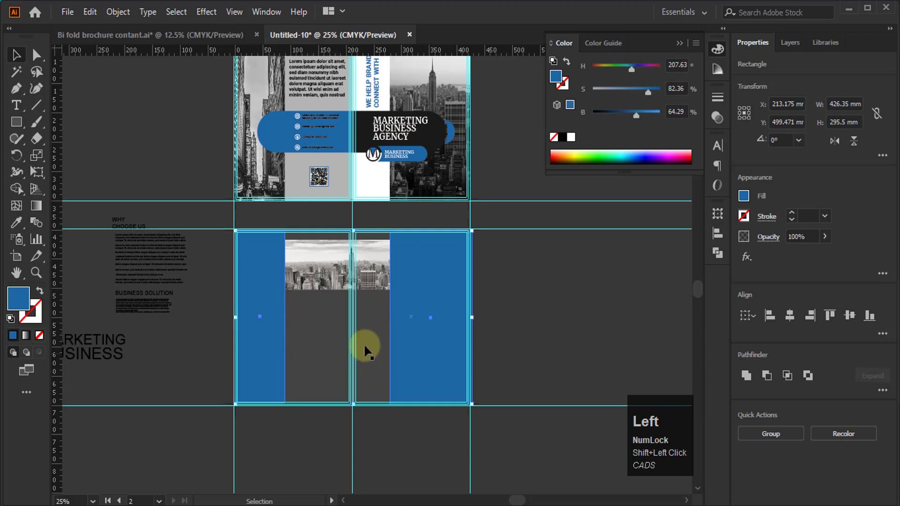
{"action": "key", "text": "ctrl"}
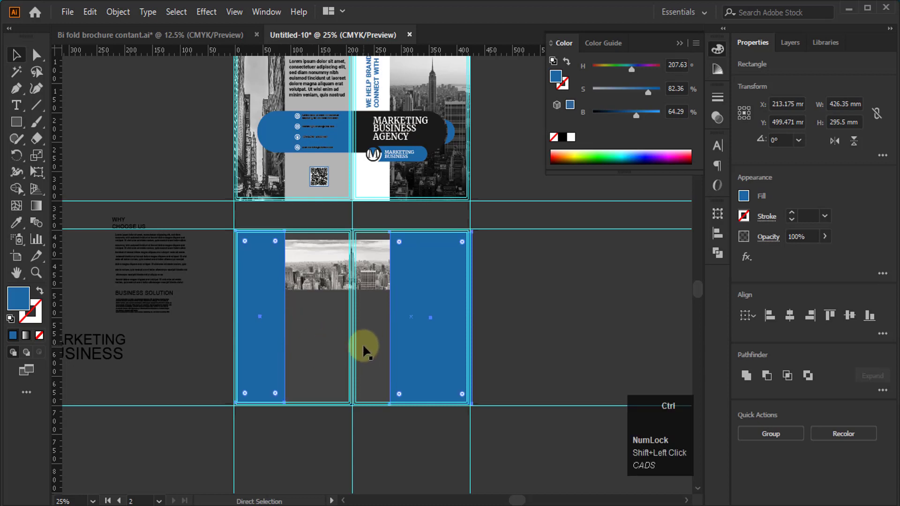
{"action": "key", "text": "ctrl+bracketleft"}
{"action": "key", "text": "ctrl+bracketleft"}
{"action": "key", "text": "ctrl+bracketleft"}
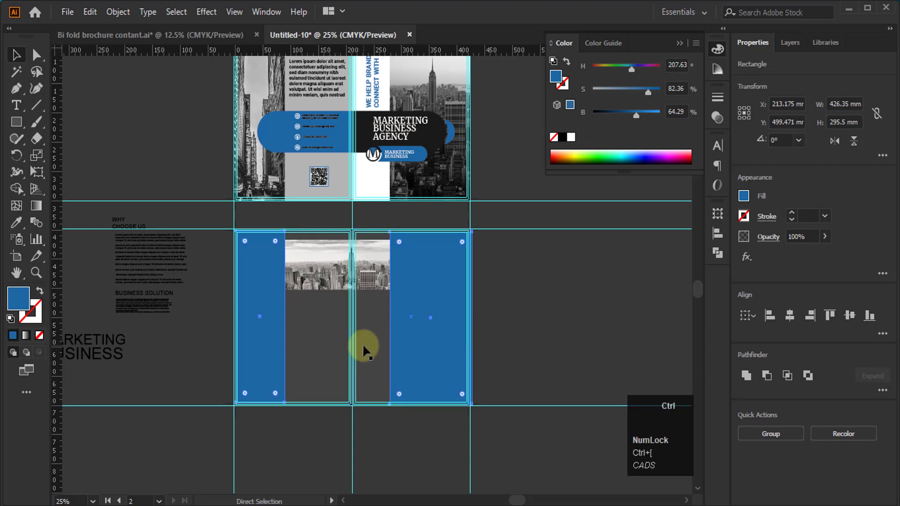
{"action": "key", "text": "ctrl+bracketleft"}
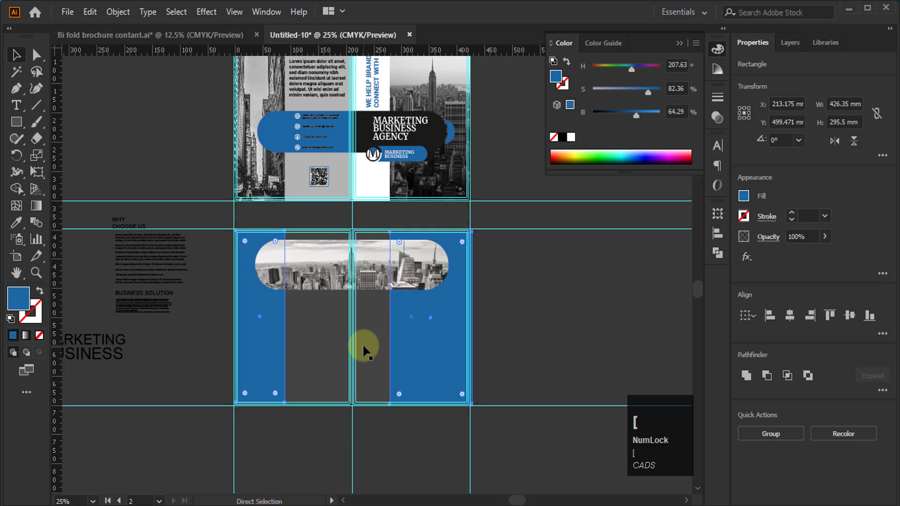
{"action": "left_click", "coordinate": [547, 307]}
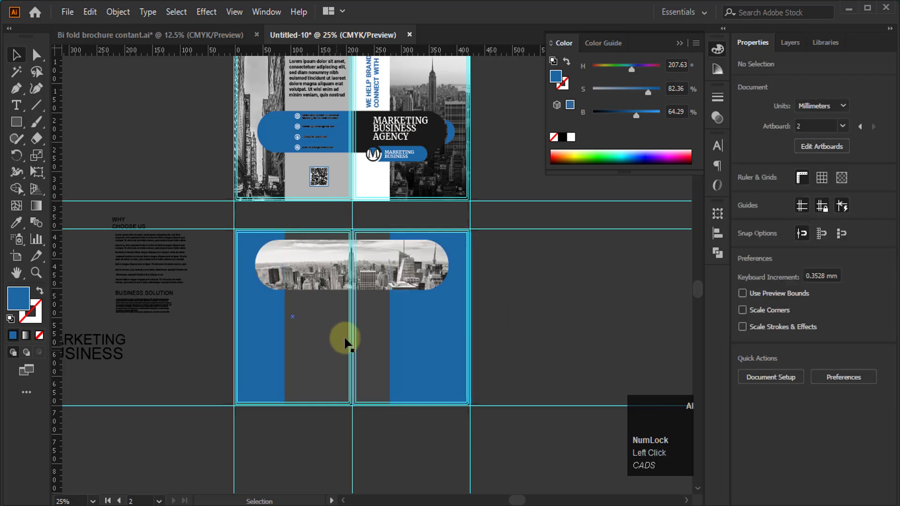
Step: Fill the right inside page's background rectangle with the light gray sampled from the back cover panel
{"action": "scroll", "coordinate": [346, 342], "scroll_direction": "up", "scroll_amount": 1, "text": "alt"}
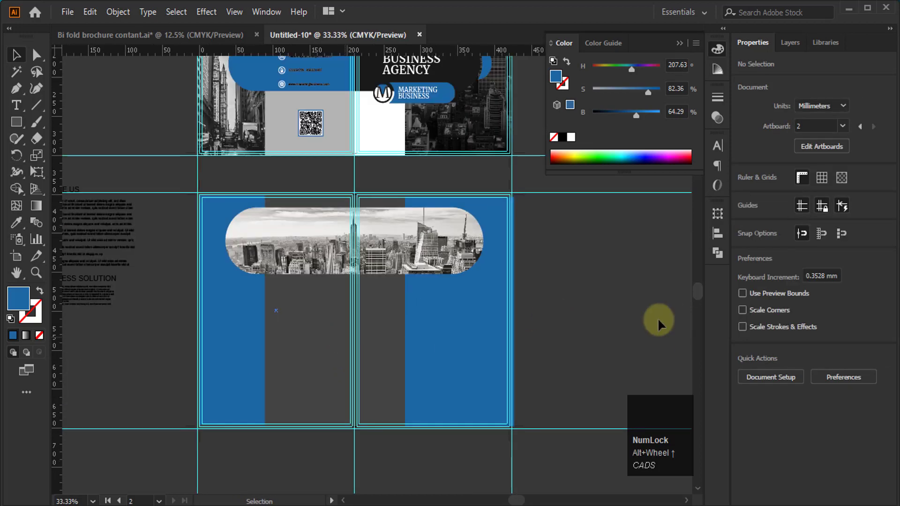
{"action": "left_click", "coordinate": [371, 356]}
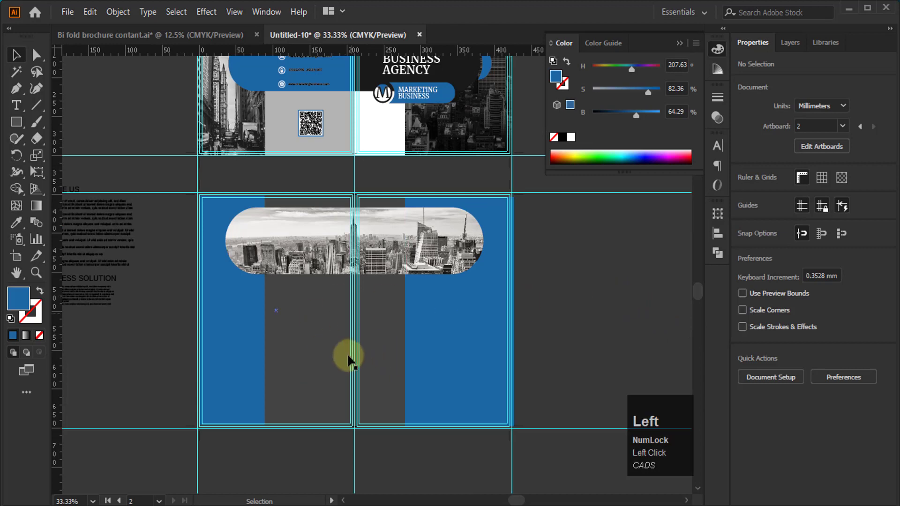
{"action": "left_click", "coordinate": [390, 352]}
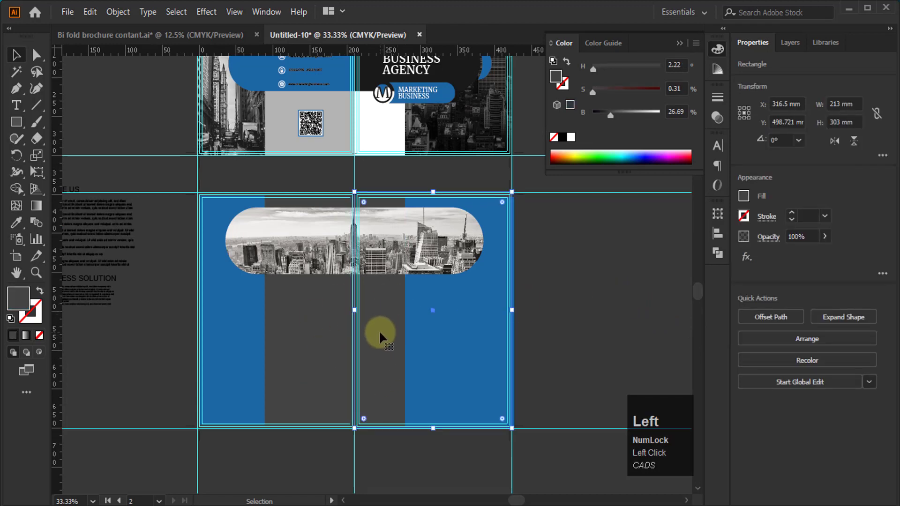
{"action": "key", "text": "i"}
{"action": "left_click", "coordinate": [281, 130]}
{"action": "left_click", "coordinate": [16, 54]}
{"action": "left_click", "coordinate": [301, 333]}
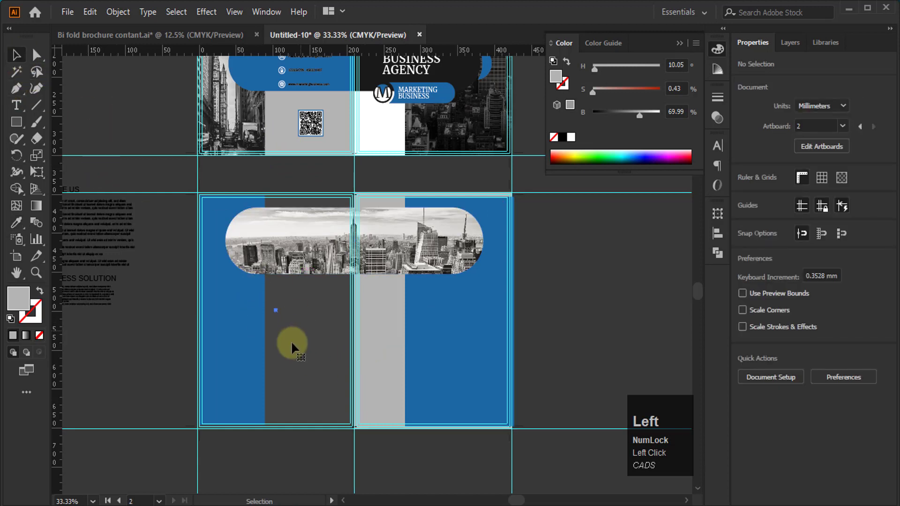
Step: Fill the left inside page's background rectangle with white
{"action": "left_click", "coordinate": [295, 350]}
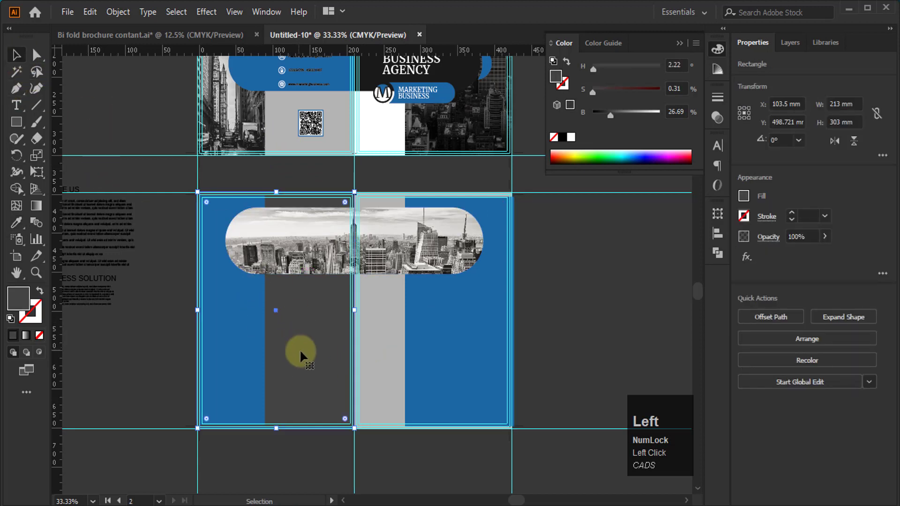
{"action": "left_click", "coordinate": [571, 137]}
{"action": "left_click", "coordinate": [349, 320]}
Step: Move the MARKETING BUSINESS heading closer to the inside pages, below the BUSINESS SOLUTION text
{"action": "scroll", "coordinate": [350, 317], "scroll_direction": "down", "scroll_amount": 2}
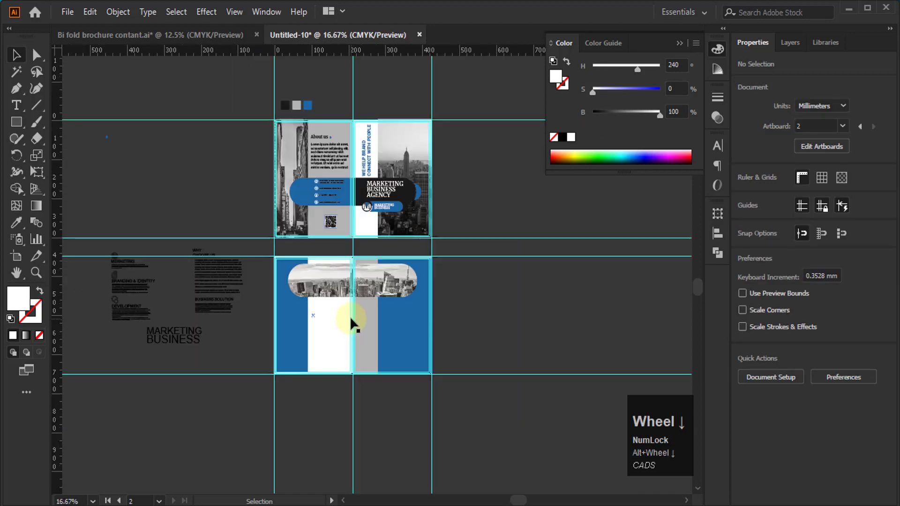
{"action": "scroll", "coordinate": [120, 327], "scroll_direction": "up", "scroll_amount": 1}
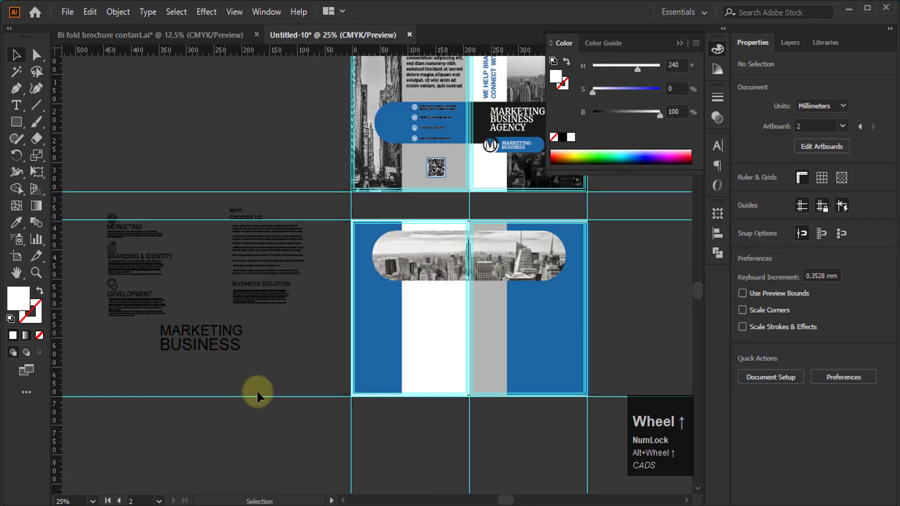
{"action": "left_click_drag", "start_coordinate": [155, 331], "coordinate": [294, 346]}
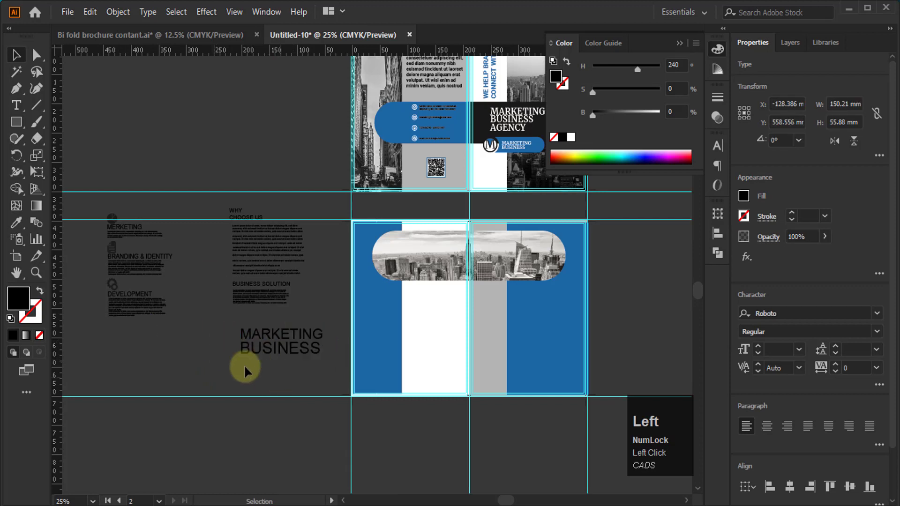
{"action": "left_click", "coordinate": [306, 370]}
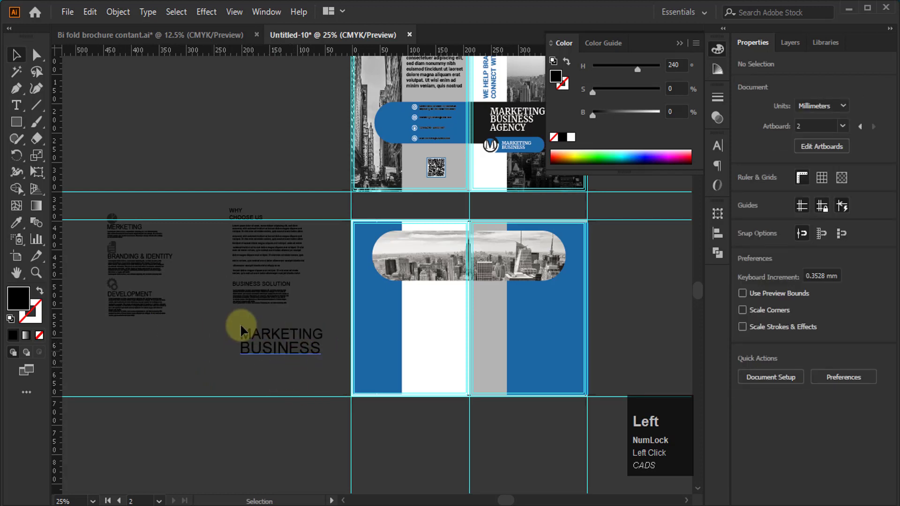
Step: Set the MARKETING BUSINESS heading's font to Roboto Bold
{"action": "left_click", "coordinate": [287, 351]}
{"action": "scroll", "coordinate": [287, 350], "scroll_direction": "up", "scroll_amount": 2, "text": "alt"}
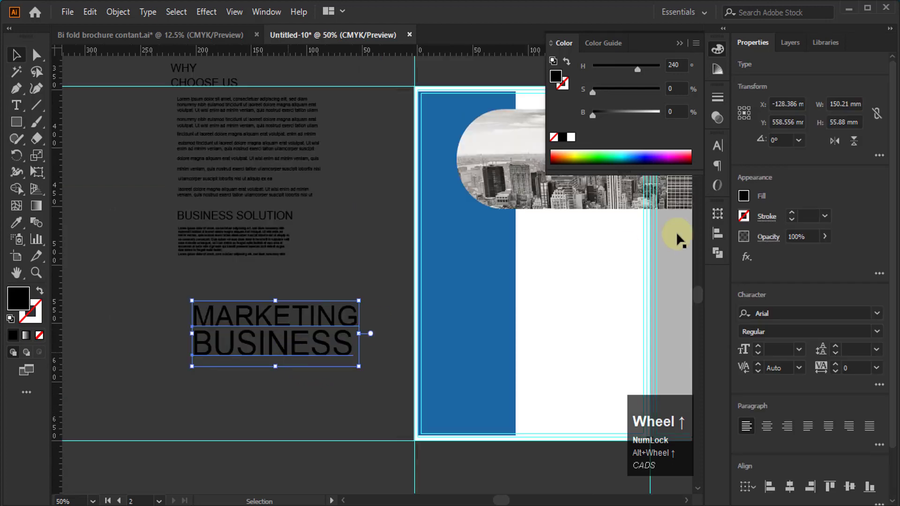
{"action": "left_click", "coordinate": [720, 145]}
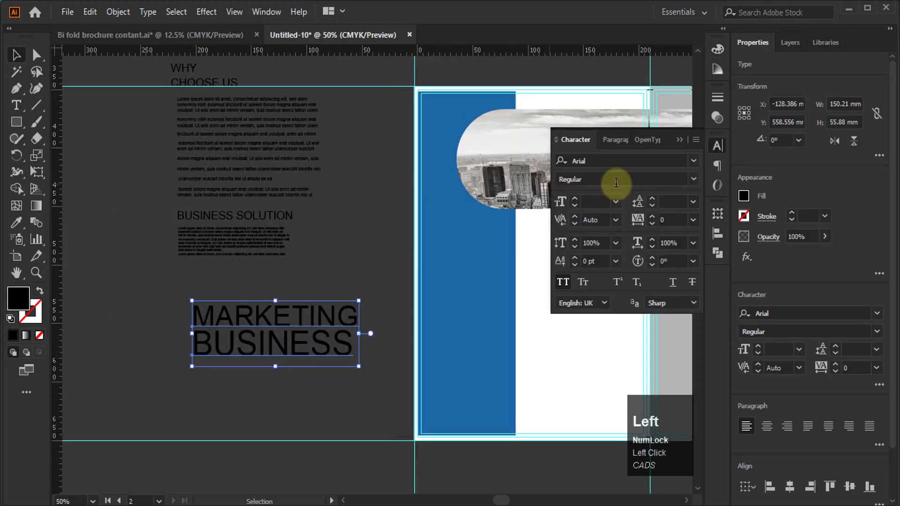
{"action": "left_click", "coordinate": [694, 160]}
{"action": "left_click", "coordinate": [562, 235]}
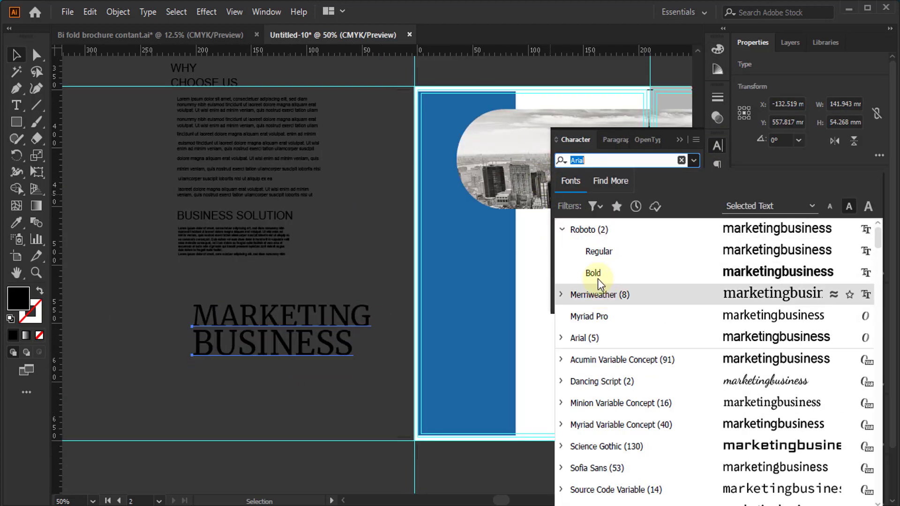
{"action": "left_click", "coordinate": [596, 278]}
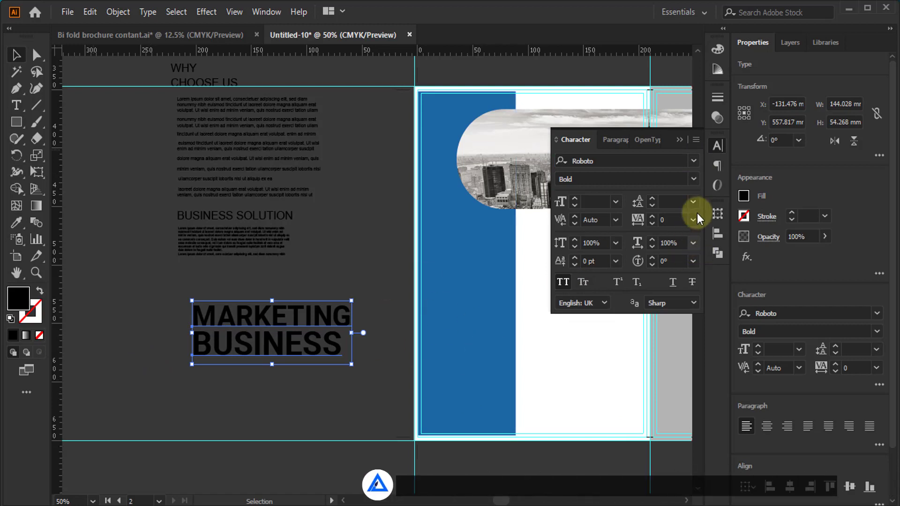
Step: Set the font of the MARKETING BUSINESS heading to Merriweather Bold
{"action": "left_click", "coordinate": [694, 161]}
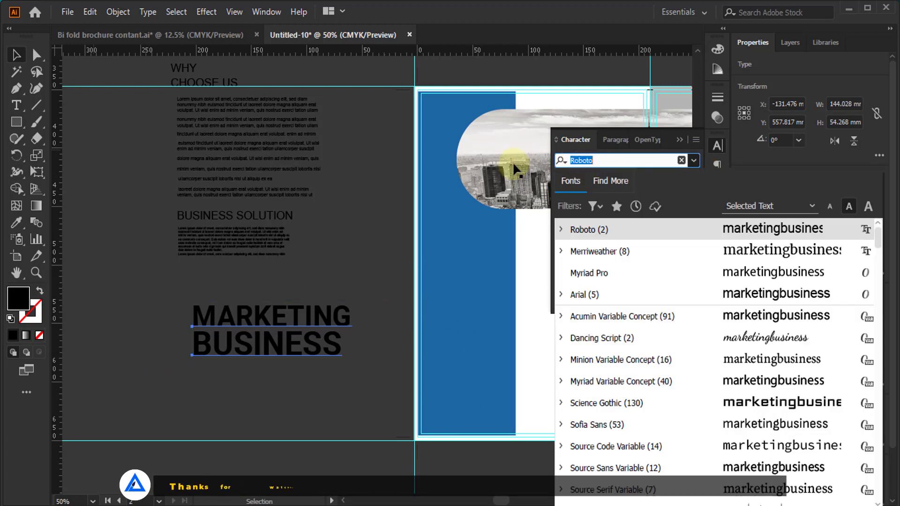
{"action": "left_click", "coordinate": [563, 251]}
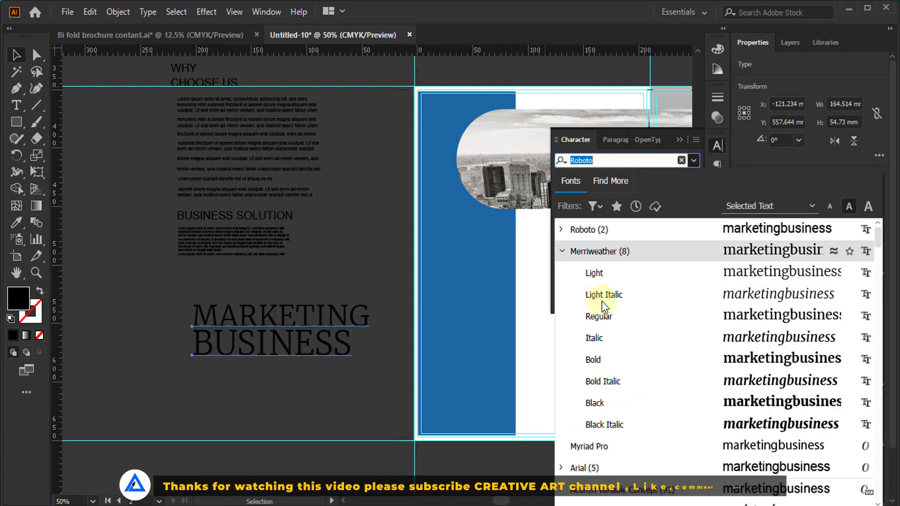
{"action": "left_click", "coordinate": [592, 363]}
{"action": "left_click", "coordinate": [124, 311]}
Step: Place the word BUSINESS, rotated 90° to read upward, on the gray strip of the right inside page below the city photo
{"action": "scroll", "coordinate": [122, 311], "scroll_direction": "down", "scroll_amount": 2}
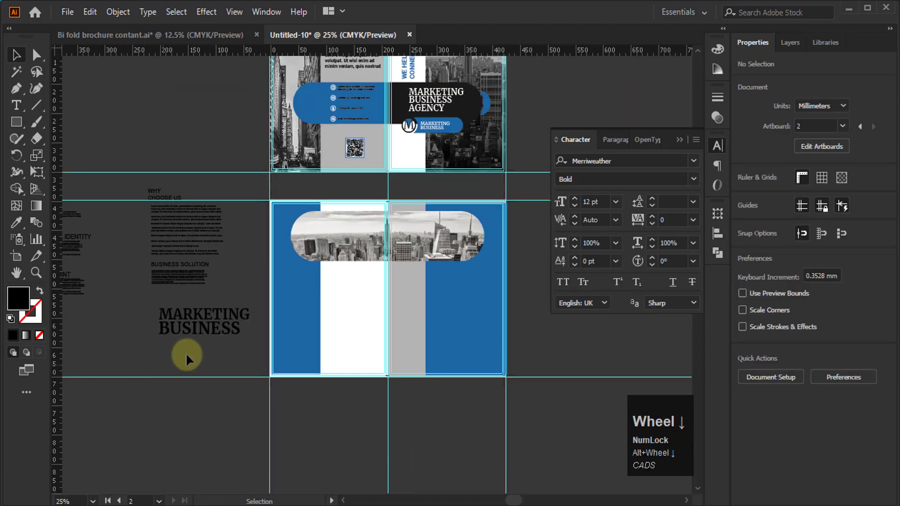
{"action": "left_click_drag", "start_coordinate": [199, 328], "coordinate": [414, 359]}
{"action": "left_click", "coordinate": [468, 414]}
{"action": "left_click_drag", "start_coordinate": [441, 416], "coordinate": [406, 322]}
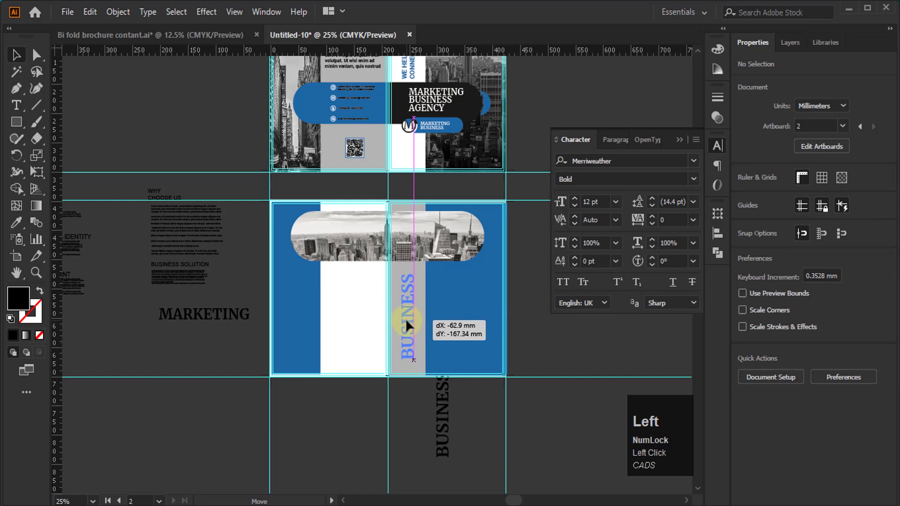
{"action": "left_click", "coordinate": [452, 411]}
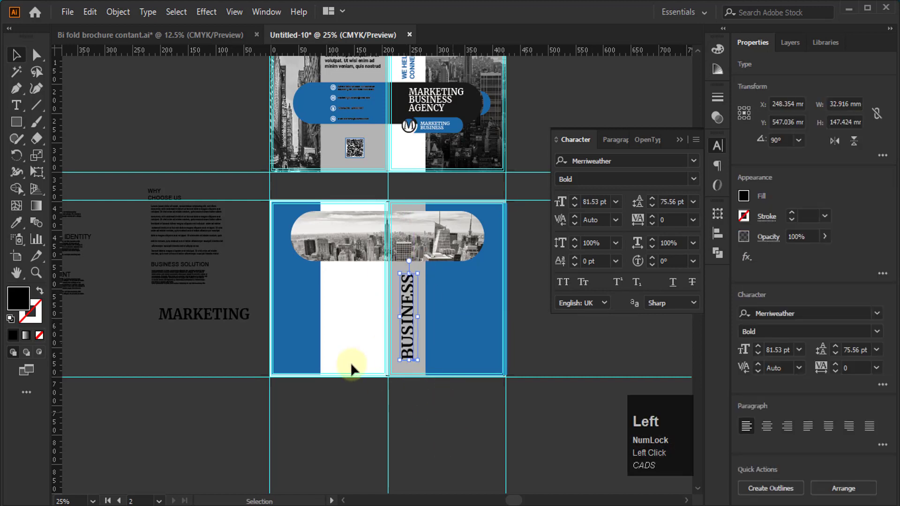
Step: Rotate the word MARKETING by 90° and move it onto the blue strip of the left inside page below the photo
{"action": "left_click", "coordinate": [225, 320]}
{"action": "left_click_drag", "start_coordinate": [252, 306], "coordinate": [204, 254]}
{"action": "left_click_drag", "start_coordinate": [205, 317], "coordinate": [298, 312]}
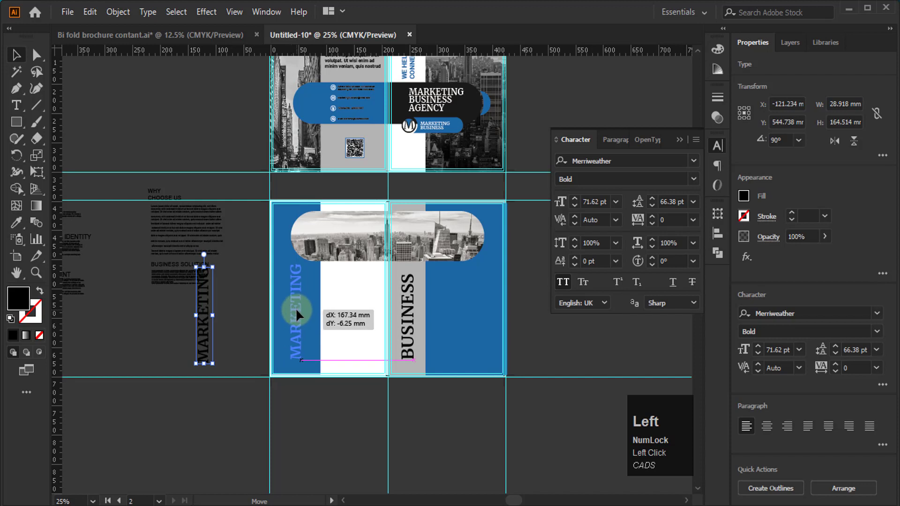
{"action": "left_click_drag", "start_coordinate": [297, 308], "coordinate": [296, 308]}
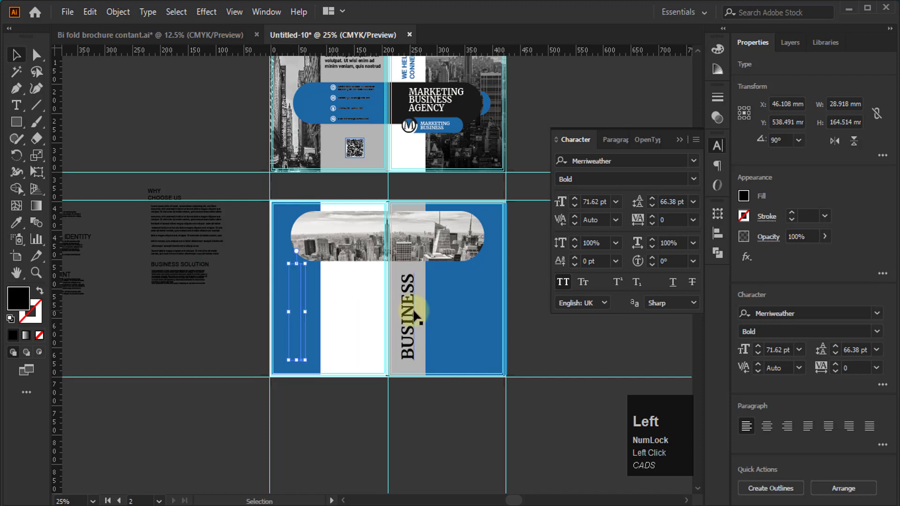
Step: Bring the vertical MARKETING heading to the front of the blue strip
{"action": "right_click", "coordinate": [297, 295]}
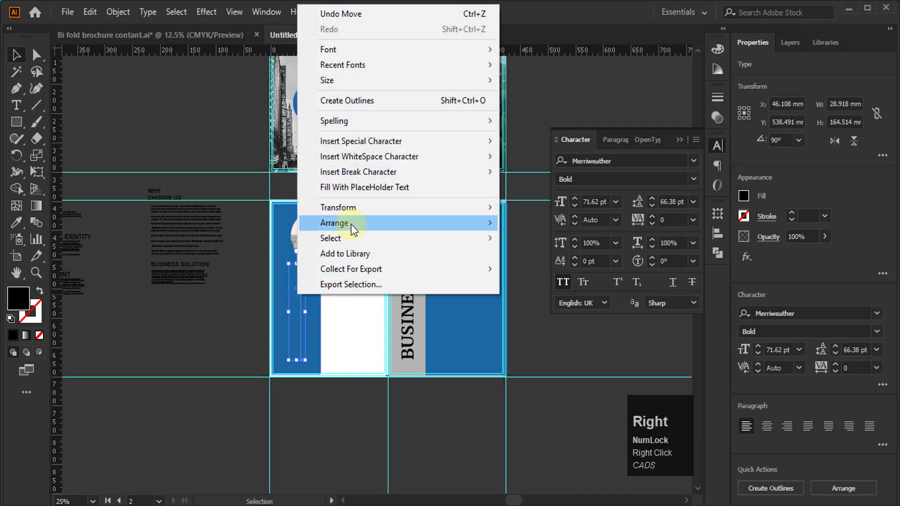
{"action": "left_click", "coordinate": [349, 224]}
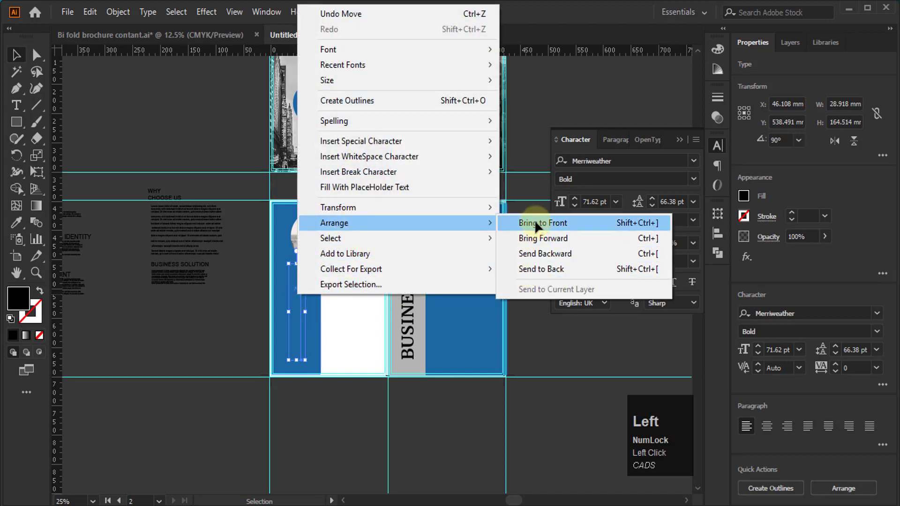
{"action": "left_click", "coordinate": [542, 223]}
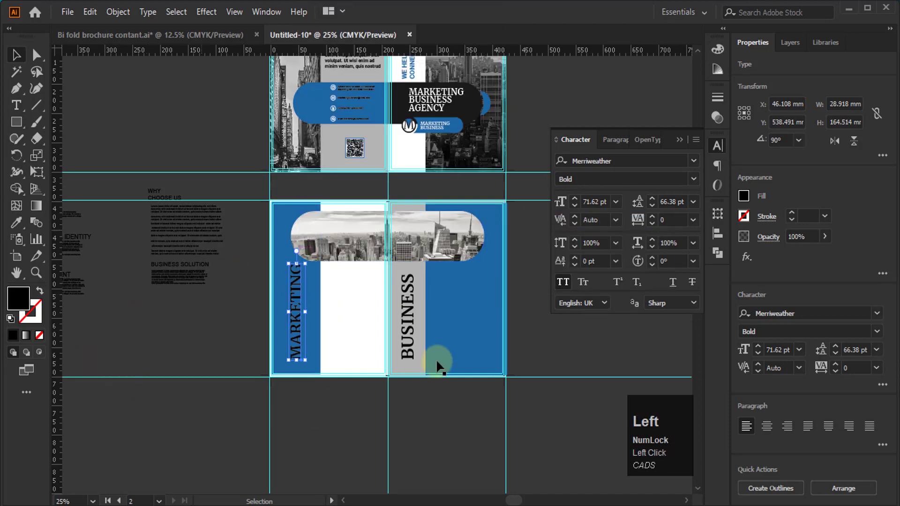
Step: Align the vertical centers of the MARKETING and BUSINESS headings with each other
{"action": "left_click", "coordinate": [410, 305], "text": "shift"}
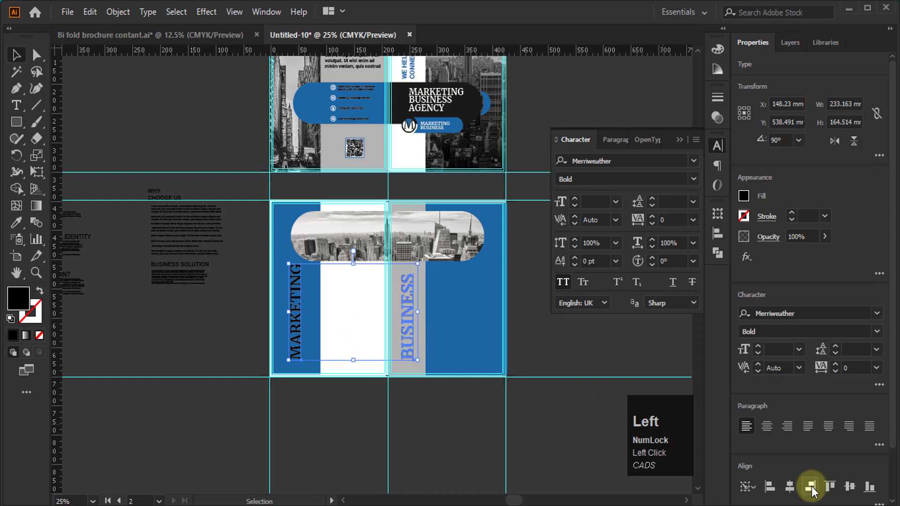
{"action": "scroll", "coordinate": [870, 459], "scroll_direction": "down", "scroll_amount": 2}
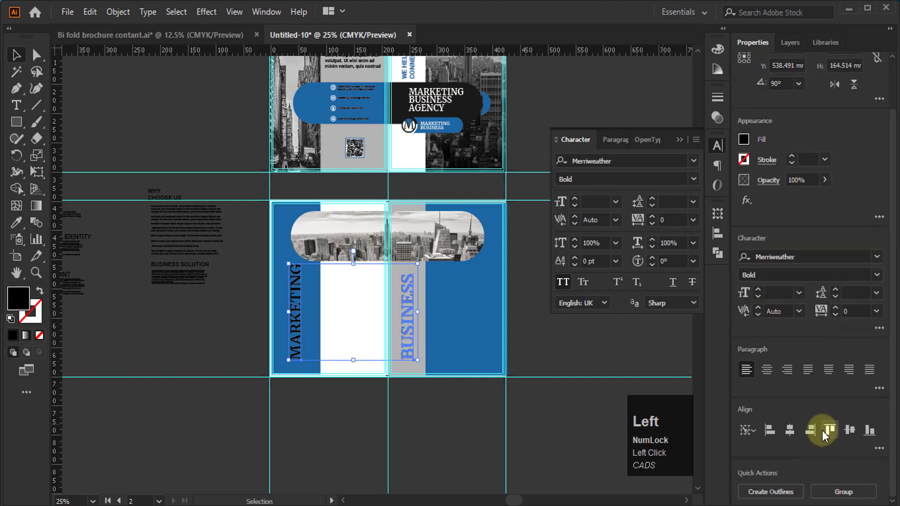
{"action": "left_click", "coordinate": [849, 431]}
{"action": "left_click", "coordinate": [584, 423]}
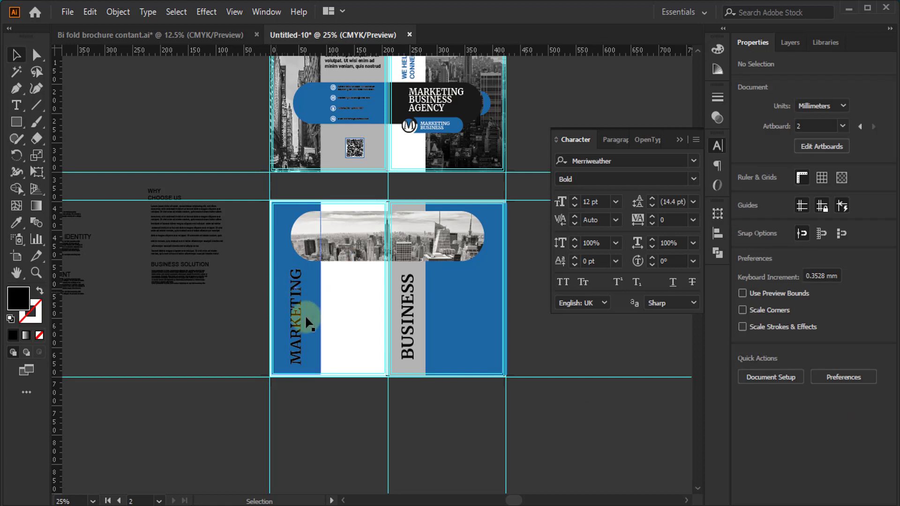
Step: Fill the vertical MARKETING heading on the blue strip with white
{"action": "left_click", "coordinate": [300, 293]}
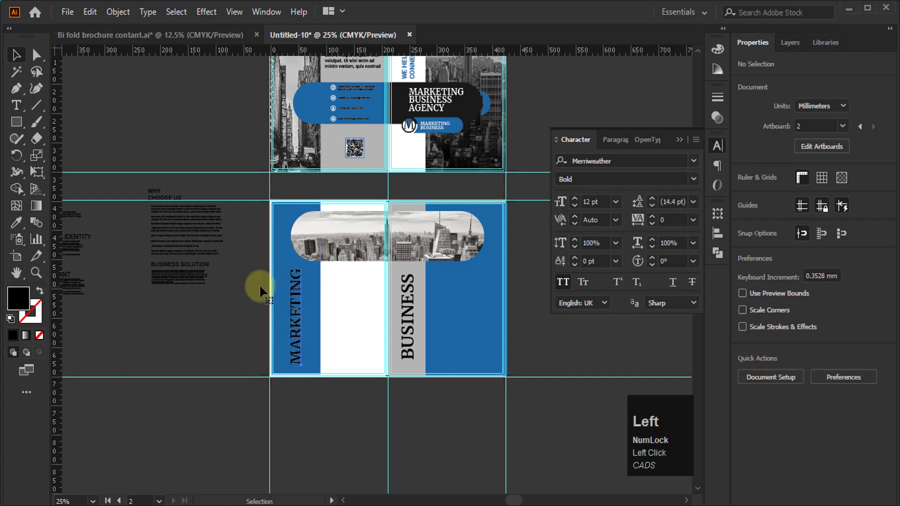
{"action": "left_click", "coordinate": [718, 48]}
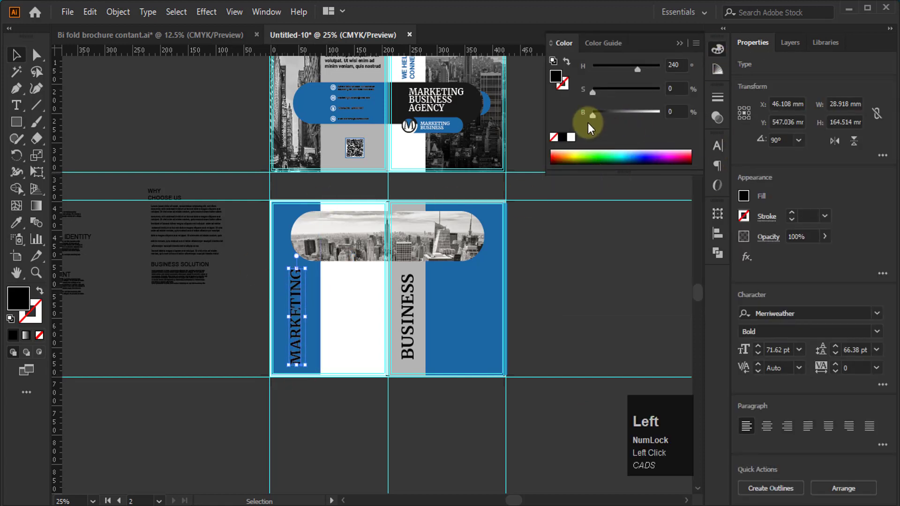
{"action": "left_click", "coordinate": [571, 138]}
{"action": "left_click", "coordinate": [204, 289]}
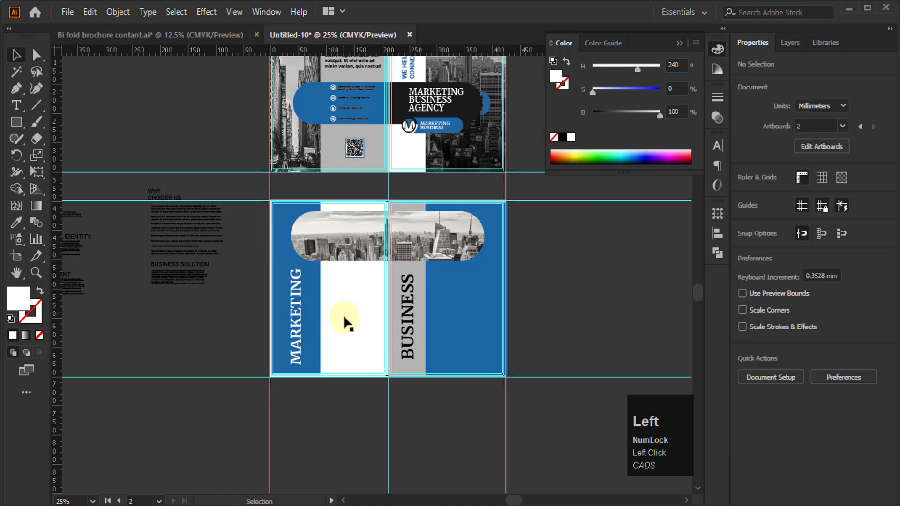
Step: Ungroup the services content block containing the MERKETING, BRANDING & IDENTITY and DEVELOPMENT icons and texts
{"action": "scroll", "coordinate": [67, 254], "scroll_direction": "down", "scroll_amount": 1}
{"action": "scroll", "coordinate": [66, 253], "scroll_direction": "up", "scroll_amount": 1}
{"action": "scroll", "coordinate": [71, 257], "scroll_direction": "up", "scroll_amount": 2}
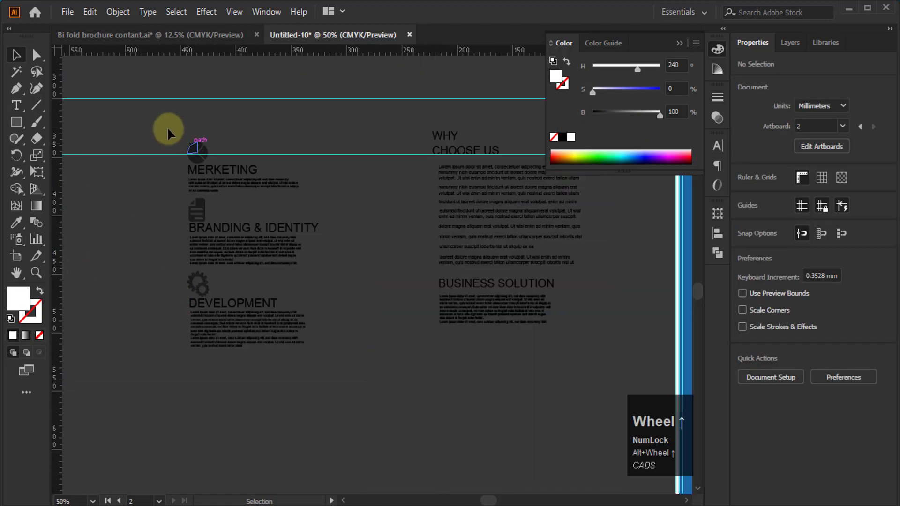
{"action": "scroll", "coordinate": [174, 220], "scroll_direction": "down", "scroll_amount": 1}
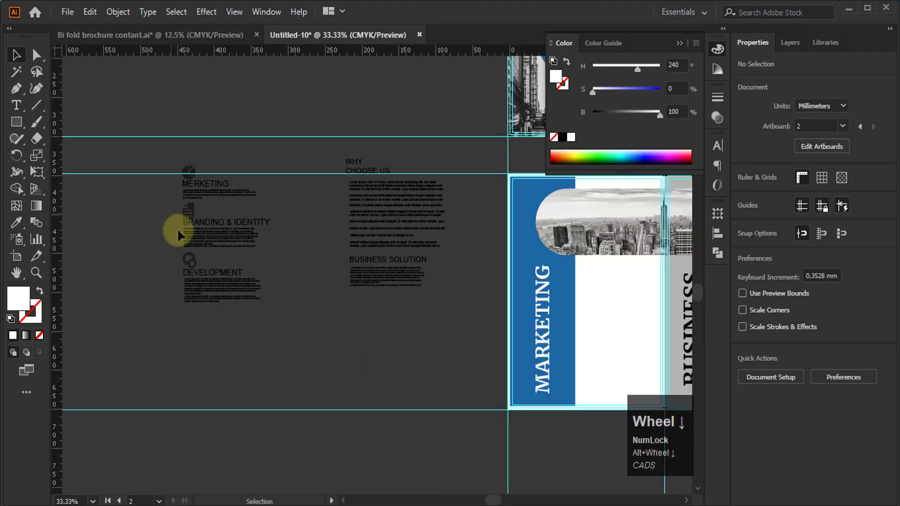
{"action": "scroll", "coordinate": [168, 189], "scroll_direction": "up", "scroll_amount": 2}
{"action": "left_click", "coordinate": [291, 336]}
{"action": "left_click_drag", "start_coordinate": [292, 336], "coordinate": [365, 445]}
{"action": "key", "text": "ctrl+shift+g"}
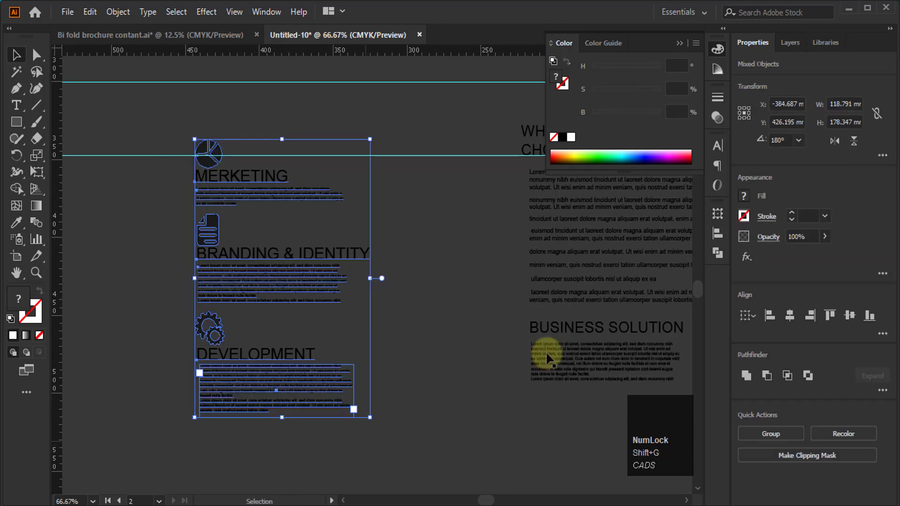
{"action": "left_click", "coordinate": [435, 249]}
Step: Set the font of the lorem ipsum paragraph under the MERKETING heading to Roboto Bold
{"action": "scroll", "coordinate": [221, 205], "scroll_direction": "up", "scroll_amount": 1}
{"action": "scroll", "coordinate": [220, 205], "scroll_direction": "up", "scroll_amount": 1}
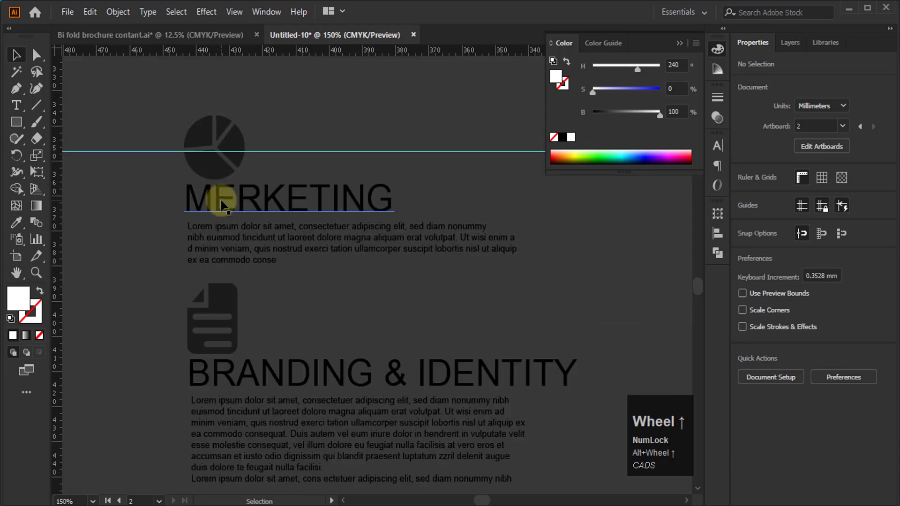
{"action": "left_click_drag", "start_coordinate": [169, 224], "coordinate": [522, 269]}
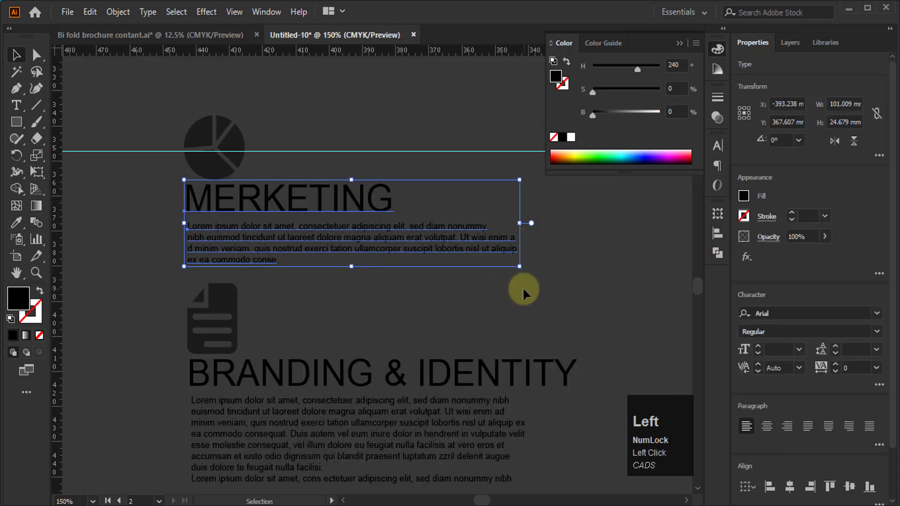
{"action": "key", "text": "ctrl"}
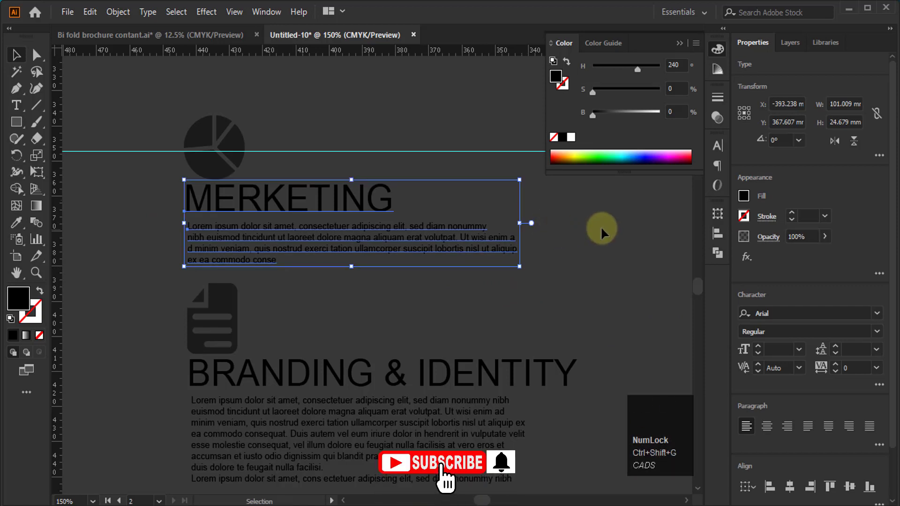
{"action": "left_click", "coordinate": [600, 230]}
{"action": "left_click", "coordinate": [512, 242]}
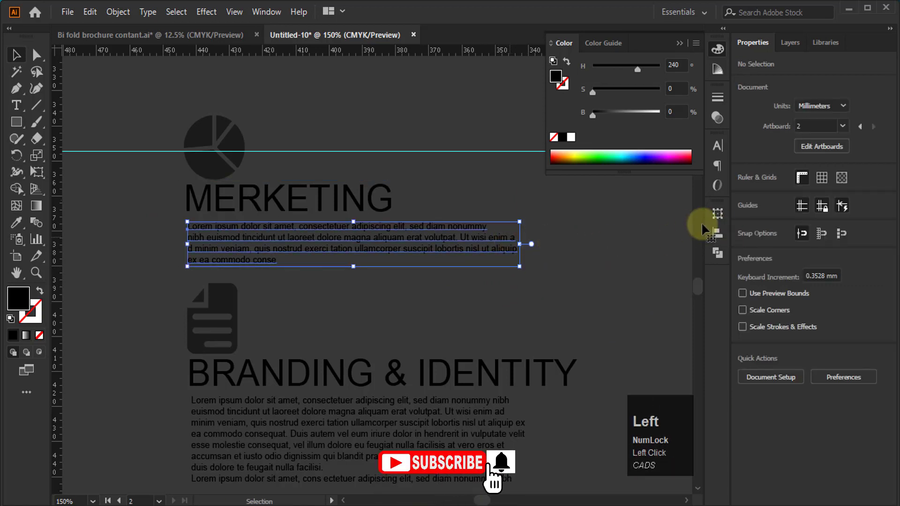
{"action": "left_click", "coordinate": [717, 146]}
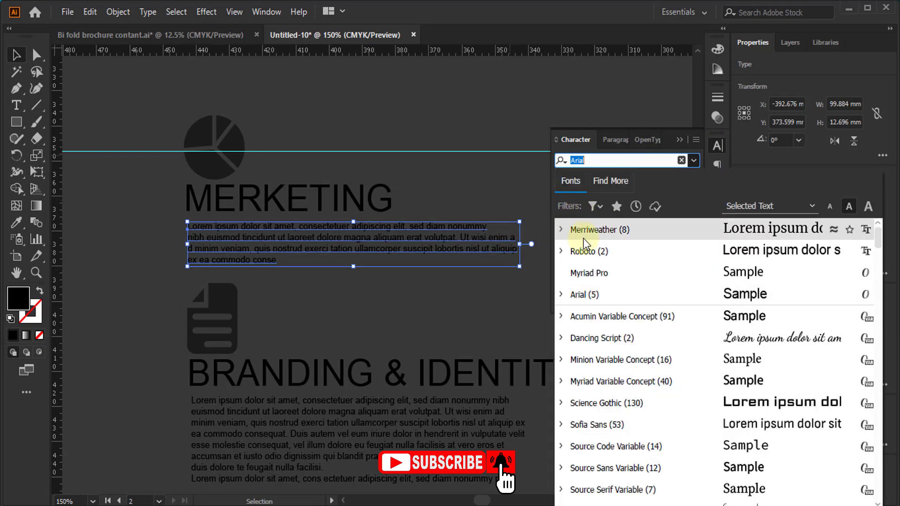
{"action": "left_click", "coordinate": [563, 252]}
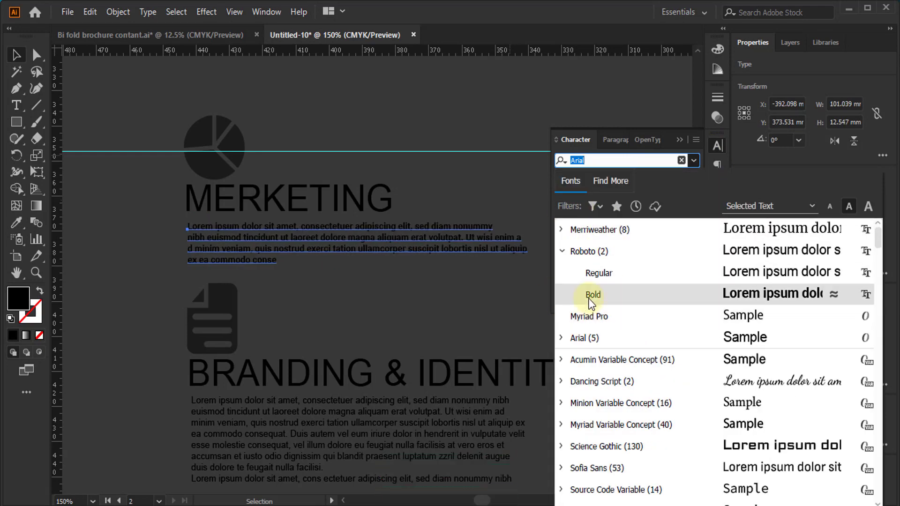
{"action": "left_click", "coordinate": [593, 295]}
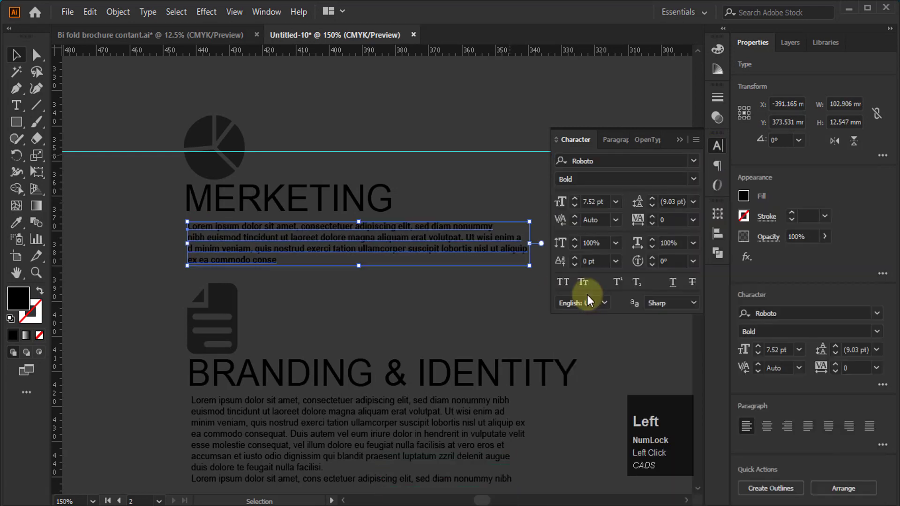
{"action": "left_click", "coordinate": [390, 207]}
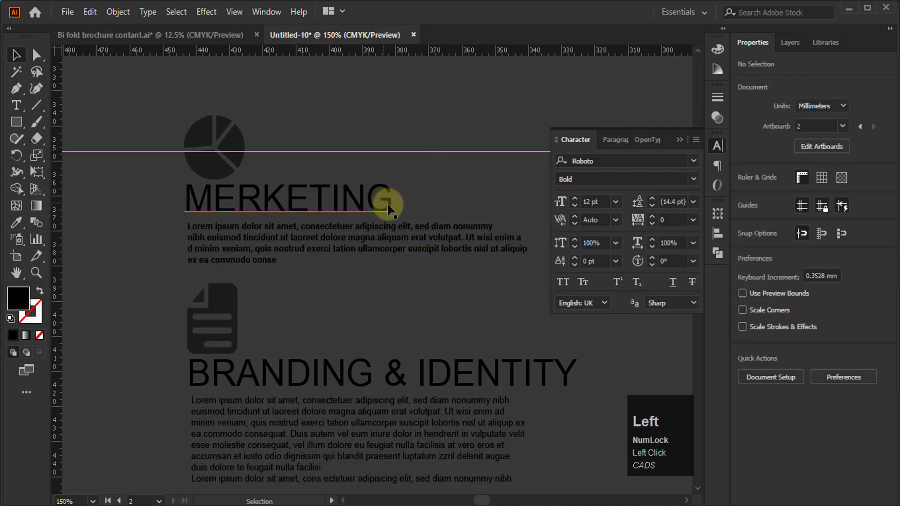
Step: Set the font of the MERKETING service heading to Merriweather Regular
{"action": "left_click", "coordinate": [288, 199]}
{"action": "left_click", "coordinate": [591, 161]}
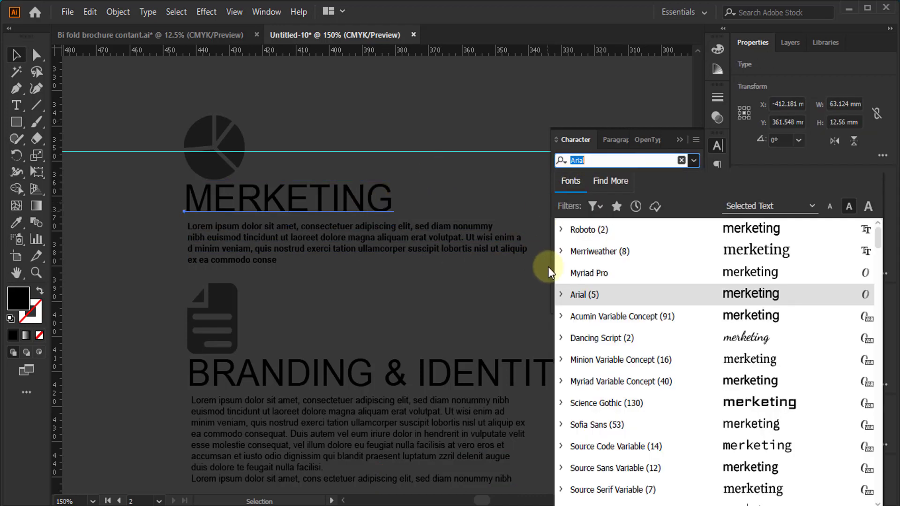
{"action": "left_click", "coordinate": [561, 252]}
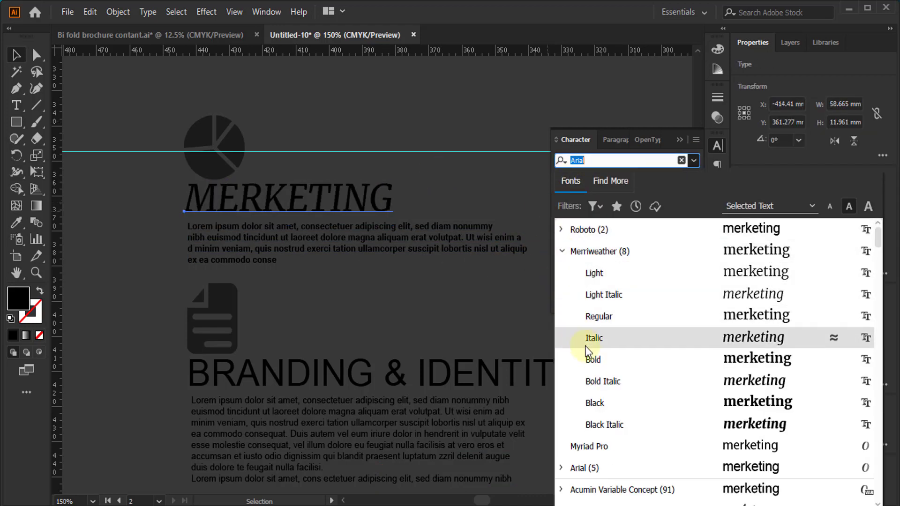
{"action": "left_click", "coordinate": [591, 316]}
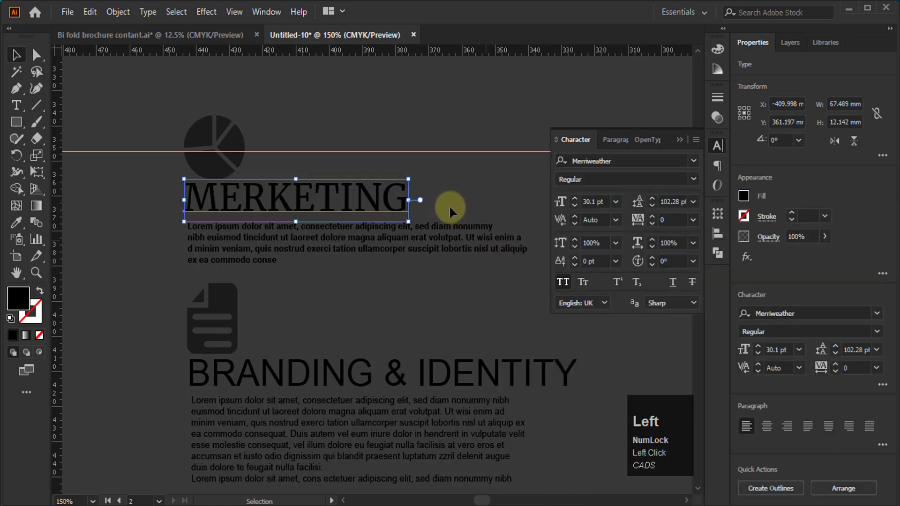
{"action": "left_click", "coordinate": [456, 179]}
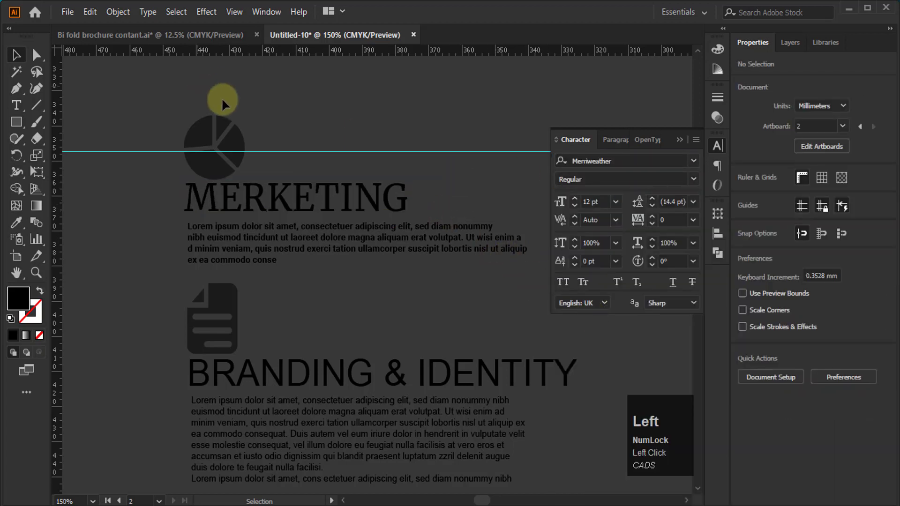
Step: Fill the pie chart icon above the MERKETING heading with the blue sampled from the left inside page's strip
{"action": "left_click", "coordinate": [201, 157]}
{"action": "scroll", "coordinate": [207, 195], "scroll_direction": "down", "scroll_amount": 3}
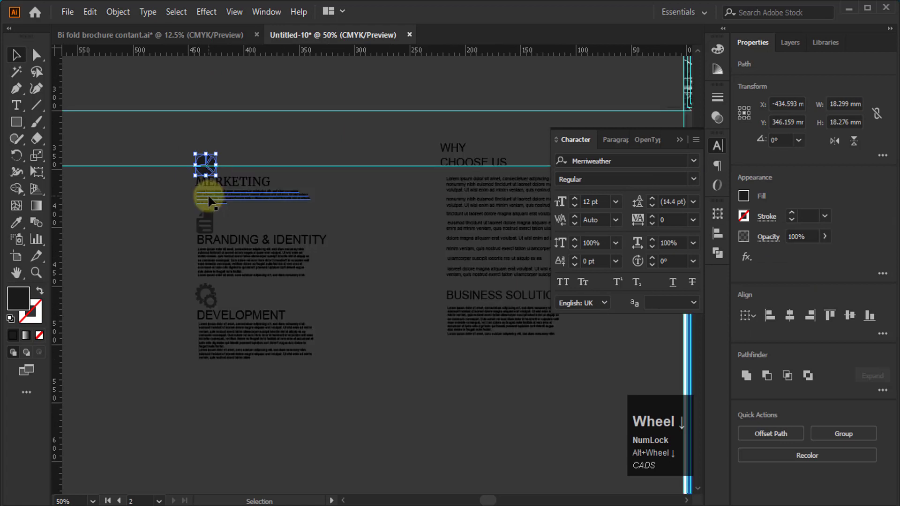
{"action": "scroll", "coordinate": [209, 201], "scroll_direction": "down", "scroll_amount": 2}
{"action": "scroll", "coordinate": [225, 221], "scroll_direction": "up", "scroll_amount": 3}
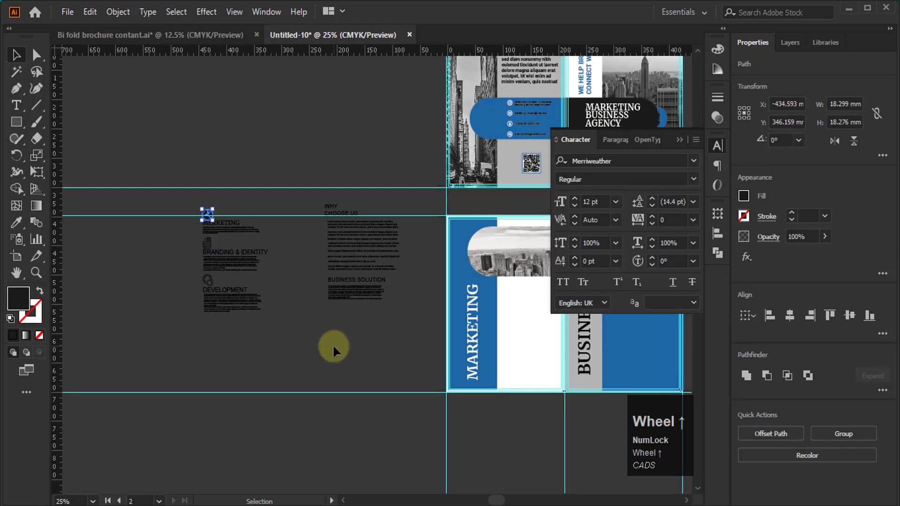
{"action": "key", "text": "i"}
{"action": "left_click", "coordinate": [481, 329]}
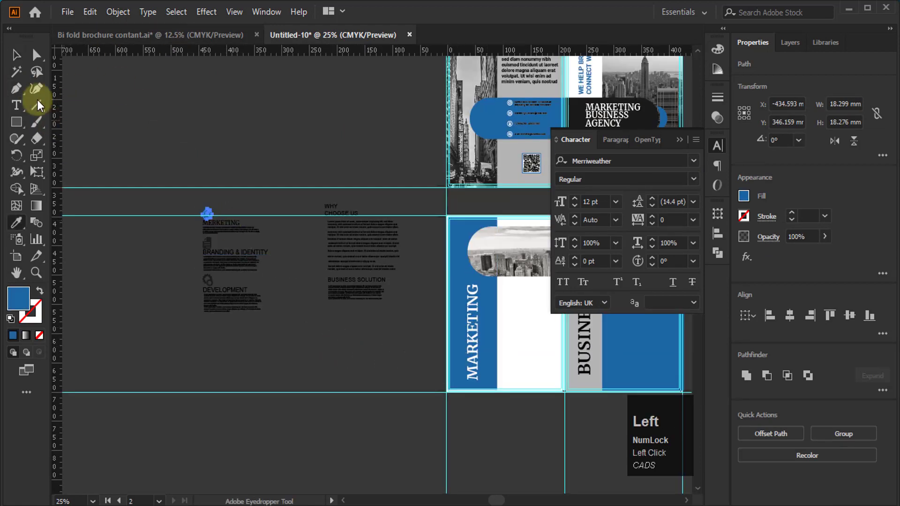
{"action": "left_click", "coordinate": [141, 116]}
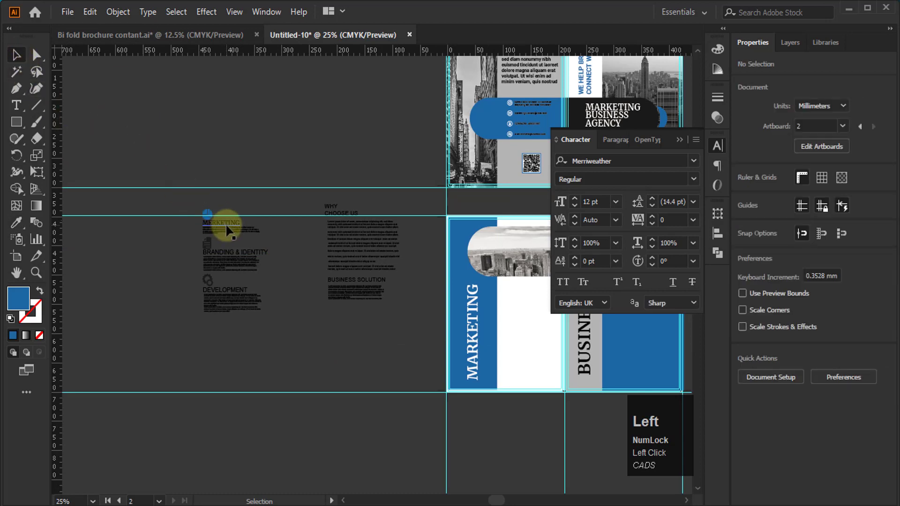
Step: Copy the small blue half-round shape beside the About us heading over to the services content block
{"action": "scroll", "coordinate": [226, 224], "scroll_direction": "up", "scroll_amount": 4}
{"action": "left_click_drag", "start_coordinate": [196, 141], "coordinate": [281, 373]}
{"action": "key", "text": "alt"}
{"action": "left_click", "coordinate": [215, 175]}
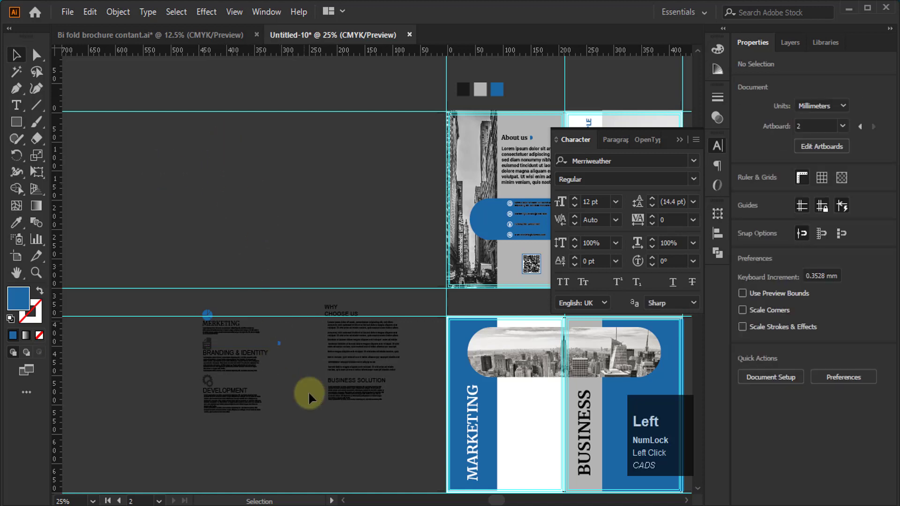
{"action": "scroll", "coordinate": [241, 345], "scroll_direction": "up", "scroll_amount": 3}
{"action": "left_click", "coordinate": [359, 400], "text": "alt"}
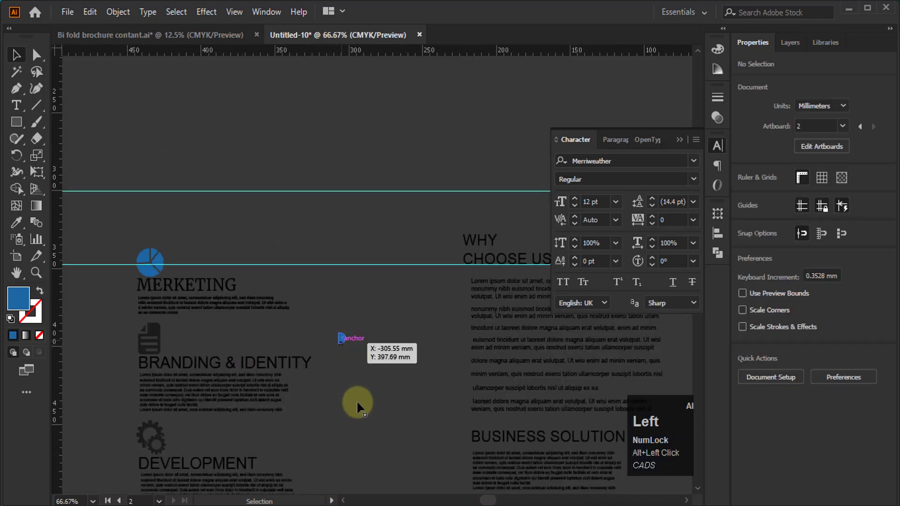
{"action": "left_click_drag", "start_coordinate": [361, 403], "coordinate": [350, 404]}
{"action": "left_click_drag", "start_coordinate": [270, 362], "coordinate": [211, 346]}
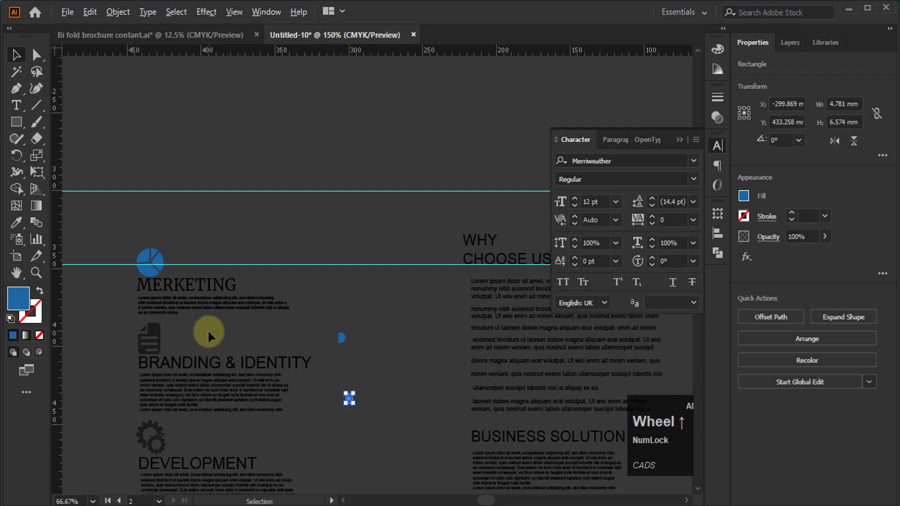
{"action": "scroll", "coordinate": [207, 331], "scroll_direction": "up", "scroll_amount": 2}
{"action": "left_click_drag", "start_coordinate": [504, 347], "coordinate": [326, 232]}
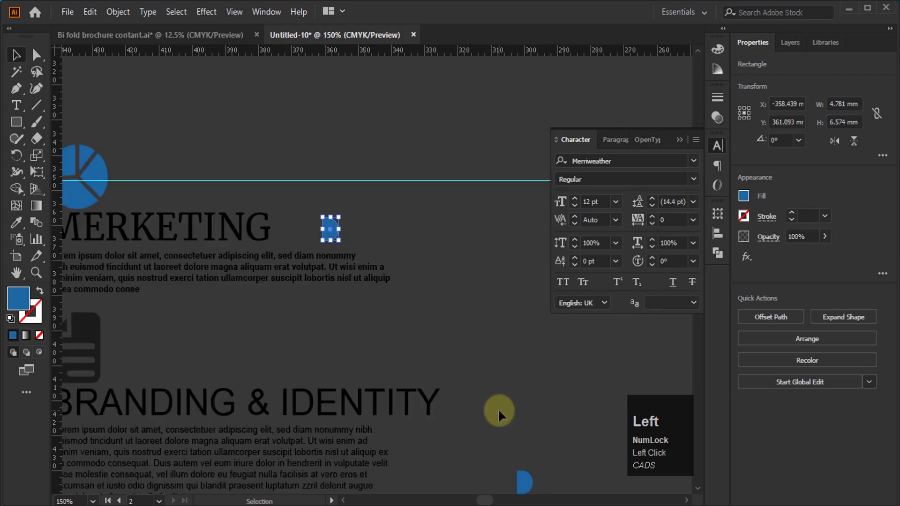
{"action": "key", "text": "Delete"}
Step: Place the blue half-round shape just after the MERKETING heading and enlarge it proportionally to about 6.05 × 8.32 mm
{"action": "left_click_drag", "start_coordinate": [523, 474], "coordinate": [291, 203]}
{"action": "scroll", "coordinate": [281, 231], "scroll_direction": "up", "scroll_amount": 3}
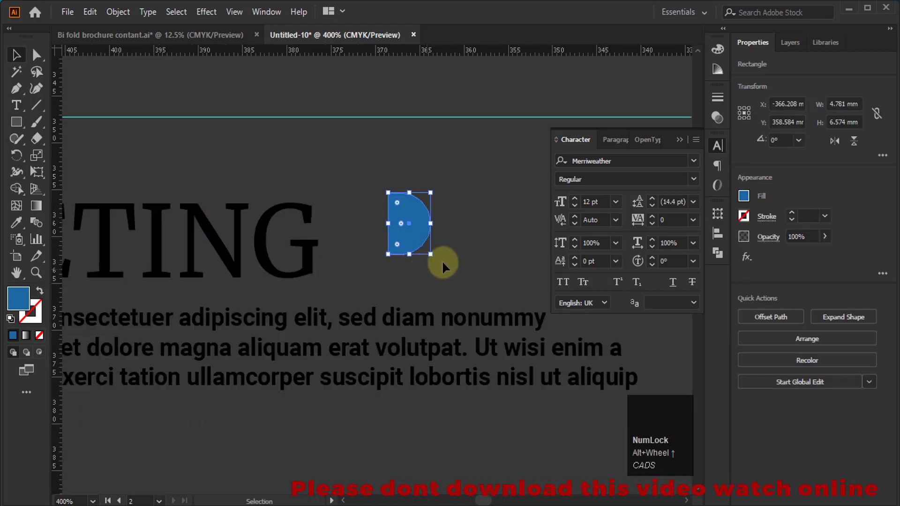
{"action": "left_click_drag", "start_coordinate": [431, 254], "coordinate": [443, 270]}
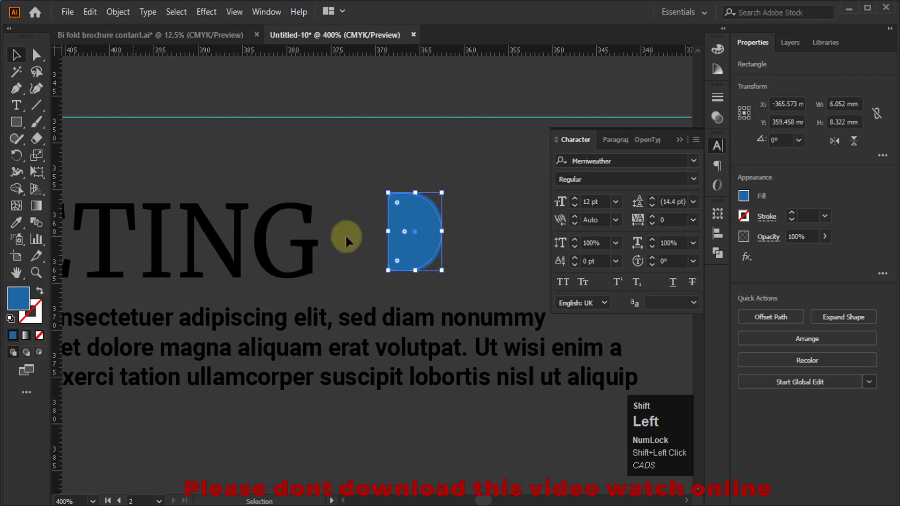
{"action": "left_click_drag", "start_coordinate": [422, 233], "coordinate": [409, 241]}
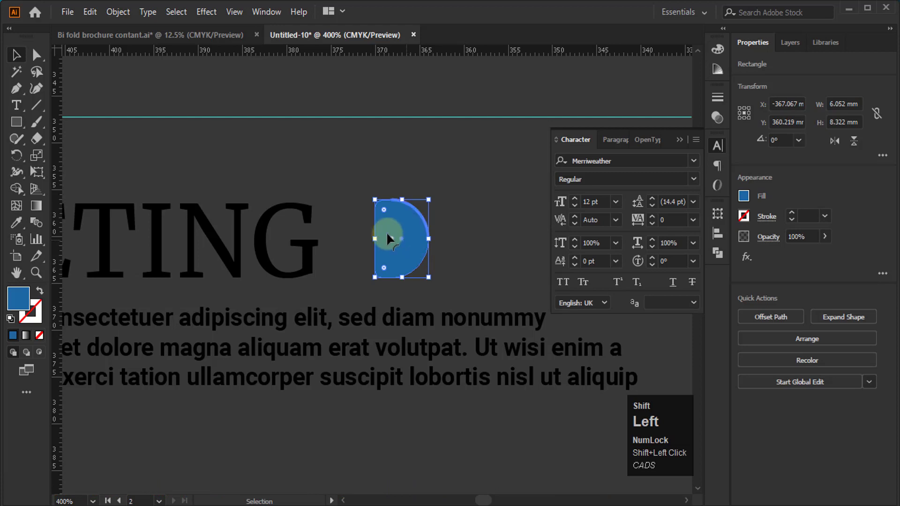
{"action": "left_click", "coordinate": [446, 207]}
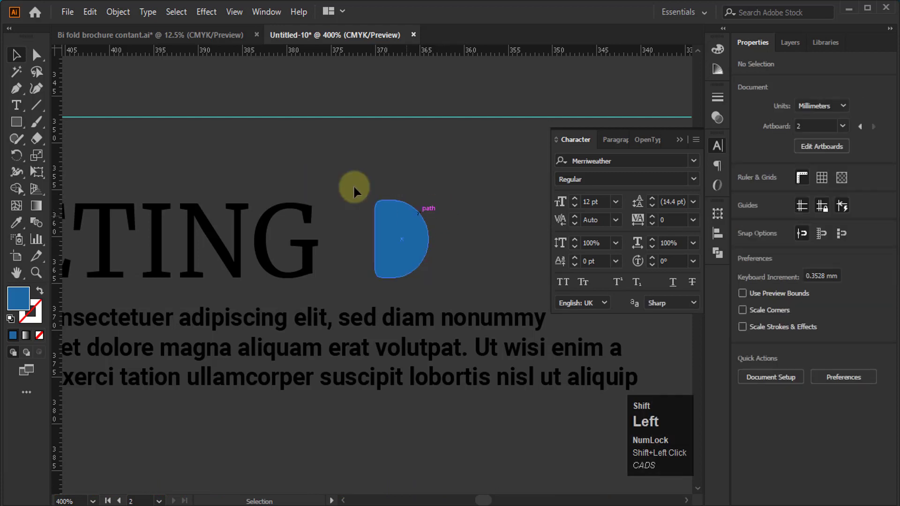
Step: Remove the slight rounding from the two corners on the straight side of the blue half-round shape
{"action": "left_click_drag", "start_coordinate": [347, 202], "coordinate": [393, 288]}
{"action": "left_click_drag", "start_coordinate": [384, 211], "coordinate": [47, 65]}
{"action": "left_click", "coordinate": [14, 59]}
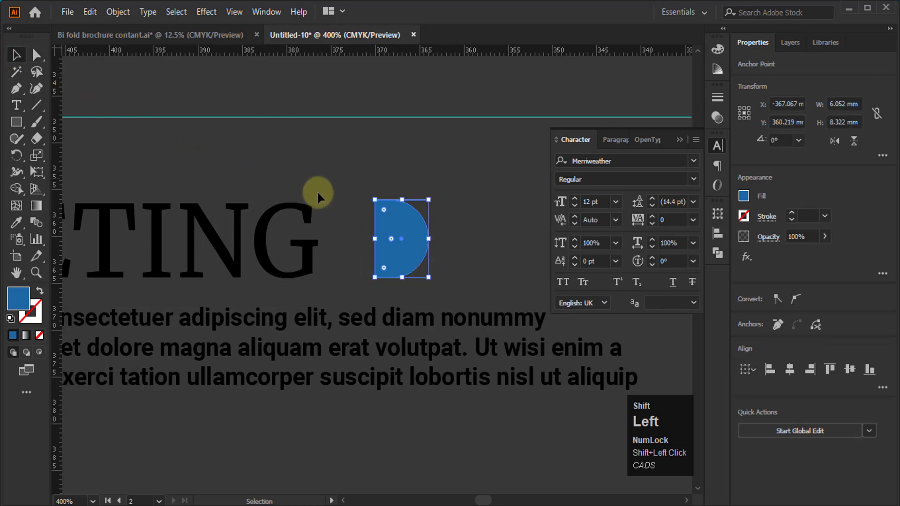
{"action": "left_click", "coordinate": [261, 193]}
Step: Set the font of the lorem ipsum paragraphs under BRANDING & IDENTITY and DEVELOPMENT to Roboto Bold
{"action": "scroll", "coordinate": [326, 175], "scroll_direction": "down", "scroll_amount": 2}
{"action": "scroll", "coordinate": [381, 186], "scroll_direction": "down", "scroll_amount": 3}
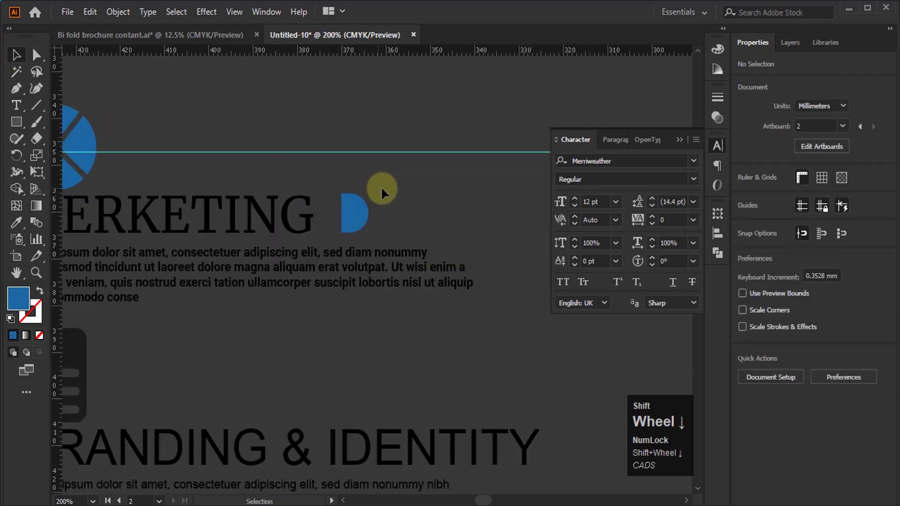
{"action": "scroll", "coordinate": [390, 178], "scroll_direction": "down", "scroll_amount": 1}
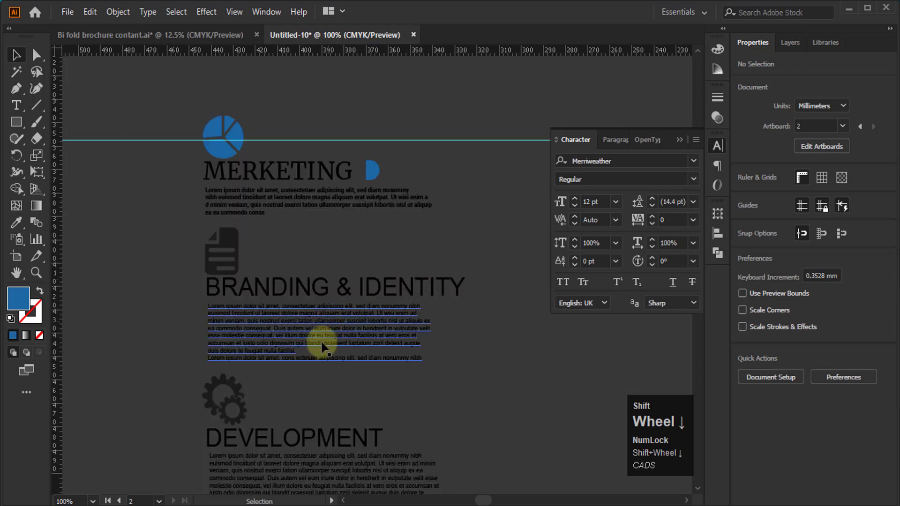
{"action": "left_click", "coordinate": [402, 342], "text": "shift"}
{"action": "scroll", "coordinate": [395, 392], "scroll_direction": "down", "scroll_amount": 2}
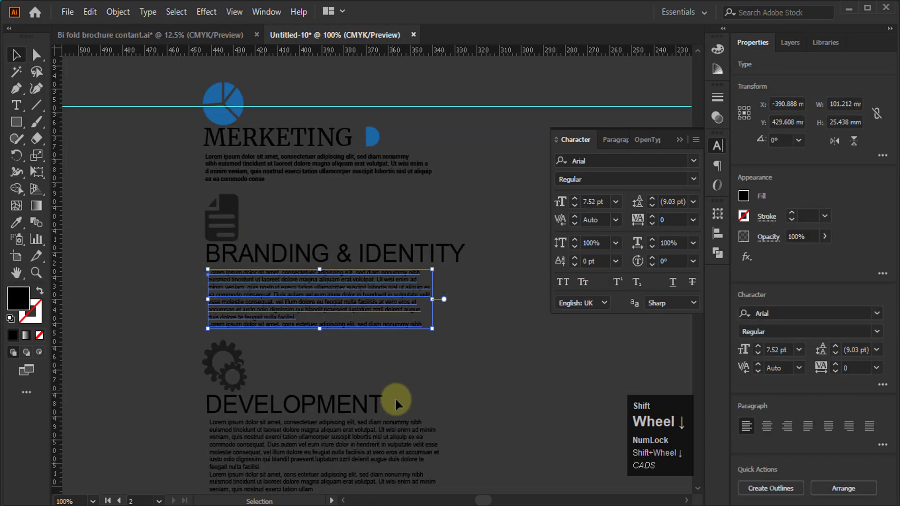
{"action": "left_click", "coordinate": [389, 433], "text": "shift"}
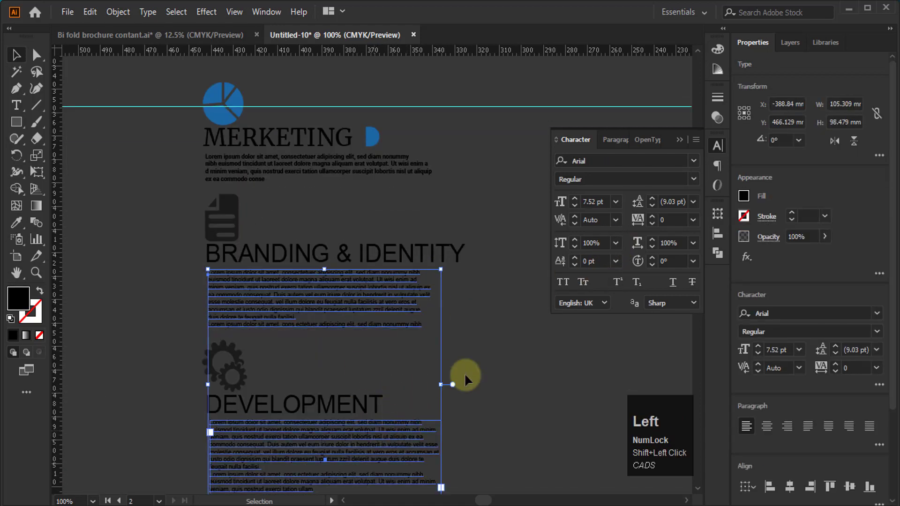
{"action": "left_click", "coordinate": [692, 161]}
{"action": "left_click", "coordinate": [562, 252]}
{"action": "left_click", "coordinate": [597, 297]}
{"action": "left_click", "coordinate": [473, 281]}
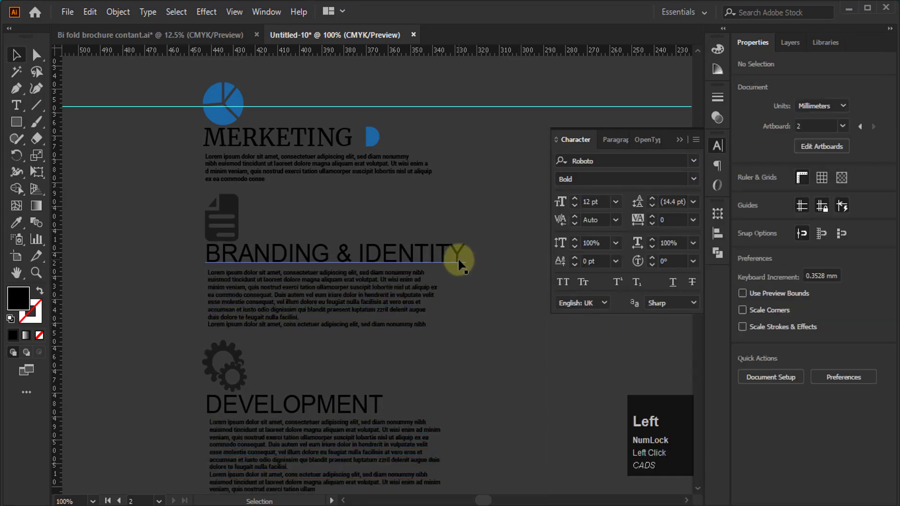
Step: Set the font of the BRANDING & IDENTITY and DEVELOPMENT headings to Merriweather Regular
{"action": "left_click", "coordinate": [378, 404], "text": "shift"}
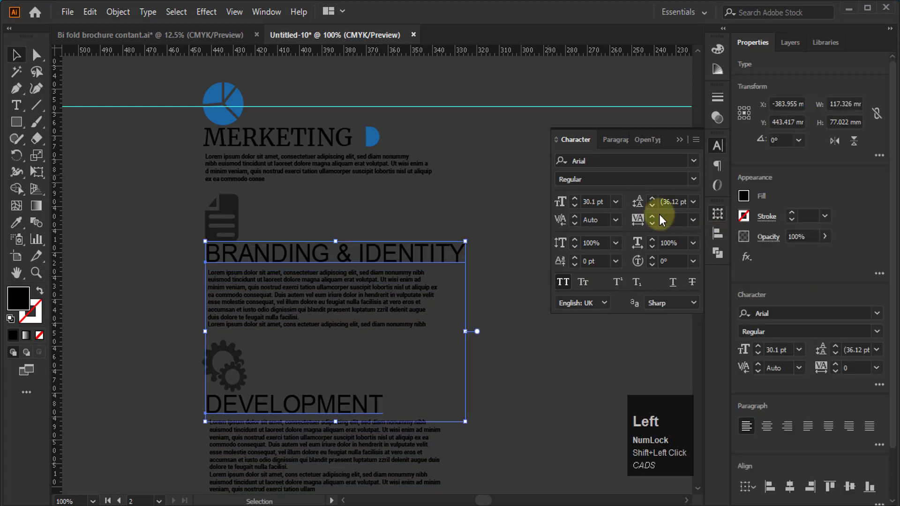
{"action": "left_click", "coordinate": [659, 161]}
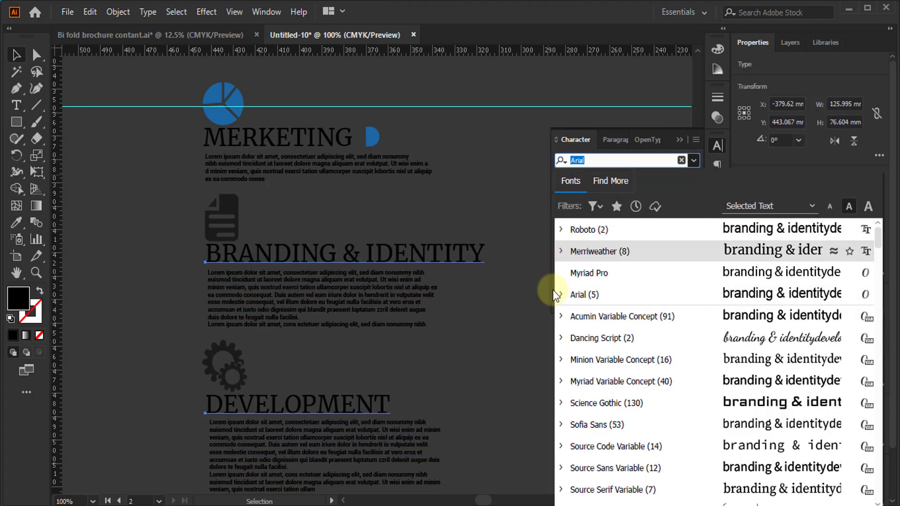
{"action": "left_click", "coordinate": [563, 252]}
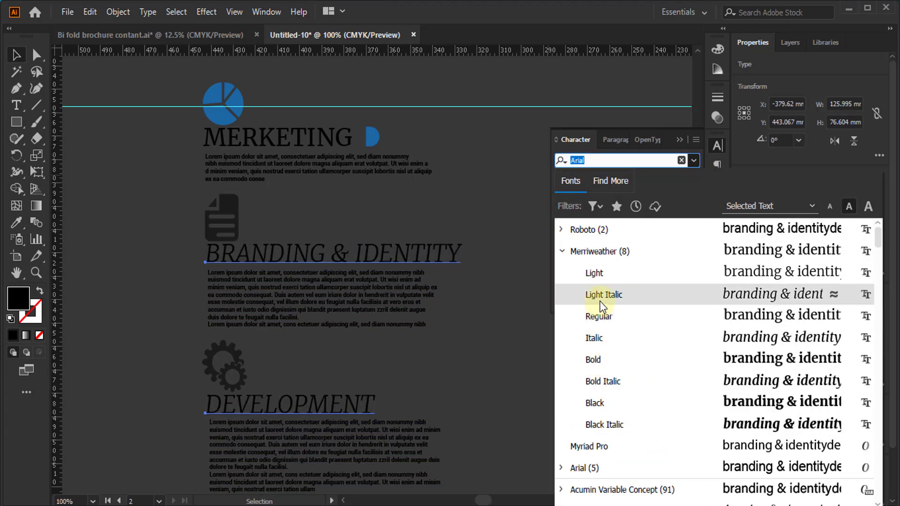
{"action": "left_click", "coordinate": [598, 317]}
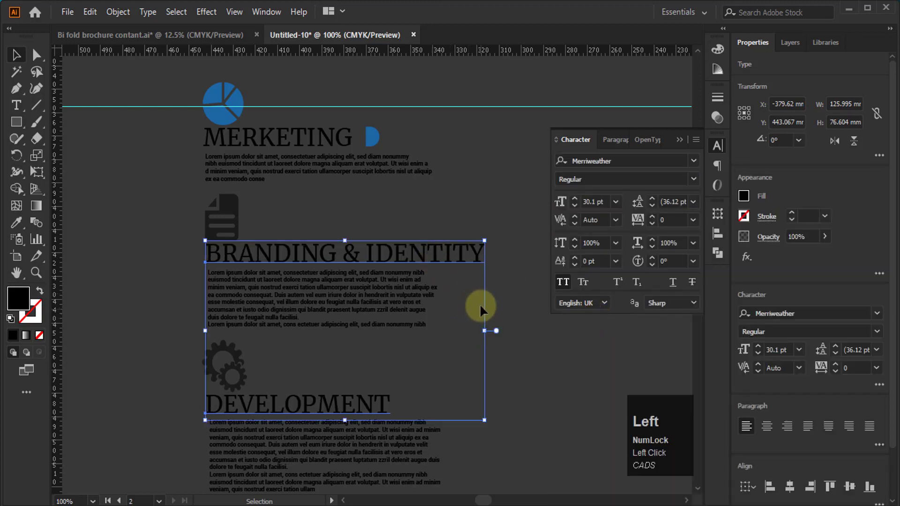
{"action": "left_click", "coordinate": [446, 140]}
Step: Fill the MERKETING heading with the blue sampled from the half-round shape beside it
{"action": "left_click", "coordinate": [288, 137]}
{"action": "key", "text": "i"}
{"action": "left_click", "coordinate": [372, 137]}
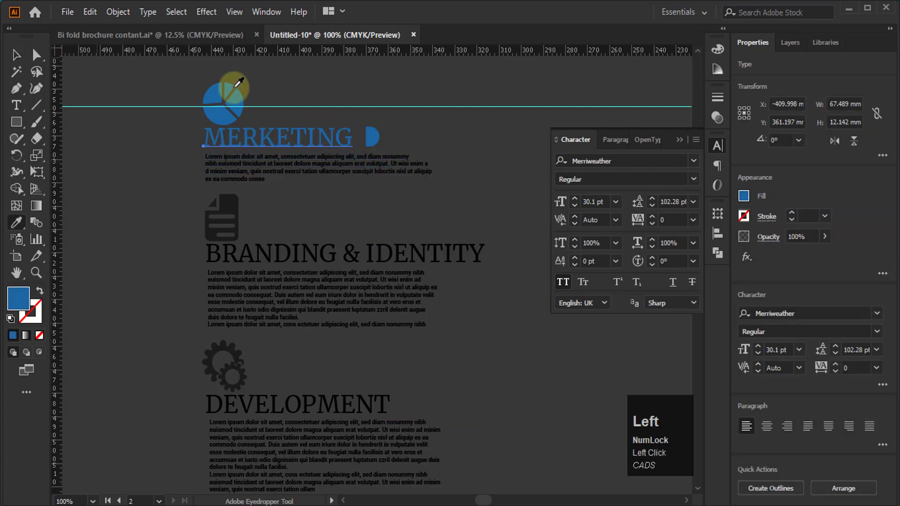
{"action": "left_click", "coordinate": [19, 55]}
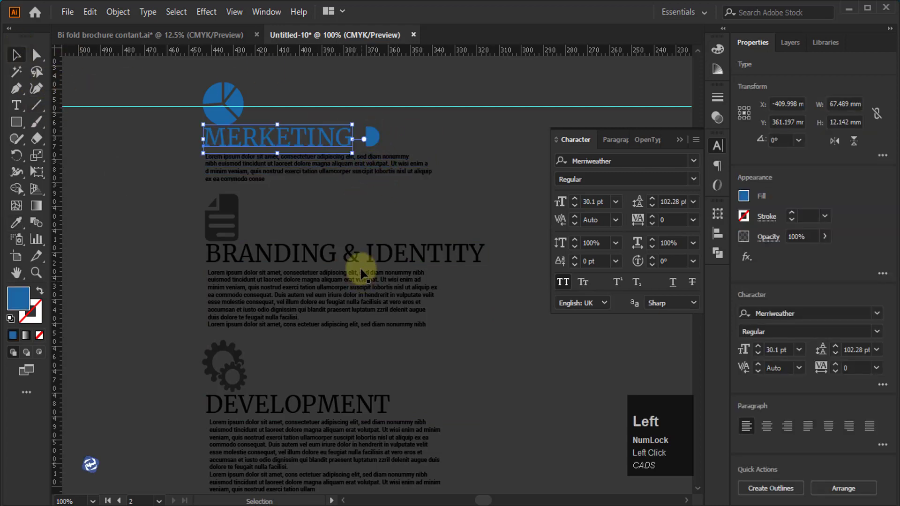
Step: Fill the BRANDING & IDENTITY and DEVELOPMENT headings with the blue sampled from the half-round shape
{"action": "left_click", "coordinate": [417, 249]}
{"action": "left_click", "coordinate": [370, 407], "text": "shift"}
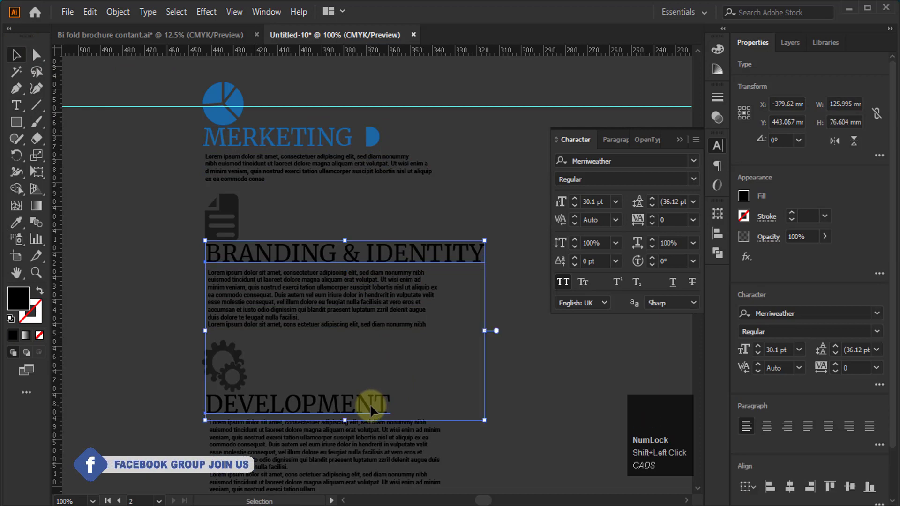
{"action": "key", "text": "i"}
{"action": "left_click", "coordinate": [375, 135]}
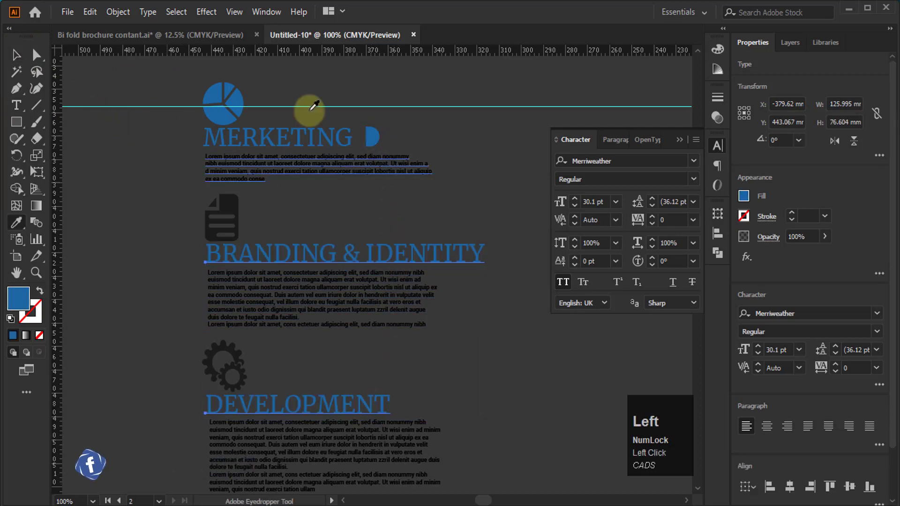
{"action": "left_click", "coordinate": [17, 56]}
{"action": "left_click", "coordinate": [420, 126]}
Step: Place copies of the blue half-round shape after the BRANDING & IDENTITY and DEVELOPMENT headings, aligned with each heading's height
{"action": "left_click_drag", "start_coordinate": [370, 136], "coordinate": [403, 412]}
{"action": "left_click", "coordinate": [507, 333]}
{"action": "scroll", "coordinate": [403, 413], "scroll_direction": "up", "scroll_amount": 3}
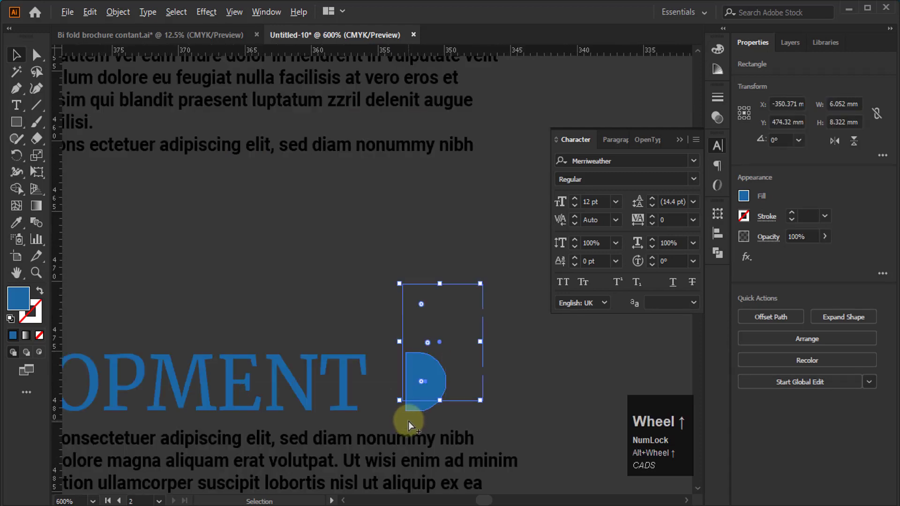
{"action": "scroll", "coordinate": [409, 421], "scroll_direction": "up", "scroll_amount": 2}
{"action": "key", "text": "Down"}
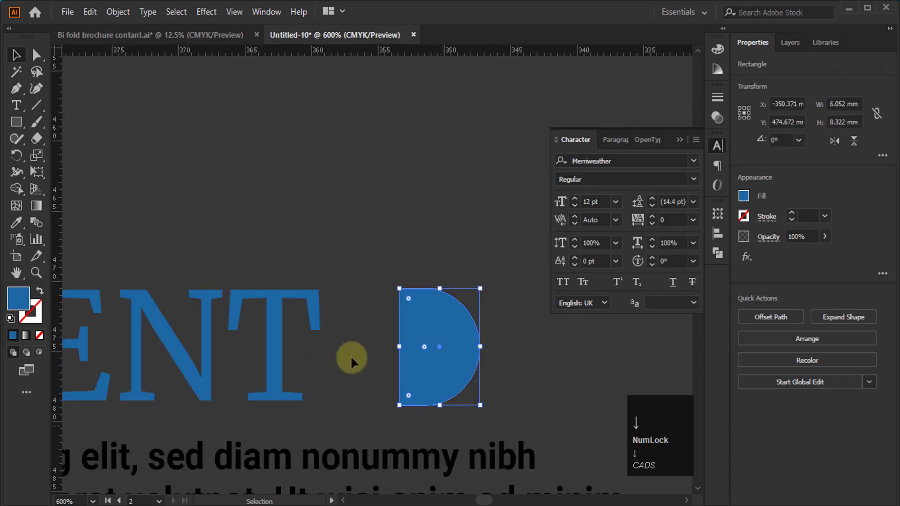
{"action": "scroll", "coordinate": [324, 309], "scroll_direction": "down", "scroll_amount": 6}
{"action": "scroll", "coordinate": [354, 246], "scroll_direction": "down", "scroll_amount": 1}
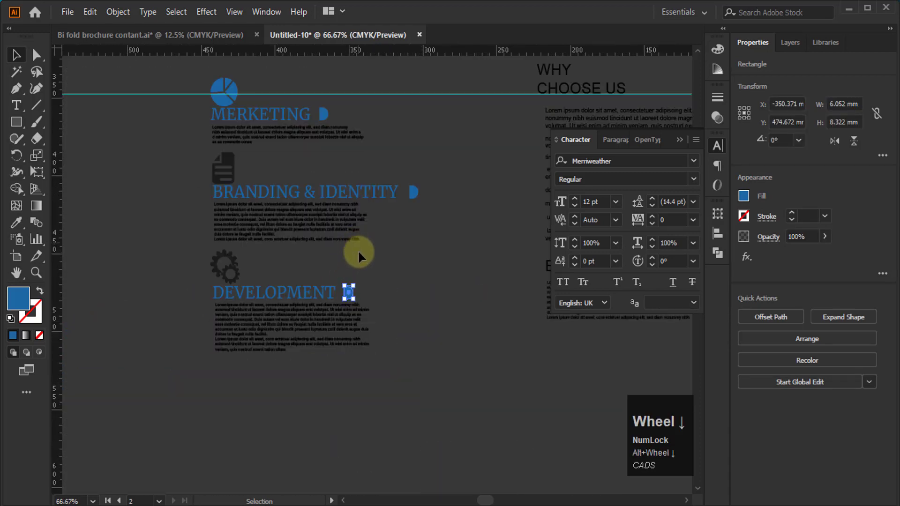
Step: Group the parts of the document icon, and group the parts of the gears icon
{"action": "left_click", "coordinate": [219, 163]}
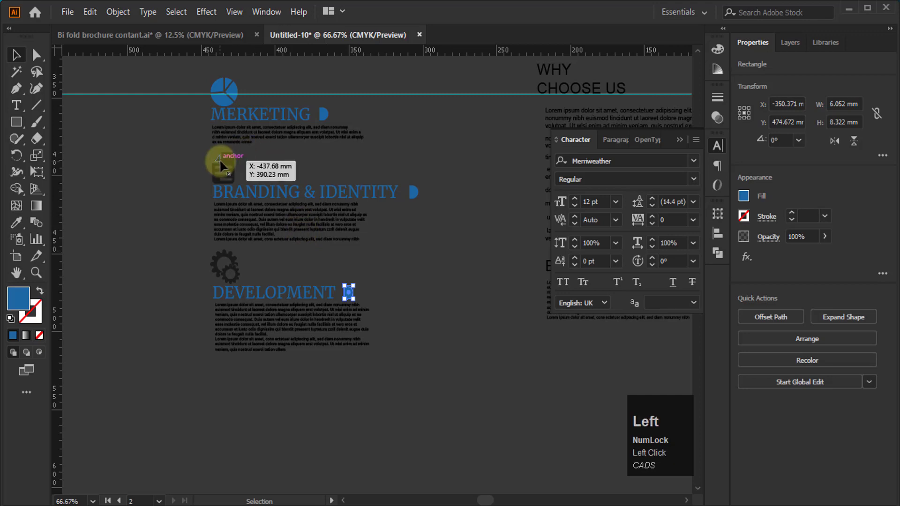
{"action": "left_click", "coordinate": [266, 157]}
{"action": "left_click_drag", "start_coordinate": [240, 177], "coordinate": [240, 176]}
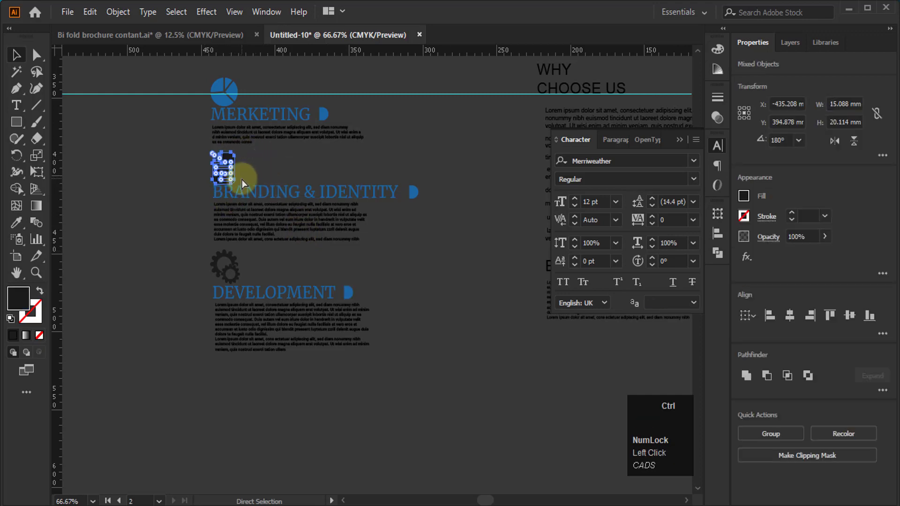
{"action": "key", "text": "ctrl+g"}
{"action": "left_click_drag", "start_coordinate": [200, 254], "coordinate": [238, 276]}
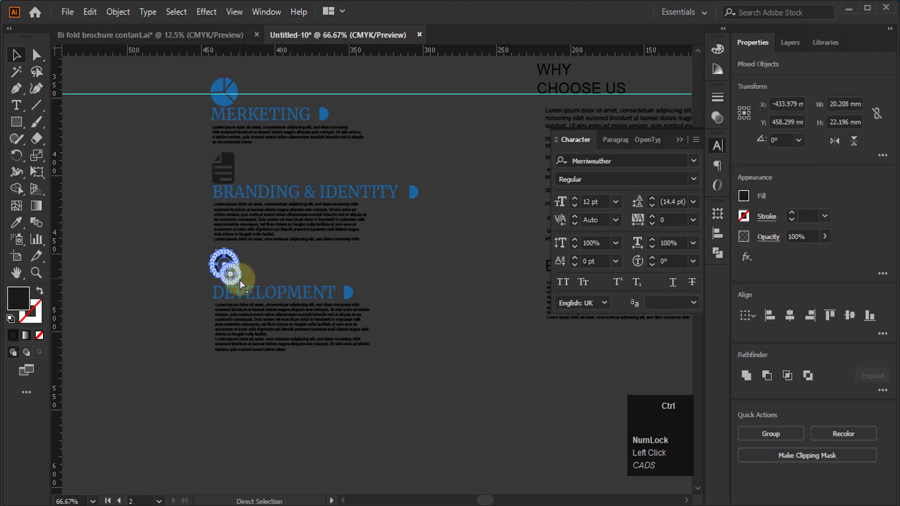
{"action": "key", "text": "ctrl+g"}
Step: Fill the document and gears icons with the blue sampled from the pie chart icon
{"action": "left_click", "coordinate": [225, 170], "text": "shift"}
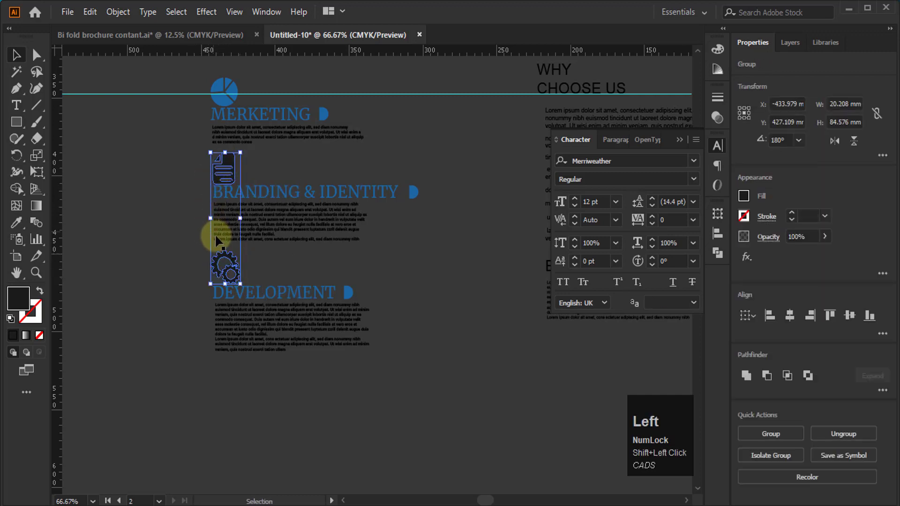
{"action": "key", "text": "i"}
{"action": "left_click", "coordinate": [240, 87]}
{"action": "left_click", "coordinate": [16, 55]}
{"action": "left_click", "coordinate": [205, 263]}
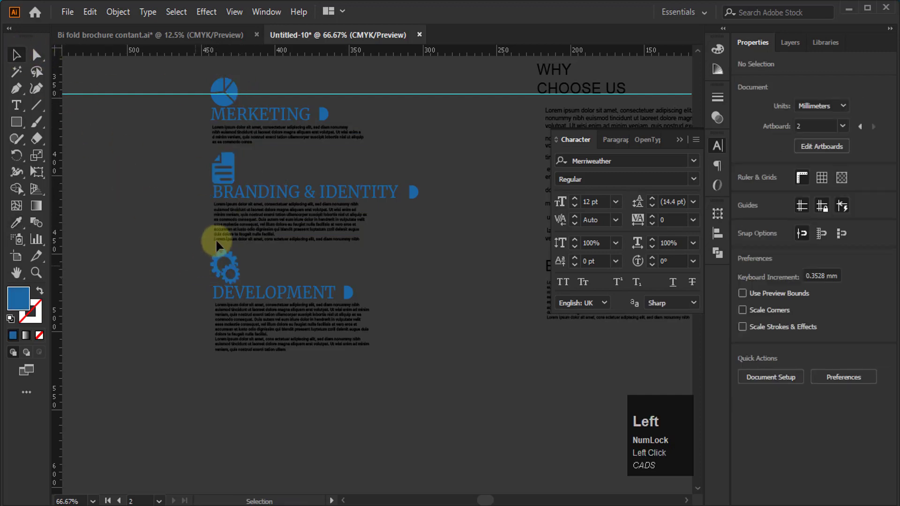
Step: Group all the service icons, headings, half-round shapes and paragraphs into one object
{"action": "scroll", "coordinate": [194, 293], "scroll_direction": "down", "scroll_amount": 2}
{"action": "left_click_drag", "start_coordinate": [159, 167], "coordinate": [317, 348]}
{"action": "key", "text": "ctrl"}
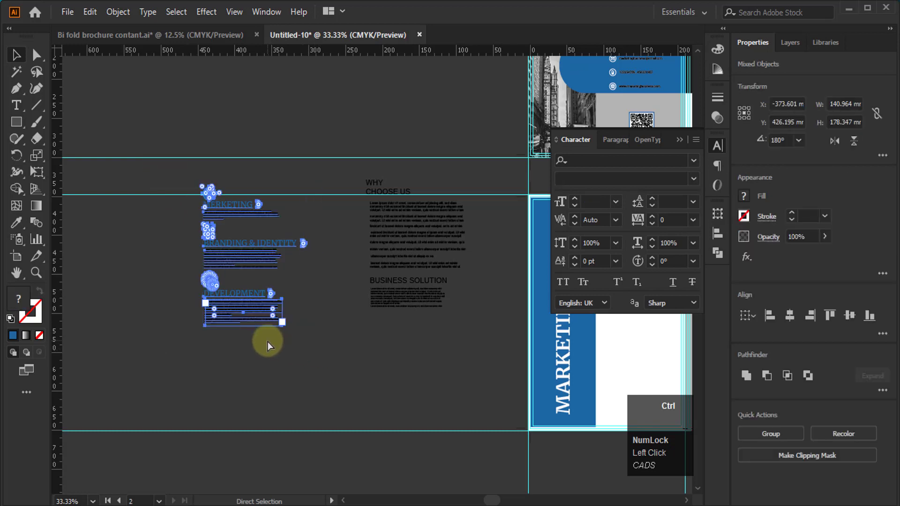
{"action": "key", "text": "ctrl+g"}
Step: Move the services group onto the left inside page's white area, scaling it proportionally to about 105 × 133 mm
{"action": "scroll", "coordinate": [86, 237], "scroll_direction": "down", "scroll_amount": 2}
{"action": "left_click_drag", "start_coordinate": [165, 246], "coordinate": [374, 296]}
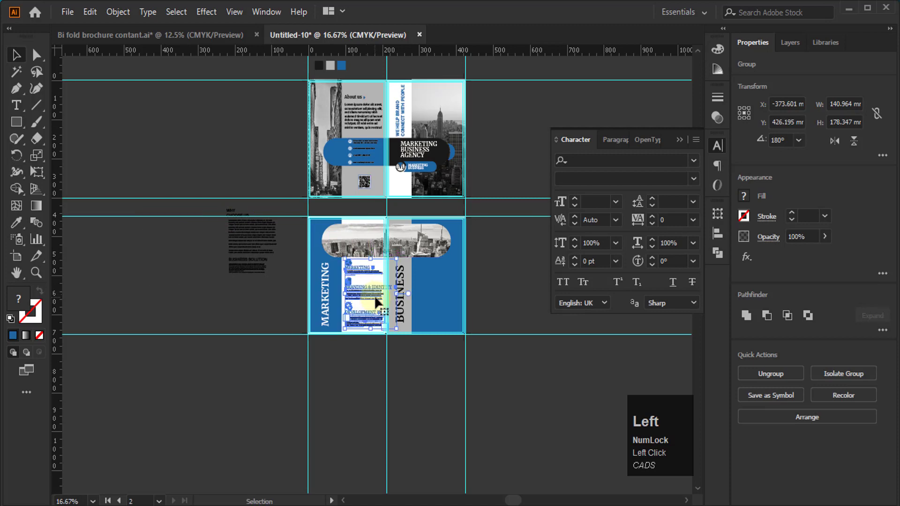
{"action": "scroll", "coordinate": [362, 299], "scroll_direction": "up", "scroll_amount": 3}
{"action": "scroll", "coordinate": [399, 314], "scroll_direction": "up", "scroll_amount": 1}
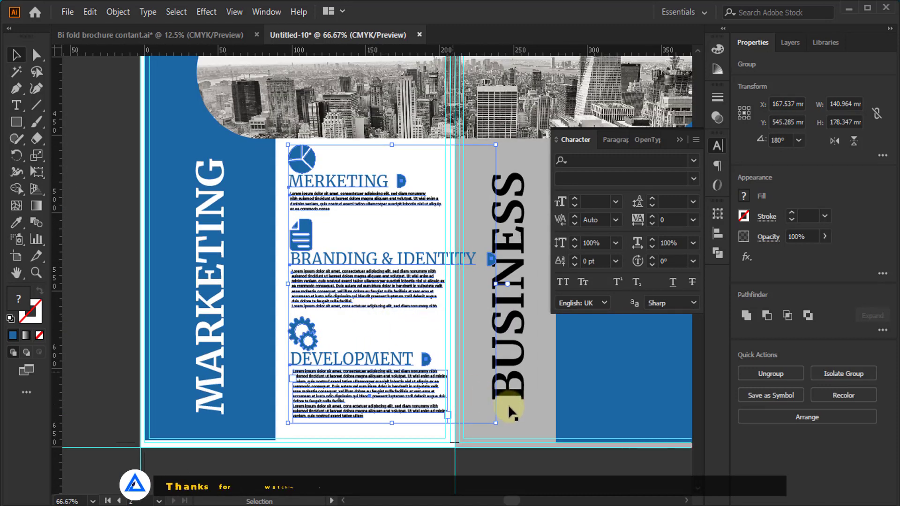
{"action": "left_click_drag", "start_coordinate": [497, 425], "coordinate": [436, 397]}
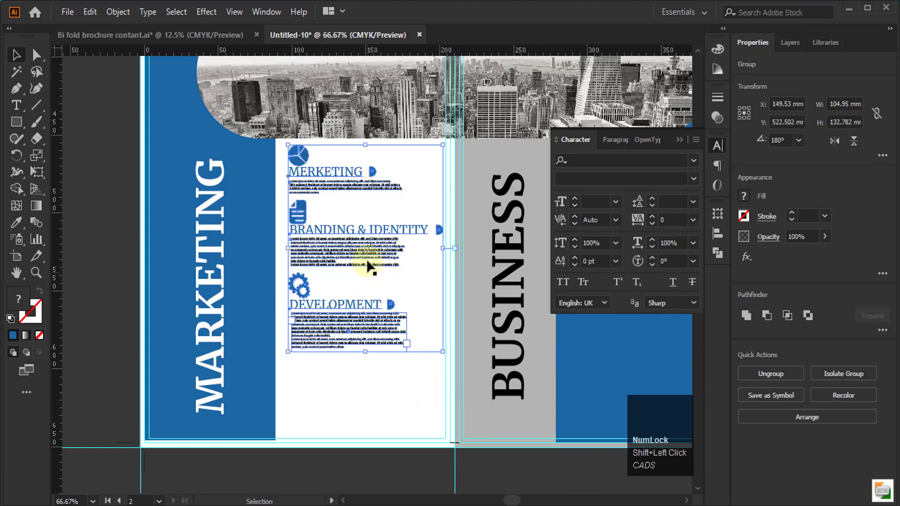
{"action": "left_click_drag", "start_coordinate": [366, 257], "coordinate": [361, 290]}
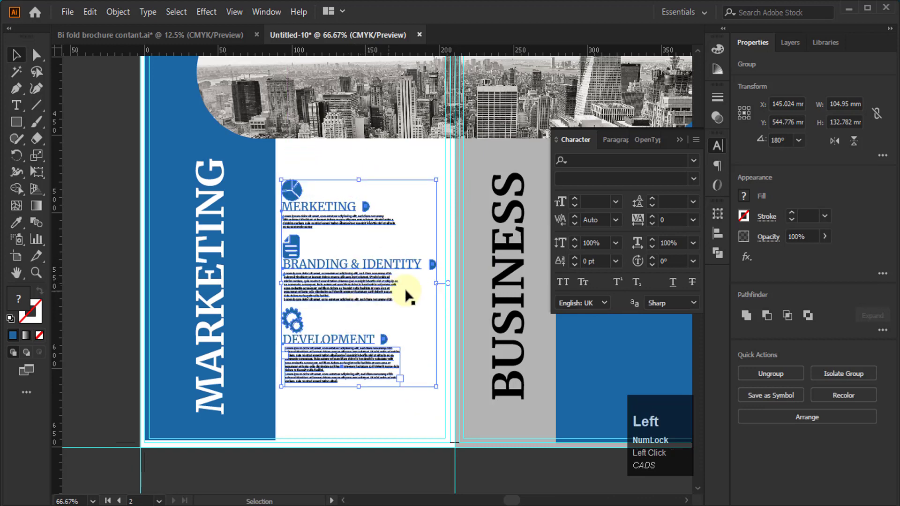
Step: Scale the services group on the left inside page up proportionally to about 110 × 139 mm
{"action": "scroll", "coordinate": [434, 268], "scroll_direction": "up", "scroll_amount": 3}
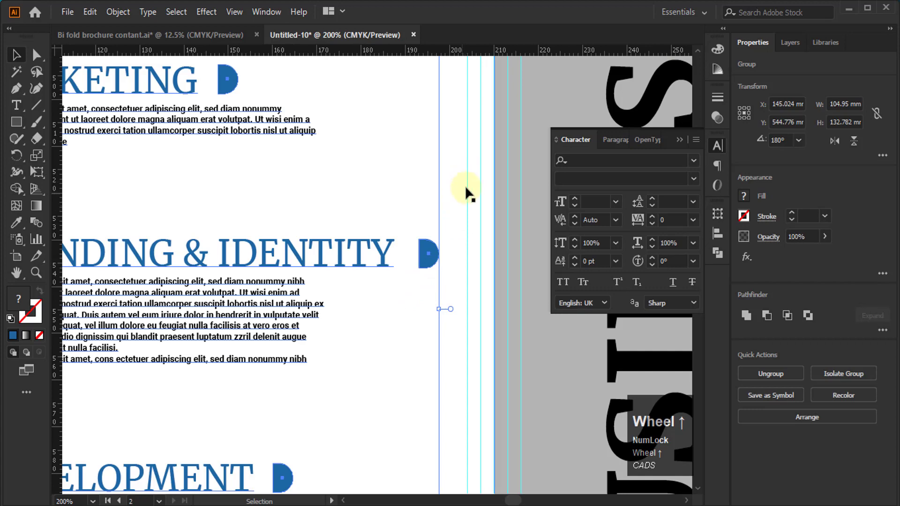
{"action": "scroll", "coordinate": [451, 217], "scroll_direction": "down", "scroll_amount": 2}
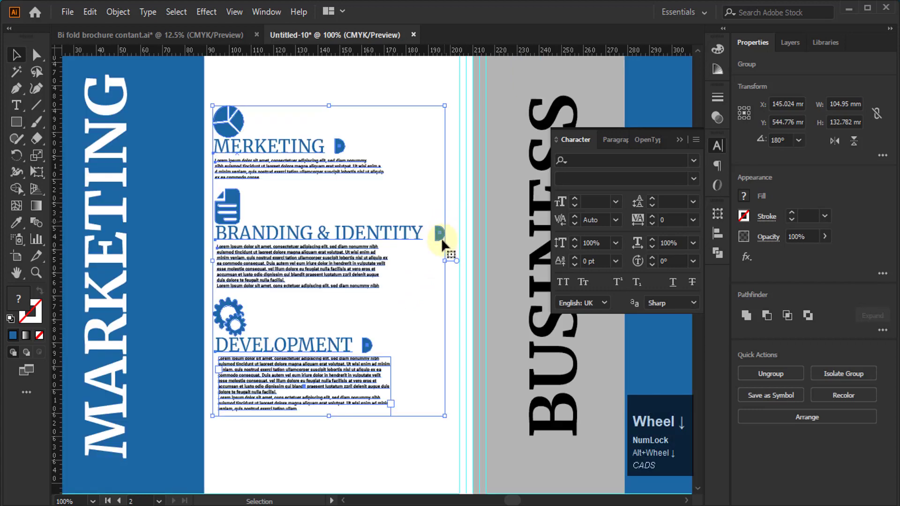
{"action": "left_click_drag", "start_coordinate": [445, 106], "coordinate": [460, 95]}
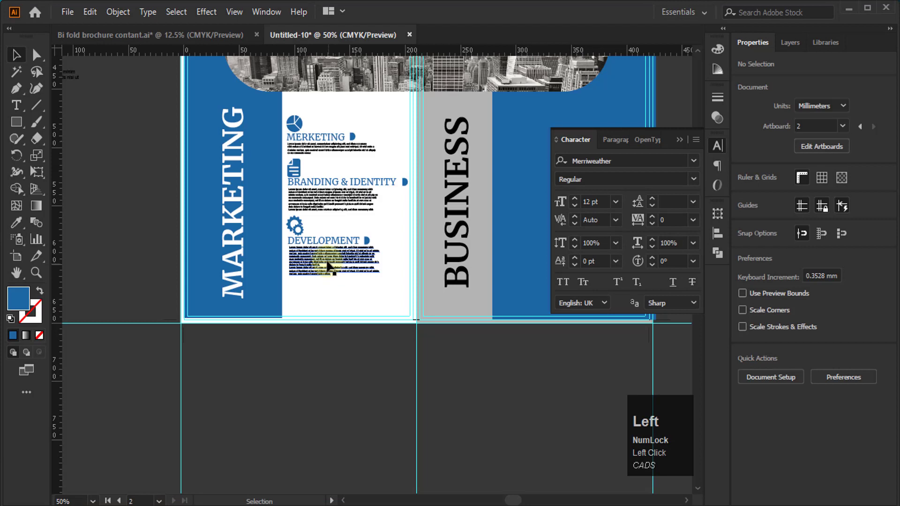
Step: Center the services group vertically on the BUSINESS heading, using the heading as the key object
{"action": "left_click", "coordinate": [328, 263]}
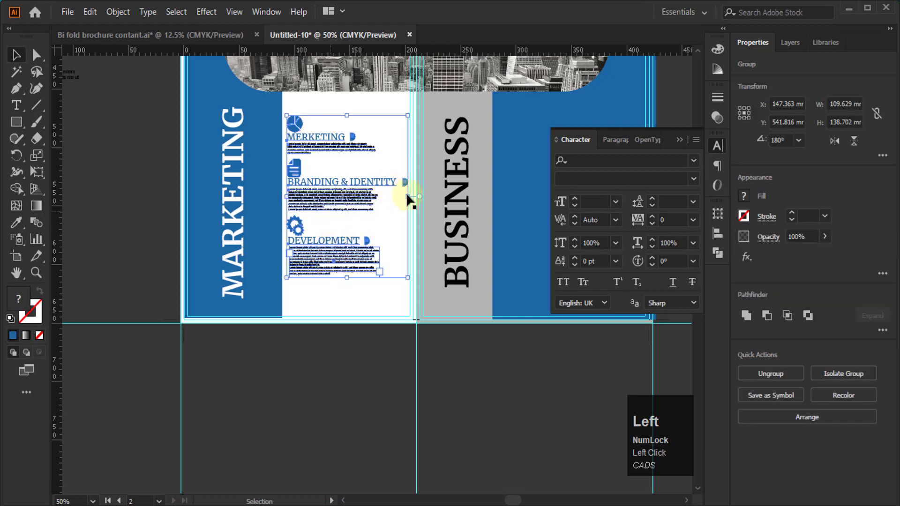
{"action": "left_click", "coordinate": [465, 161], "text": "shift"}
{"action": "left_click", "coordinate": [467, 166], "text": "shift"}
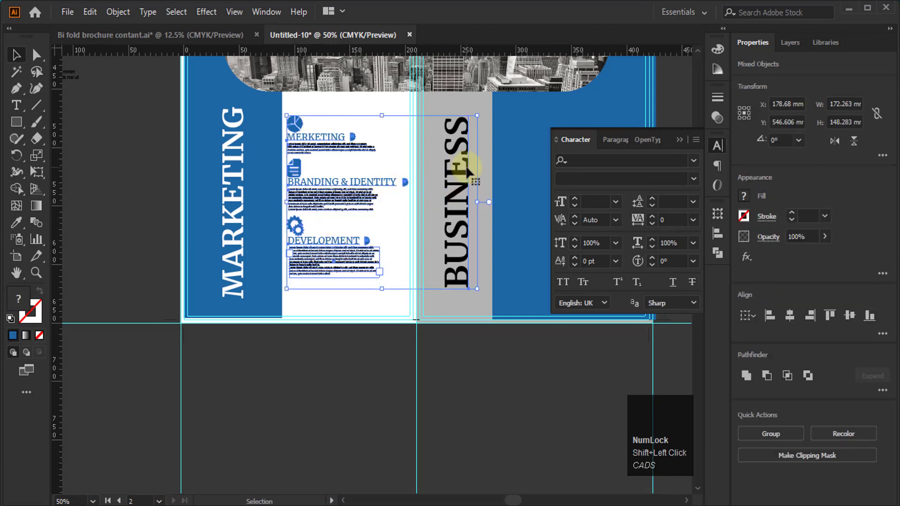
{"action": "left_click", "coordinate": [849, 315]}
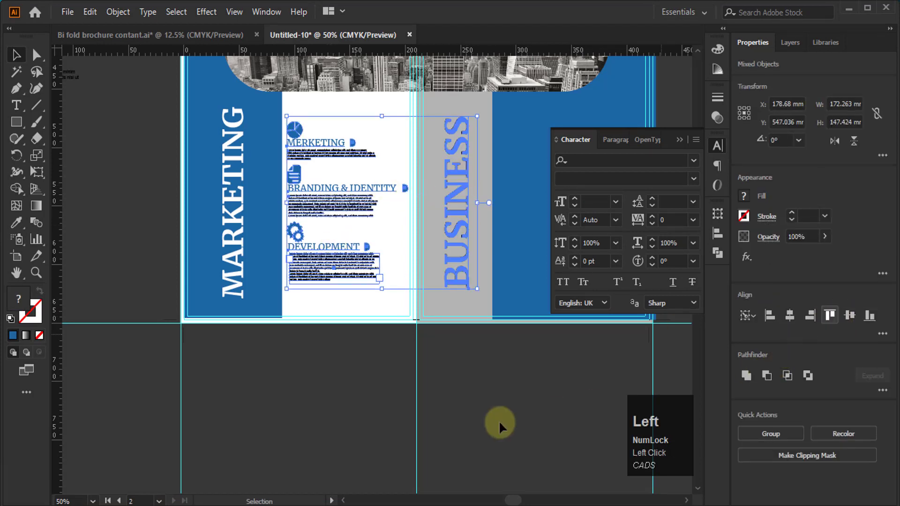
{"action": "left_click", "coordinate": [220, 358]}
Step: Draw a circle about 5.5 mm in diameter beside the WHY CHOOSE US text left of the artboard
{"action": "scroll", "coordinate": [212, 350], "scroll_direction": "down", "scroll_amount": 3, "text": "alt"}
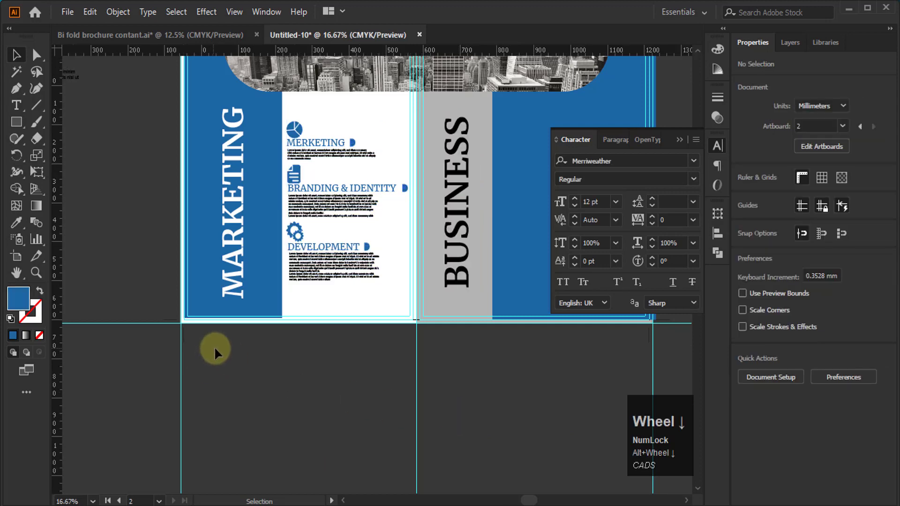
{"action": "scroll", "coordinate": [93, 258], "scroll_direction": "up", "scroll_amount": 4, "text": "alt"}
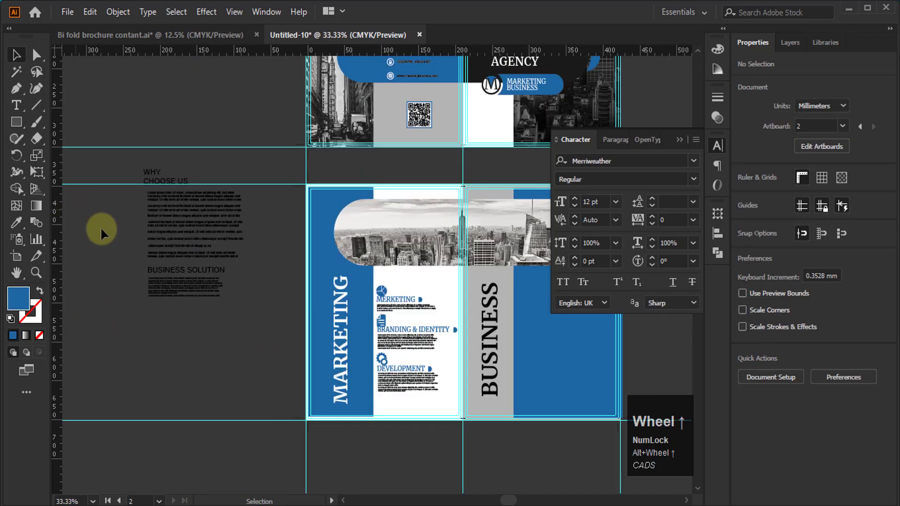
{"action": "scroll", "coordinate": [123, 266], "scroll_direction": "up", "scroll_amount": 2, "text": "alt"}
{"action": "scroll", "coordinate": [321, 199], "scroll_direction": "down", "scroll_amount": 1, "text": "alt"}
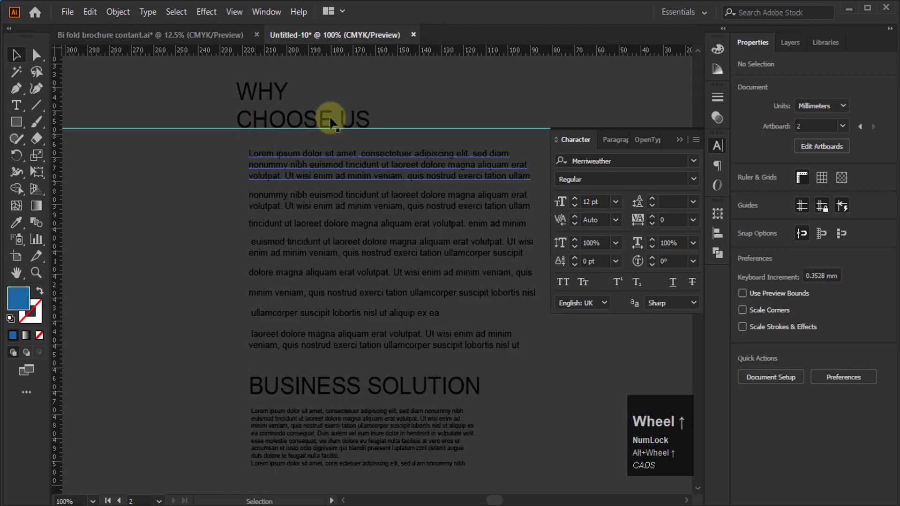
{"action": "scroll", "coordinate": [282, 167], "scroll_direction": "down", "scroll_amount": 1}
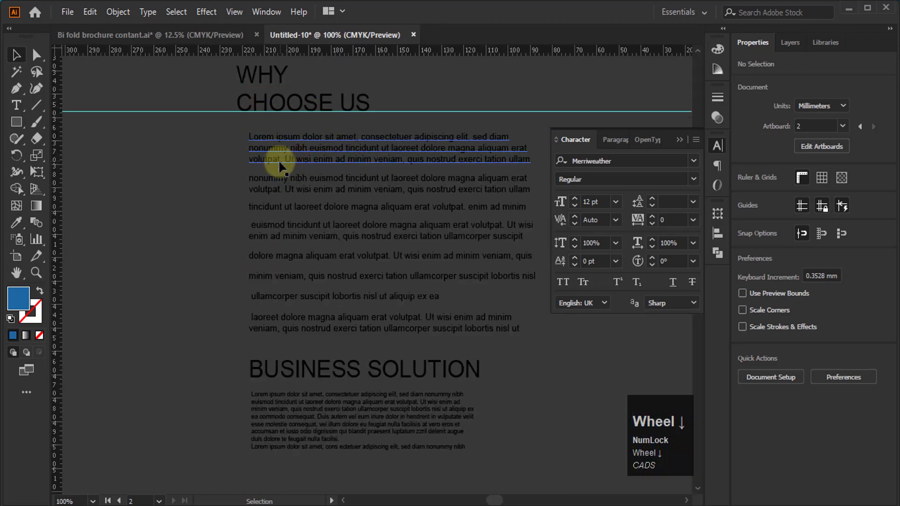
{"action": "left_click", "coordinate": [192, 198]}
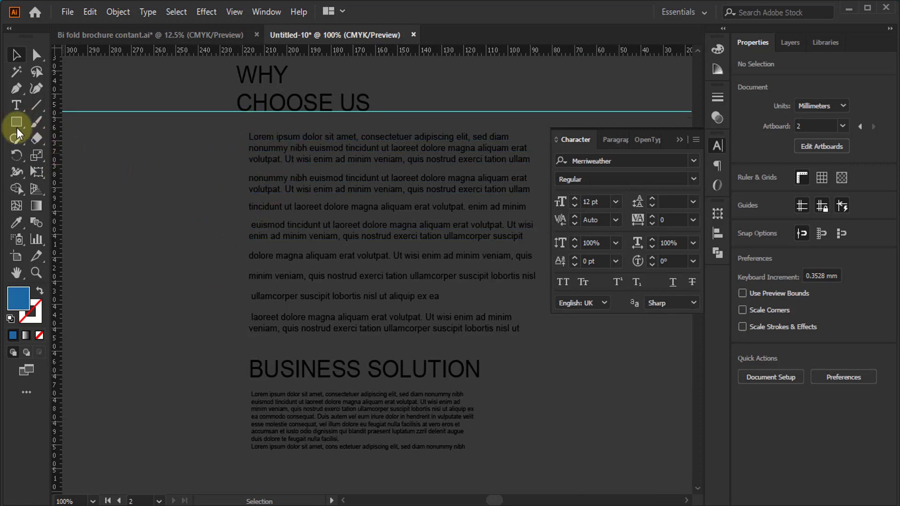
{"action": "mouse_move", "coordinate": [18, 120]}
{"action": "left_mouse_down"}
{"action": "mouse_move", "coordinate": [61, 125]}
{"action": "mouse_move", "coordinate": [67, 158]}
{"action": "left_mouse_up"}
{"action": "left_click_drag", "start_coordinate": [166, 151], "coordinate": [179, 162]}
{"action": "left_click", "coordinate": [16, 57]}
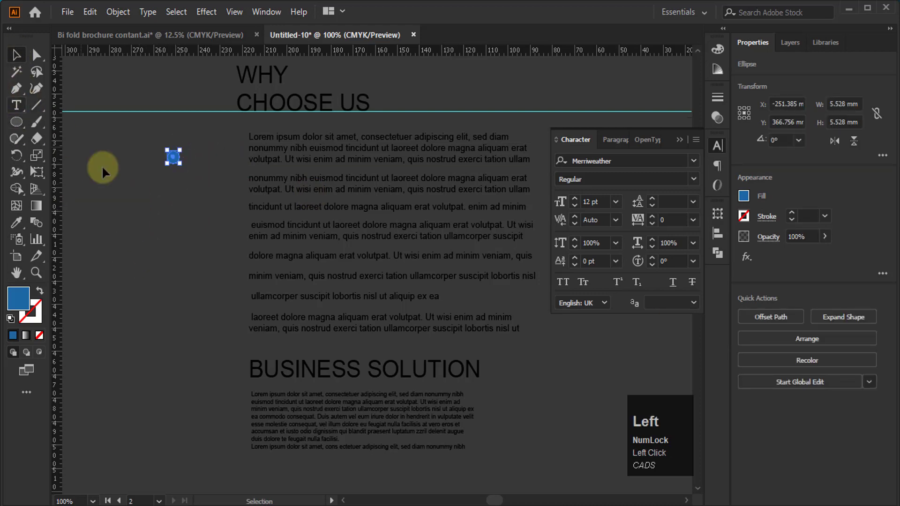
{"action": "left_click", "coordinate": [108, 178]}
Step: Fill the small circle with the dark color sampled from the swatch above the cover pages
{"action": "scroll", "coordinate": [118, 192], "scroll_direction": "down", "scroll_amount": 4}
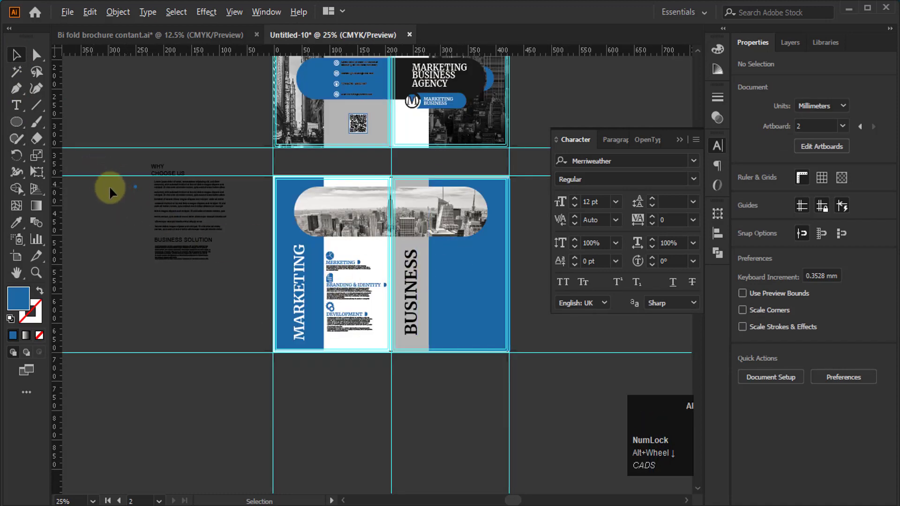
{"action": "scroll", "coordinate": [109, 185], "scroll_direction": "up", "scroll_amount": 3}
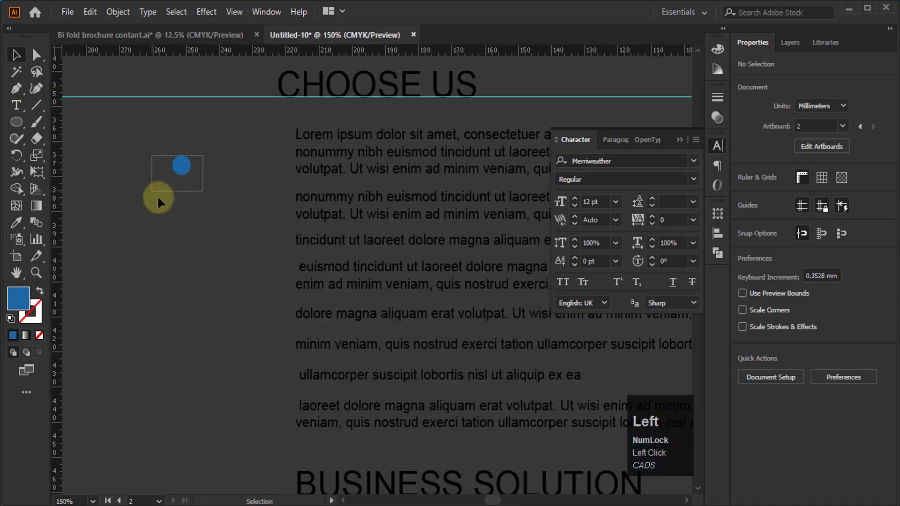
{"action": "left_click_drag", "start_coordinate": [155, 190], "coordinate": [156, 192]}
{"action": "scroll", "coordinate": [217, 257], "scroll_direction": "down", "scroll_amount": 6}
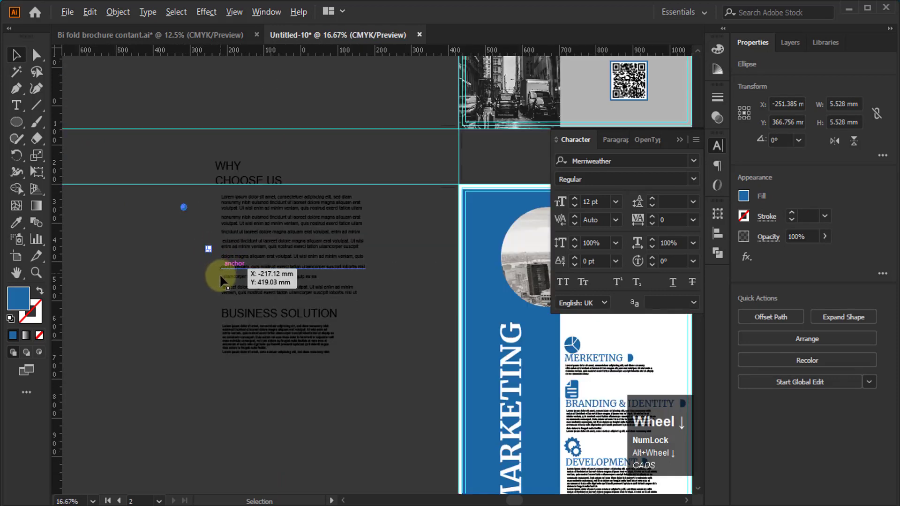
{"action": "scroll", "coordinate": [221, 280], "scroll_direction": "up", "scroll_amount": 1}
{"action": "key", "text": "i"}
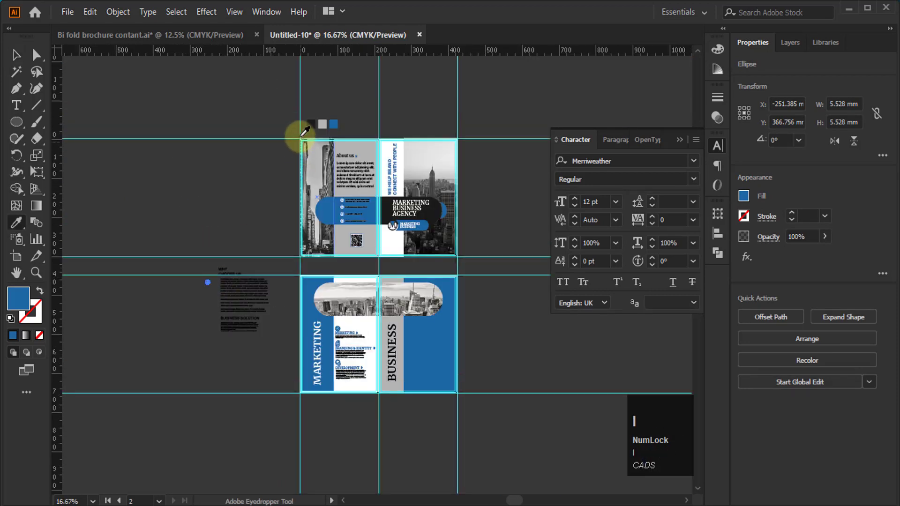
{"action": "left_click", "coordinate": [311, 125]}
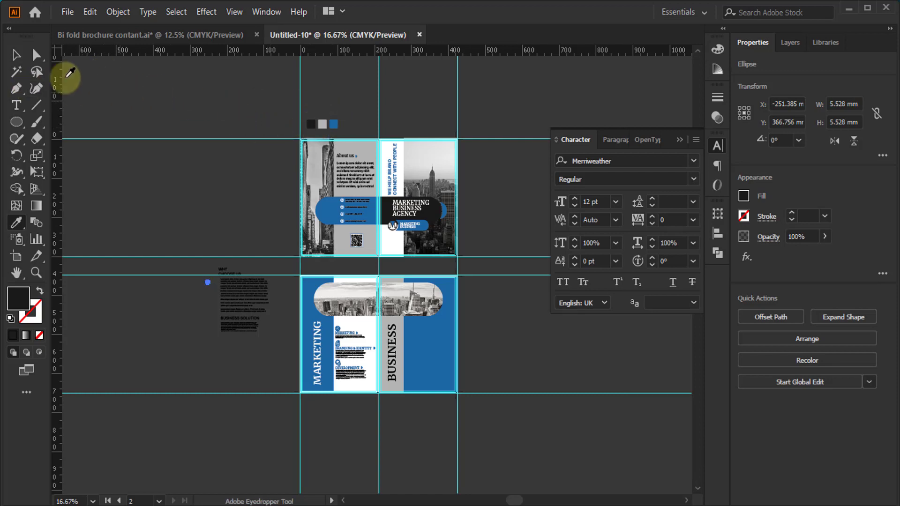
{"action": "left_click", "coordinate": [17, 57]}
Step: Set the small circle's fill to white
{"action": "key", "text": "i"}
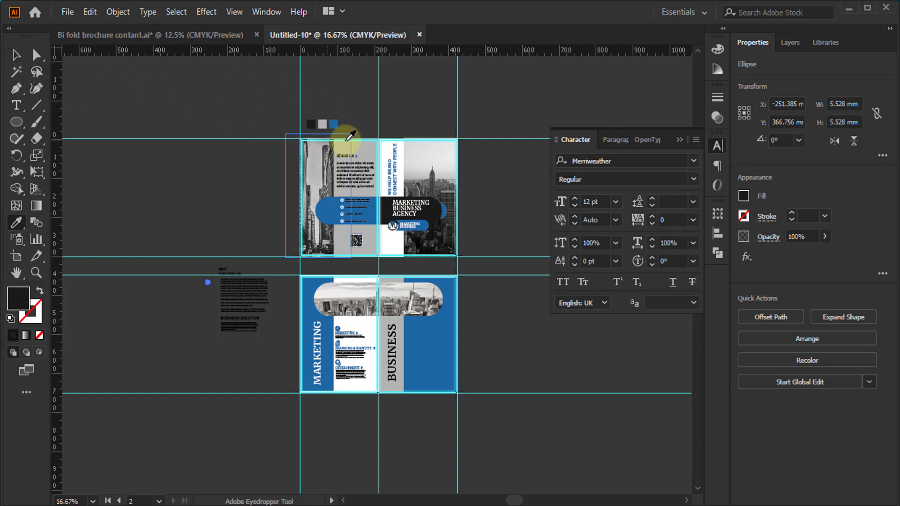
{"action": "left_click", "coordinate": [718, 49]}
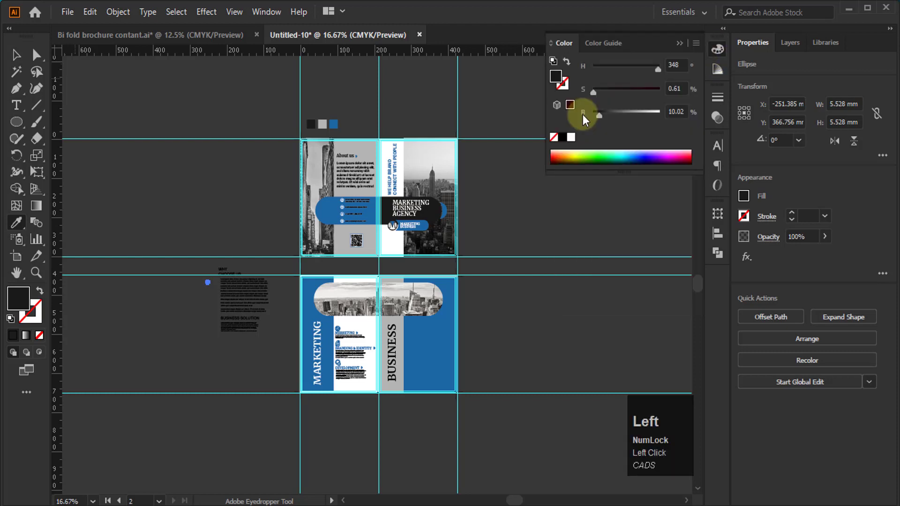
{"action": "left_click", "coordinate": [570, 137]}
{"action": "left_click", "coordinate": [17, 55]}
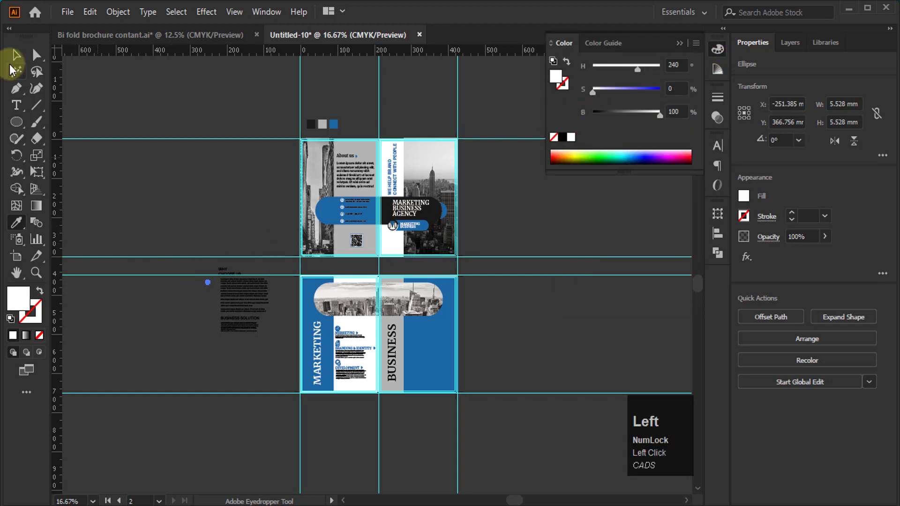
{"action": "left_click", "coordinate": [174, 328]}
Step: Move the white circle next to the first paragraph under the WHY CHOOSE US heading
{"action": "scroll", "coordinate": [172, 312], "scroll_direction": "up", "scroll_amount": 4, "text": "alt"}
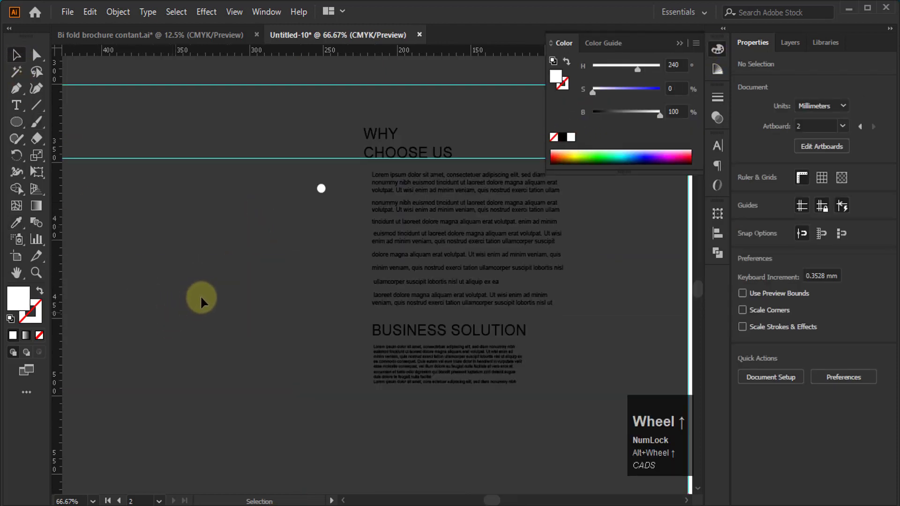
{"action": "scroll", "coordinate": [416, 221], "scroll_direction": "up", "scroll_amount": 2, "text": "alt"}
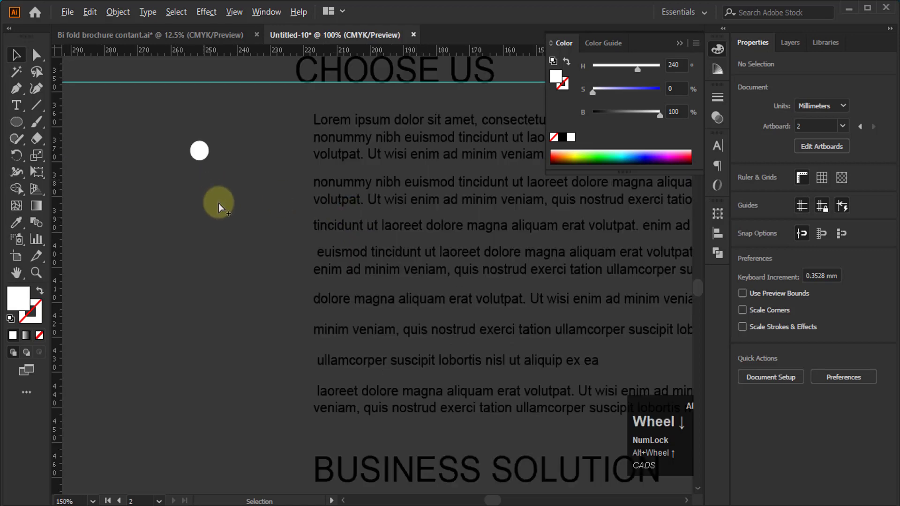
{"action": "scroll", "coordinate": [215, 200], "scroll_direction": "down", "scroll_amount": 1, "text": "alt"}
{"action": "left_click_drag", "start_coordinate": [185, 192], "coordinate": [303, 174]}
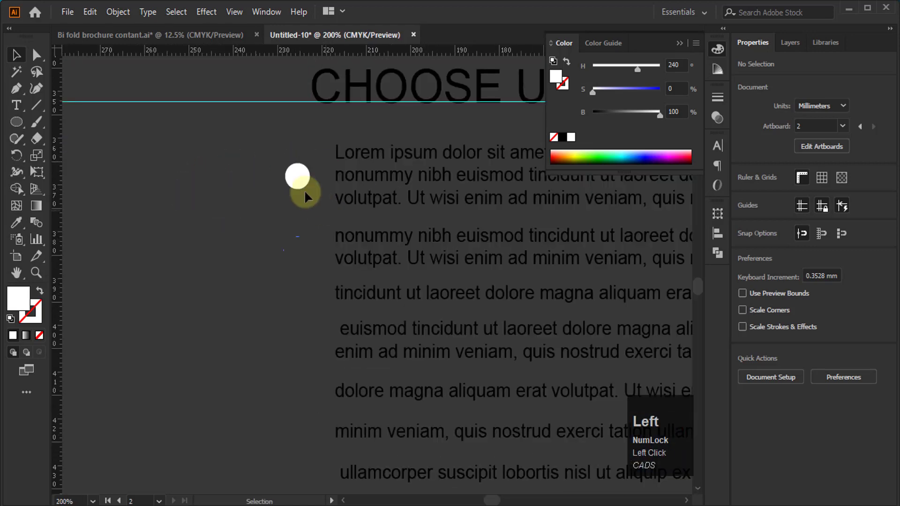
Step: Duplicate the white circle about 15 mm below itself and repeat the copy down the paragraphs to make six bullets
{"action": "left_click", "coordinate": [304, 179]}
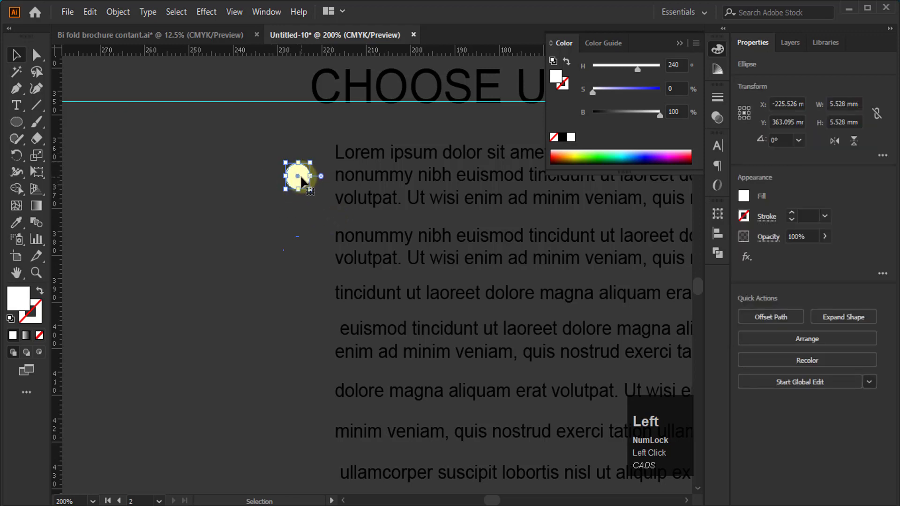
{"action": "left_click_drag", "start_coordinate": [303, 180], "coordinate": [305, 252]}
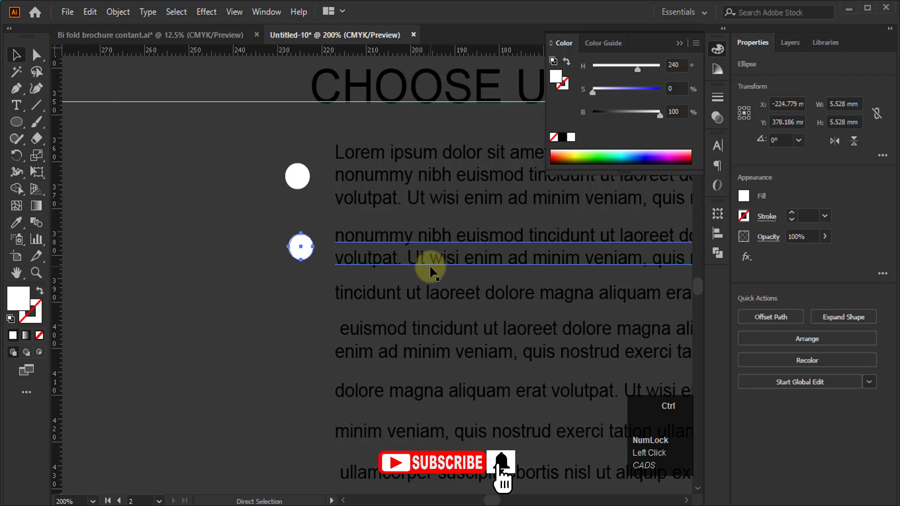
{"action": "key", "text": "ctrl+d"}
{"action": "key", "text": "ctrl+d"}
{"action": "scroll", "coordinate": [322, 172], "scroll_direction": "right", "scroll_amount": 2}
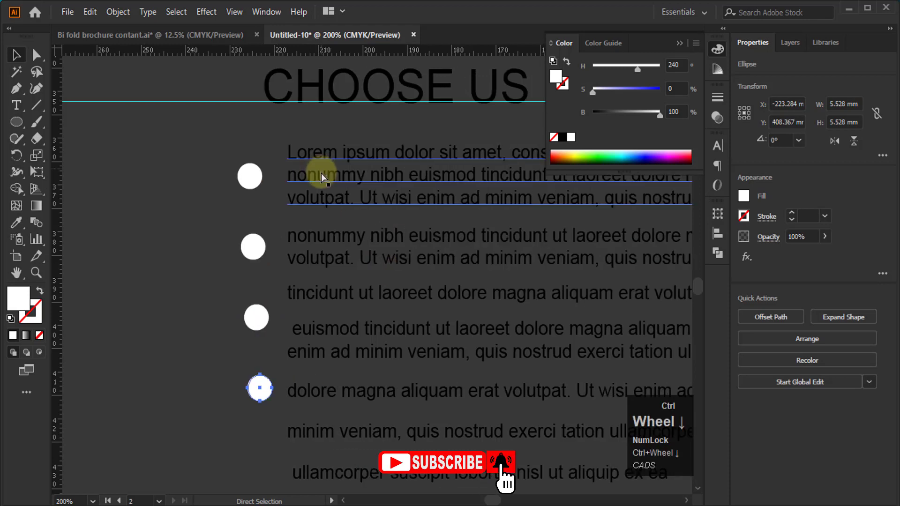
{"action": "key", "text": "ctrl+d"}
{"action": "scroll", "coordinate": [343, 167], "scroll_direction": "down", "scroll_amount": 2}
{"action": "key", "text": "ctrl"}
{"action": "key", "text": "ctrl+d"}
{"action": "scroll", "coordinate": [345, 170], "scroll_direction": "down", "scroll_amount": 3}
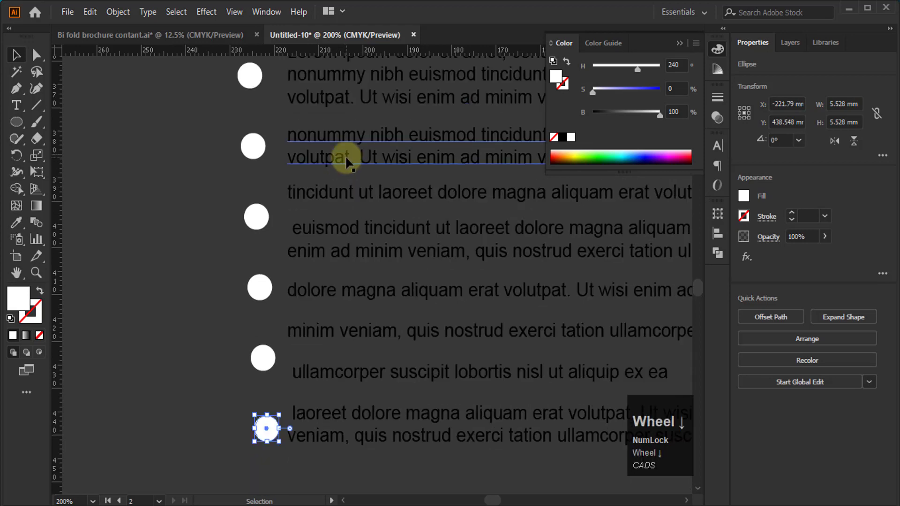
Step: Align the six bullet circles on their horizontal centers, using the third circle as the key object
{"action": "scroll", "coordinate": [341, 202], "scroll_direction": "up", "scroll_amount": 2}
{"action": "left_click_drag", "start_coordinate": [190, 83], "coordinate": [266, 473]}
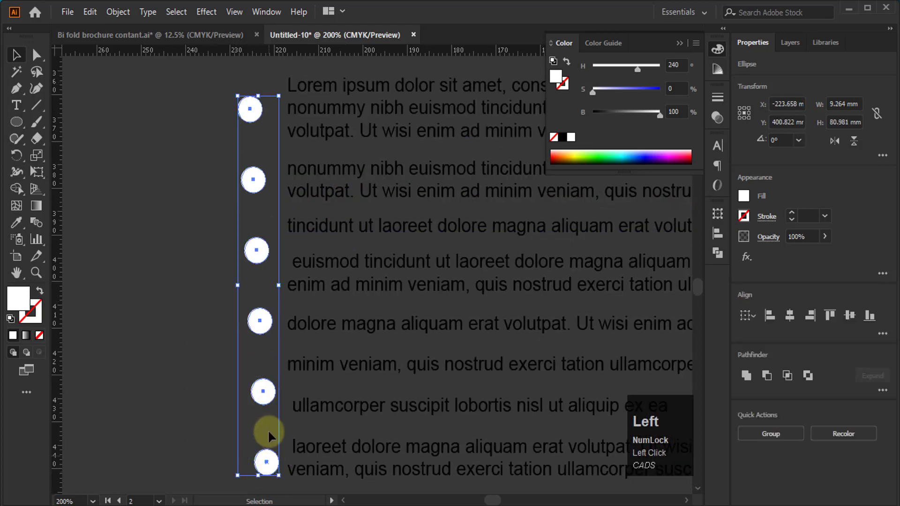
{"action": "left_click", "coordinate": [257, 251]}
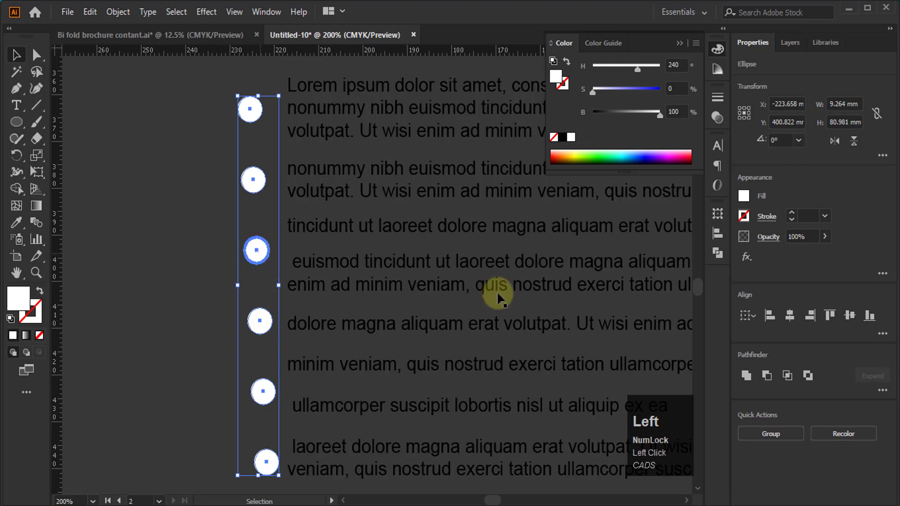
{"action": "left_click", "coordinate": [790, 315]}
{"action": "left_click", "coordinate": [255, 91]}
Step: Move the bullet circles up individually so each one sits beside its own paragraph
{"action": "scroll", "coordinate": [256, 91], "scroll_direction": "up", "scroll_amount": 1}
{"action": "left_click_drag", "start_coordinate": [258, 286], "coordinate": [240, 261]}
{"action": "left_click_drag", "start_coordinate": [257, 354], "coordinate": [258, 308]}
{"action": "left_click_drag", "start_coordinate": [259, 422], "coordinate": [259, 357]}
{"action": "left_click_drag", "start_coordinate": [259, 490], "coordinate": [260, 399]}
Step: Duplicate the lowest bullet circle beside the next paragraph and repeat the copy once for the last paragraph
{"action": "scroll", "coordinate": [259, 324], "scroll_direction": "down", "scroll_amount": 6}
{"action": "left_click_drag", "start_coordinate": [258, 303], "coordinate": [258, 344]}
{"action": "key", "text": "ctrl+d"}
Step: Align the lower seven bullet circles in one vertical column, using the circle beside the fourth paragraph as the key object
{"action": "left_click", "coordinate": [225, 86]}
{"action": "left_click_drag", "start_coordinate": [225, 87], "coordinate": [277, 403]}
{"action": "left_click", "coordinate": [257, 206]}
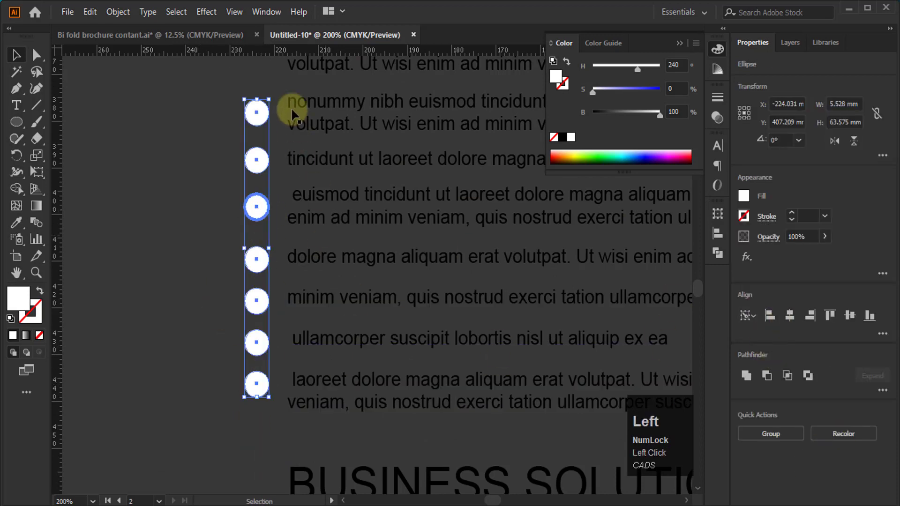
{"action": "scroll", "coordinate": [255, 161], "scroll_direction": "down", "scroll_amount": 1}
{"action": "left_click", "coordinate": [216, 343]}
Step: Set the WHY CHOOSE US heading in Merriweather Regular
{"action": "scroll", "coordinate": [236, 345], "scroll_direction": "down", "scroll_amount": 3}
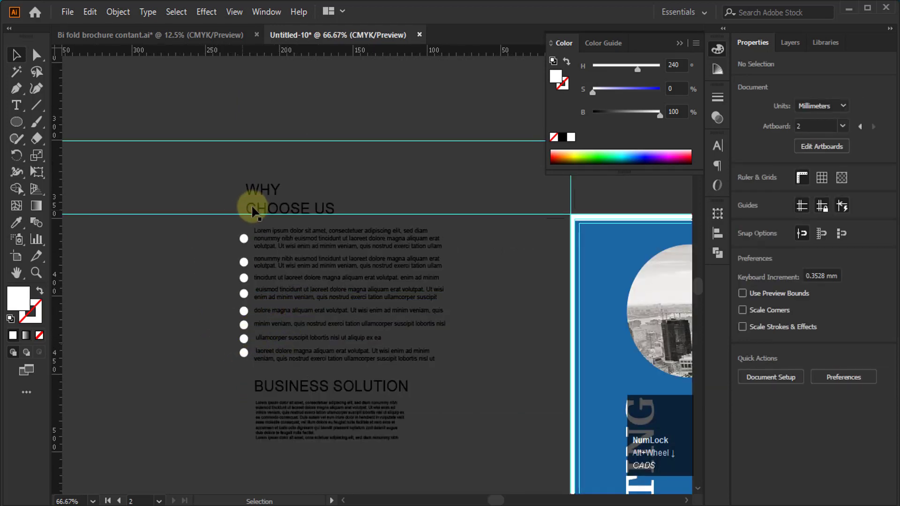
{"action": "scroll", "coordinate": [251, 211], "scroll_direction": "up", "scroll_amount": 2}
{"action": "left_click", "coordinate": [382, 236]}
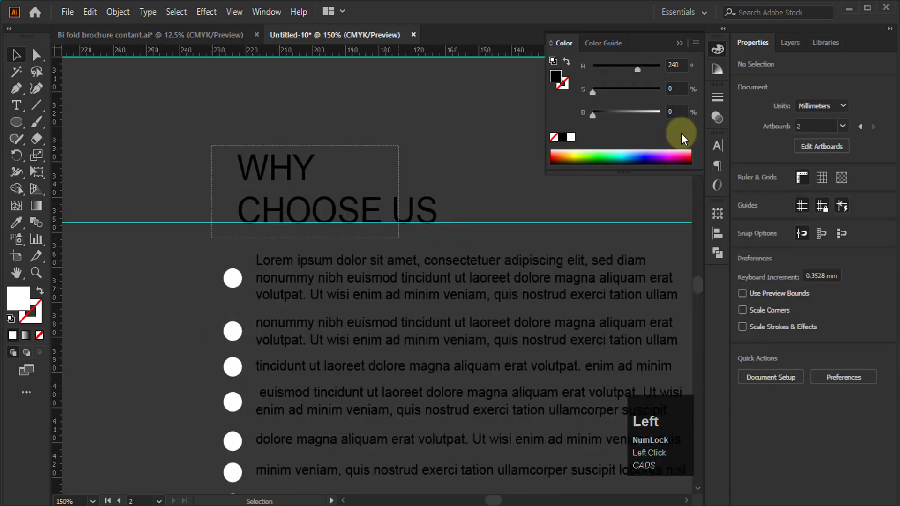
{"action": "left_click", "coordinate": [718, 156]}
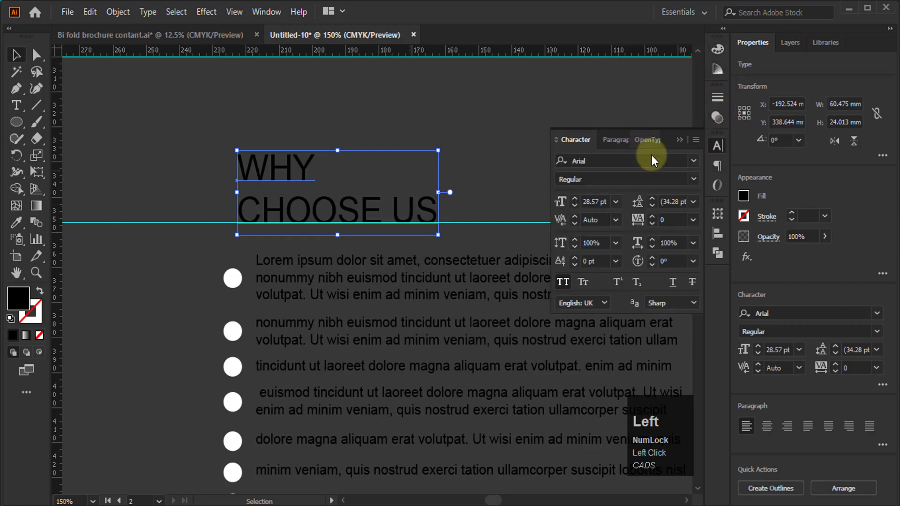
{"action": "left_click", "coordinate": [694, 162]}
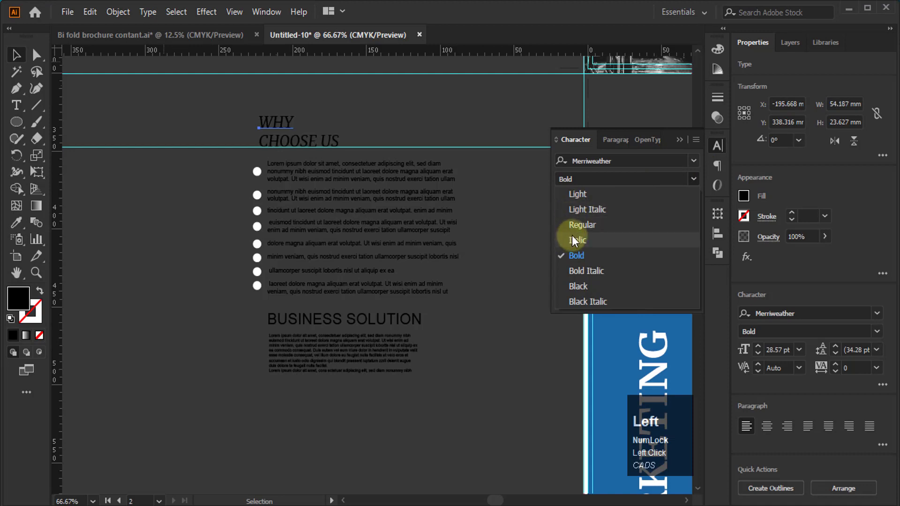
{"action": "left_click", "coordinate": [572, 225]}
Step: Set the bulleted paragraphs below the WHY CHOOSE US heading in Roboto Bold
{"action": "left_click", "coordinate": [472, 159]}
{"action": "left_click_drag", "start_coordinate": [416, 265], "coordinate": [398, 293]}
{"action": "left_click", "coordinate": [694, 160]}
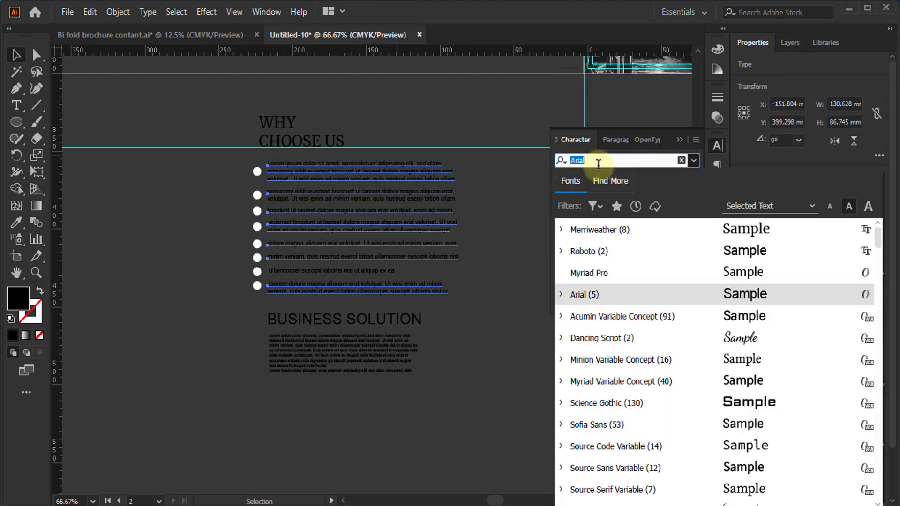
{"action": "left_click", "coordinate": [561, 251]}
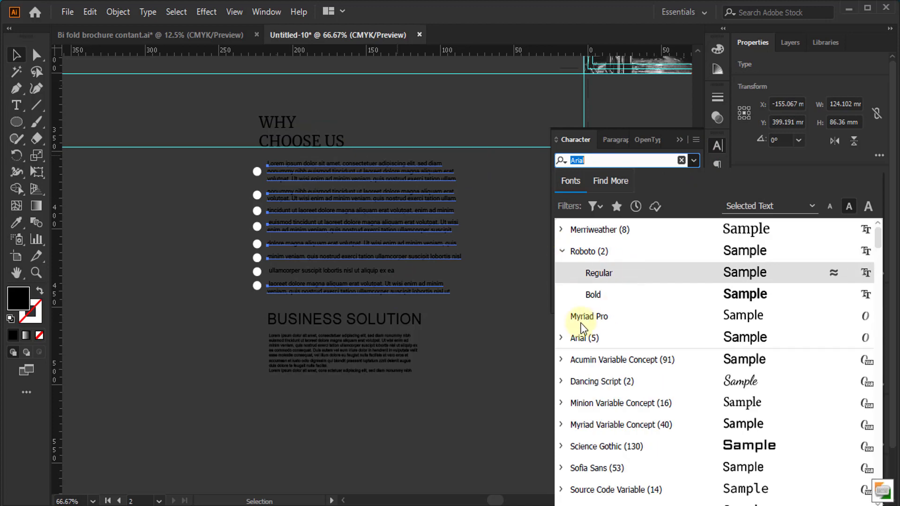
{"action": "left_click", "coordinate": [589, 293]}
{"action": "left_click", "coordinate": [533, 215]}
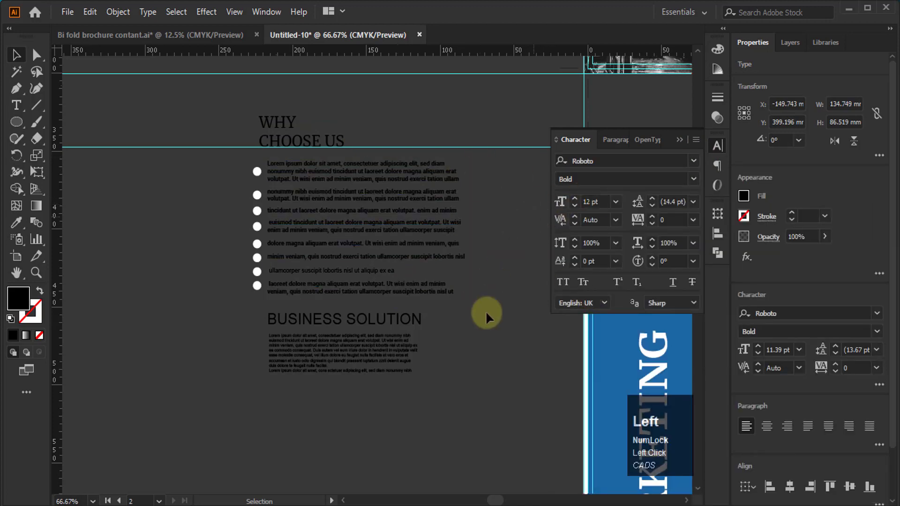
Step: Set the BUSINESS SOLUTION heading in Merriweather Regular
{"action": "left_click", "coordinate": [359, 317]}
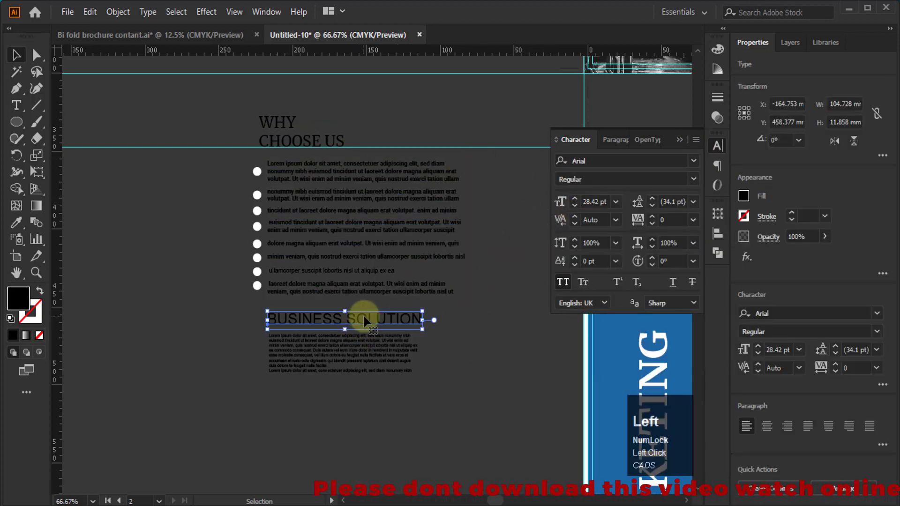
{"action": "left_click", "coordinate": [694, 161]}
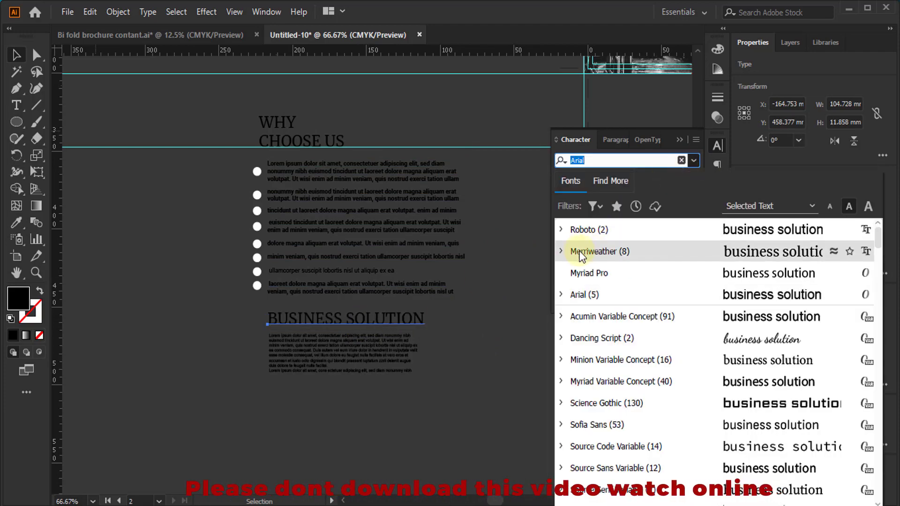
{"action": "left_click", "coordinate": [561, 251]}
{"action": "left_click", "coordinate": [597, 316]}
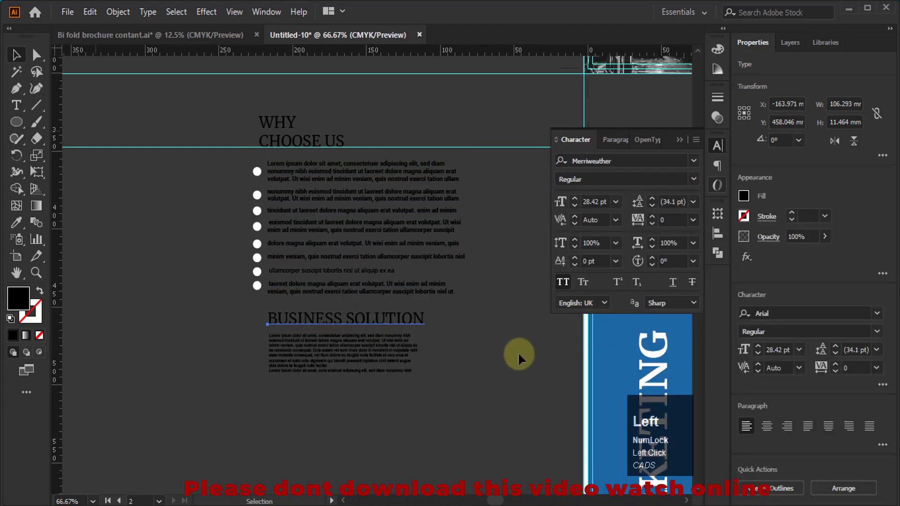
Step: Set the body text under the BUSINESS SOLUTION heading in Roboto Bold
{"action": "left_click", "coordinate": [410, 349]}
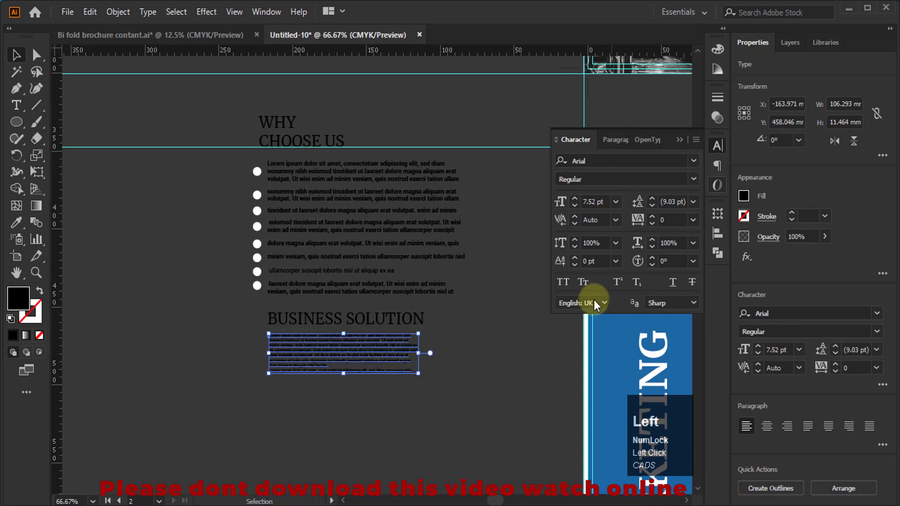
{"action": "left_click", "coordinate": [694, 161]}
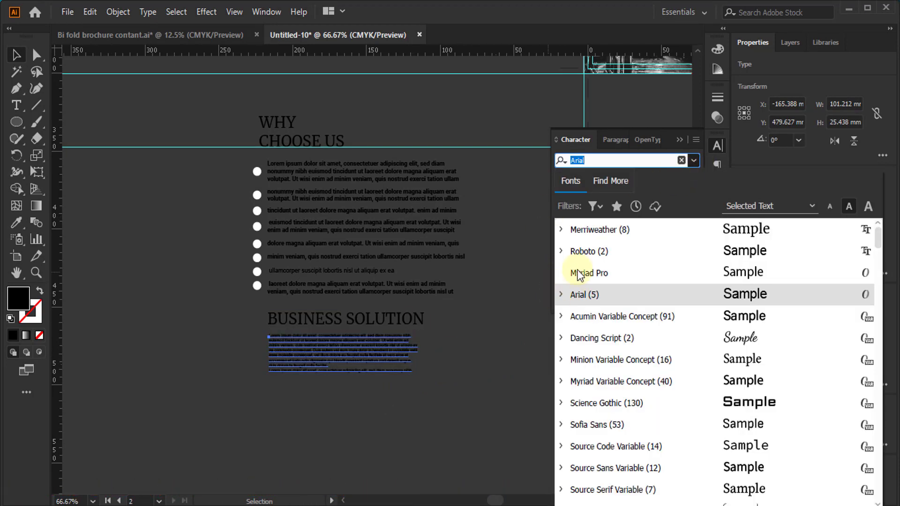
{"action": "left_click", "coordinate": [562, 251]}
{"action": "left_click", "coordinate": [594, 294]}
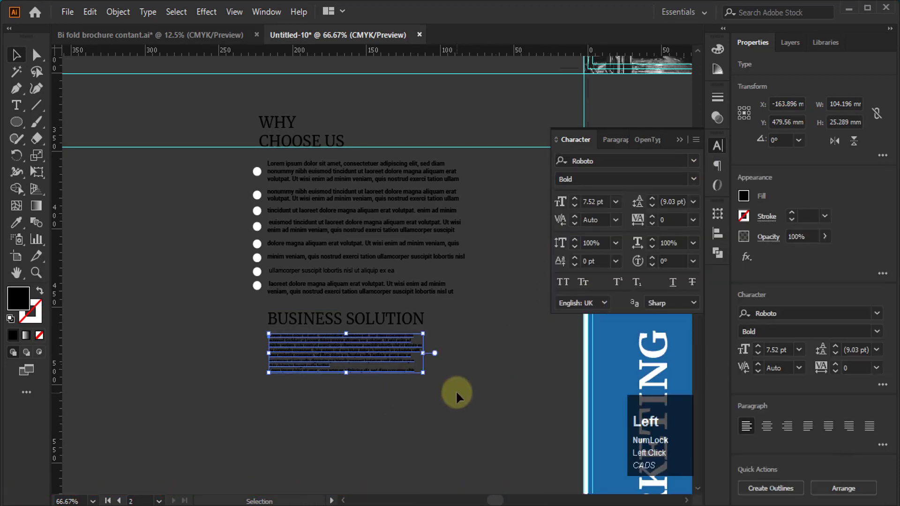
{"action": "left_click", "coordinate": [464, 374]}
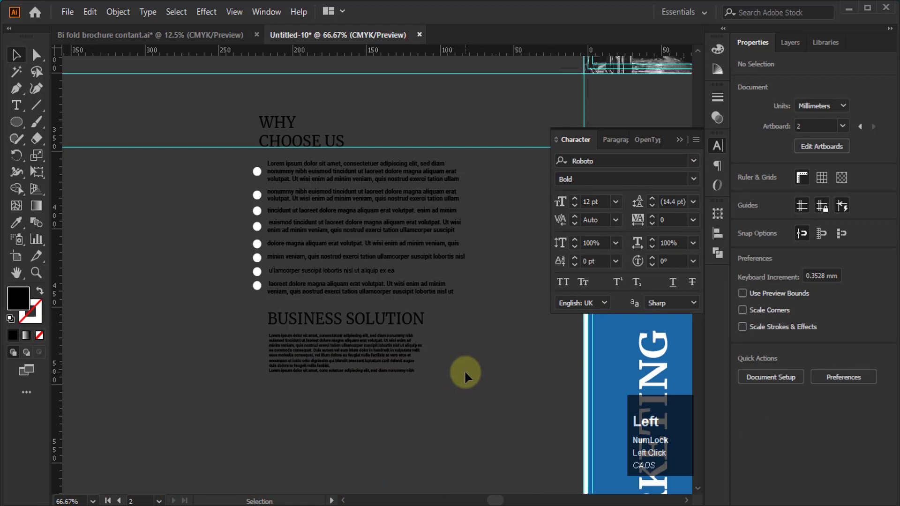
Step: Recolor the WHY CHOOSE US and BUSINESS SOLUTION headings with the blue sampled from the MARKETING panel
{"action": "left_click", "coordinate": [418, 319]}
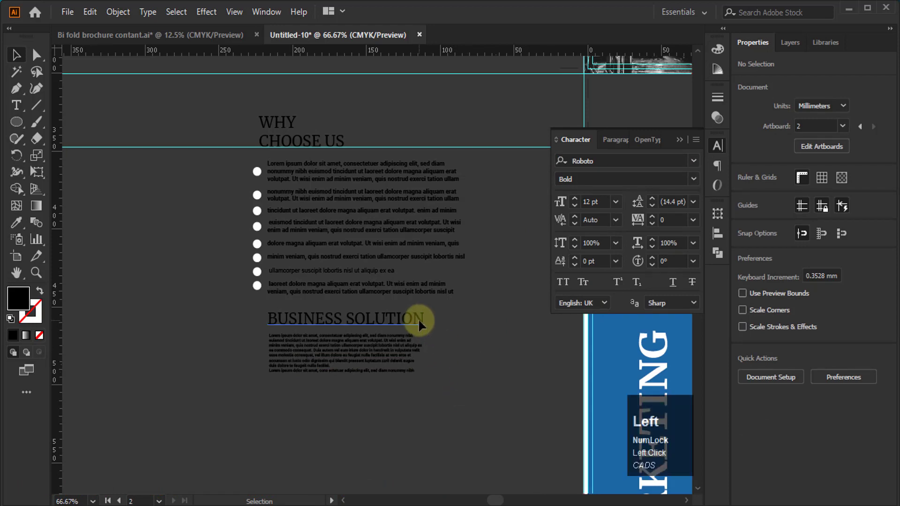
{"action": "left_click", "coordinate": [311, 136], "text": "shift"}
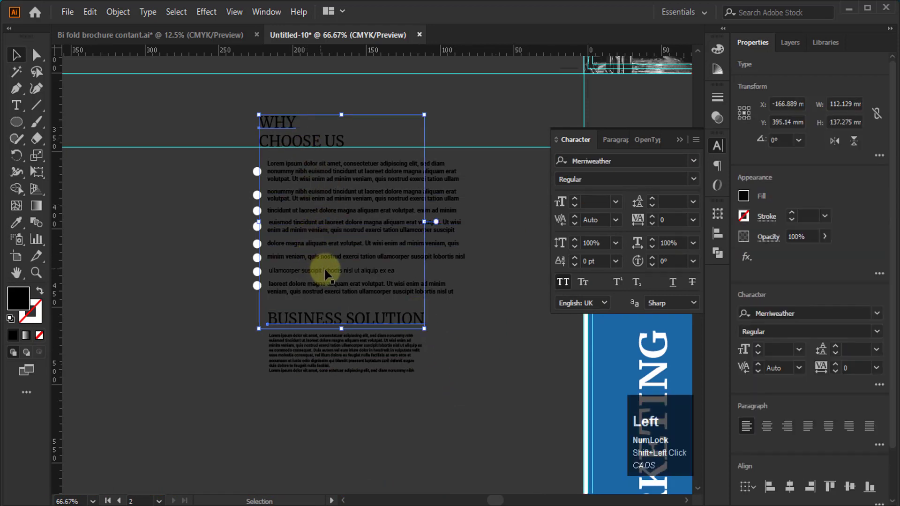
{"action": "key", "text": "i"}
{"action": "left_click", "coordinate": [614, 366]}
{"action": "left_click", "coordinate": [15, 55]}
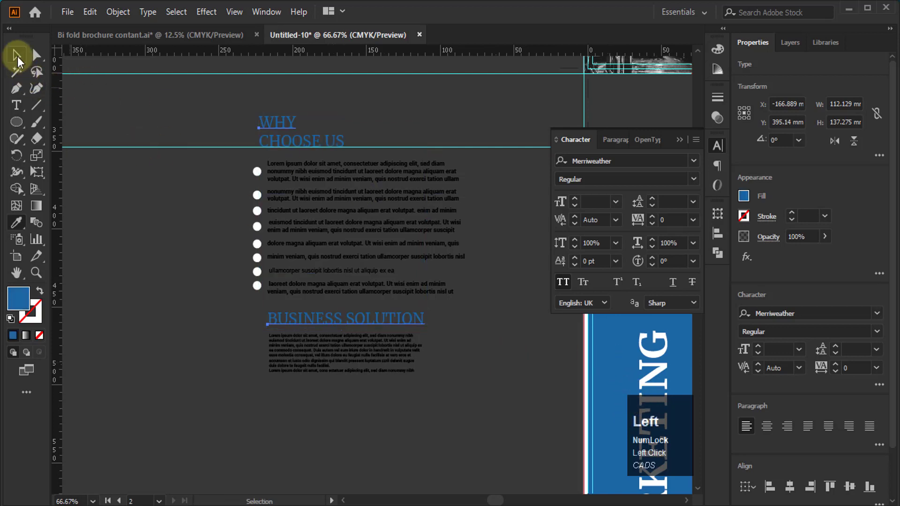
{"action": "left_click", "coordinate": [96, 216]}
Step: Ungroup the block of service icons, headings and texts on the inside left page
{"action": "scroll", "coordinate": [277, 289], "scroll_direction": "down", "scroll_amount": 2}
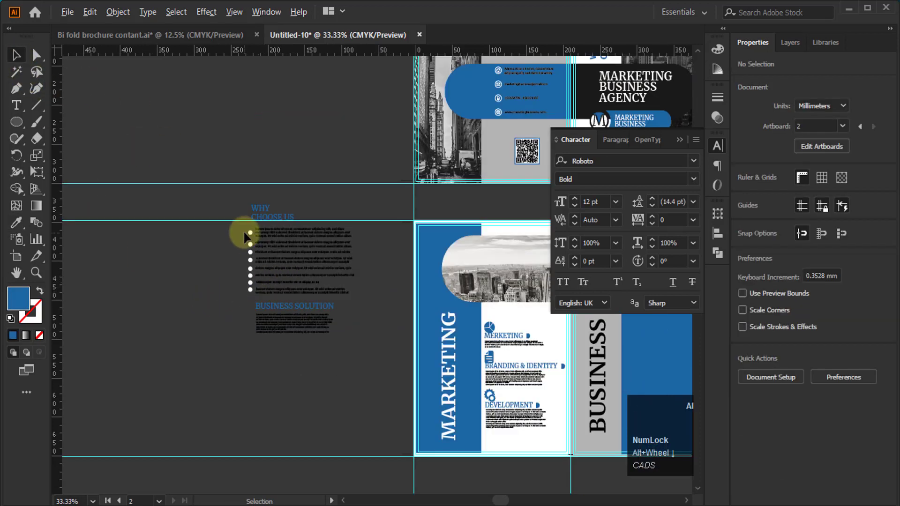
{"action": "scroll", "coordinate": [243, 235], "scroll_direction": "down", "scroll_amount": 1}
{"action": "scroll", "coordinate": [483, 356], "scroll_direction": "up", "scroll_amount": 2}
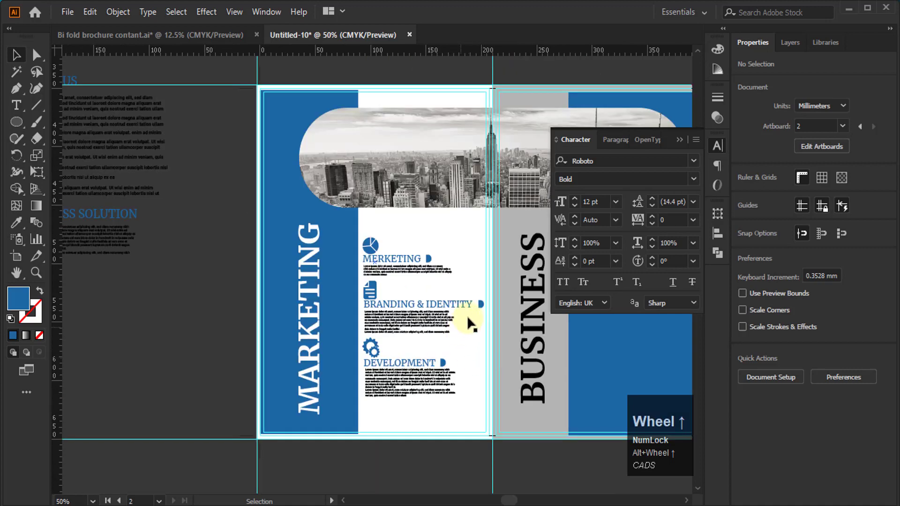
{"action": "left_click", "coordinate": [454, 304]}
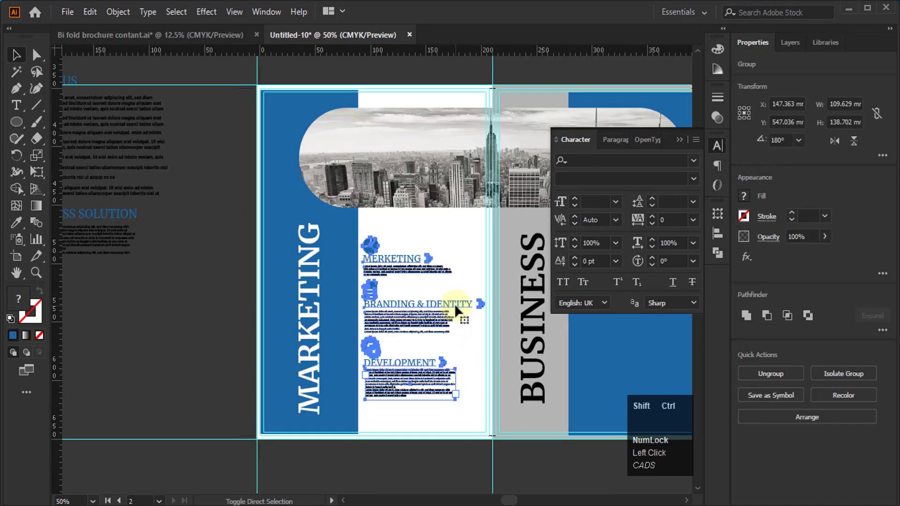
{"action": "key", "text": "ctrl+g"}
{"action": "left_click", "coordinate": [449, 466]}
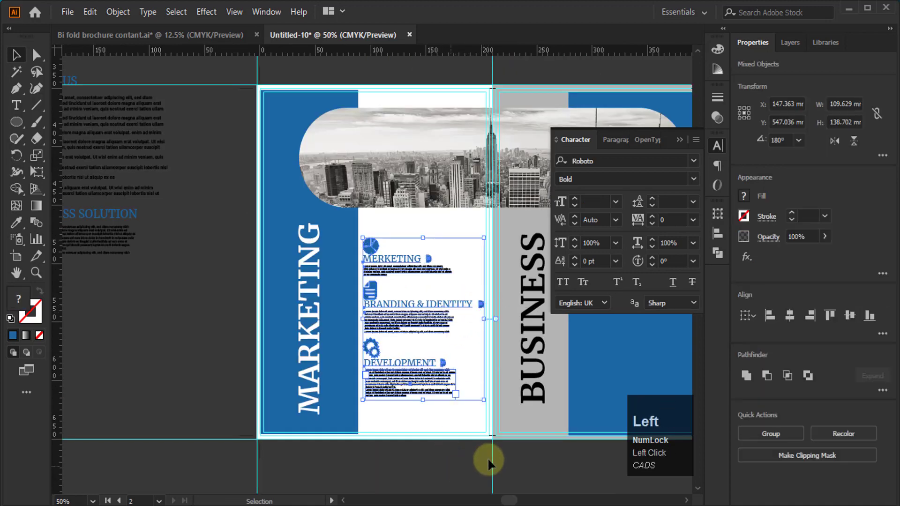
Step: Copy the blue half-round marker beside the MERKETING heading and place one copy beside CHOOSE US and another beside BUSINESS SOLUTION
{"action": "left_click_drag", "start_coordinate": [430, 261], "coordinate": [206, 139]}
{"action": "scroll", "coordinate": [257, 272], "scroll_direction": "up", "scroll_amount": 2}
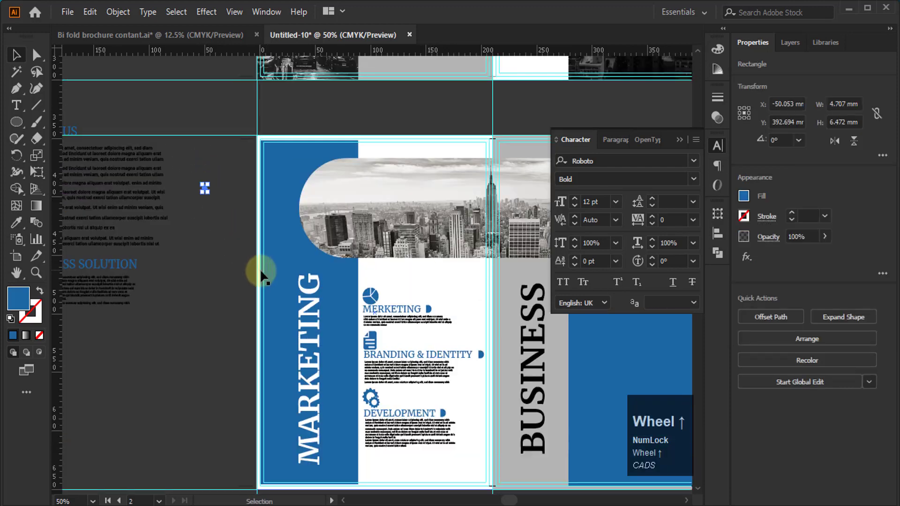
{"action": "left_click_drag", "start_coordinate": [207, 223], "coordinate": [457, 242]}
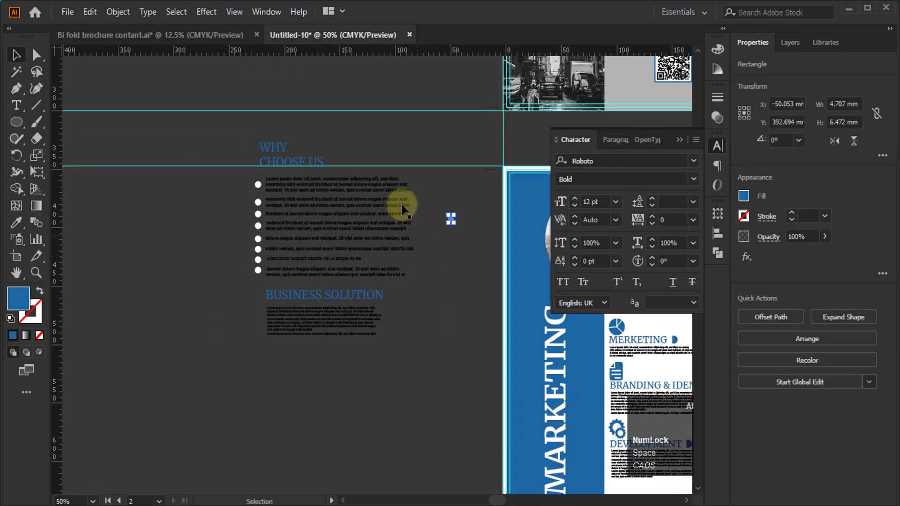
{"action": "scroll", "coordinate": [402, 207], "scroll_direction": "up", "scroll_amount": 2}
{"action": "left_click", "coordinate": [501, 361]}
{"action": "left_click_drag", "start_coordinate": [503, 265], "coordinate": [390, 421]}
{"action": "left_click", "coordinate": [287, 145]}
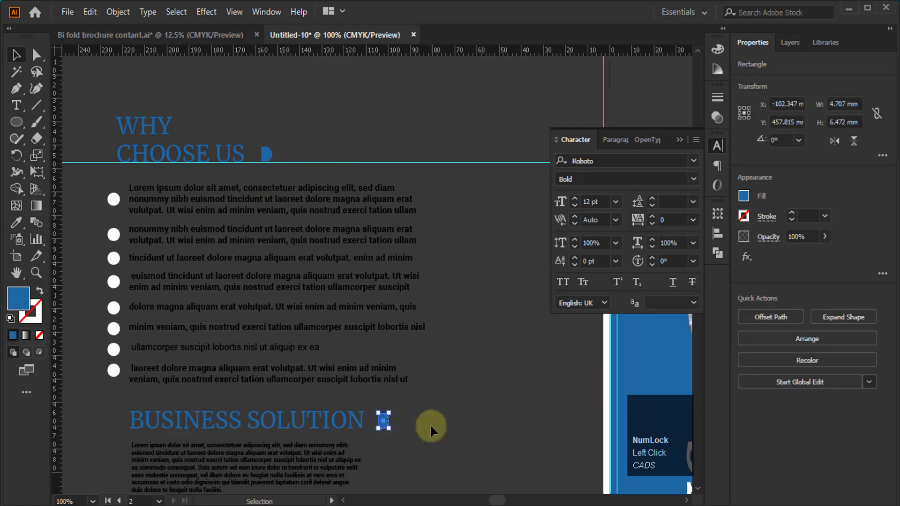
{"action": "left_click", "coordinate": [444, 400]}
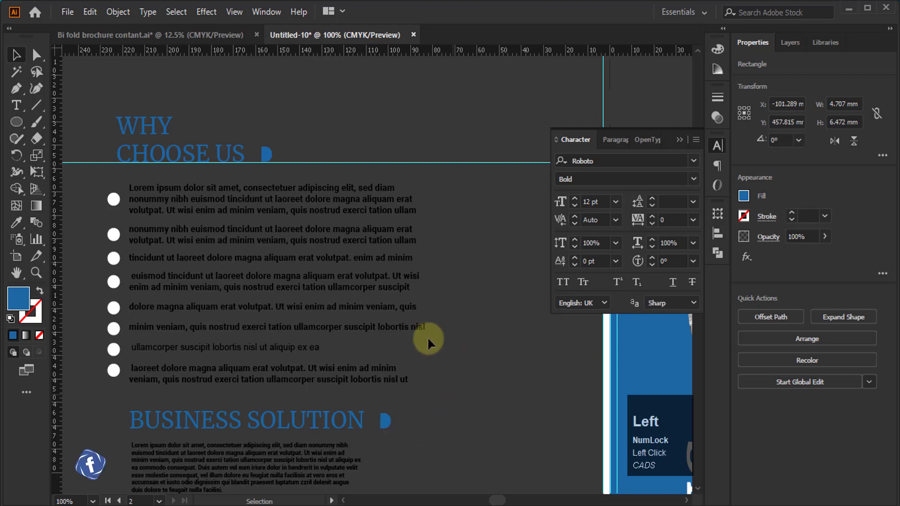
Step: Fill all the WHY CHOOSE US paragraphs and the BUSINESS SOLUTION body text with white
{"action": "scroll", "coordinate": [446, 217], "scroll_direction": "up", "scroll_amount": 2}
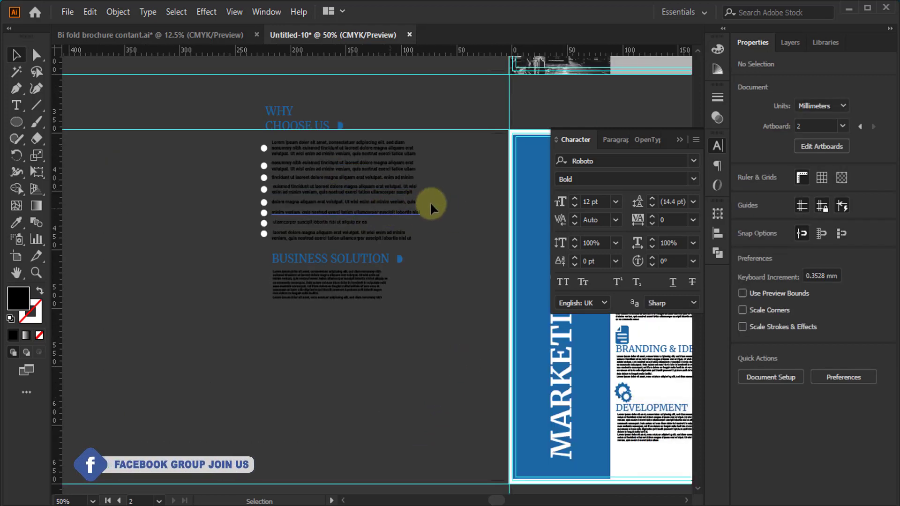
{"action": "left_click_drag", "start_coordinate": [434, 149], "coordinate": [342, 228]}
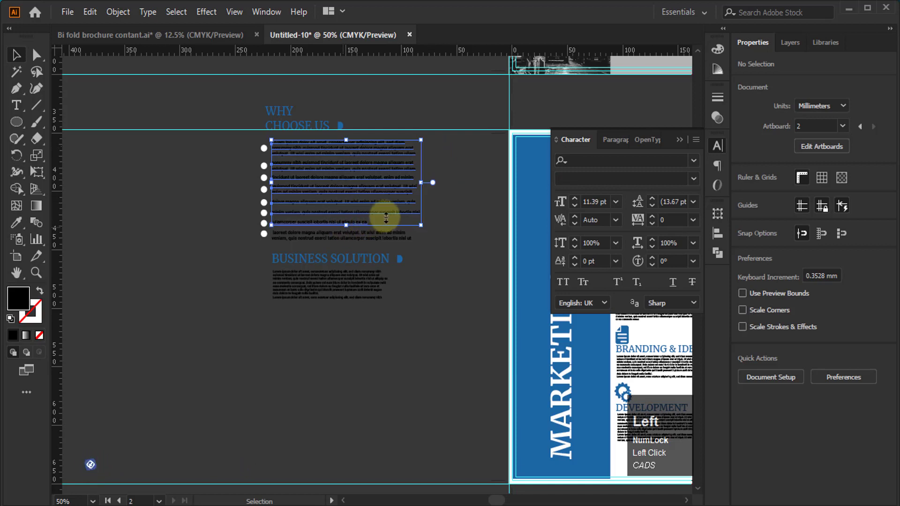
{"action": "left_click", "coordinate": [362, 238], "text": "shift"}
{"action": "left_click", "coordinate": [395, 313]}
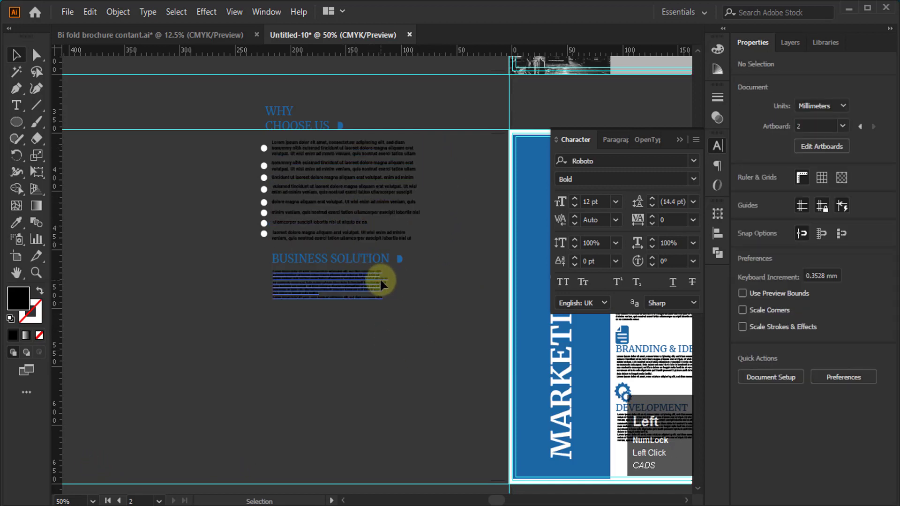
{"action": "left_click_drag", "start_coordinate": [426, 117], "coordinate": [353, 238]}
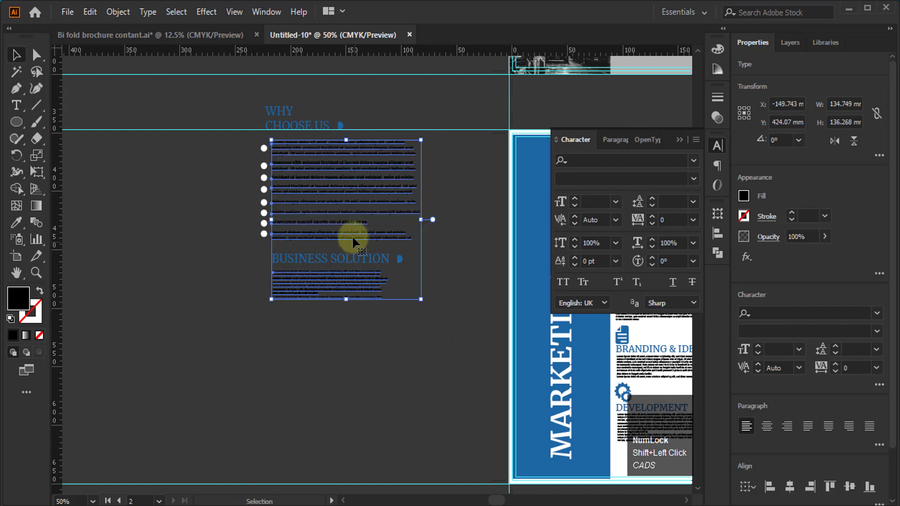
{"action": "left_click", "coordinate": [717, 48]}
{"action": "left_click", "coordinate": [571, 137]}
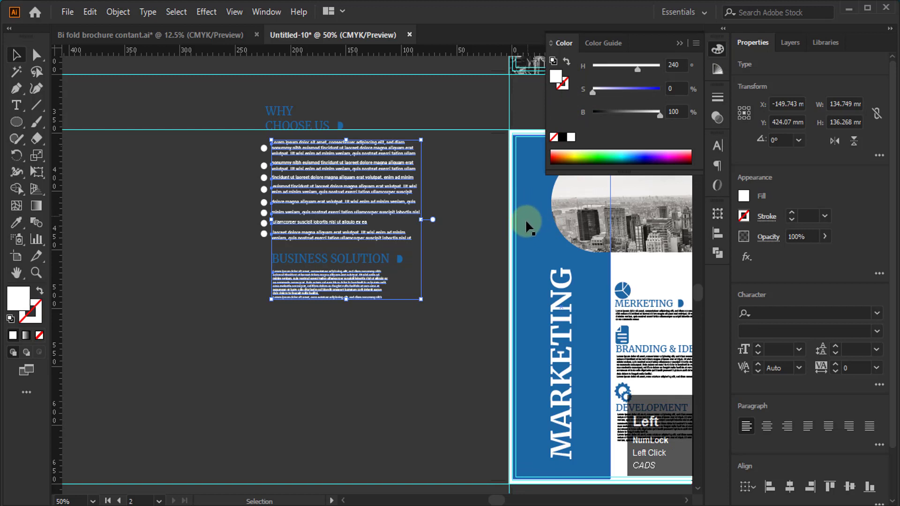
{"action": "left_click", "coordinate": [237, 118]}
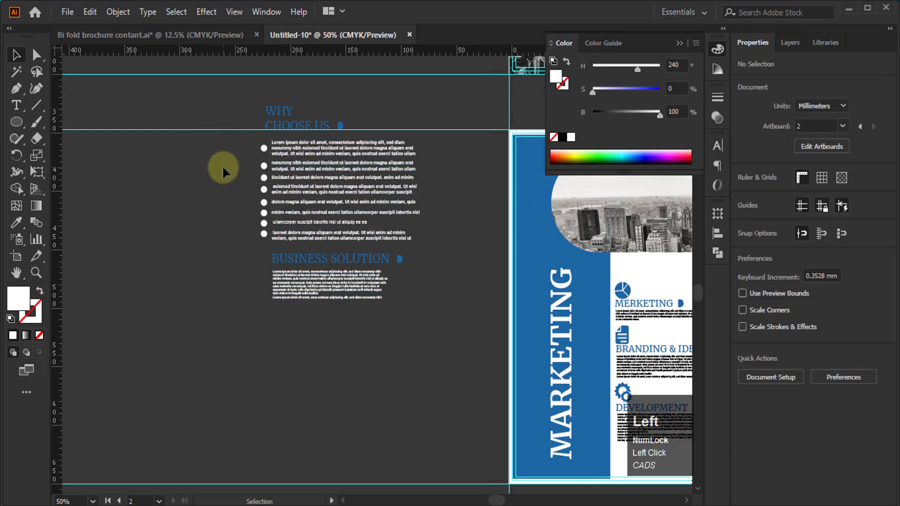
Step: Recolor the column of bullet circles with the near-black sampled from the color swatch above the cover page
{"action": "left_click", "coordinate": [262, 190]}
{"action": "left_click_drag", "start_coordinate": [261, 192], "coordinate": [264, 235]}
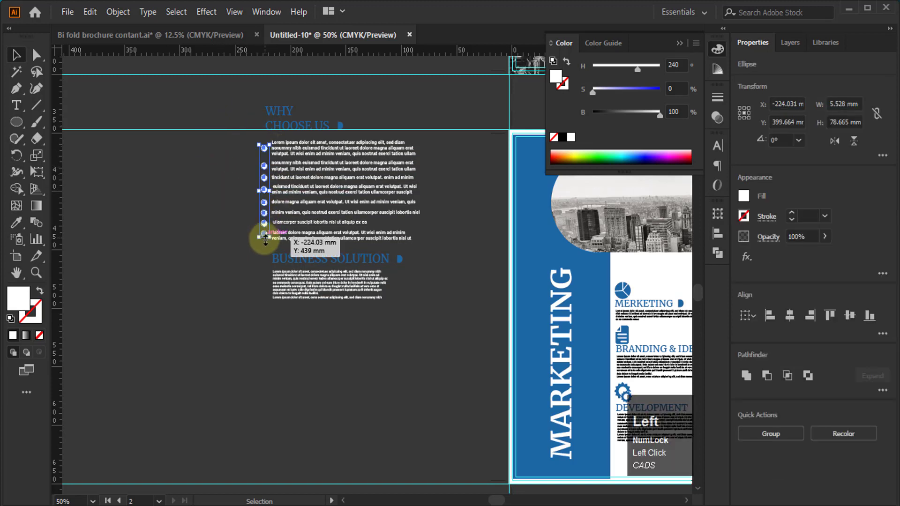
{"action": "scroll", "coordinate": [252, 256], "scroll_direction": "down", "scroll_amount": 3, "text": "alt"}
{"action": "scroll", "coordinate": [268, 244], "scroll_direction": "up", "scroll_amount": 4}
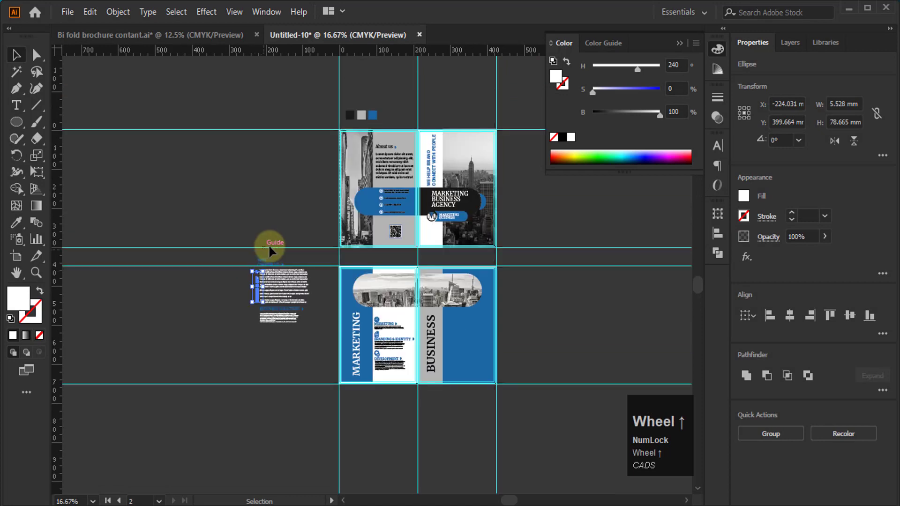
{"action": "key", "text": "i"}
{"action": "left_click", "coordinate": [351, 149]}
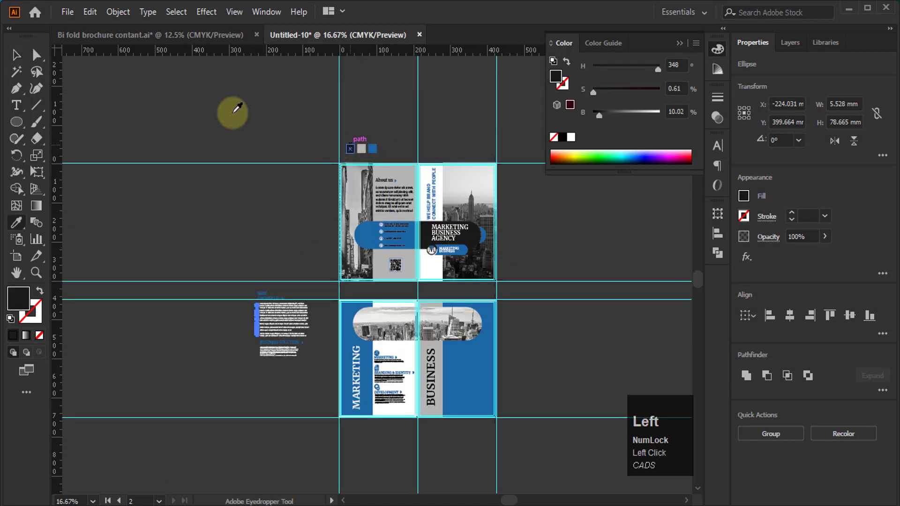
{"action": "left_click", "coordinate": [16, 55]}
{"action": "left_click", "coordinate": [93, 65]}
Step: Recolor both headings and their half-round markers with the near-black sampled from a bullet circle
{"action": "scroll", "coordinate": [273, 344], "scroll_direction": "up", "scroll_amount": 4}
{"action": "left_click_drag", "start_coordinate": [196, 132], "coordinate": [331, 160]}
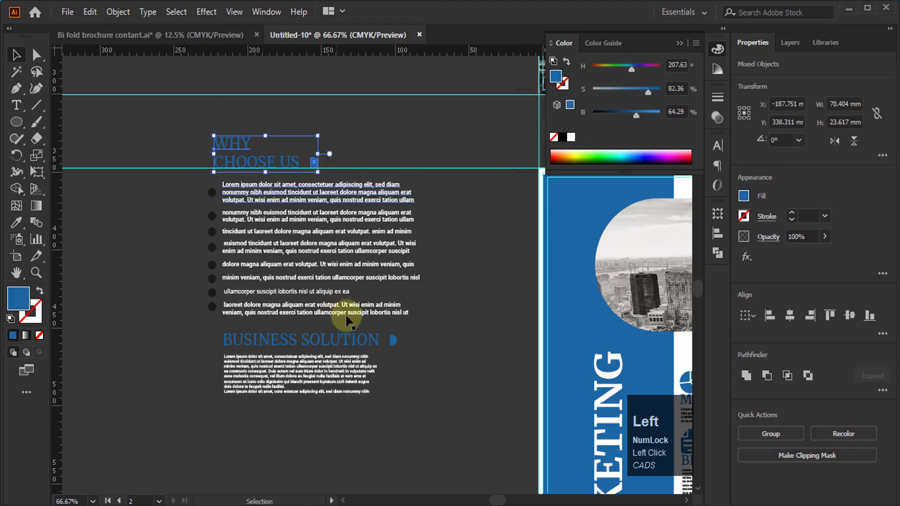
{"action": "left_click", "coordinate": [295, 342], "text": "shift"}
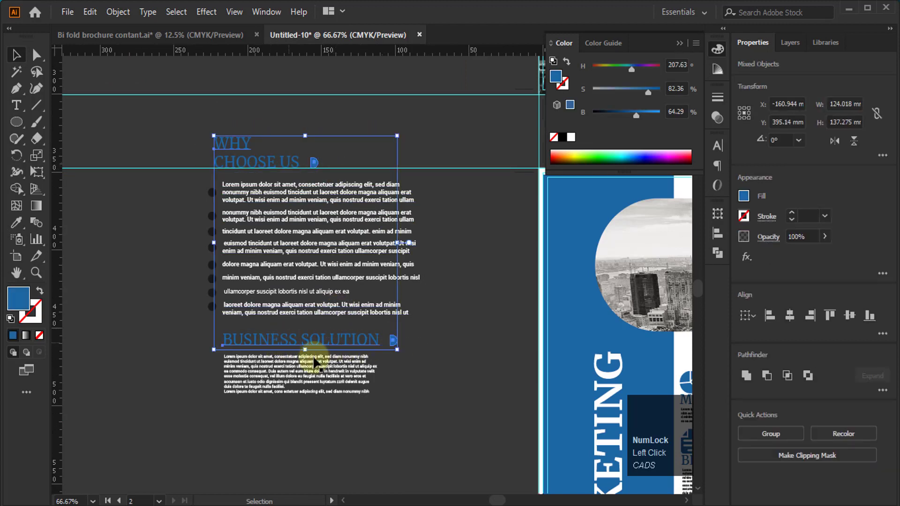
{"action": "left_click", "coordinate": [212, 193]}
{"action": "left_click", "coordinate": [16, 55]}
{"action": "left_click", "coordinate": [145, 113]}
Step: Group the complete WHY CHOOSE US and BUSINESS SOLUTION block and move it onto the blue panel right of BUSINESS
{"action": "left_click_drag", "start_coordinate": [144, 112], "coordinate": [426, 408]}
{"action": "key", "text": "ctrl+g"}
{"action": "scroll", "coordinate": [62, 181], "scroll_direction": "down", "scroll_amount": 4, "text": "alt"}
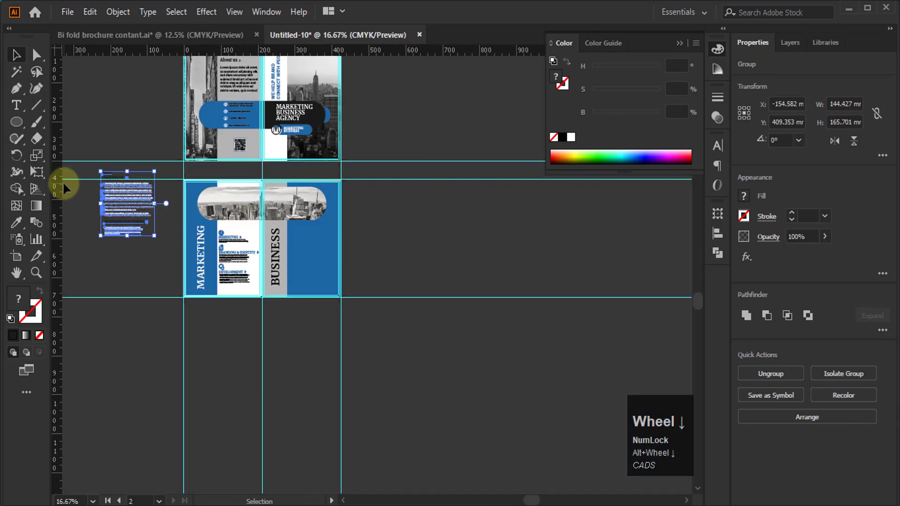
{"action": "left_click_drag", "start_coordinate": [112, 208], "coordinate": [315, 257]}
Step: Scale the grouped text block down proportionally to about 115 × 132 mm so it fits inside the blue panel
{"action": "scroll", "coordinate": [320, 274], "scroll_direction": "up", "scroll_amount": 4, "text": "alt"}
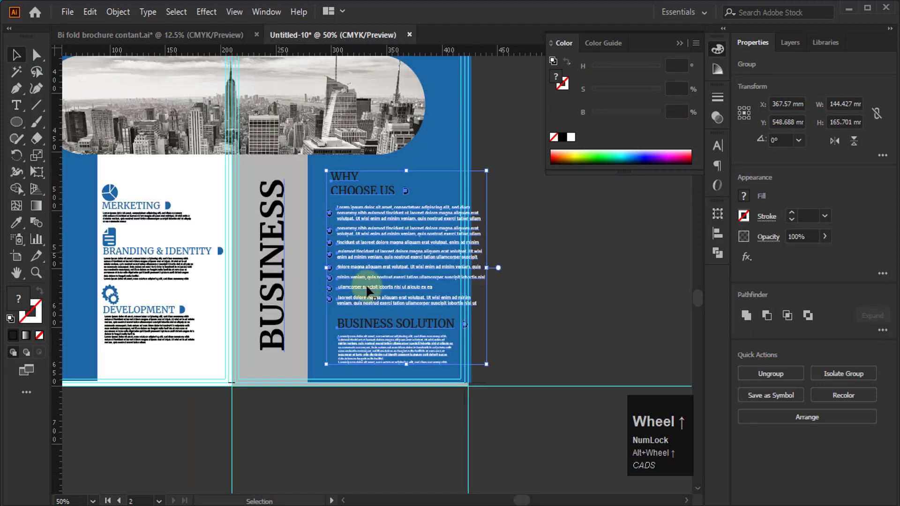
{"action": "scroll", "coordinate": [385, 256], "scroll_direction": "down", "scroll_amount": 1, "text": "alt"}
{"action": "left_click_drag", "start_coordinate": [482, 161], "coordinate": [448, 179], "text": "shift"}
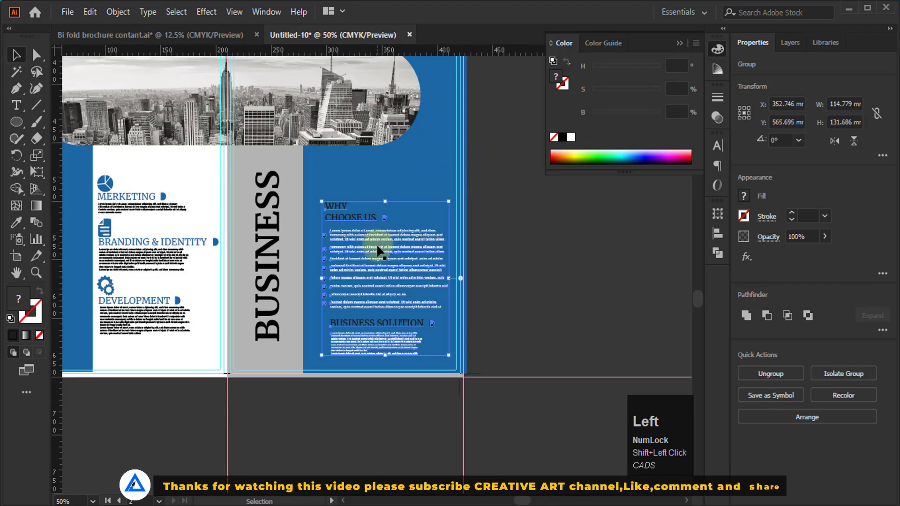
Step: Move the grouped text block closer to the upper-left of the blue panel and enlarge it proportionally to about 127 × 146 mm
{"action": "left_click_drag", "start_coordinate": [376, 244], "coordinate": [365, 216]}
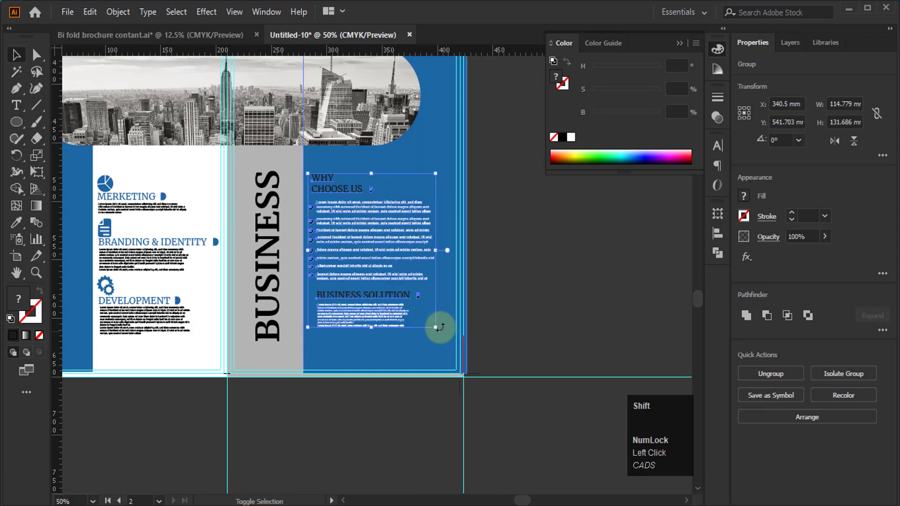
{"action": "left_click_drag", "start_coordinate": [436, 327], "coordinate": [446, 346], "text": "shift"}
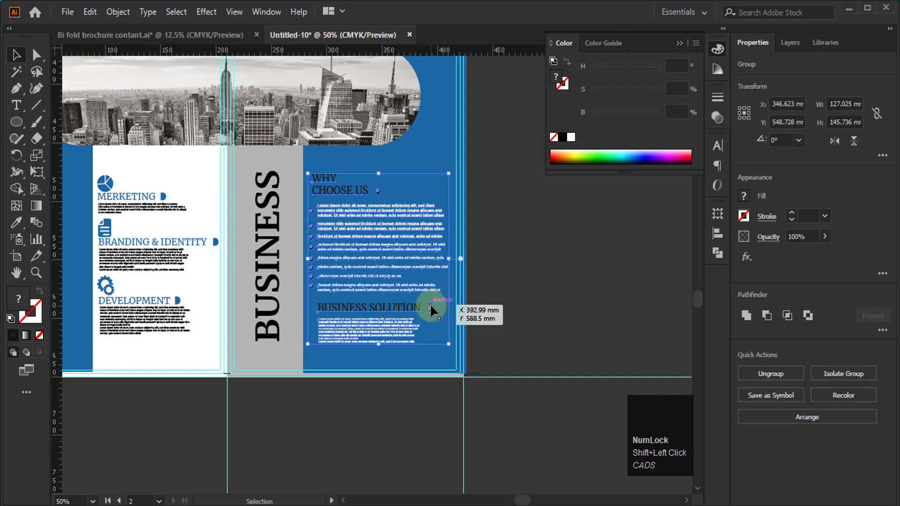
{"action": "key", "text": "Up"}
{"action": "key", "text": "Up"}
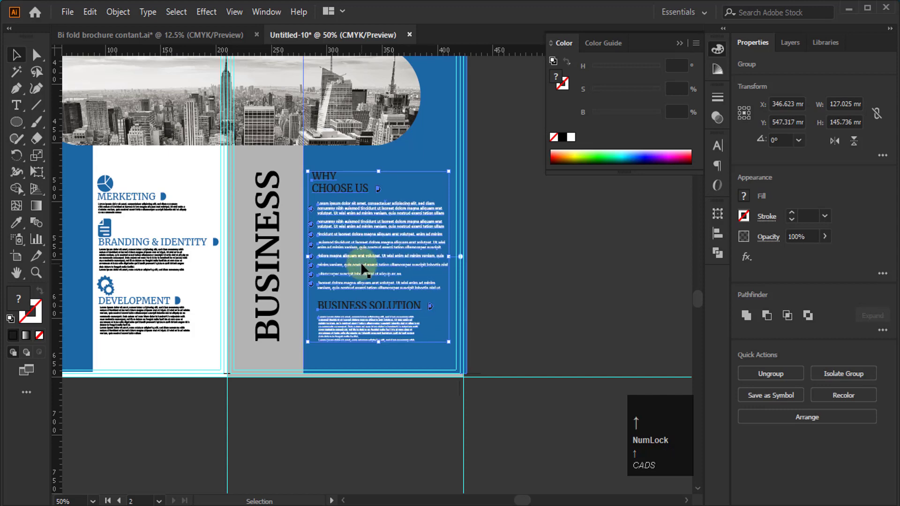
{"action": "left_click", "coordinate": [484, 222]}
Step: Delete the three color swatch squares above the outer cover spread
{"action": "scroll", "coordinate": [505, 232], "scroll_direction": "down", "scroll_amount": 2, "text": "alt"}
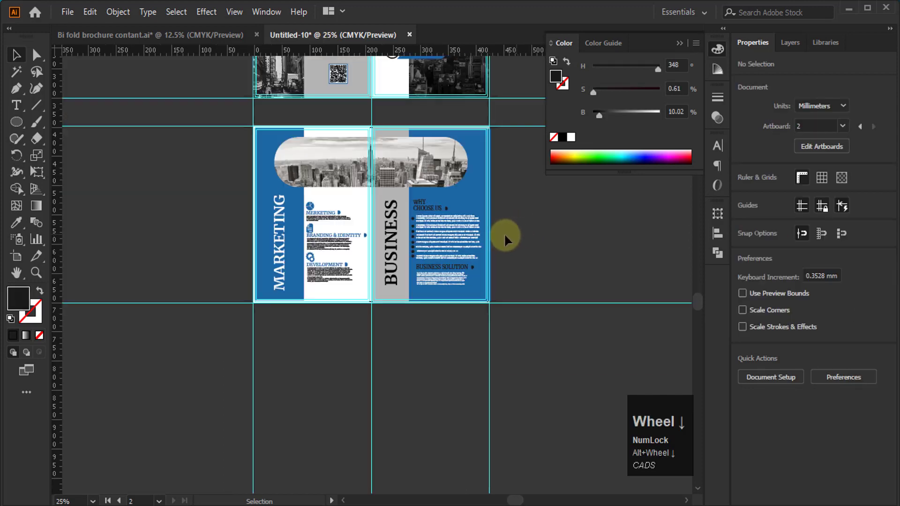
{"action": "scroll", "coordinate": [502, 296], "scroll_direction": "up", "scroll_amount": 1}
{"action": "scroll", "coordinate": [482, 296], "scroll_direction": "up", "scroll_amount": 1, "text": "alt"}
{"action": "scroll", "coordinate": [282, 235], "scroll_direction": "down", "scroll_amount": 2, "text": "alt"}
{"action": "scroll", "coordinate": [250, 218], "scroll_direction": "up", "scroll_amount": 3}
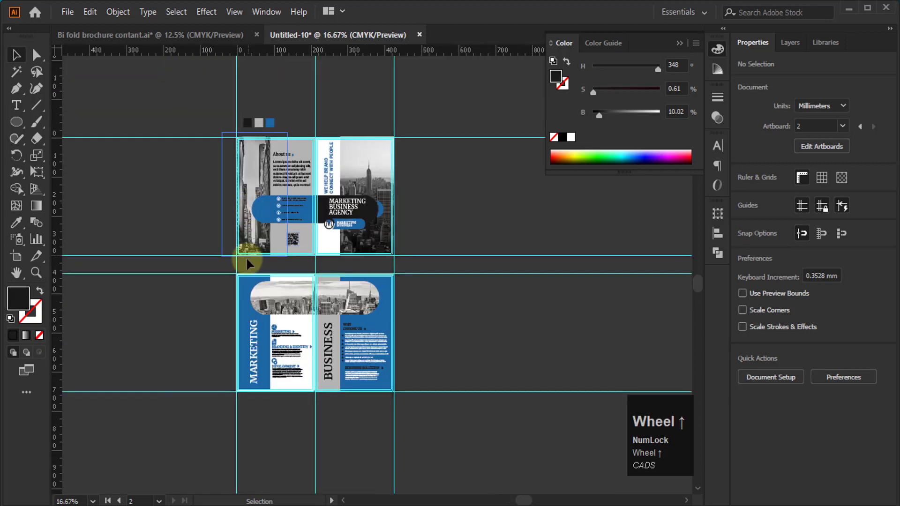
{"action": "scroll", "coordinate": [246, 266], "scroll_direction": "up", "scroll_amount": 1, "text": "alt"}
{"action": "scroll", "coordinate": [260, 243], "scroll_direction": "down", "scroll_amount": 1, "text": "alt"}
{"action": "left_click_drag", "start_coordinate": [304, 100], "coordinate": [249, 133]}
{"action": "key", "text": "Delete"}
Step: Group all artwork of the outer cover spread, and group all artwork of the inside spread separately
{"action": "left_click", "coordinate": [388, 205]}
{"action": "left_click_drag", "start_coordinate": [387, 200], "coordinate": [442, 269]}
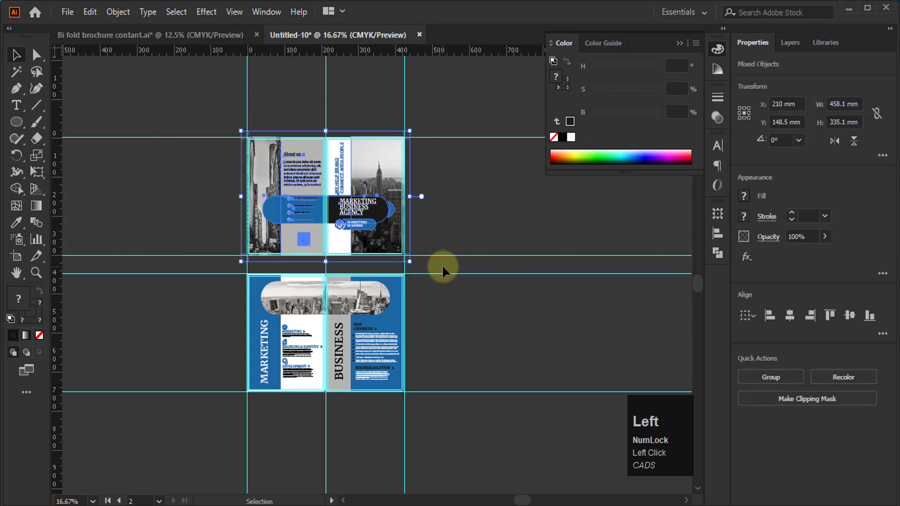
{"action": "key", "text": "ctrl+g"}
{"action": "left_click_drag", "start_coordinate": [214, 264], "coordinate": [431, 406]}
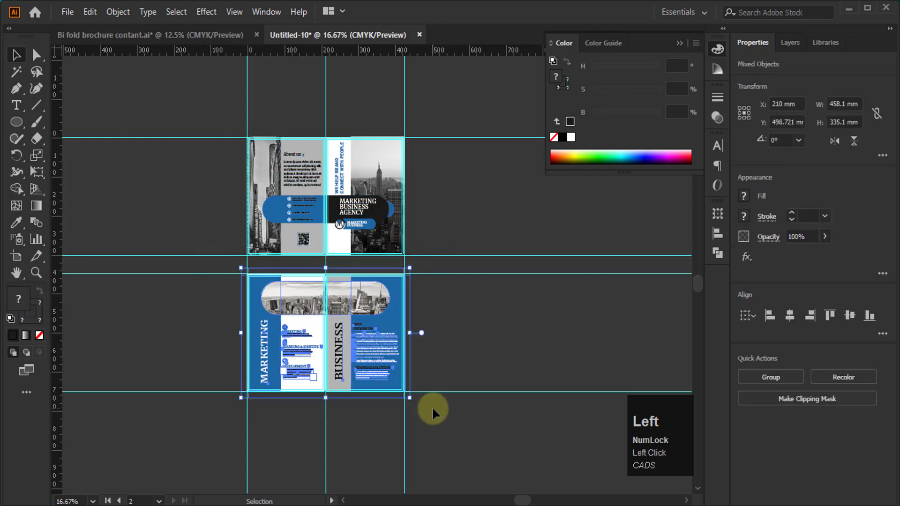
{"action": "key", "text": "ctrl+g"}
{"action": "left_click", "coordinate": [452, 330]}
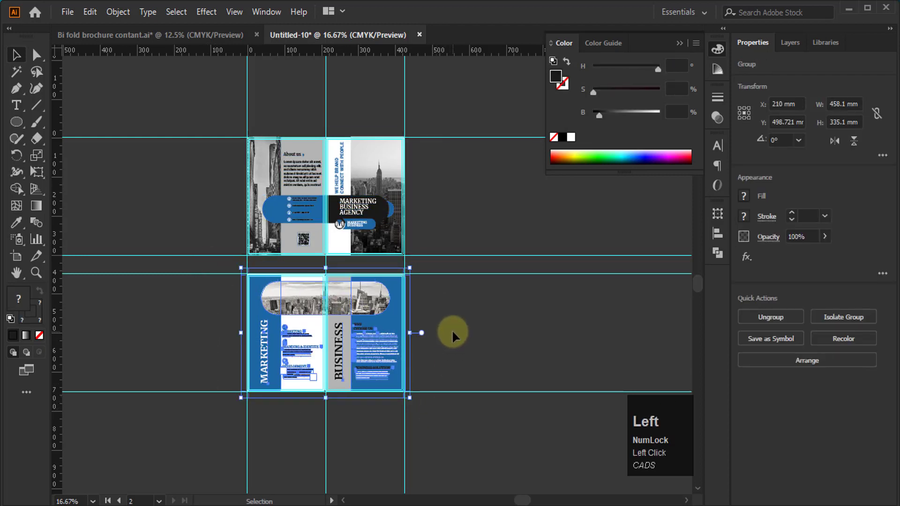